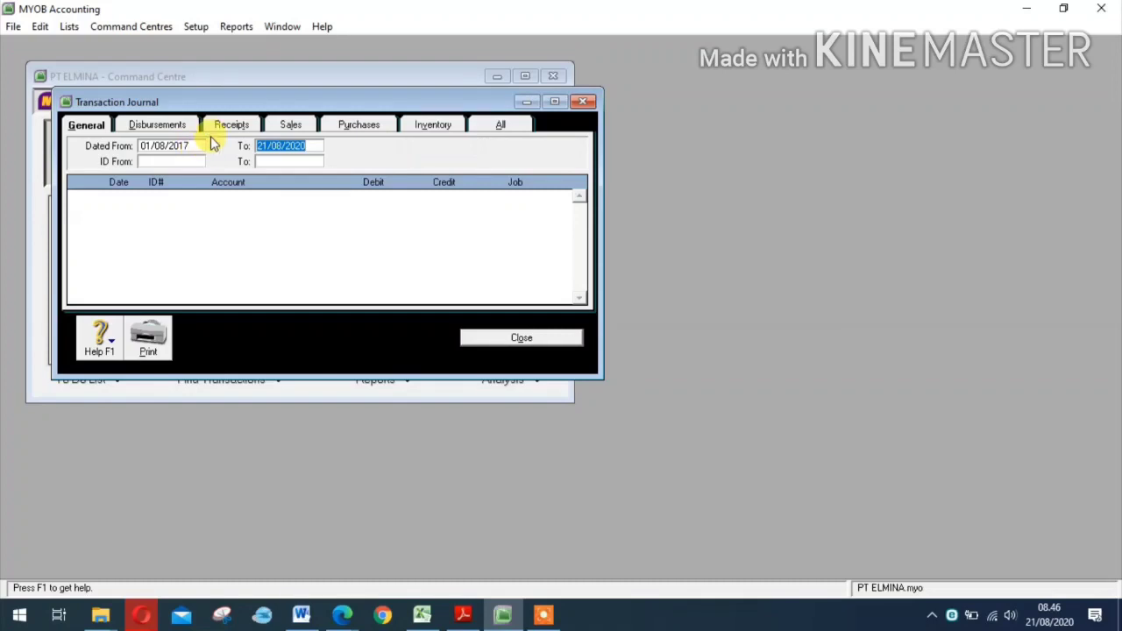
Step: Review the Disbursements, Receipts, Sales, Purchases, Inventory and All entries in the Transaction Journal, then close the journal
click(183, 124)
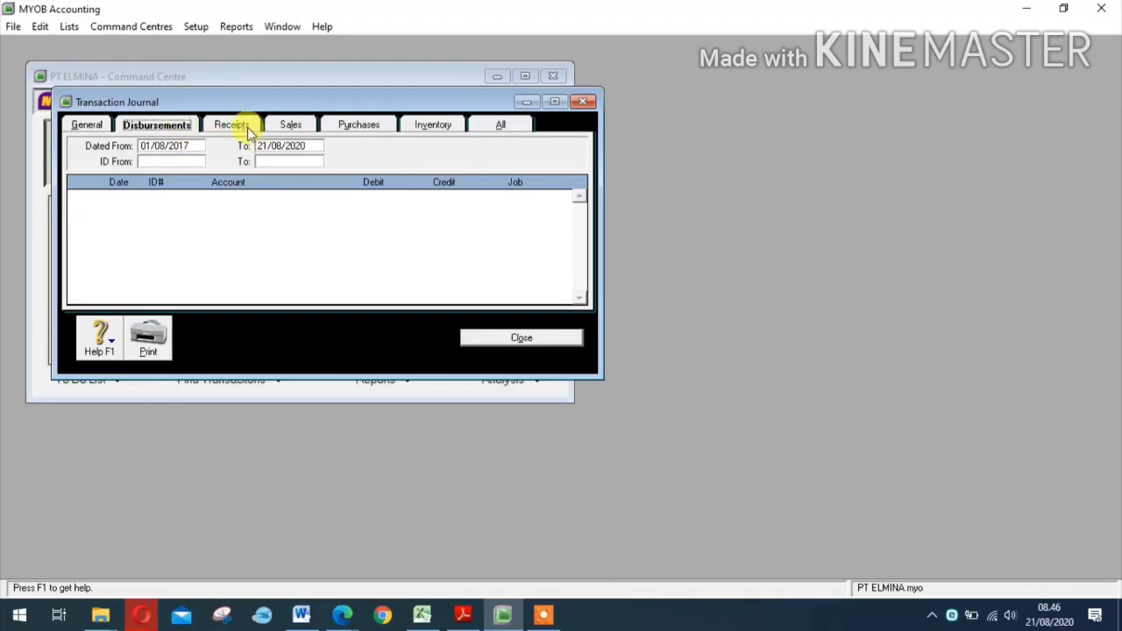
click(248, 128)
click(302, 125)
click(377, 125)
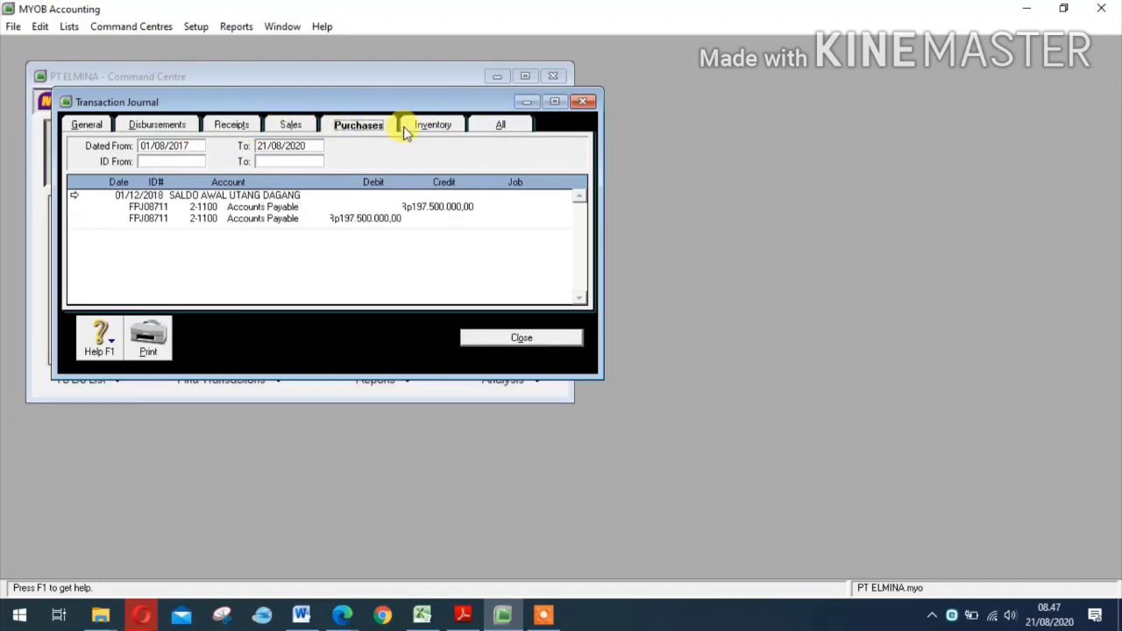
click(430, 126)
click(498, 125)
click(554, 102)
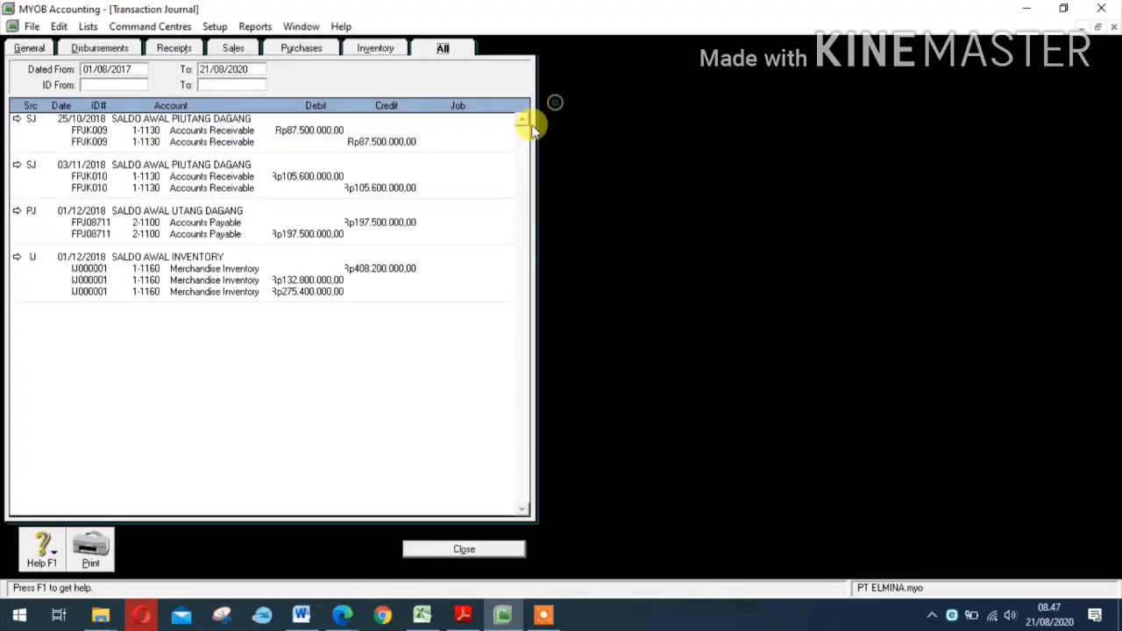
click(464, 549)
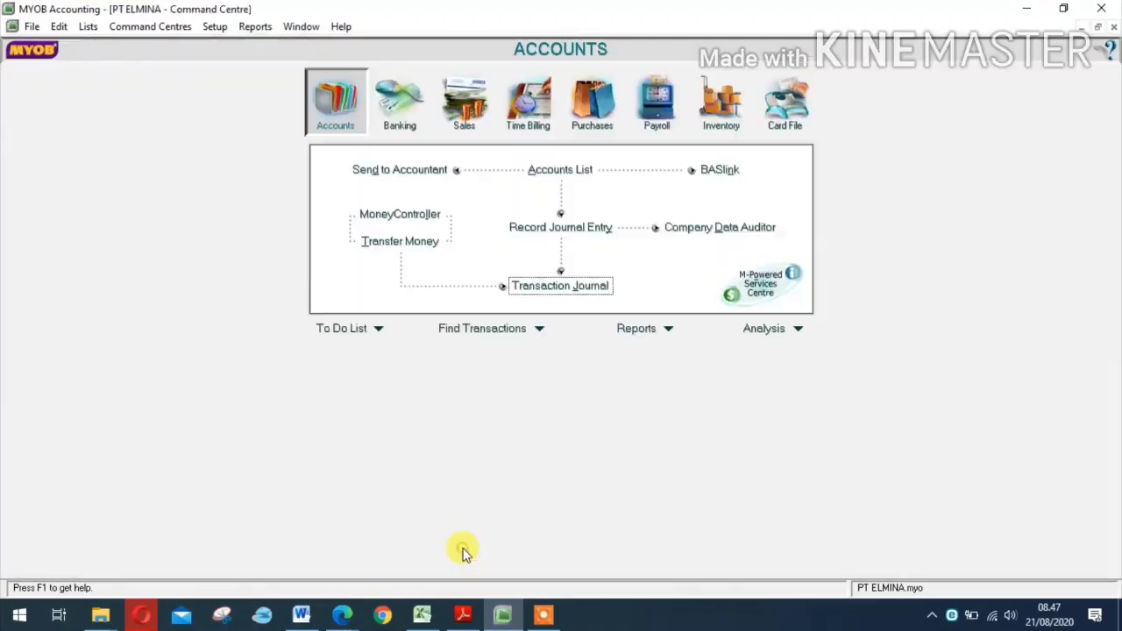
Step: Arrange the accounting window beside the Word document LEMBAR SOAL PT ELMINA with voucher BKK-001 in view
click(1064, 8)
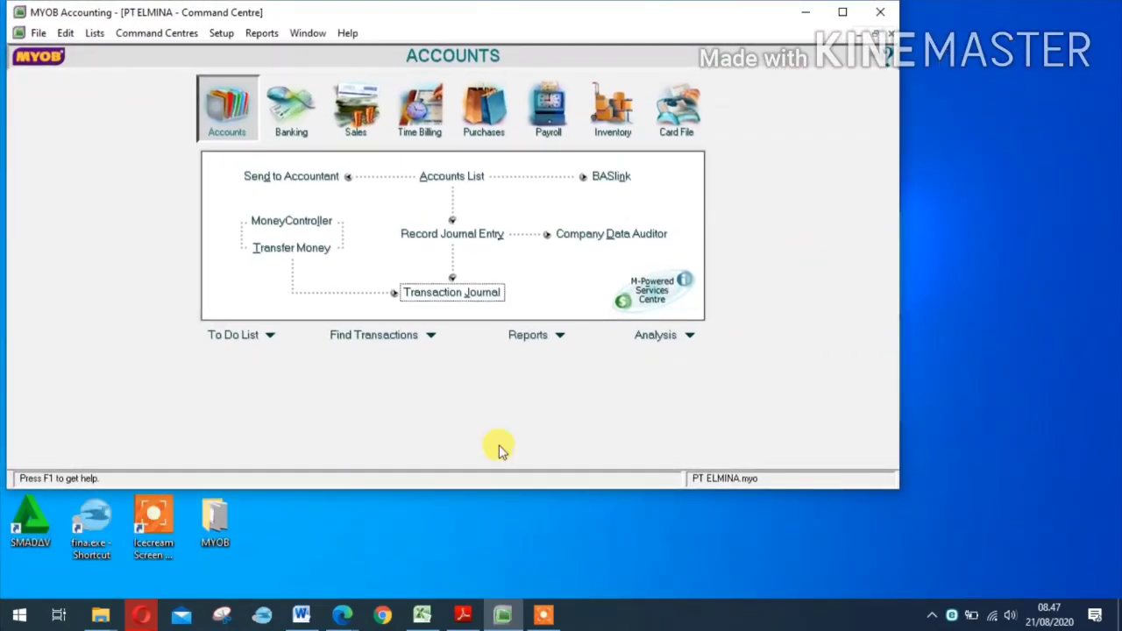
click(301, 616)
scroll(953, 266, down, 1)
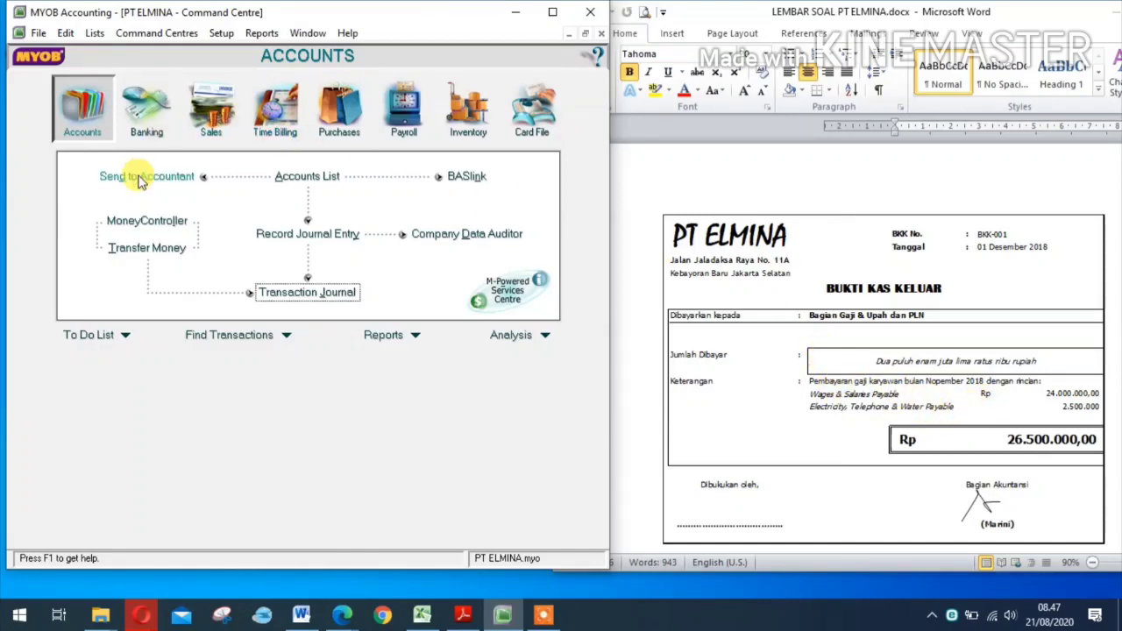
Step: Start a Spend Money entry paid from account 1-1110 Cash In Bank, with Tax Inclusive turned off
click(163, 129)
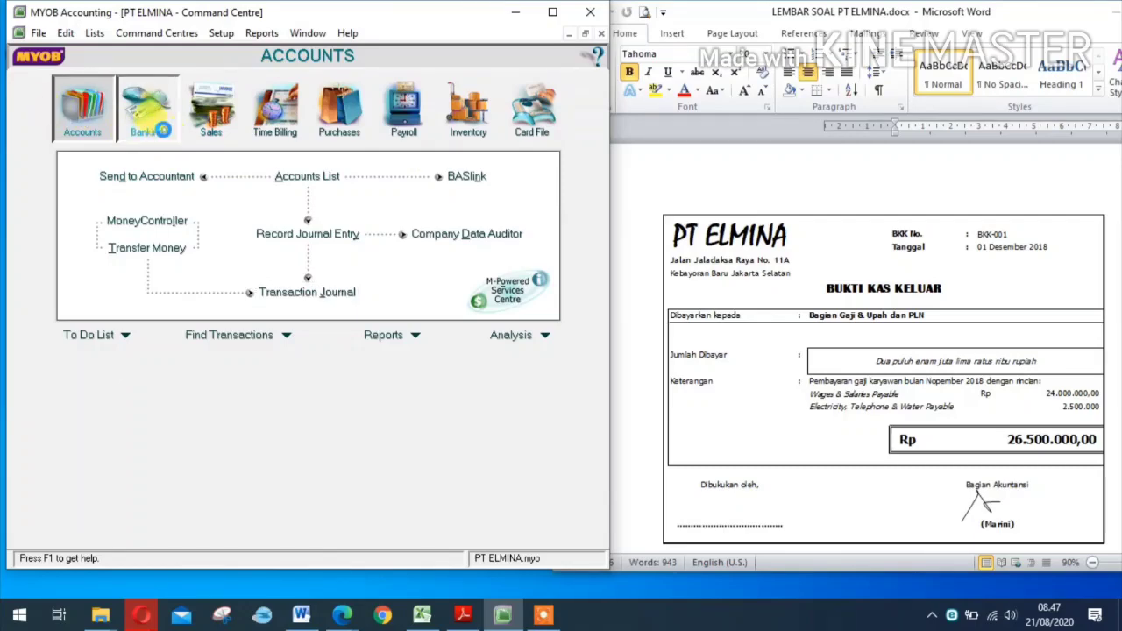
click(143, 176)
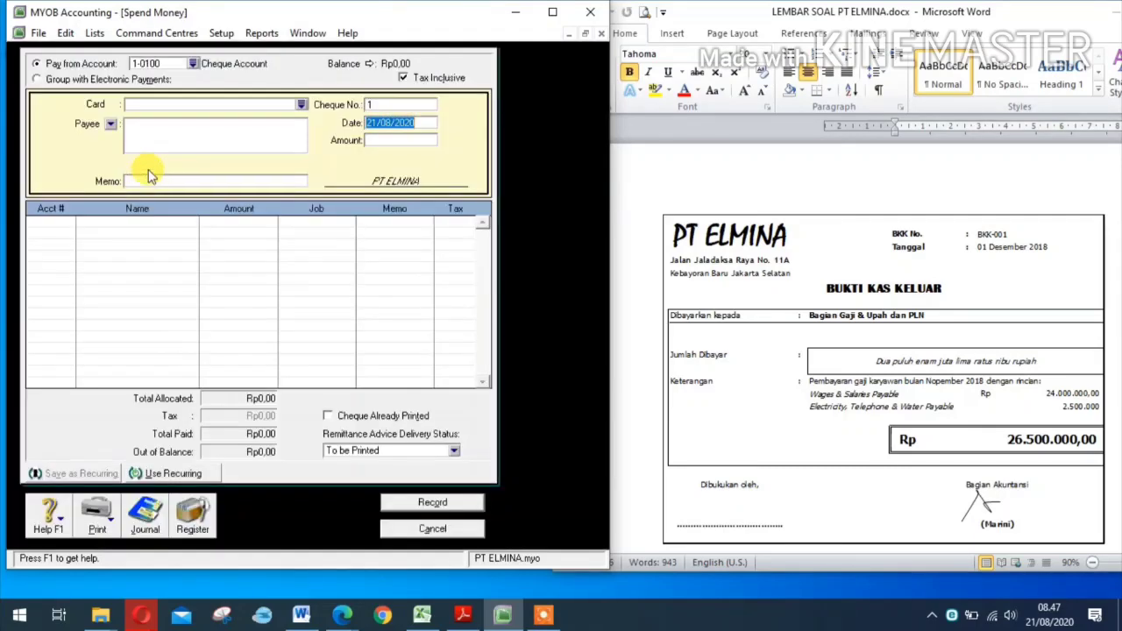
click(192, 64)
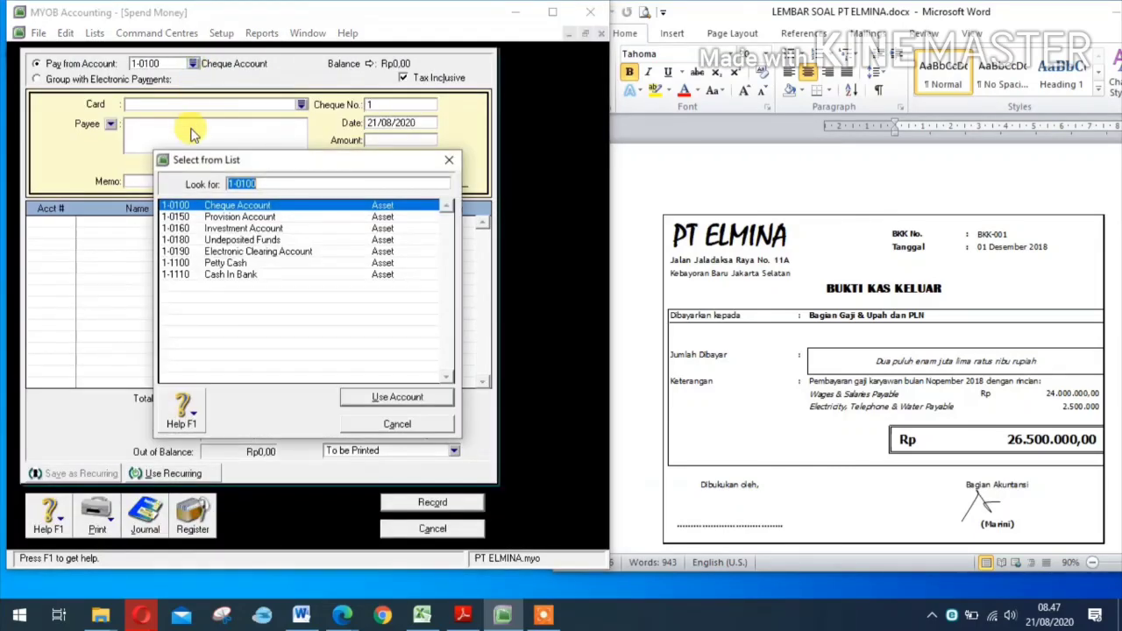
click(234, 274)
click(405, 399)
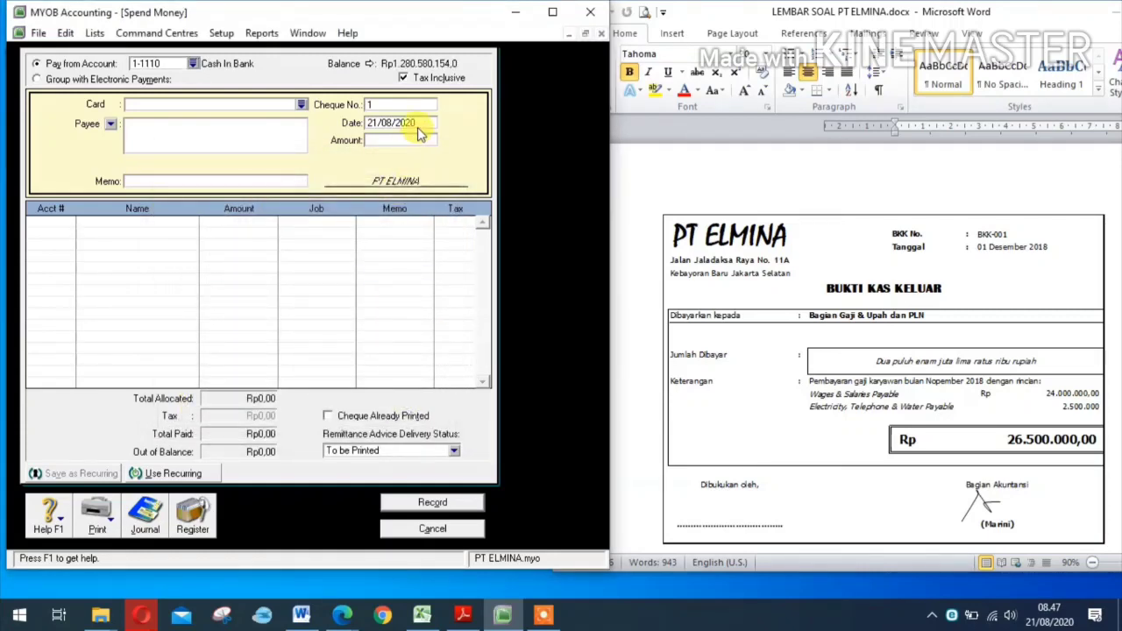
click(402, 77)
Step: Set the payment's cheque number to BKK001, the date to 01/12/2018 and the amount to 26500000
click(396, 106)
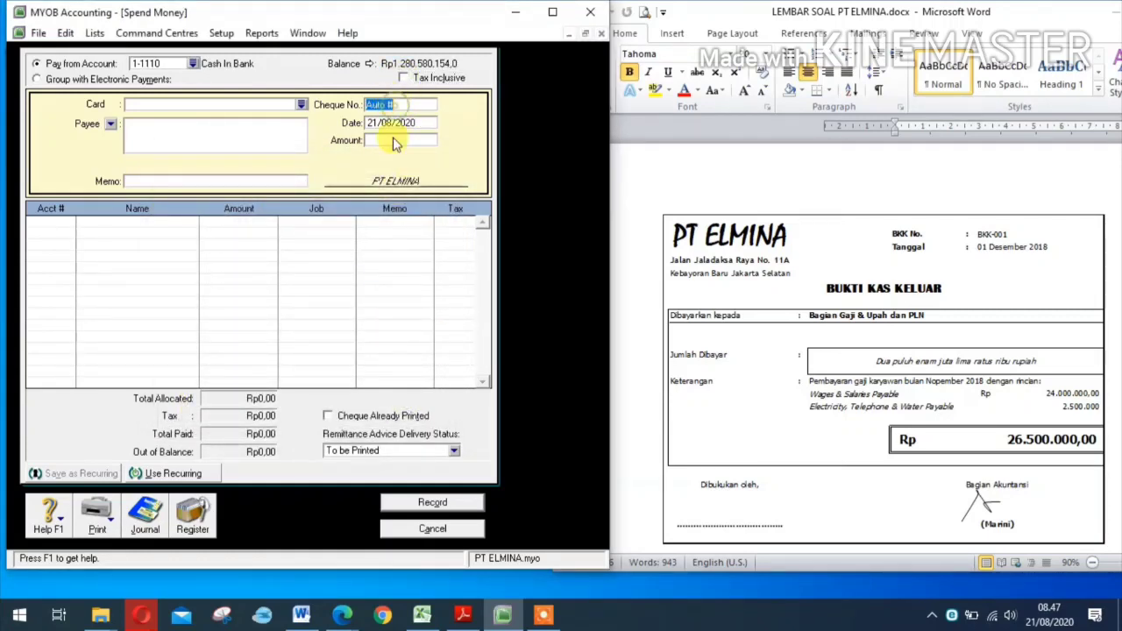
text(BKK)
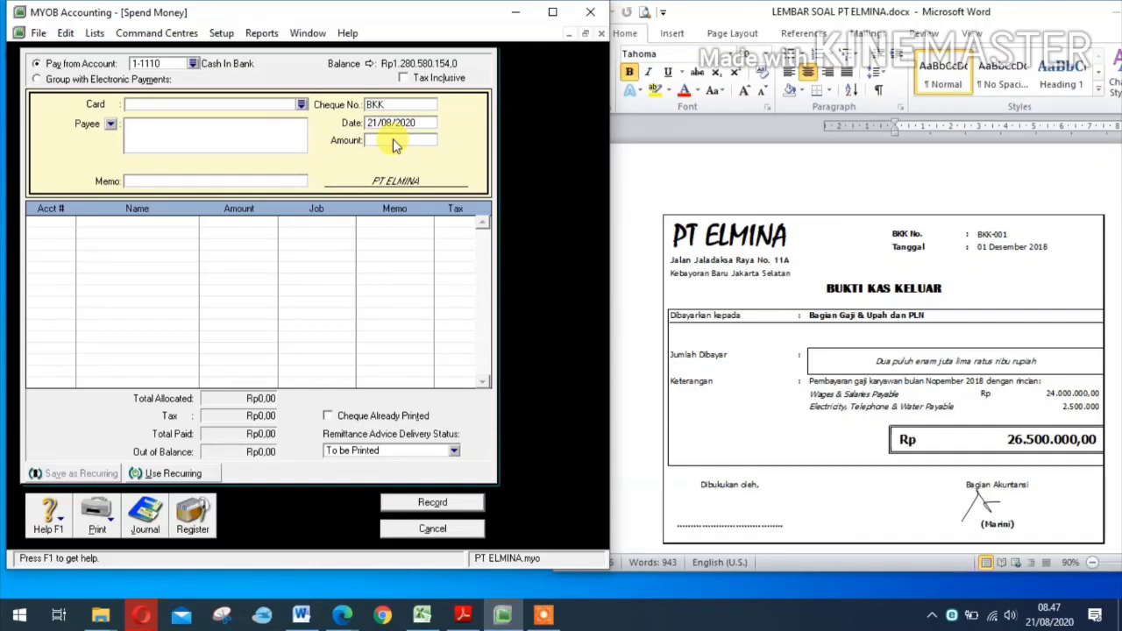
text(001)
key(Tab)
text(0)
key(Tab)
text(26500000)
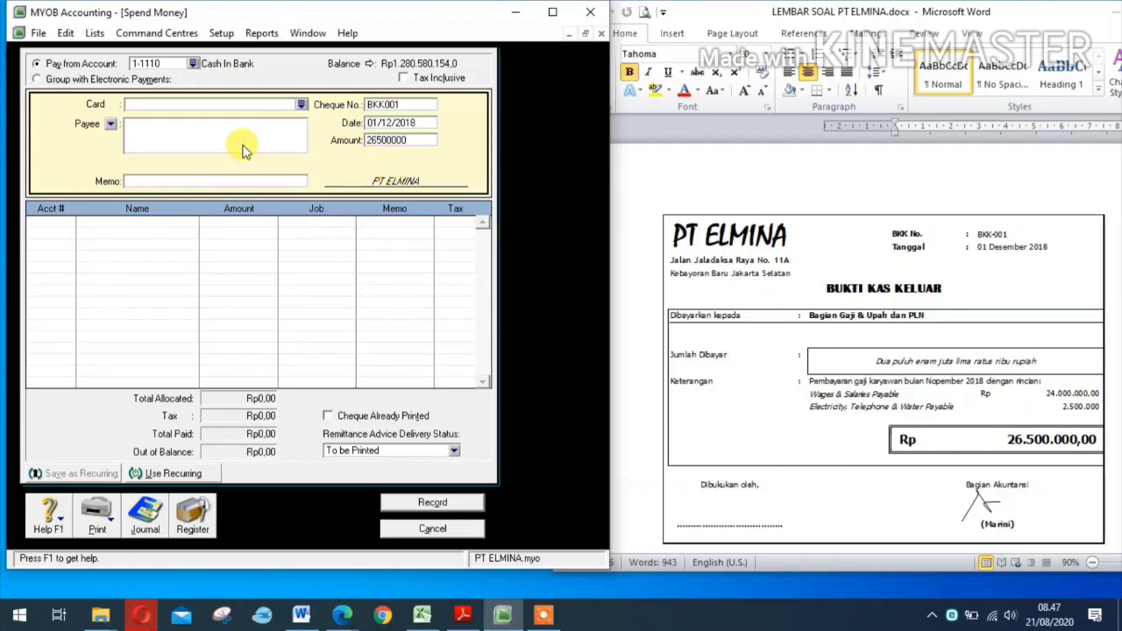
Step: Enter the payment memo "PEMBAYARAN GAJI BULAN NOV 2018"
click(175, 183)
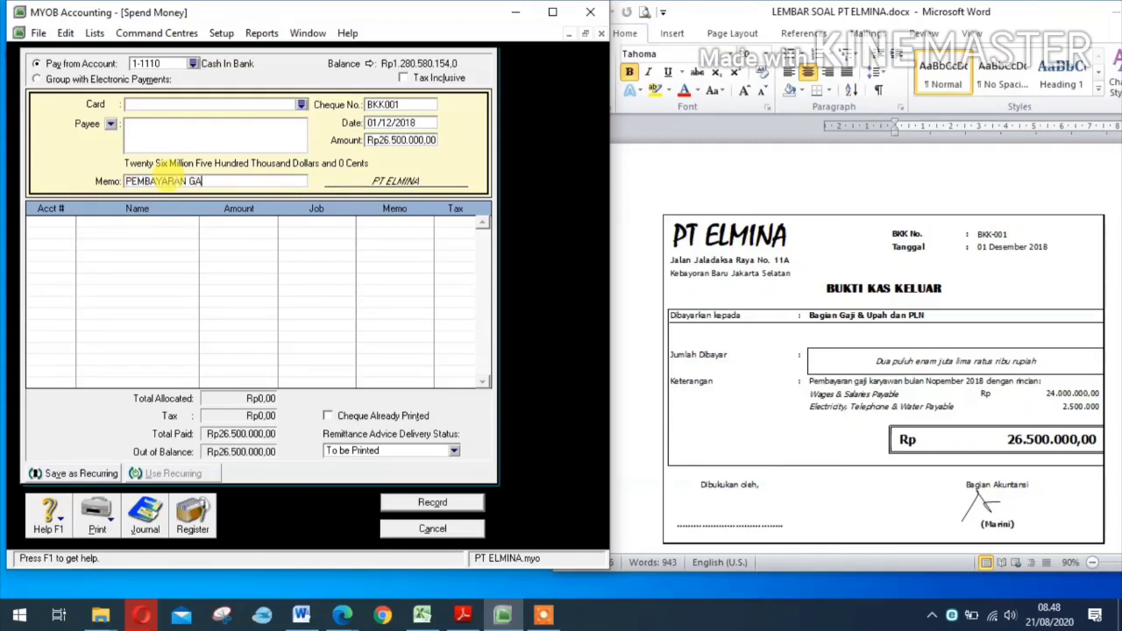
text(PEMBAYARAN GAJI BULAN)
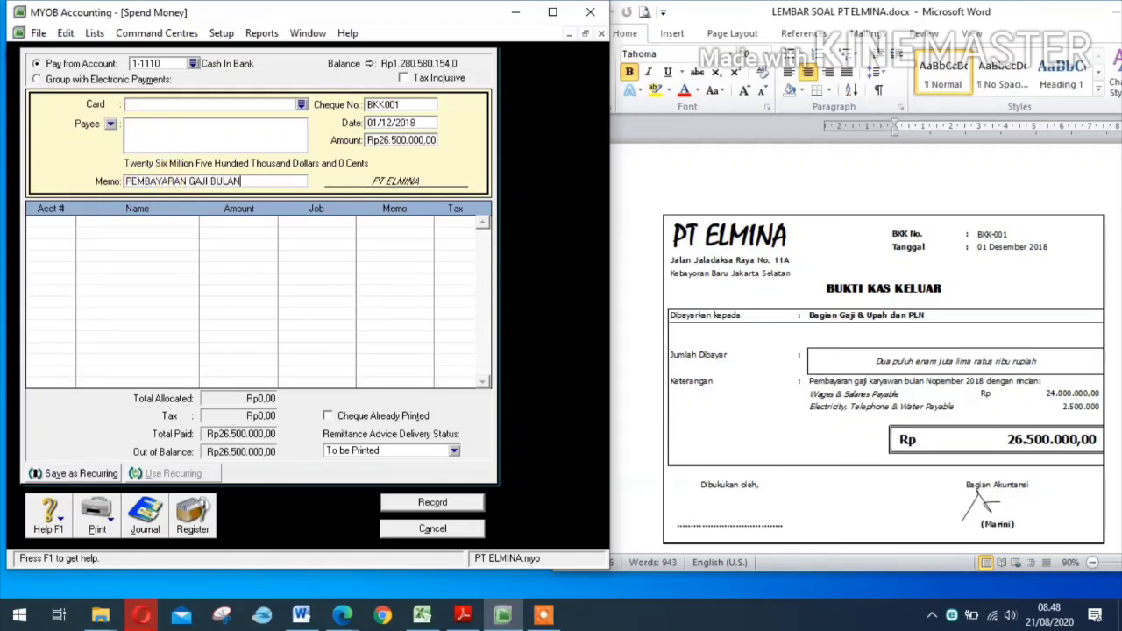
text( NOV 2018)
Step: Allocate 24.000.000 of the payment to account 2-1110 Wages & Salaries Payable on the first line
click(67, 225)
text(6)
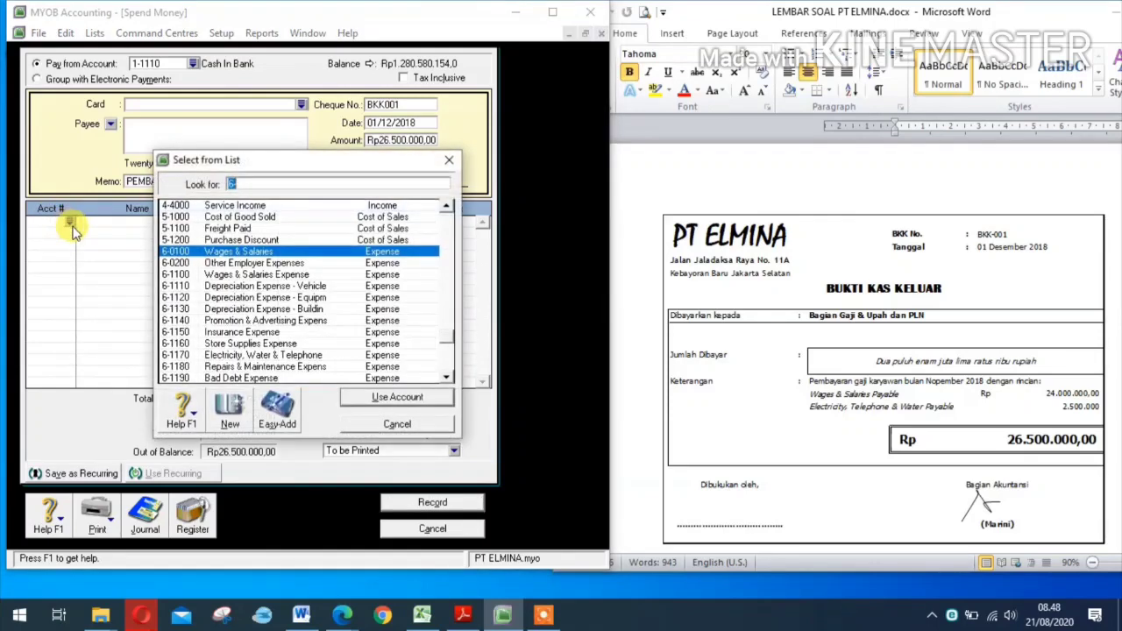
text(2)
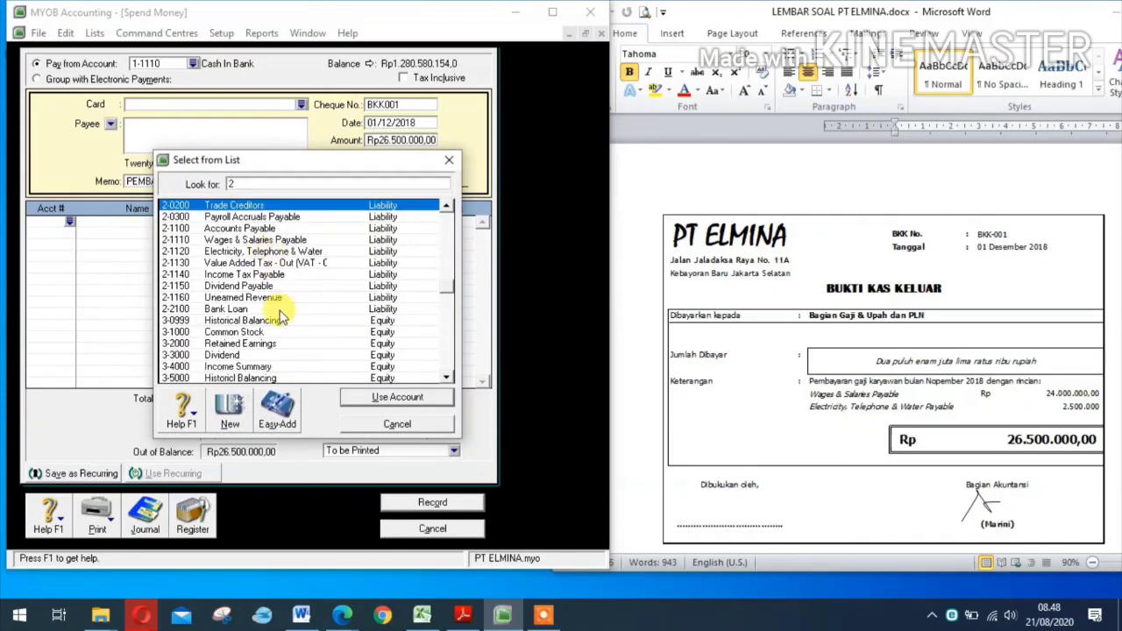
click(263, 240)
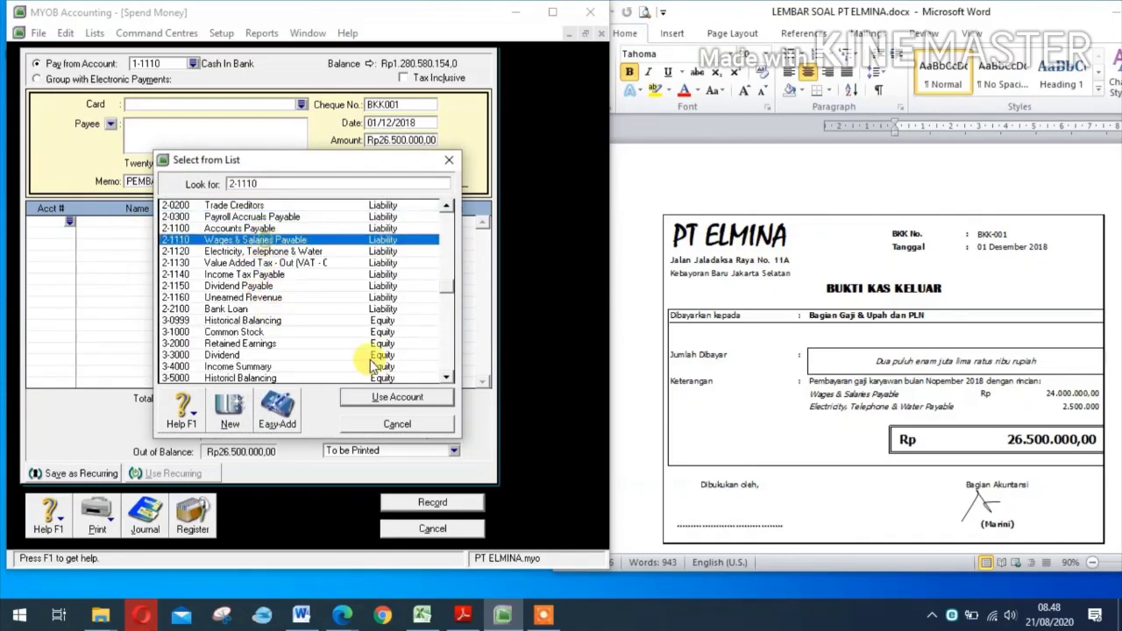
click(383, 399)
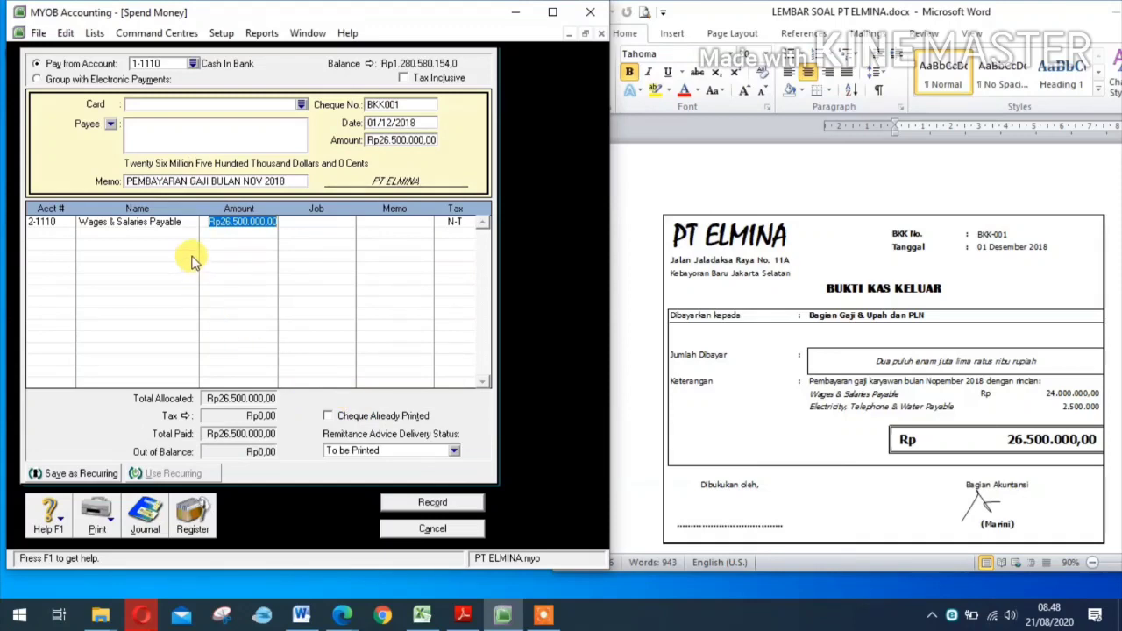
text(24)
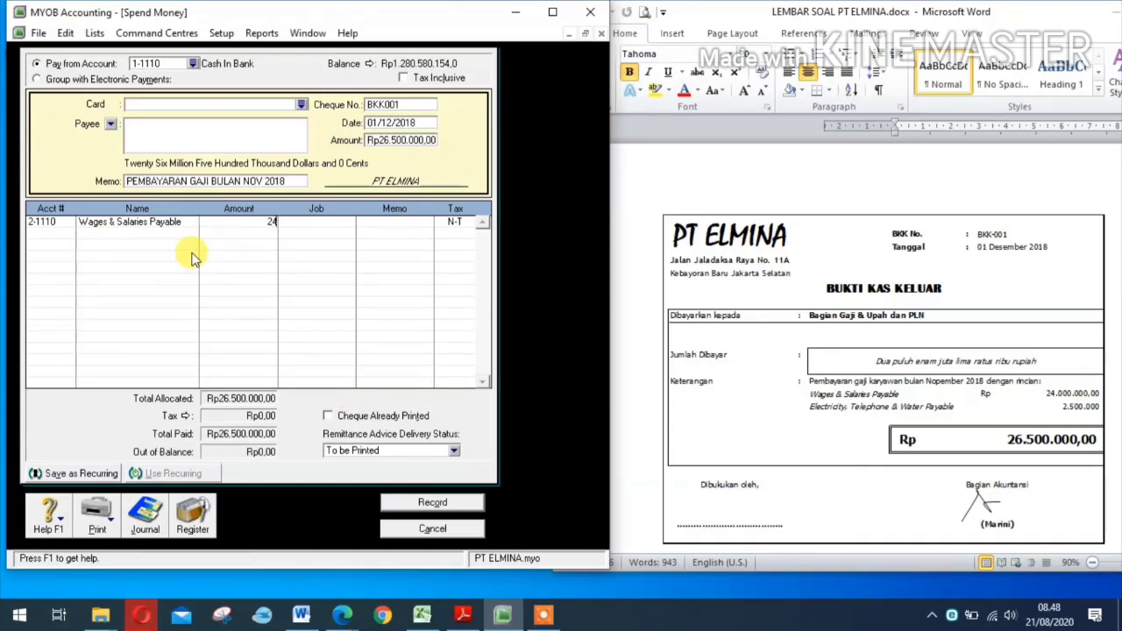
text(.000.000)
Step: Allocate the remaining 2.500.000 to account 2-1120 Electricity, Telephone & Water on the second line
click(64, 234)
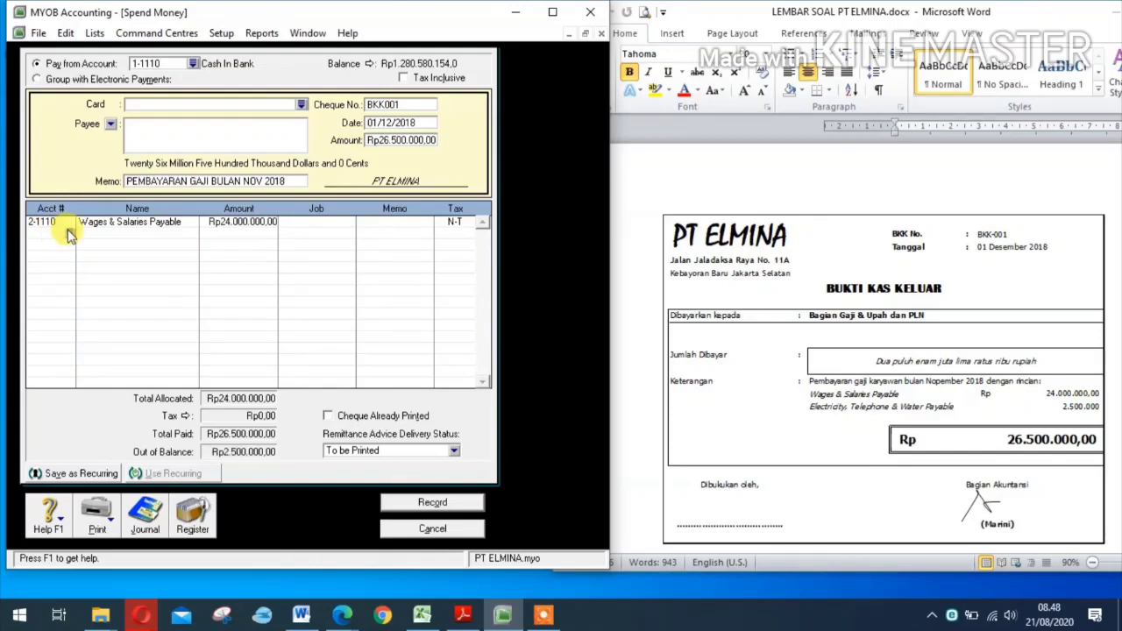
text(6)
text(2)
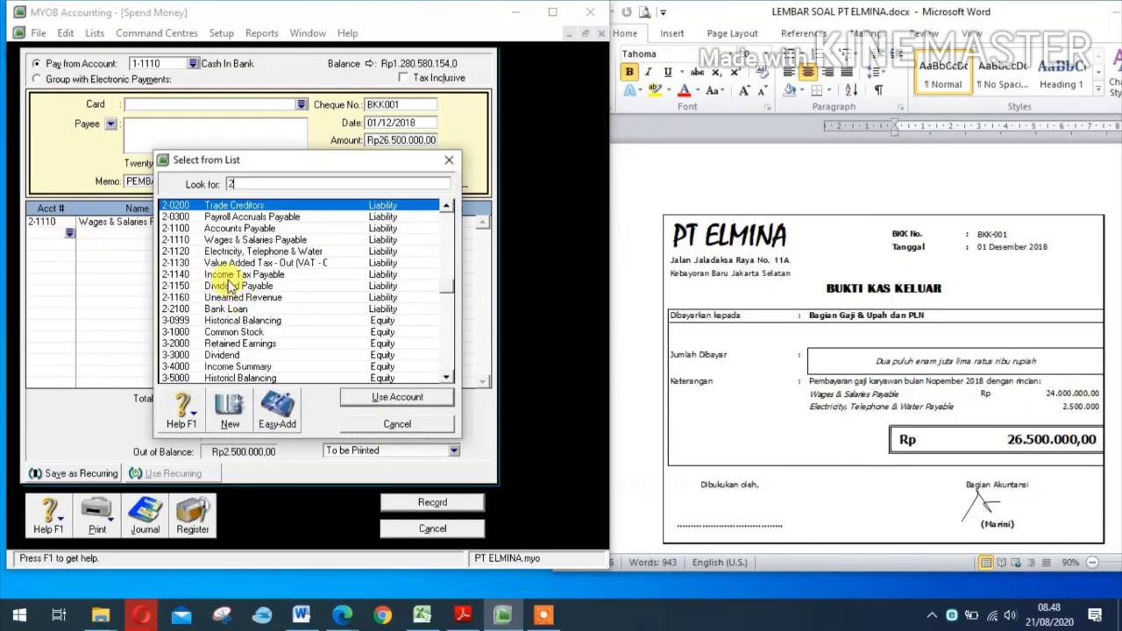
text(1120)
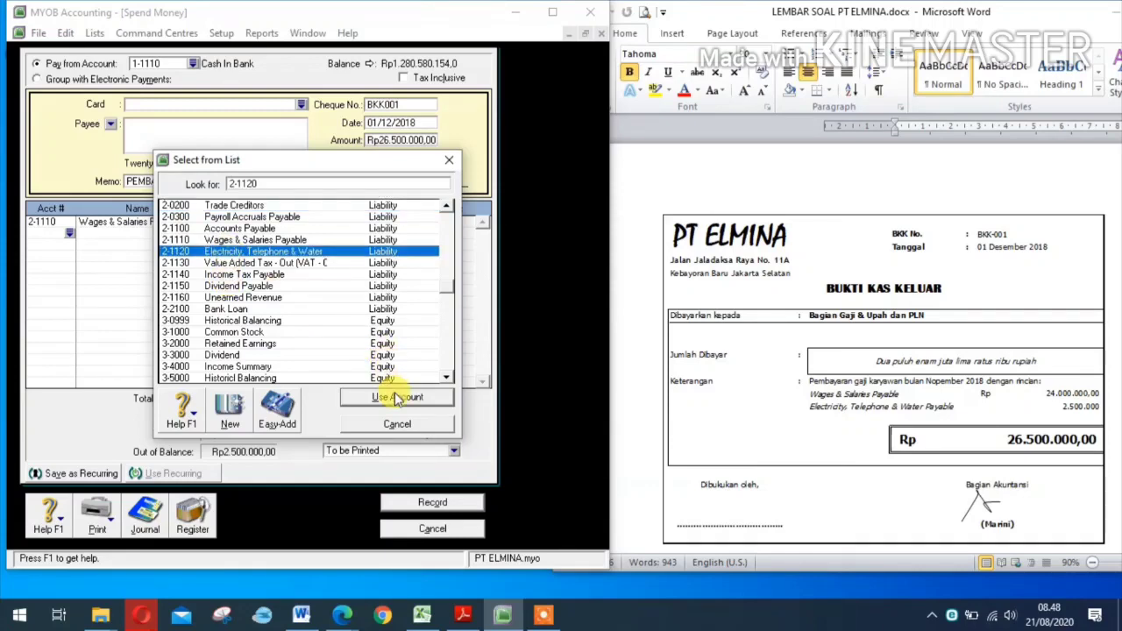
click(397, 396)
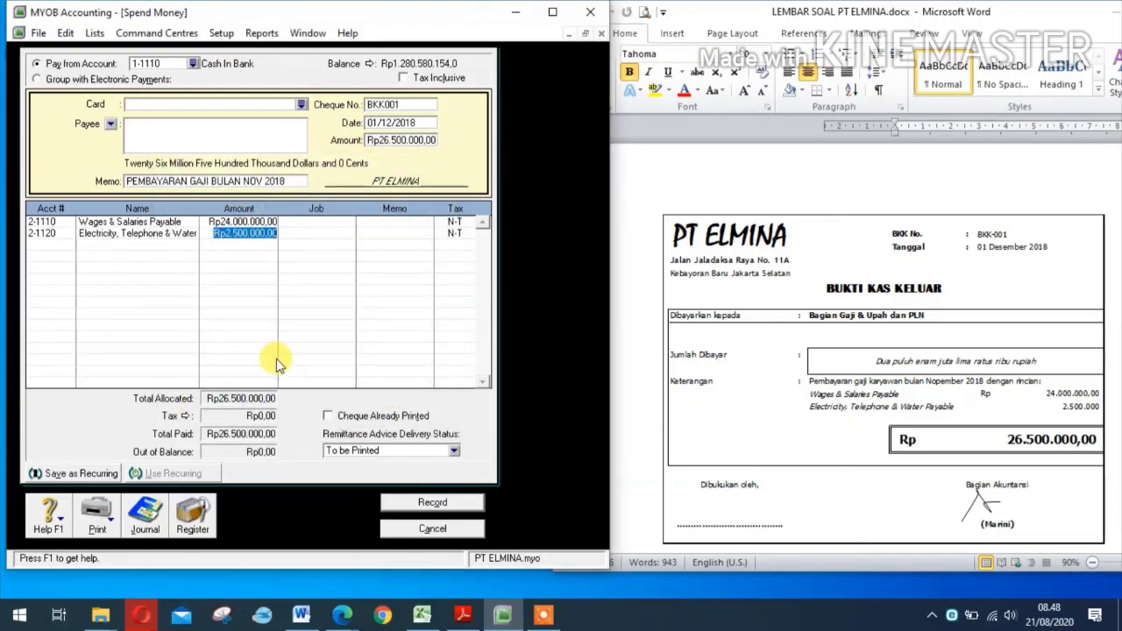
Step: Check the payment's journal recap, record the transaction and leave Spend Money
key(ctrl+r)
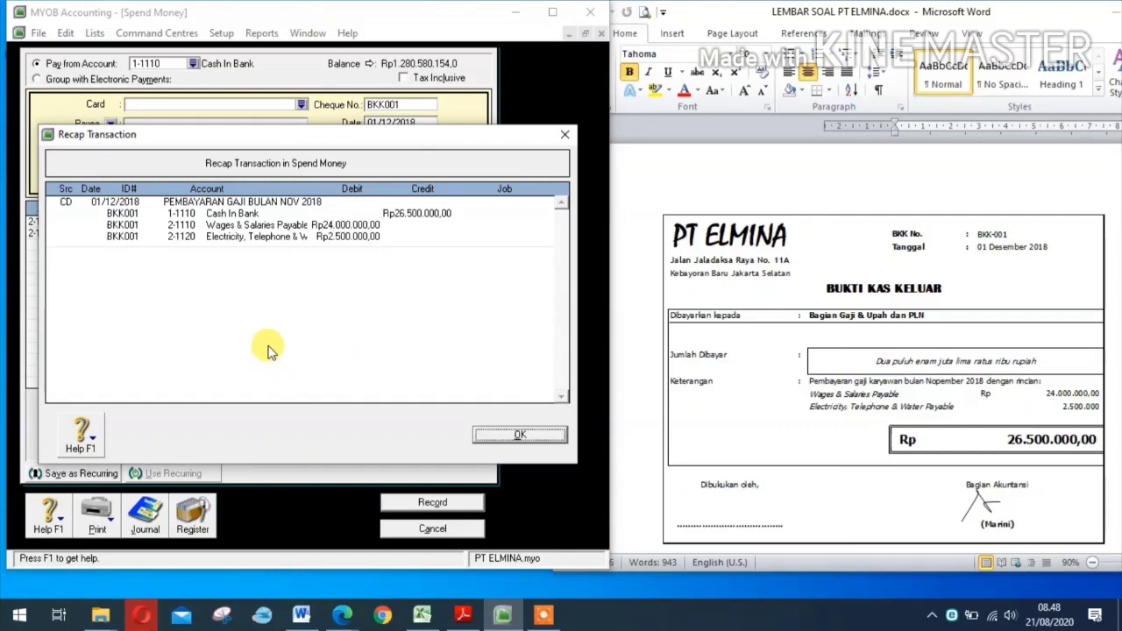
click(516, 436)
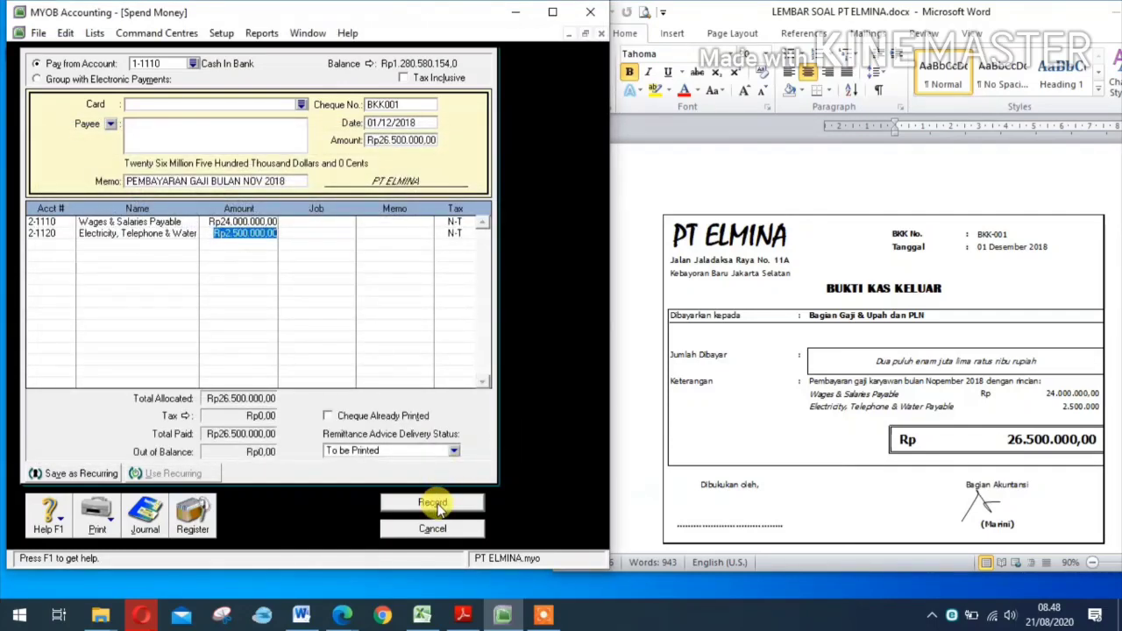
click(435, 504)
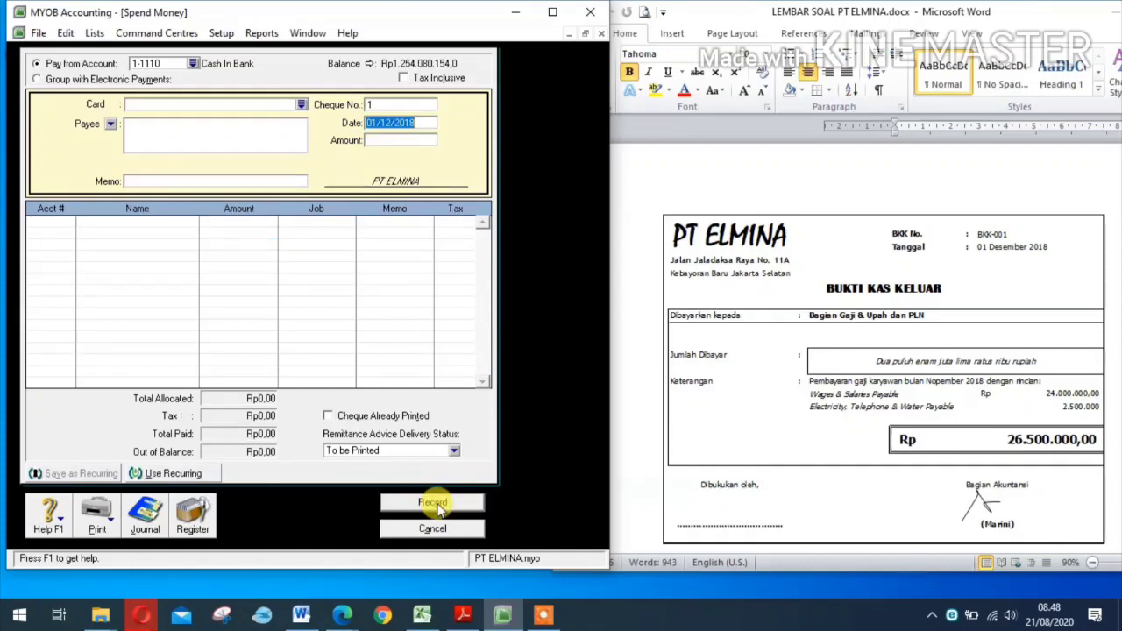
click(433, 529)
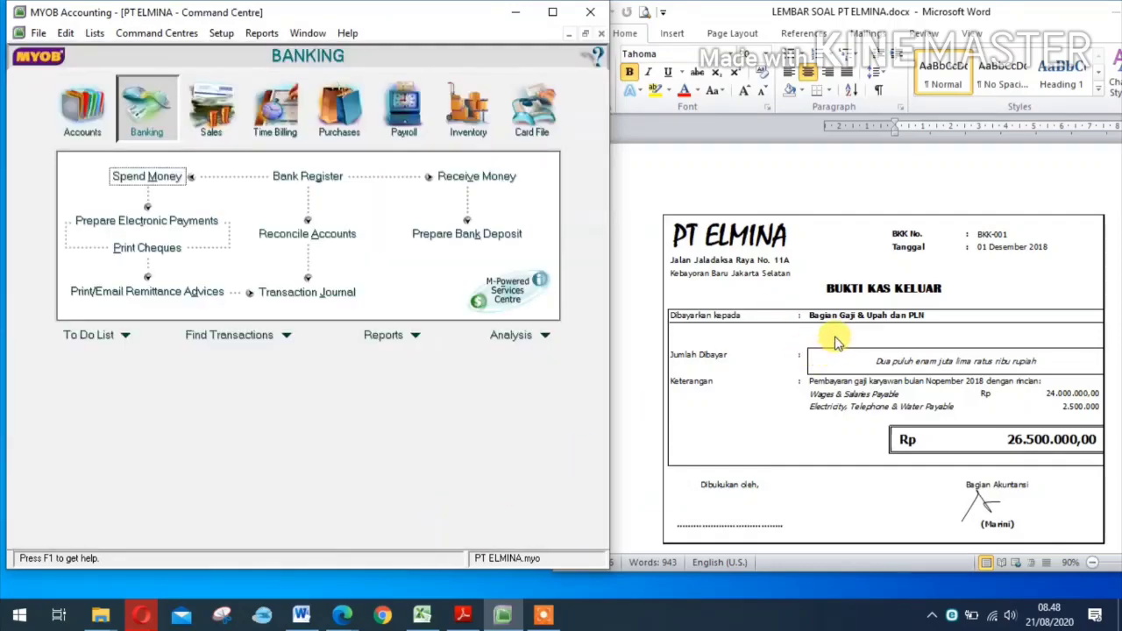
Step: Start a Receive Payments entry for voucher BKM-001 from customer PT ASTON and set its ID to BKM001
scroll(829, 342, down, 4)
scroll(832, 340, down, 5)
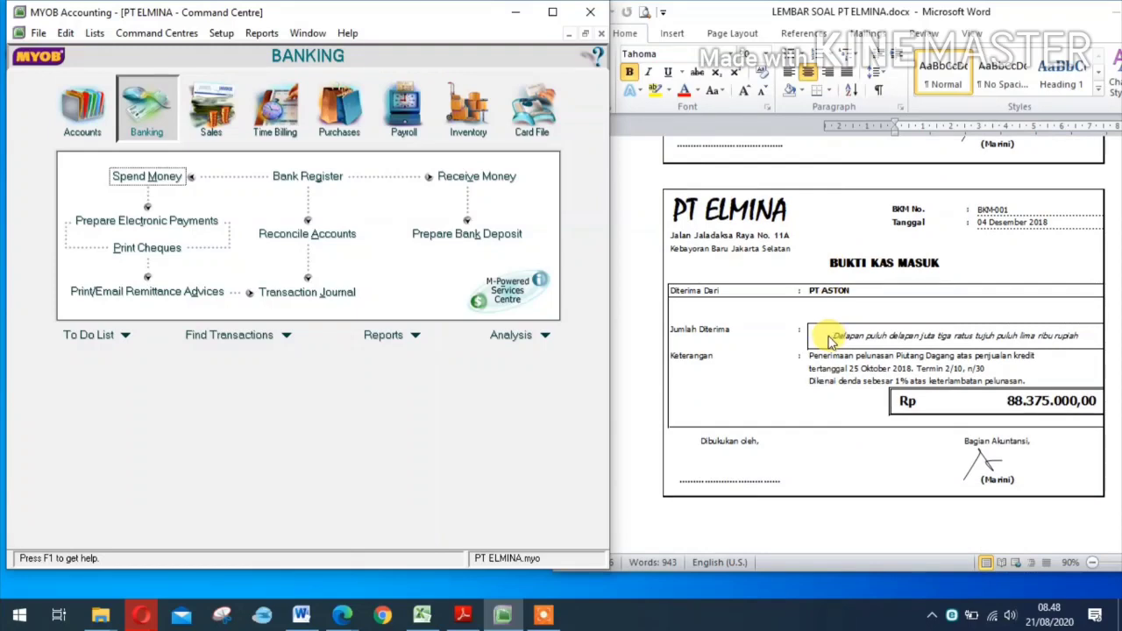
scroll(827, 342, down, 1)
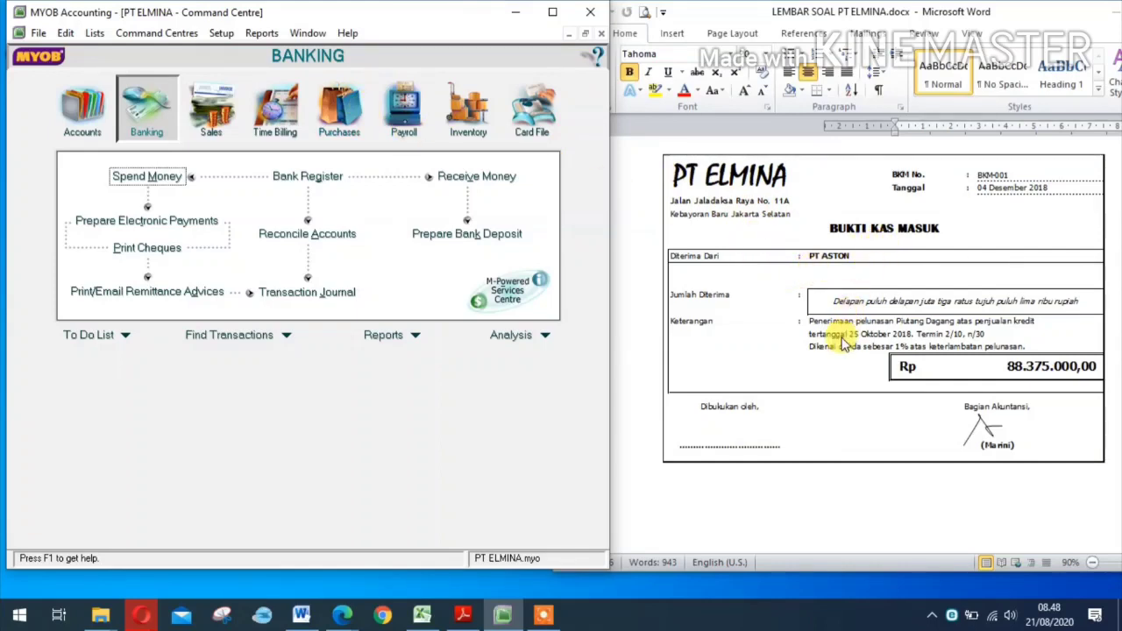
click(211, 112)
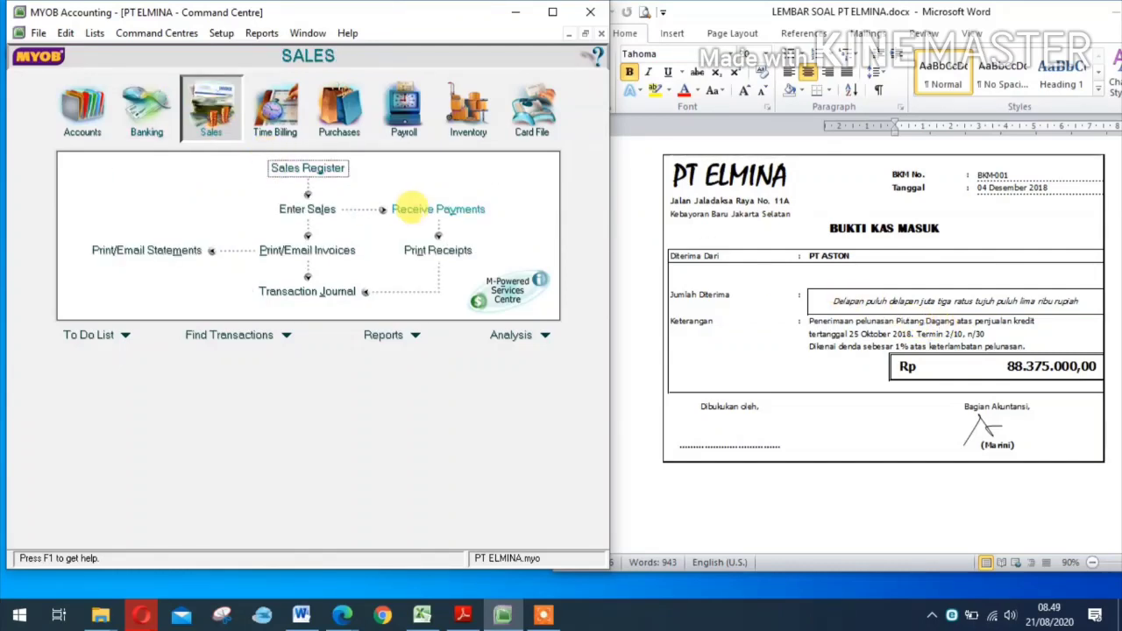
click(408, 209)
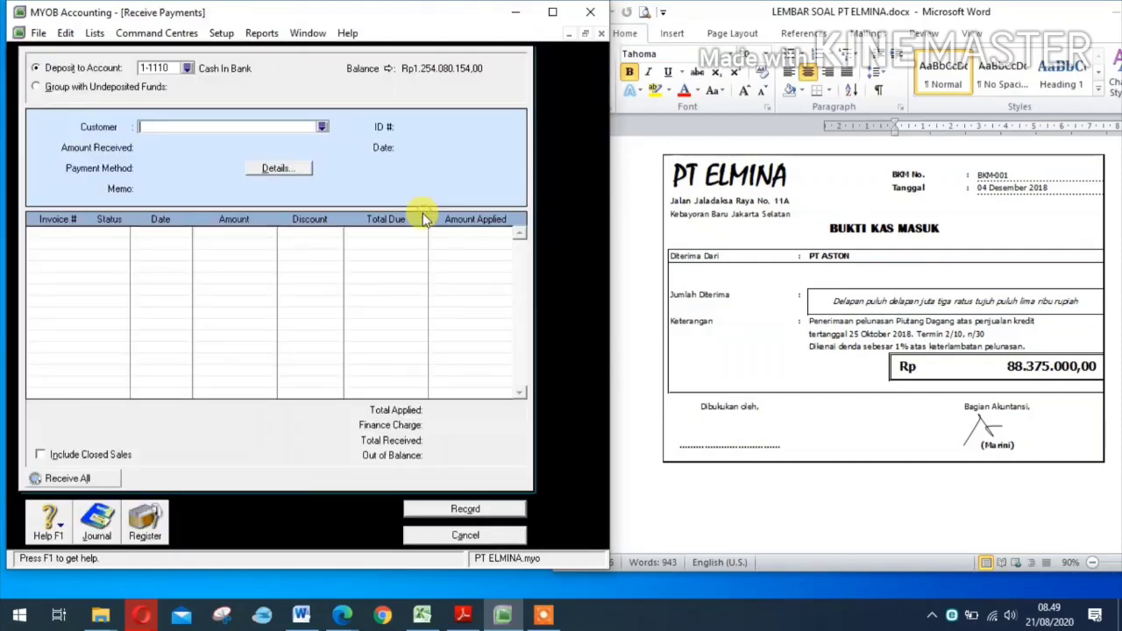
click(323, 128)
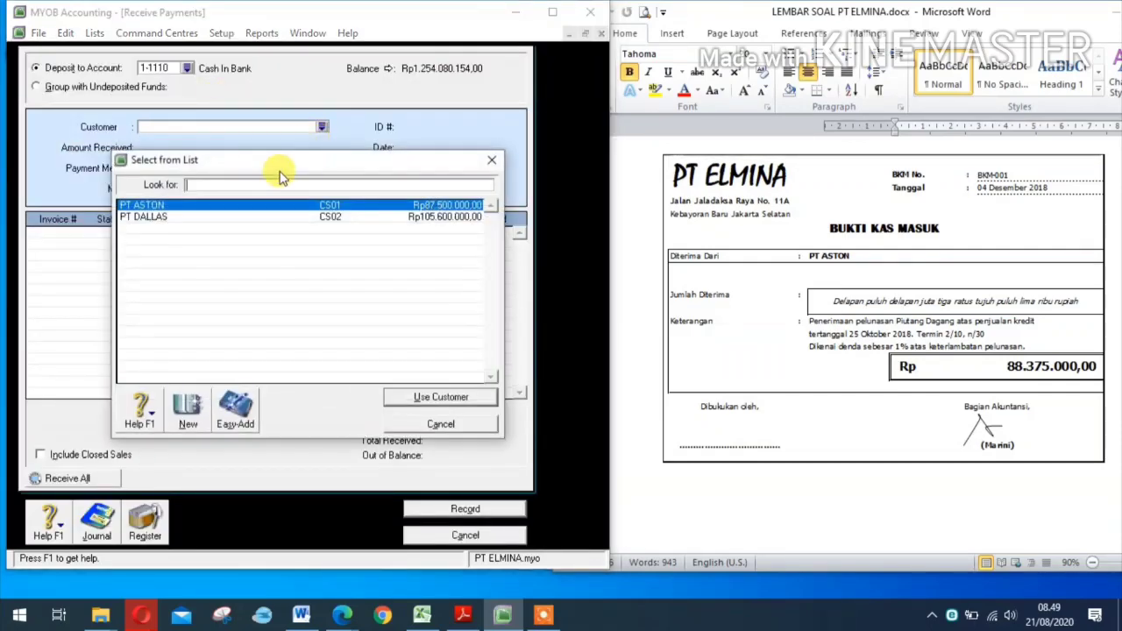
click(455, 398)
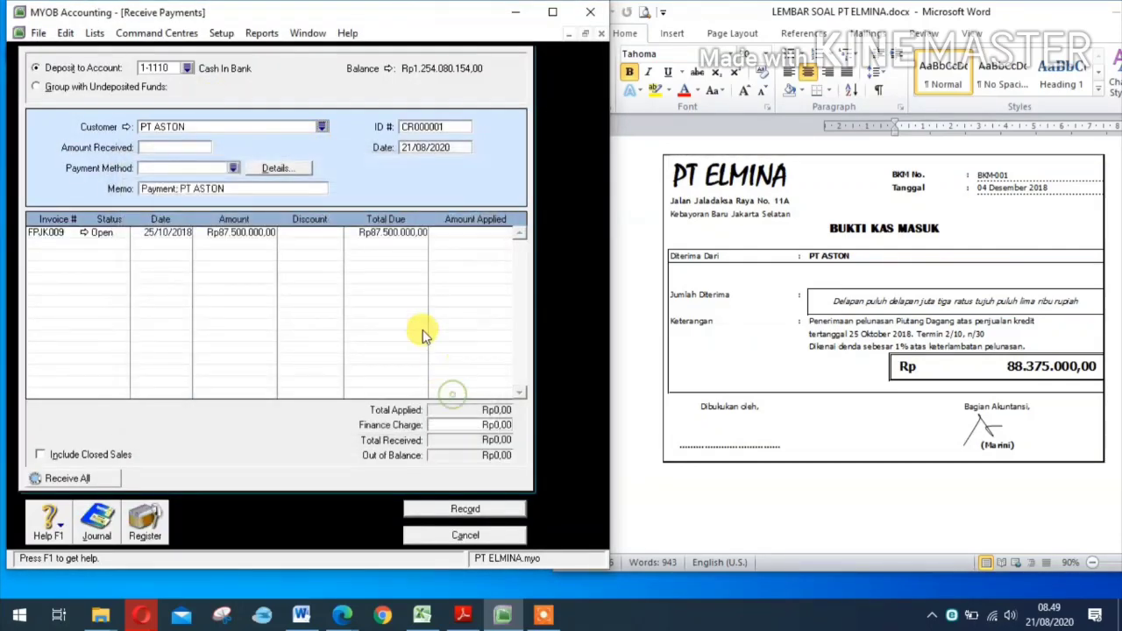
click(413, 127)
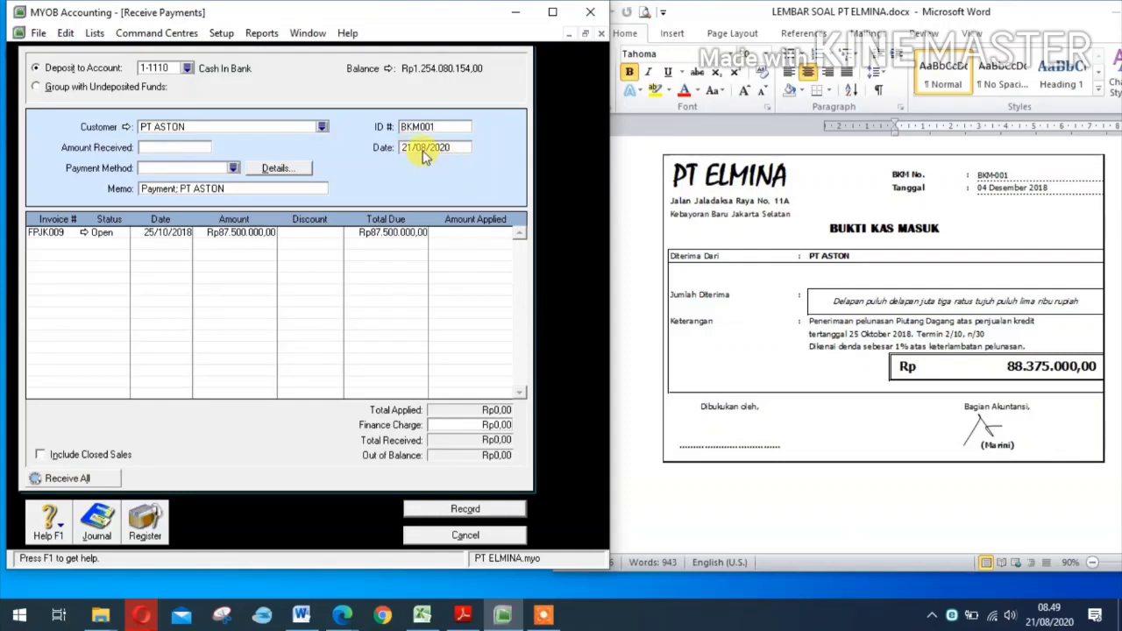
Step: Date the PT ASTON receipt 04/12/2018
click(421, 149)
text(04)
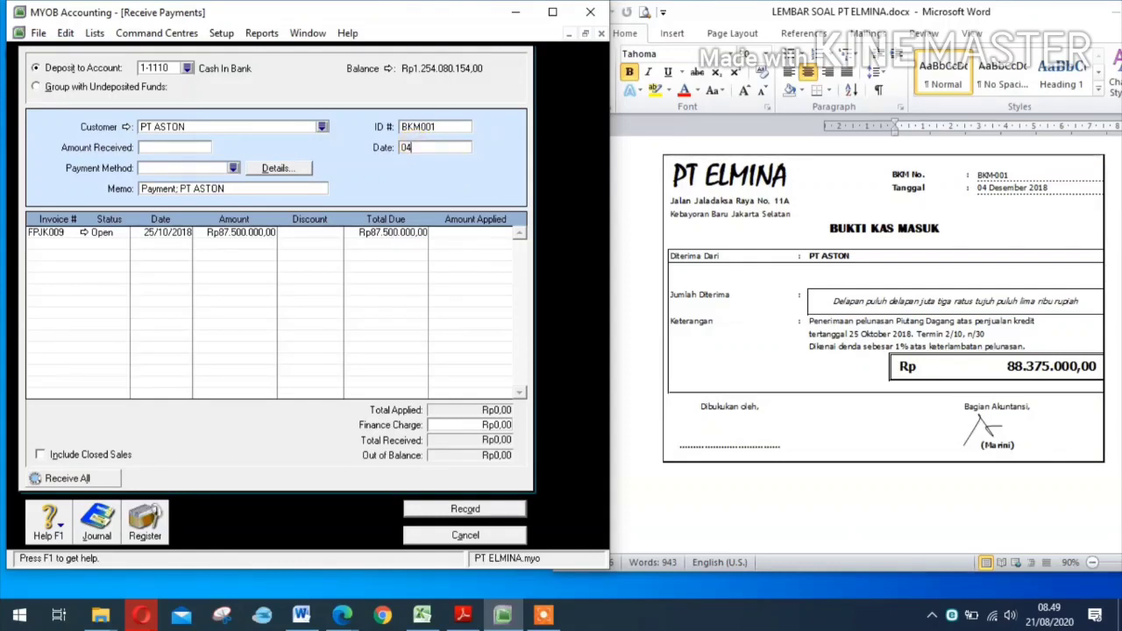
text(/12/2018)
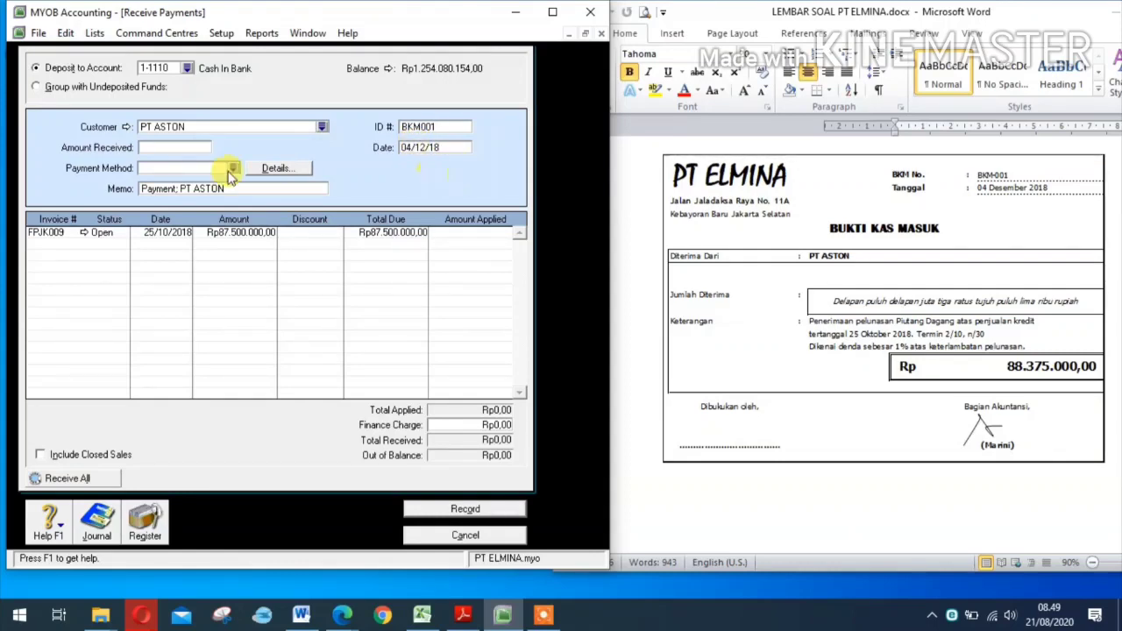
Step: Enter 88.375.000 as the amount received, applying 87.500.000 to the open invoice and 875.000 as finance charge
click(151, 148)
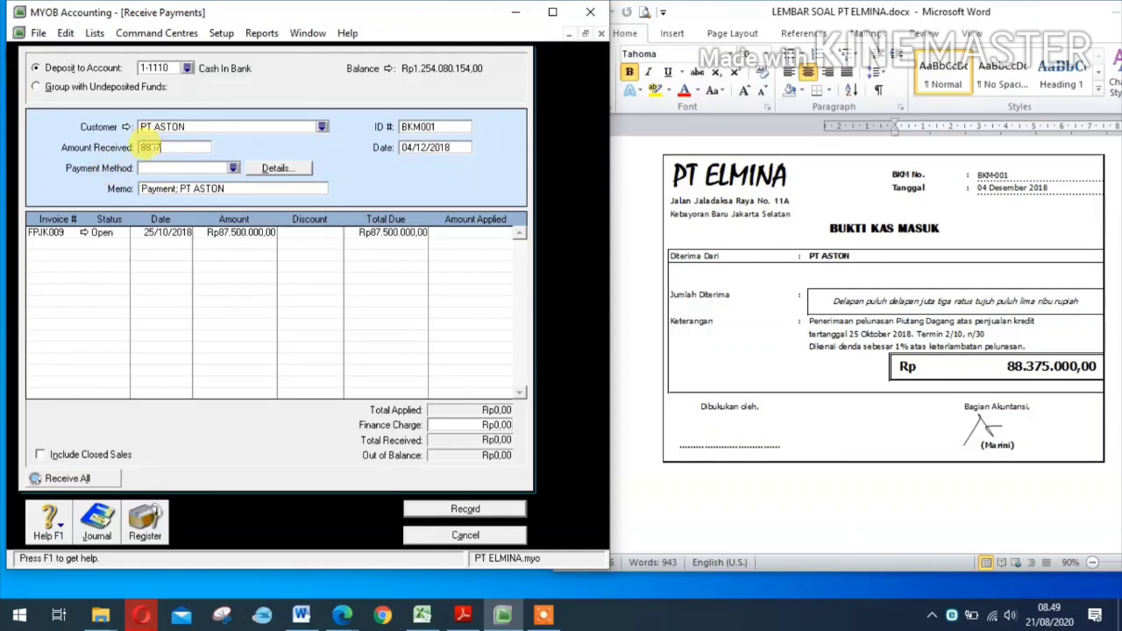
text(88375000)
key(Tab)
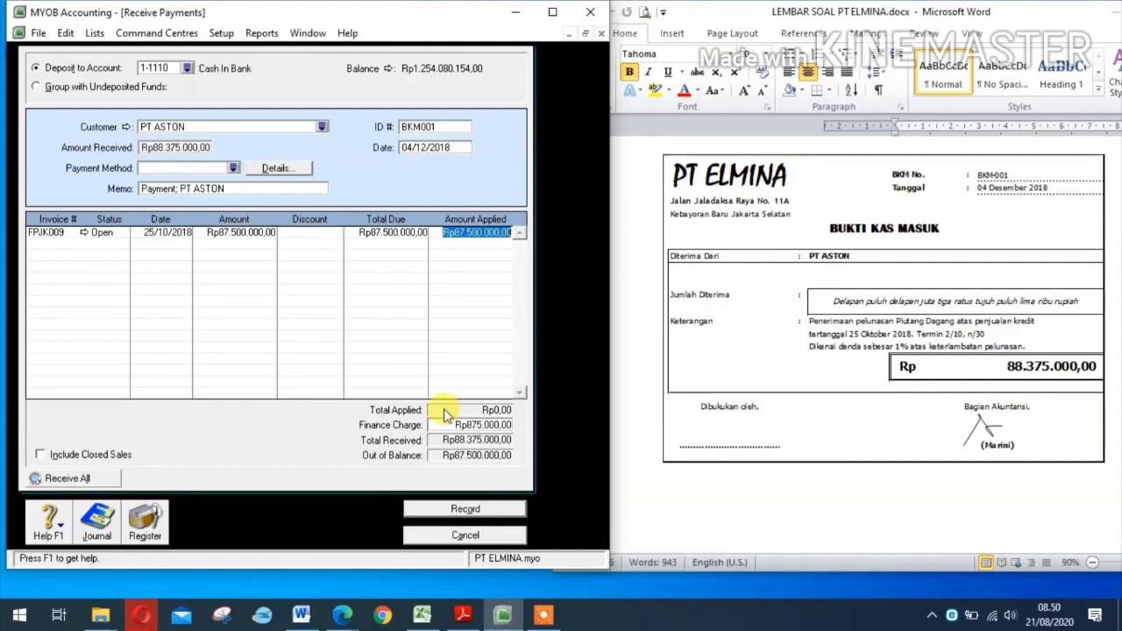
key(Tab)
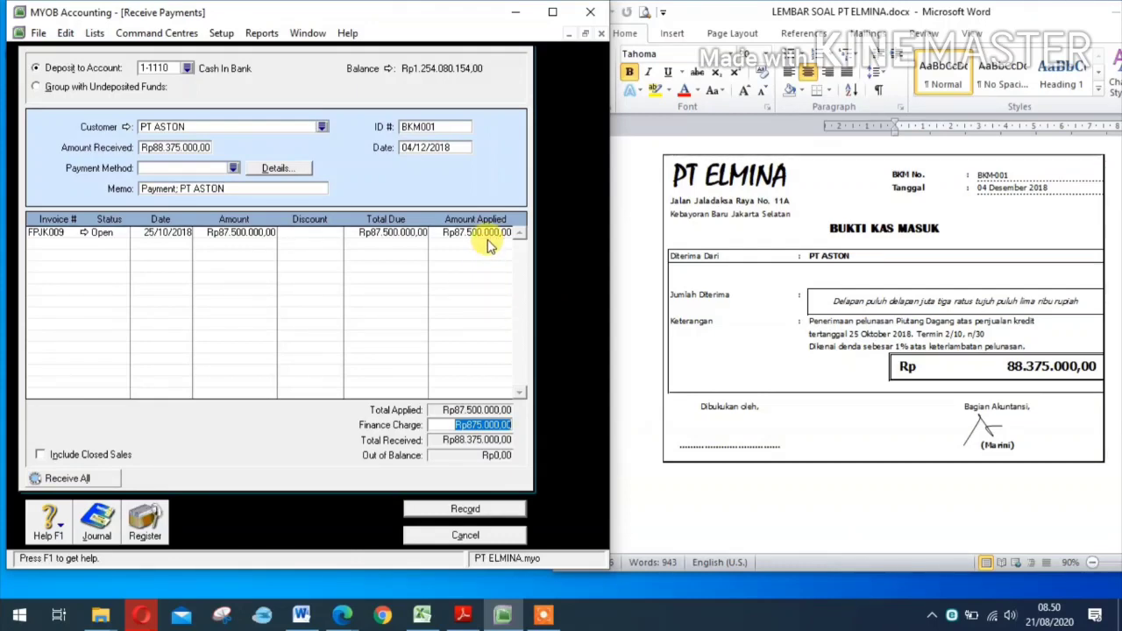
key(Tab)
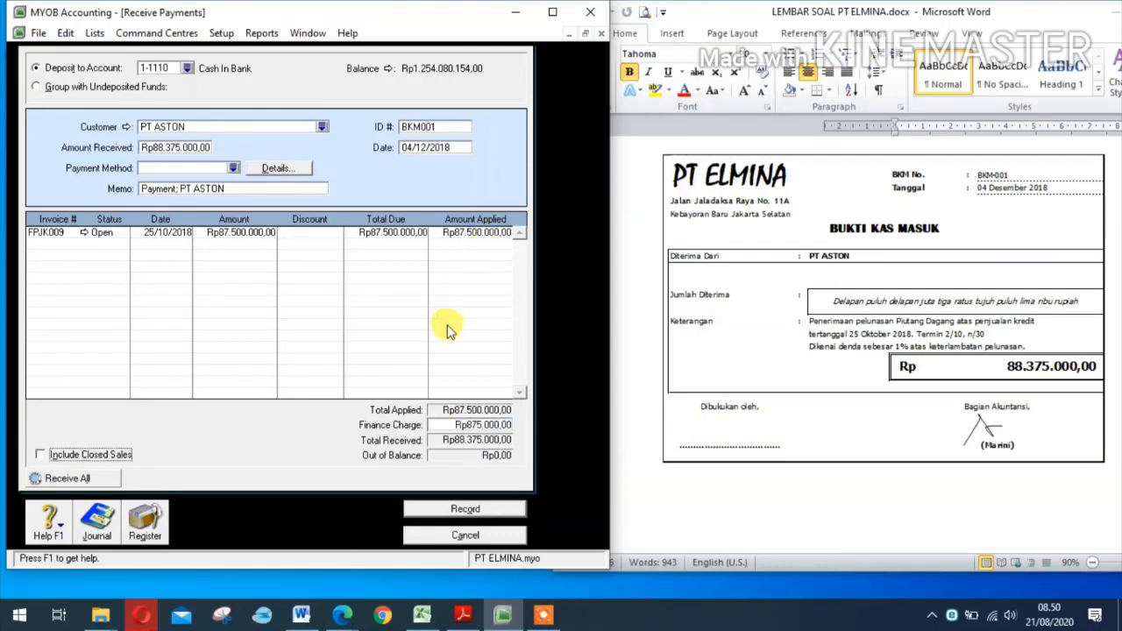
Step: Check the receipt's journal recap, record the transaction and leave Receive Payments
key(ctrl+r)
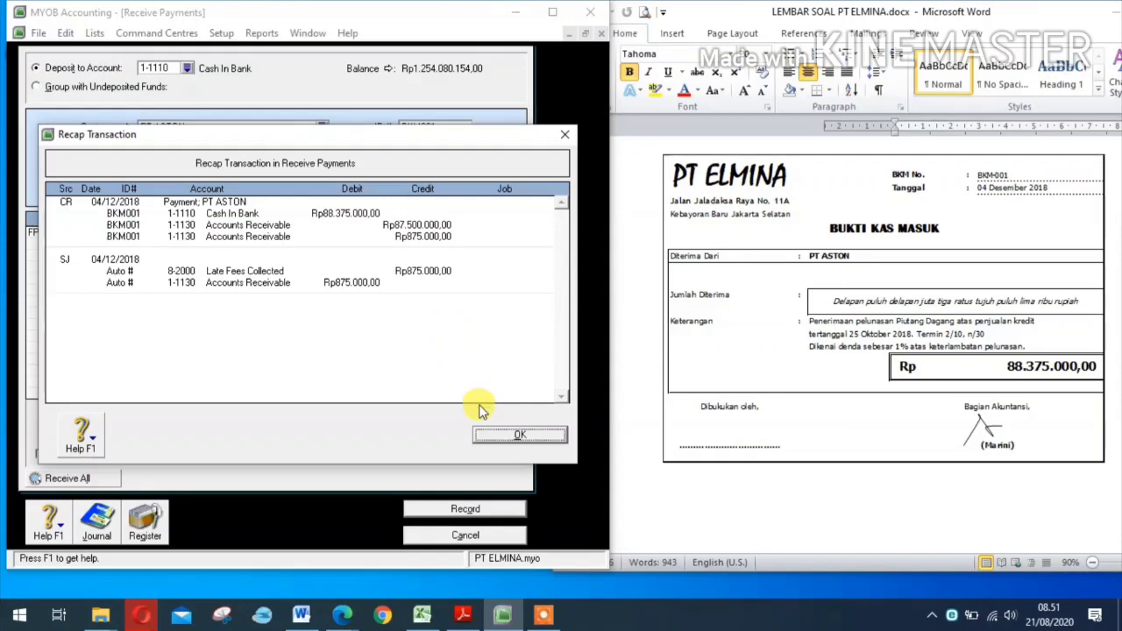
click(491, 436)
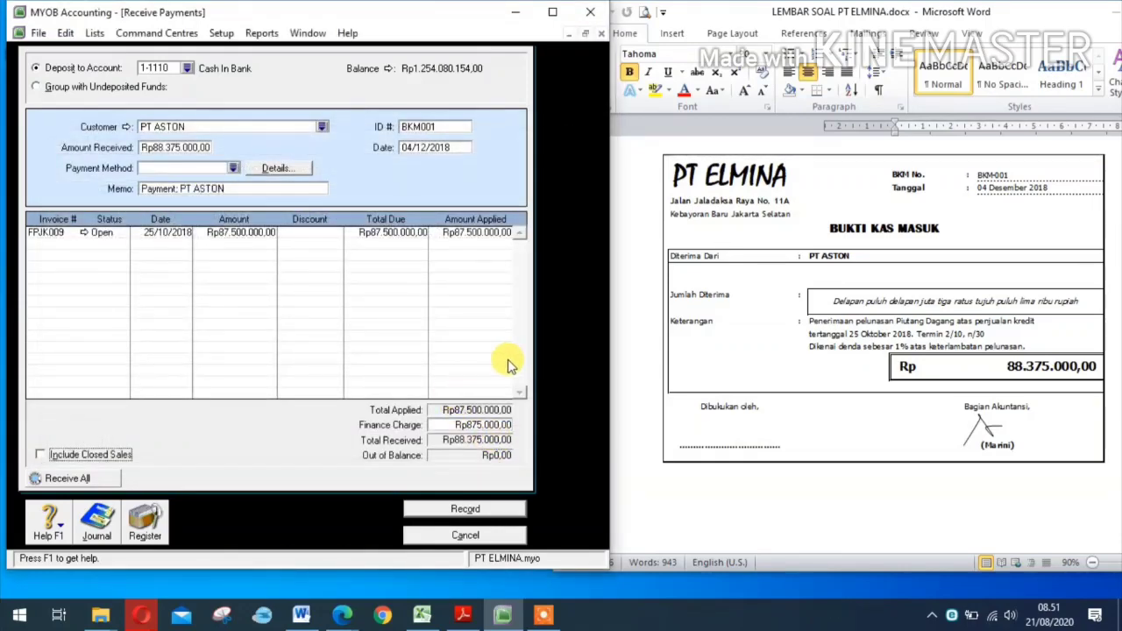
click(505, 511)
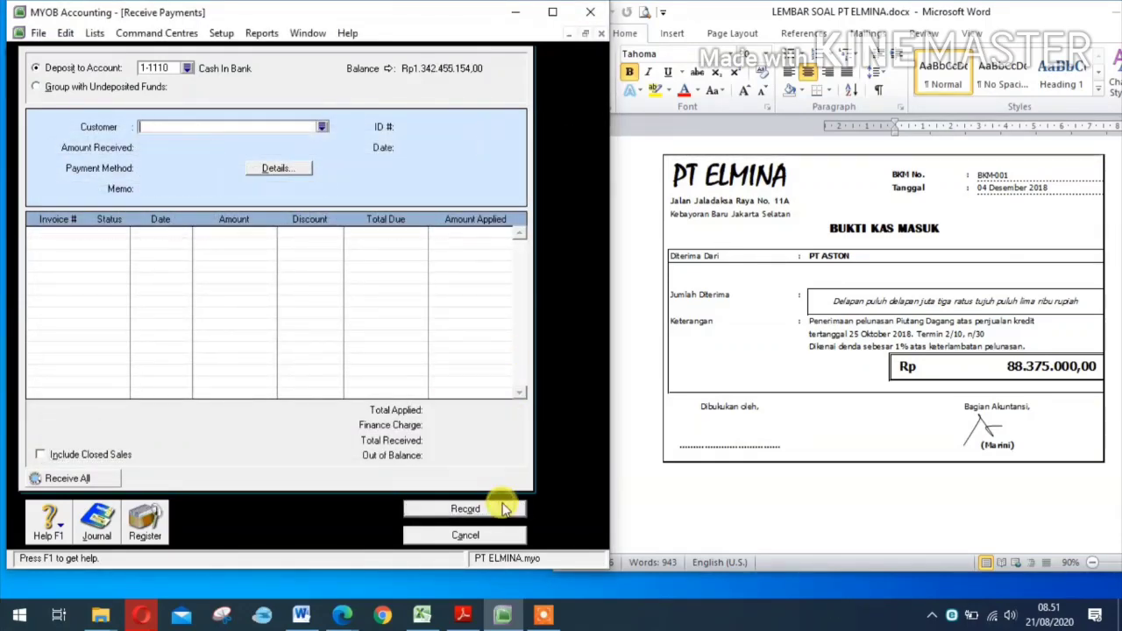
click(502, 534)
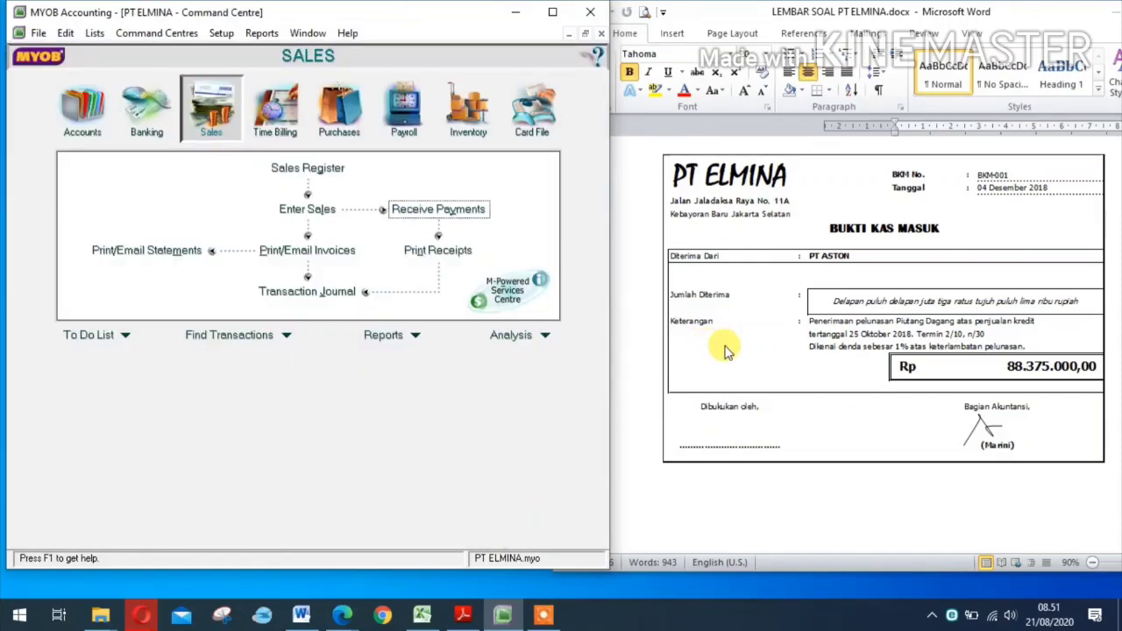
Step: Go to the PT MENTARI sales invoice in the source document and start a purchase bill from supplier PT MENTARI
scroll(783, 351, down, 5)
scroll(783, 351, down, 3)
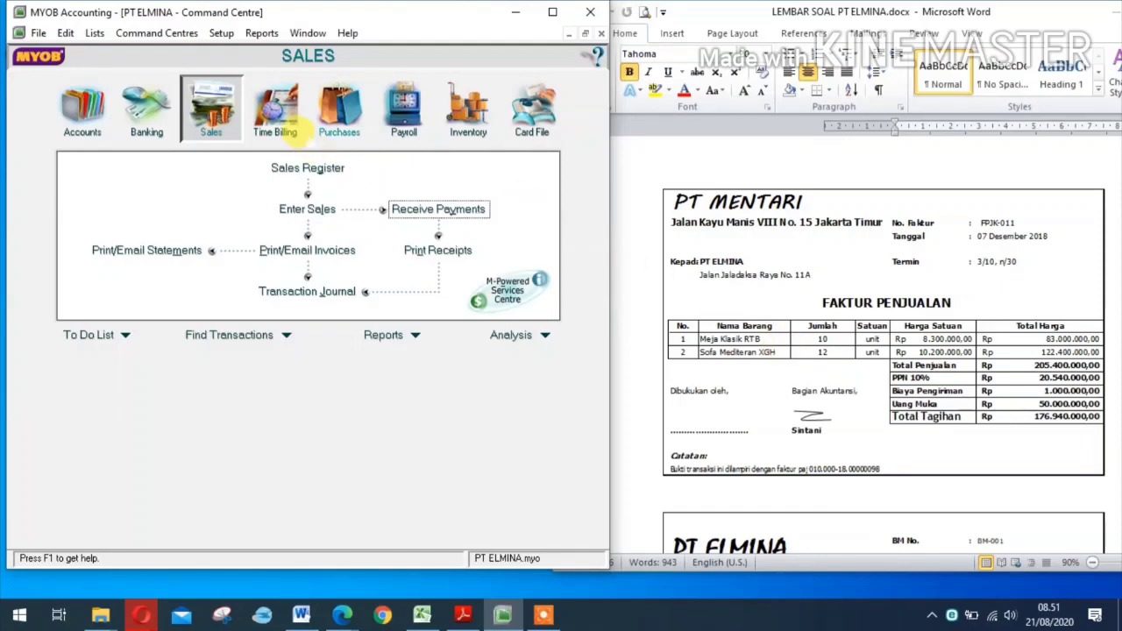
click(336, 110)
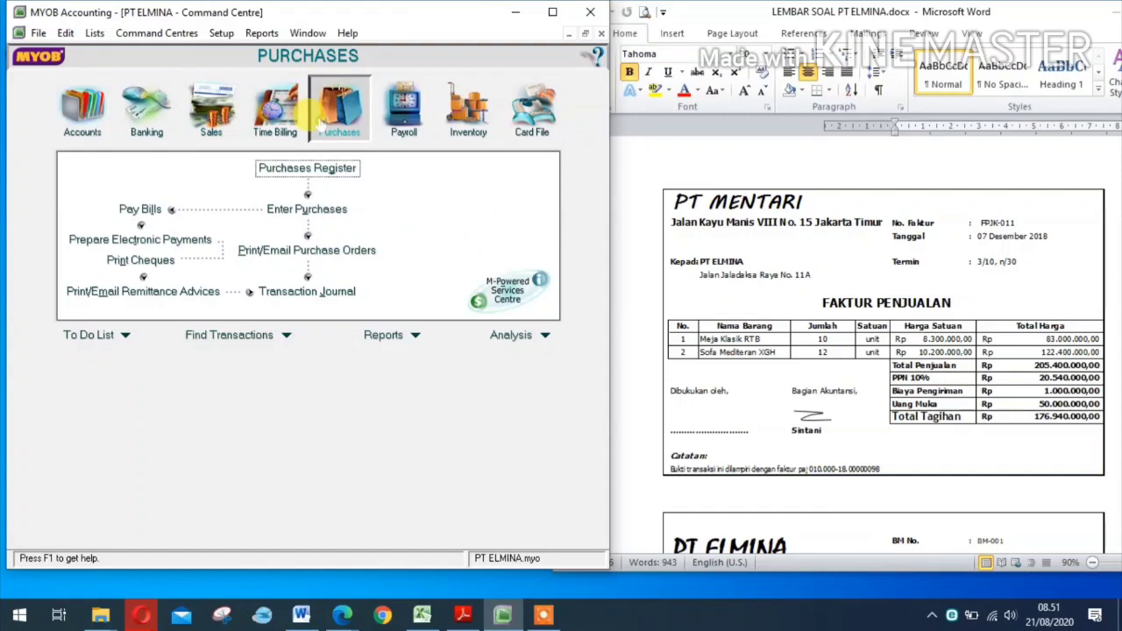
click(272, 207)
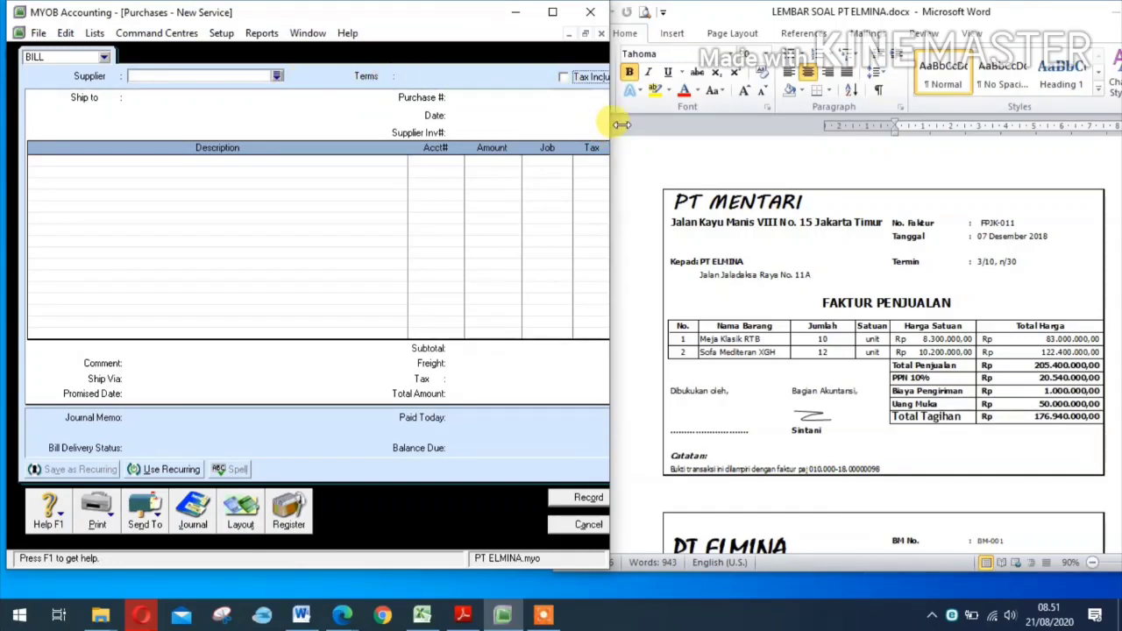
mouse_move(614, 125)
mouse_down()
mouse_move(646, 128)
mouse_move(634, 128)
mouse_up()
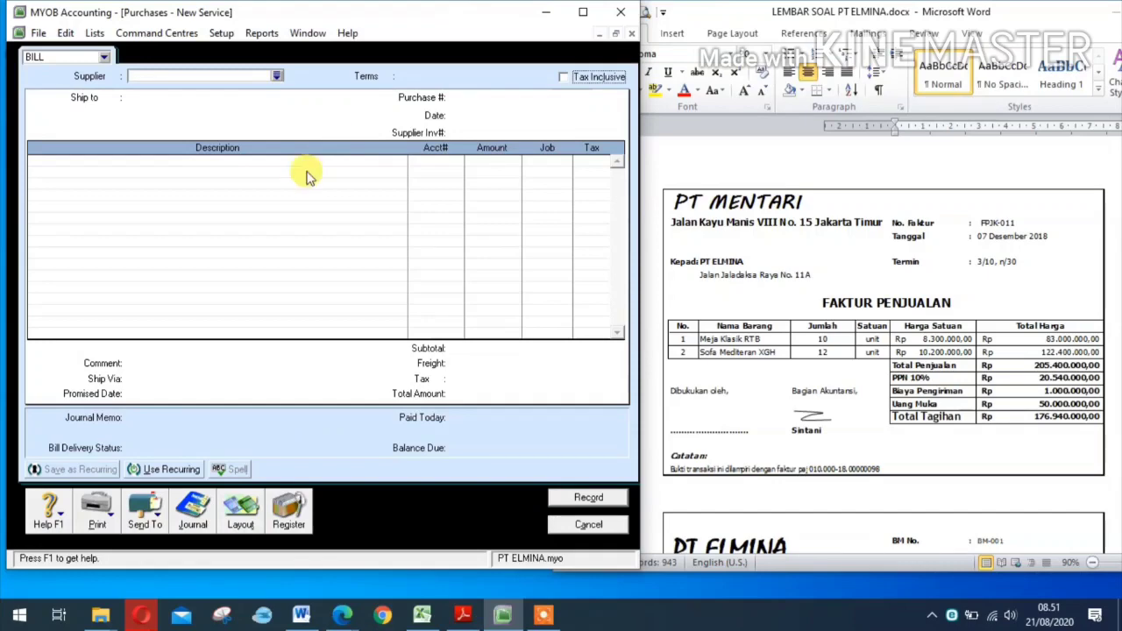
click(276, 77)
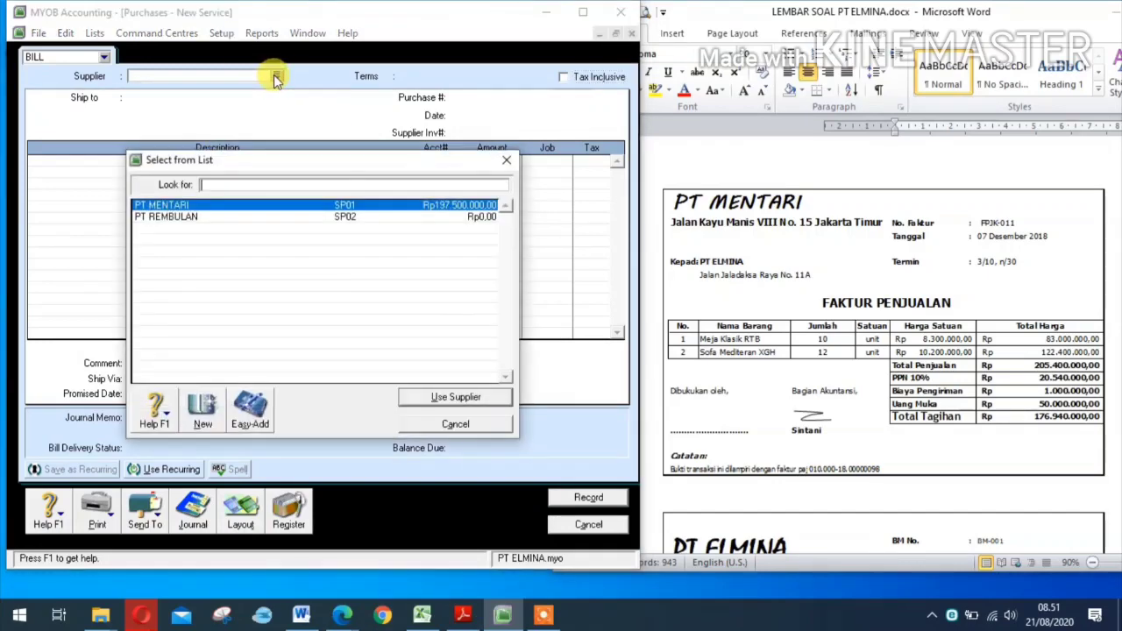
click(457, 396)
Step: Set the bill's purchase number to FPJK011 and its date to 07/12/2018
click(487, 95)
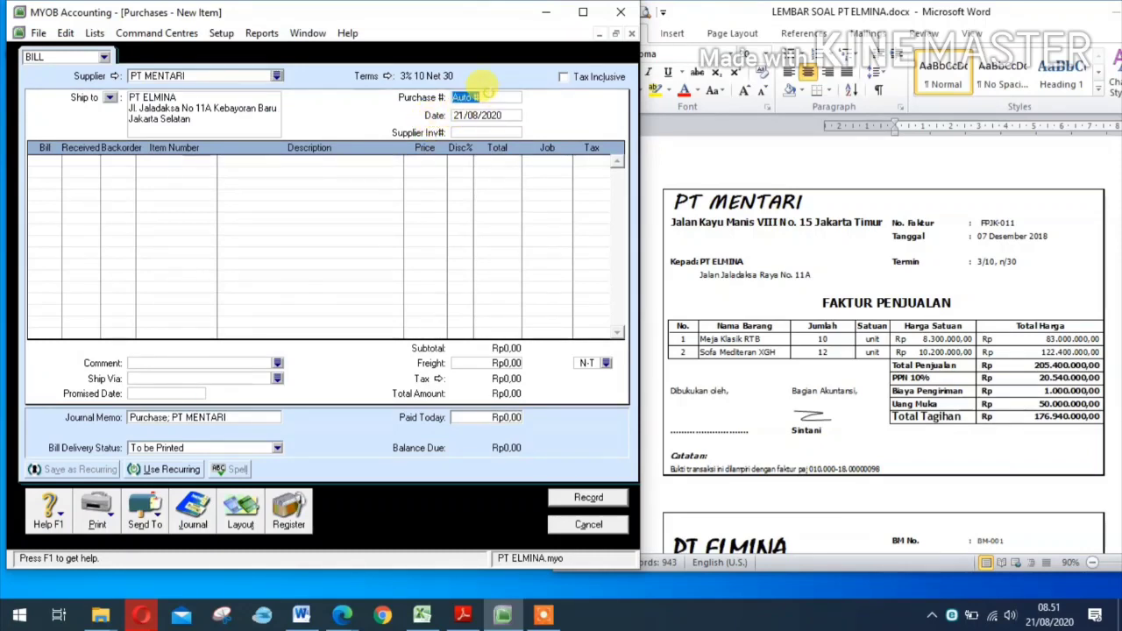
text(FO)
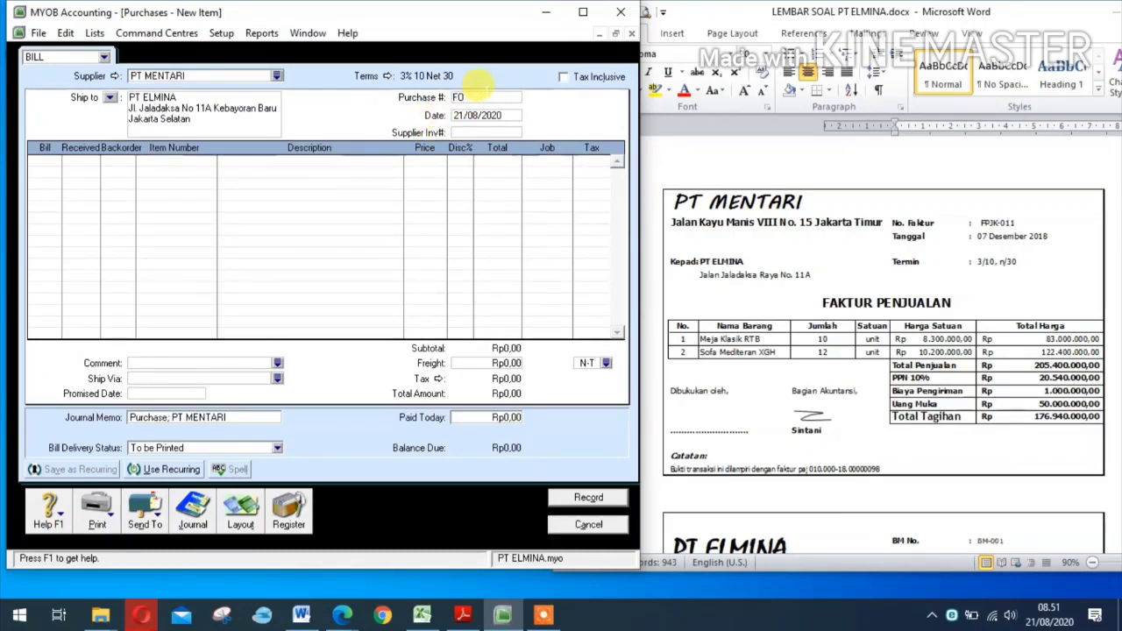
key(BackSpace)
text(PJK011)
key(Tab)
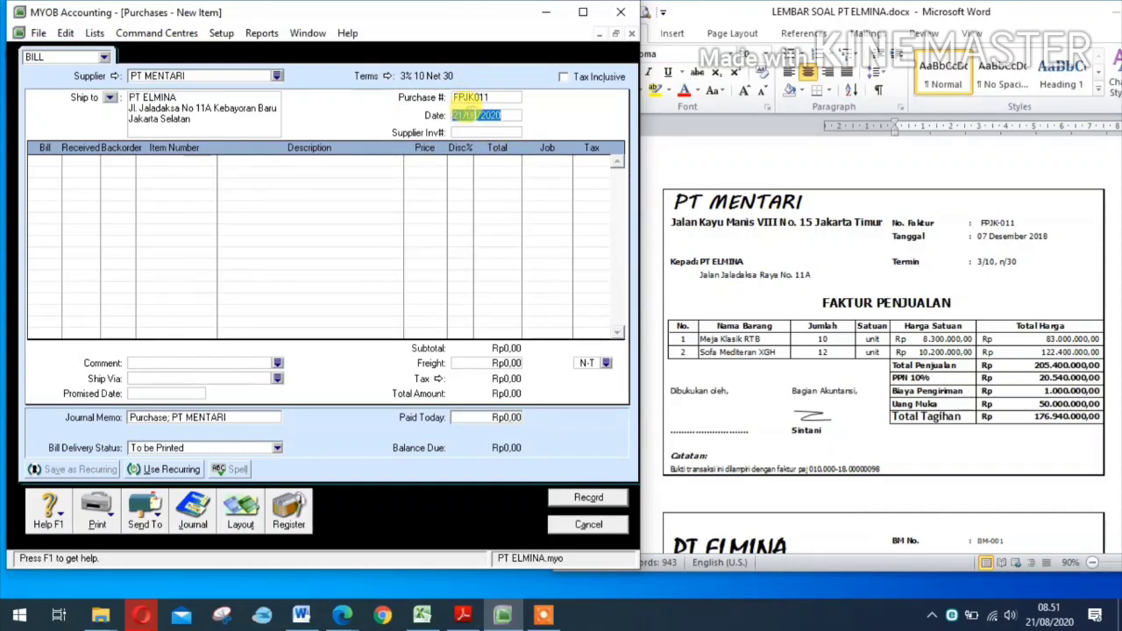
text(07/12/)
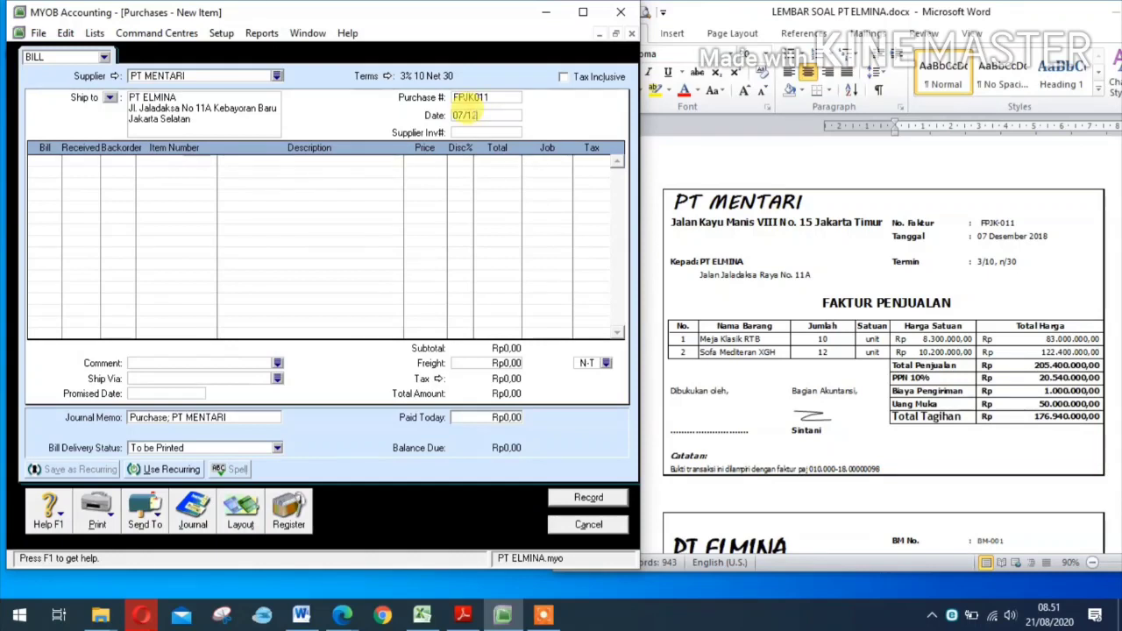
text(18)
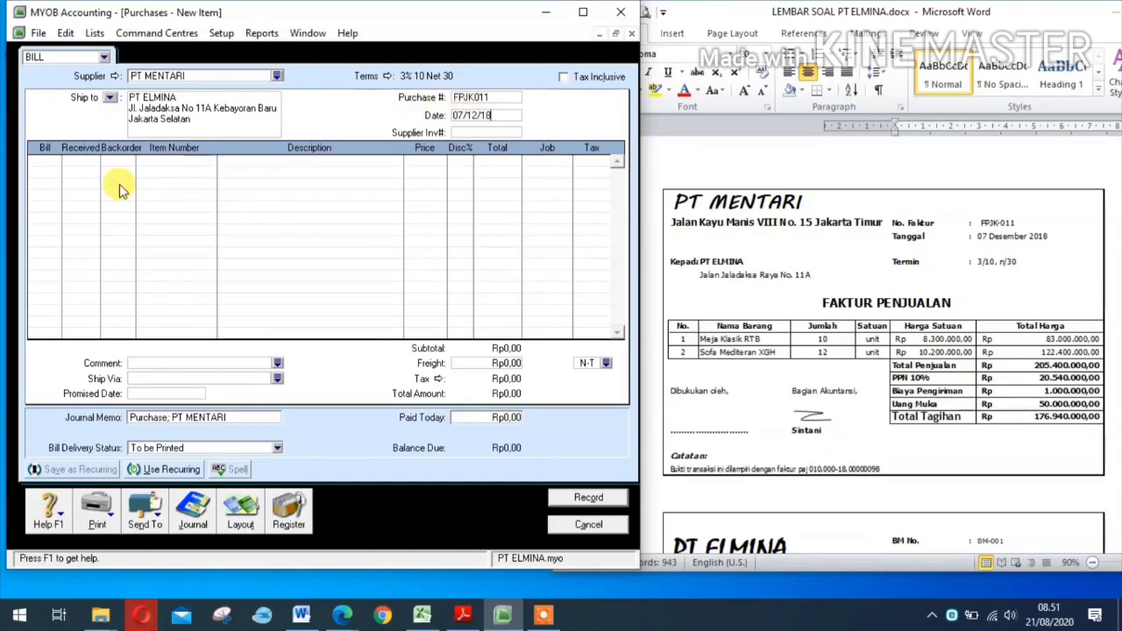
Step: Enter 10 units of item RTB, MEJA KLASIK RTB, at a price of 8.300.000 on the bill's first line
click(47, 161)
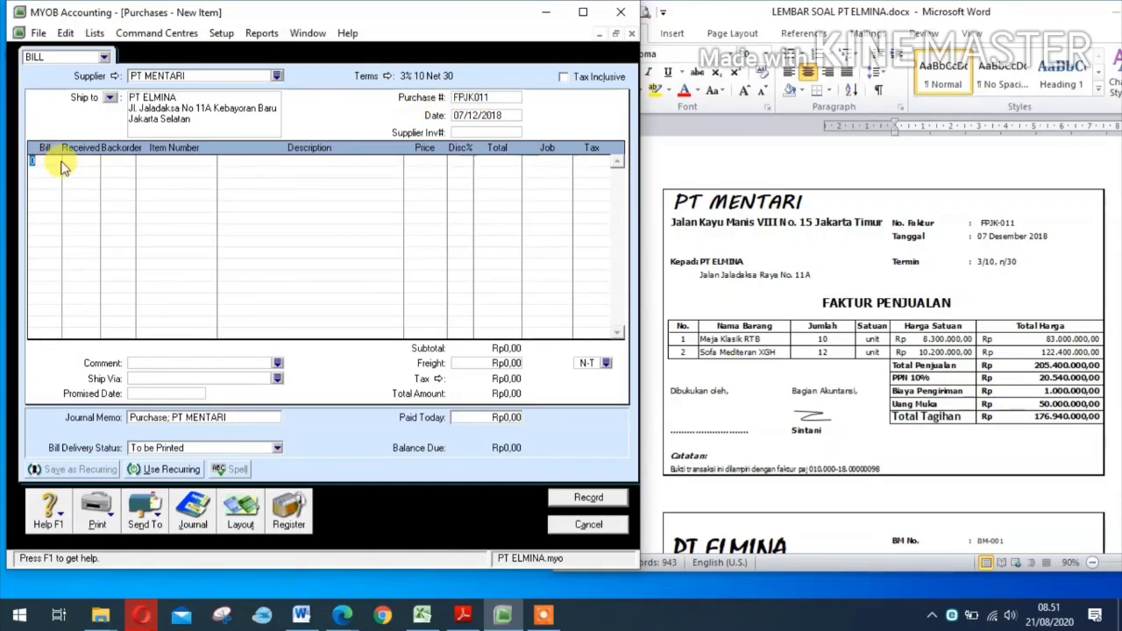
click(46, 162)
text(1)
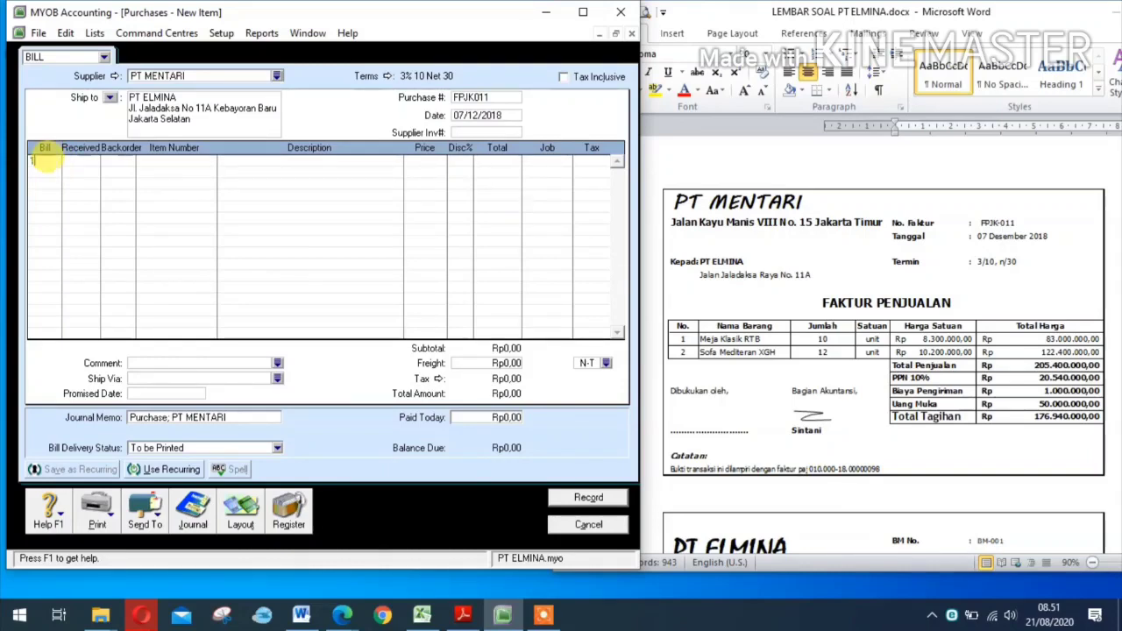
key(Tab)
key(Tab)
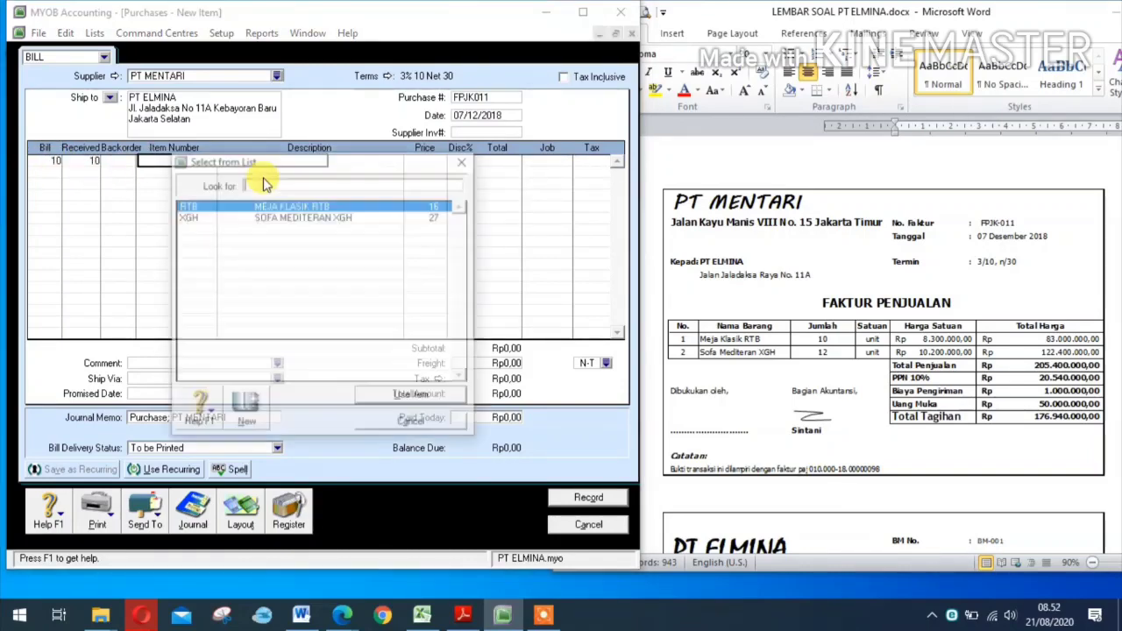
click(410, 397)
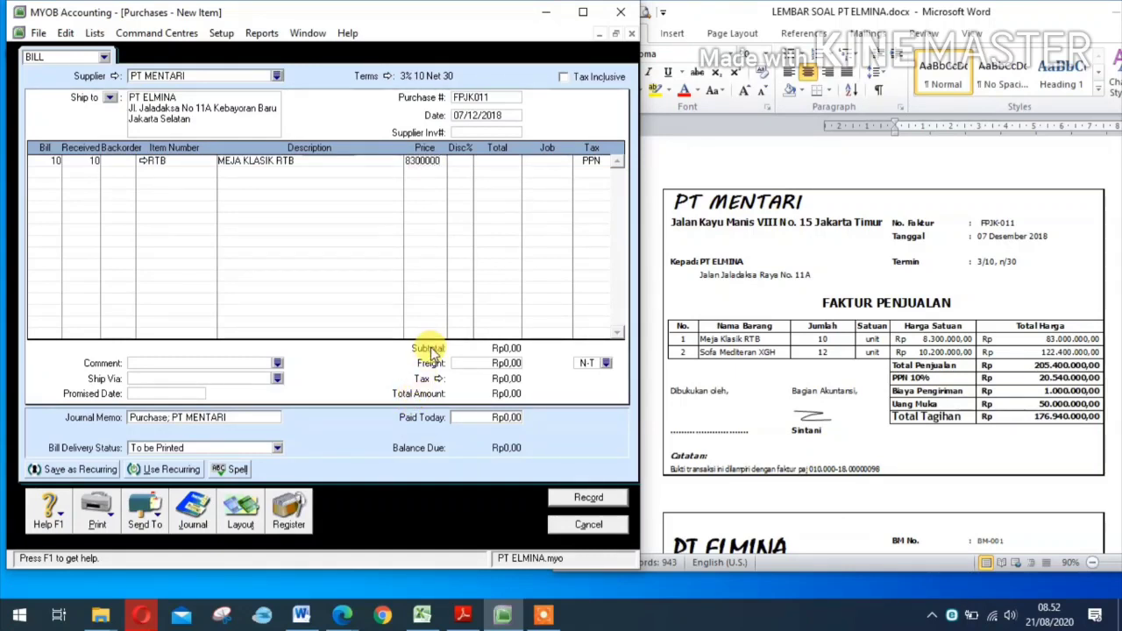
key(Tab)
Step: Enter 12 units of item XGH, SOFA MEDITERAN XGH, at a price of 10.200.000 on the bill's second line
click(33, 171)
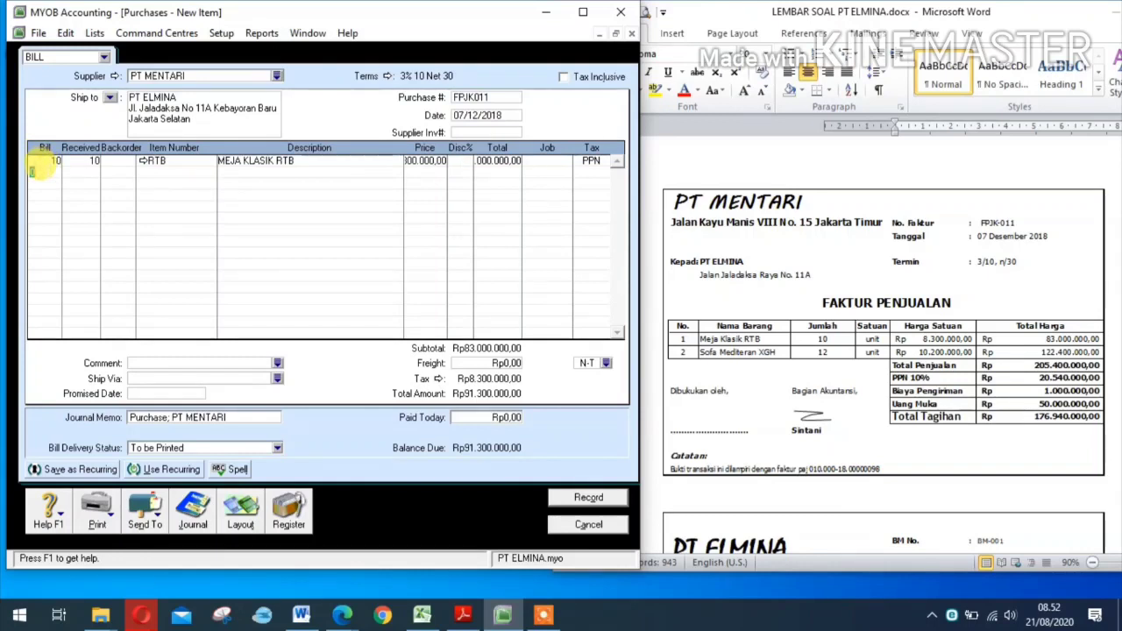
text(12)
key(Tab)
key(Tab)
key(Tab)
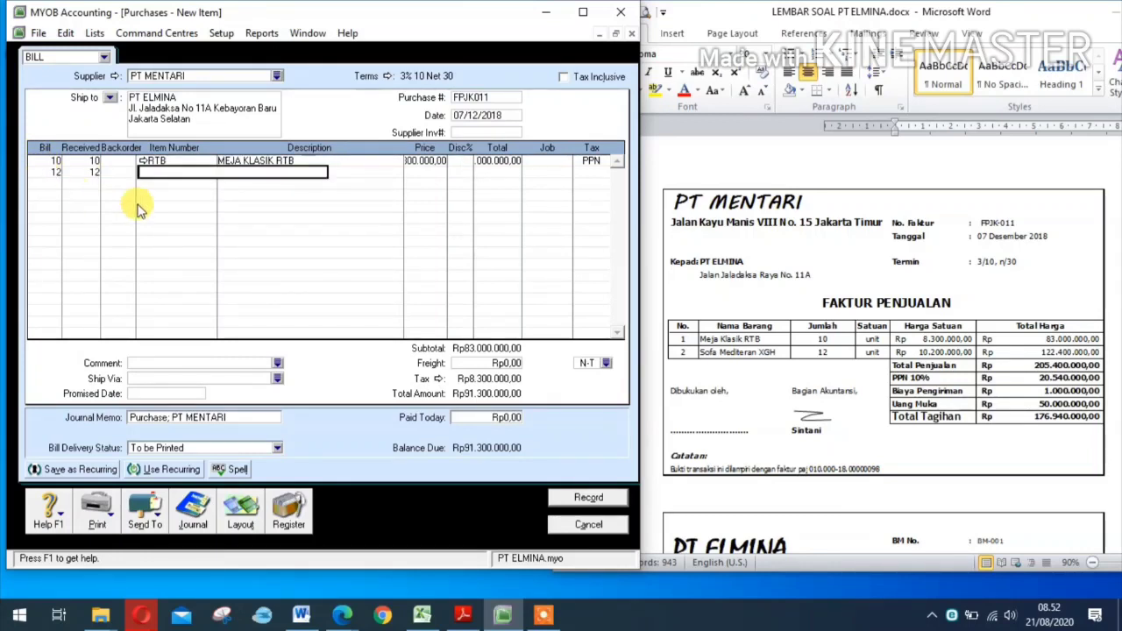
key(Tab)
click(328, 220)
click(333, 219)
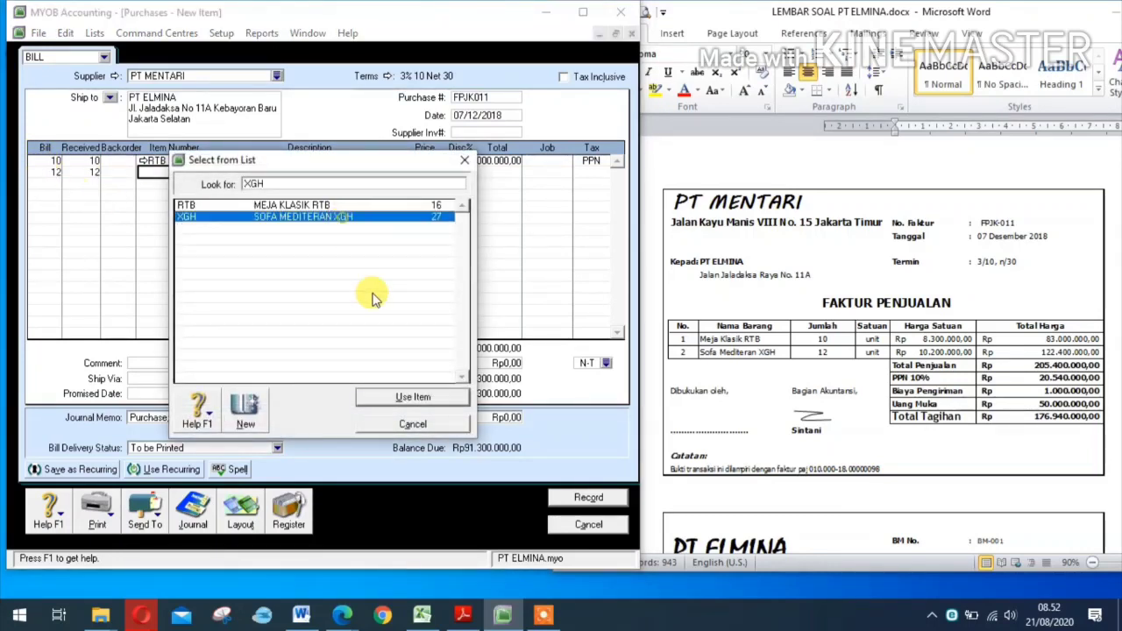
click(406, 399)
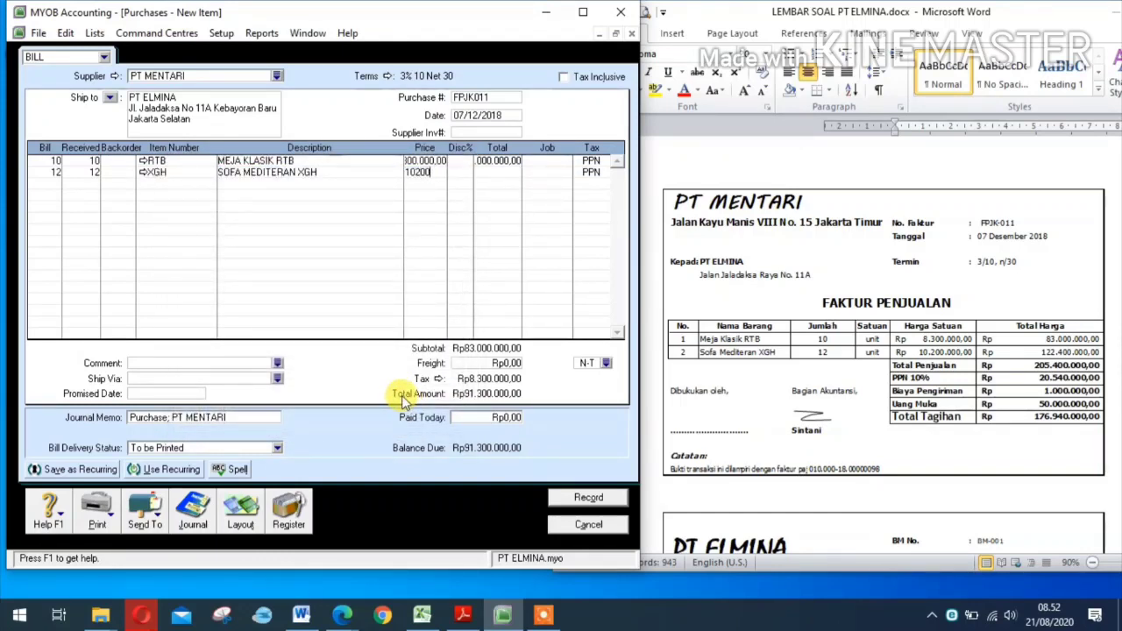
key(Tab)
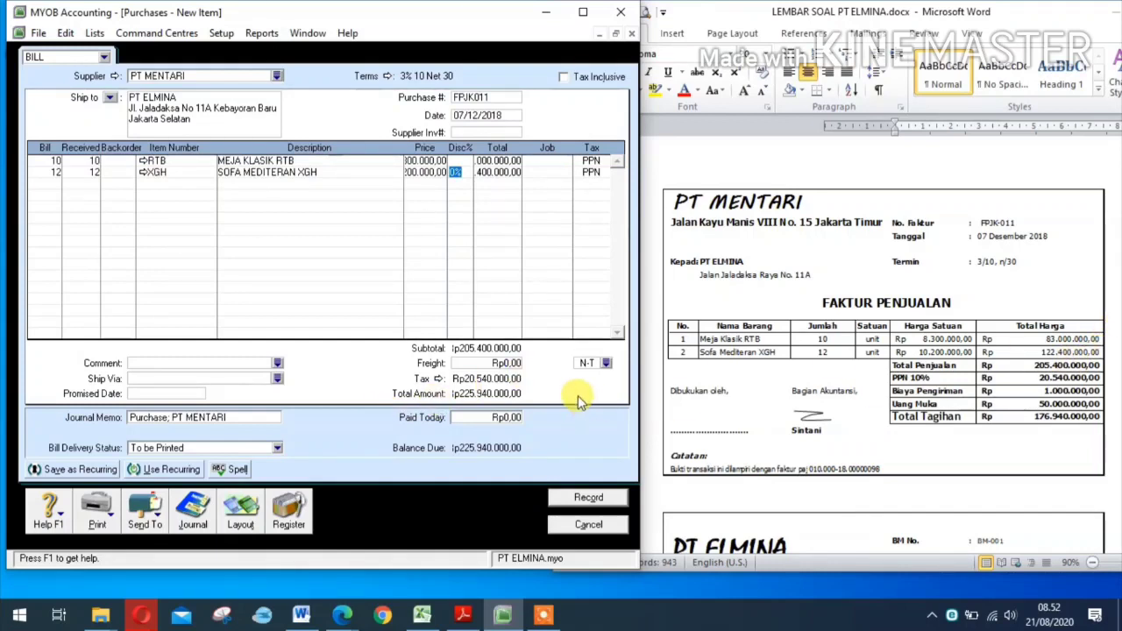
Step: Set the bill's freight to 1.000.000 and the amount paid today to 50.000.000
click(491, 364)
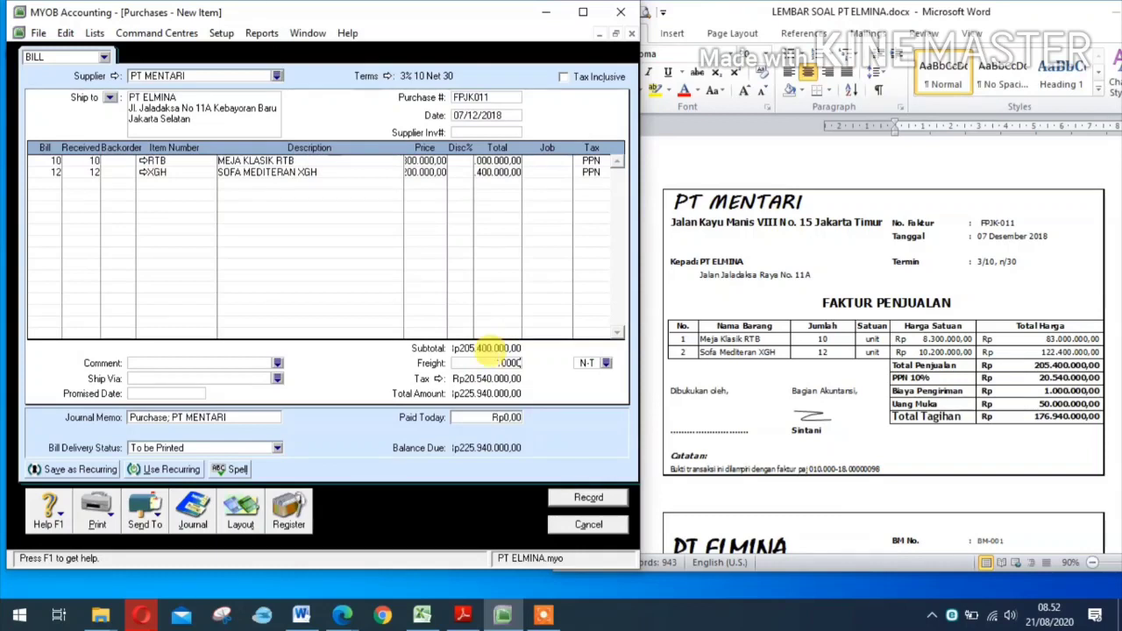
key(Tab)
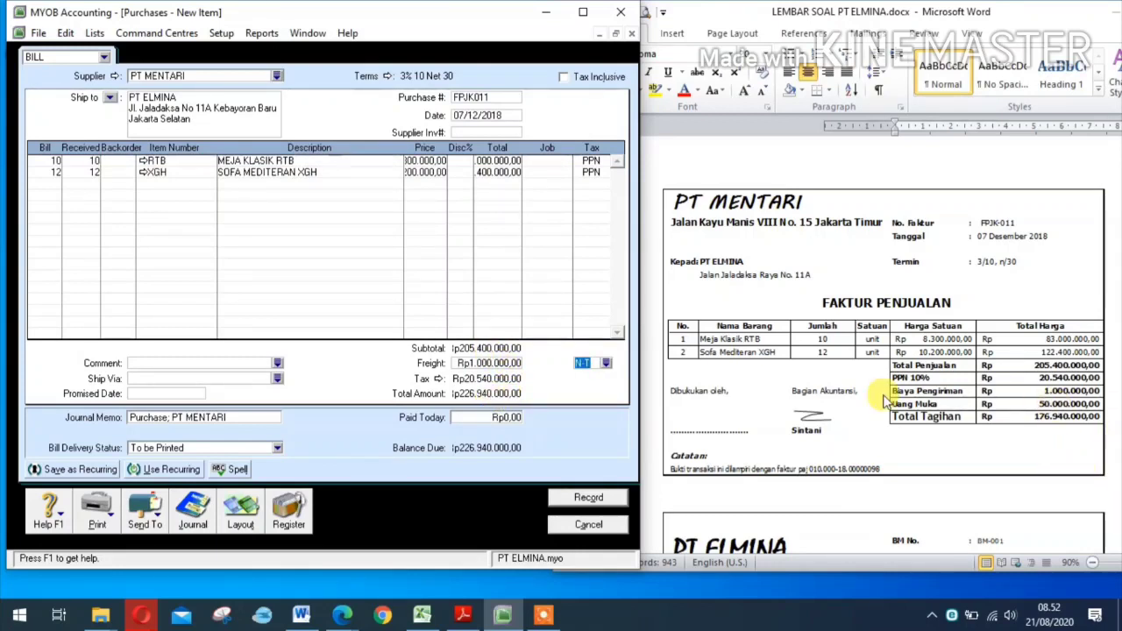
click(488, 418)
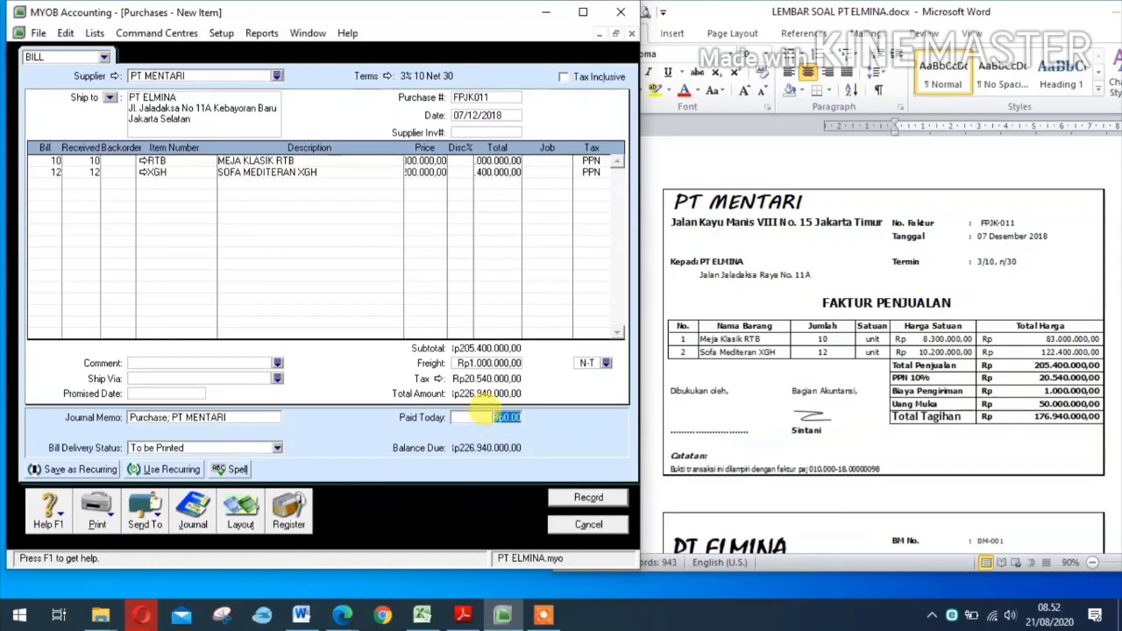
text(5)
text(0.000.000)
key(Tab)
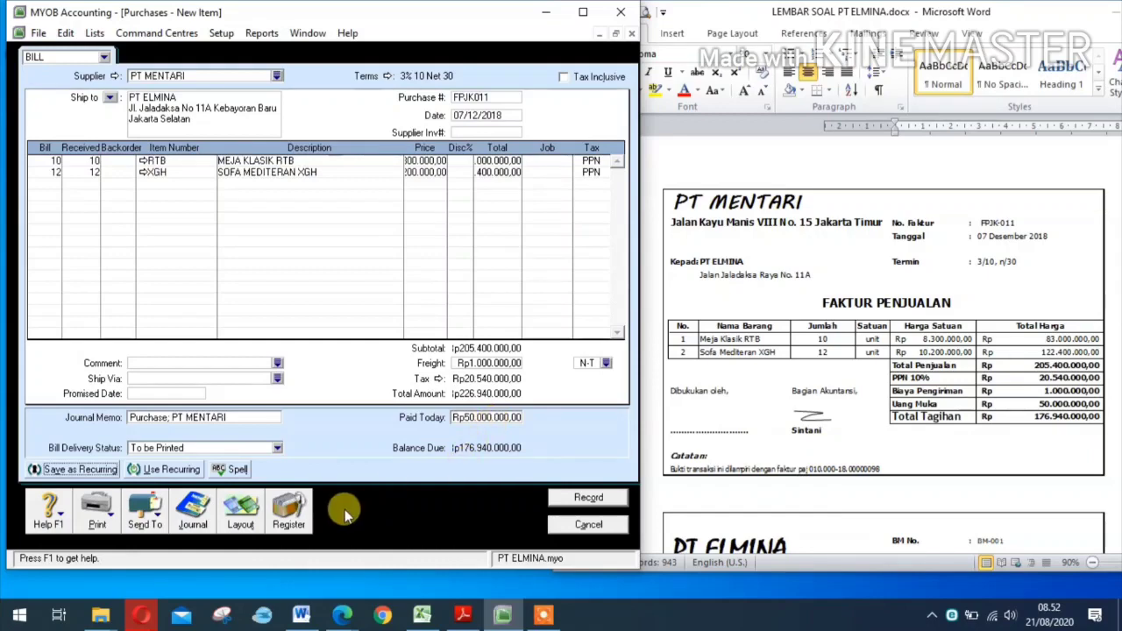
Step: Review the journal recap of bill FPJK011, record it with the tax code kept and its cheque accepted, and leave purchase entry
key(ctrl+r)
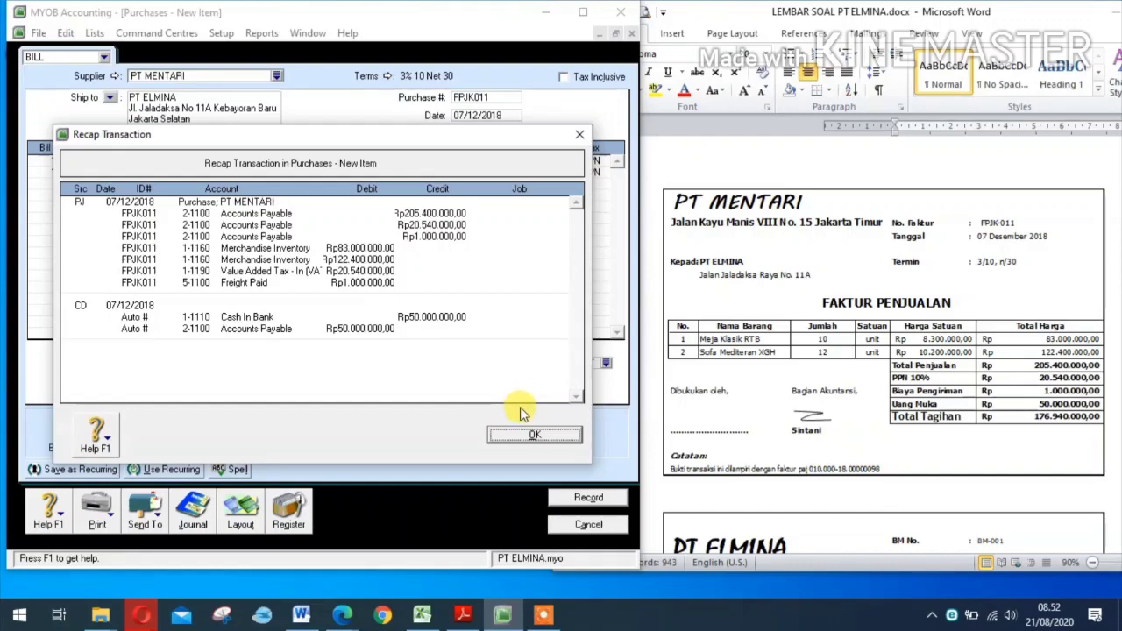
click(526, 438)
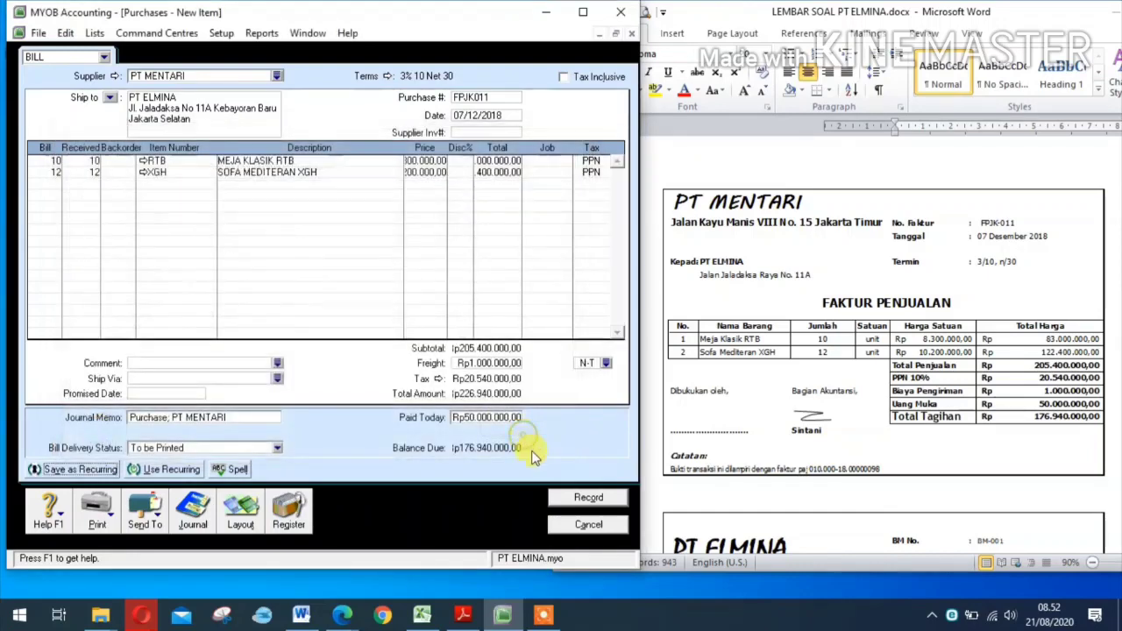
click(583, 498)
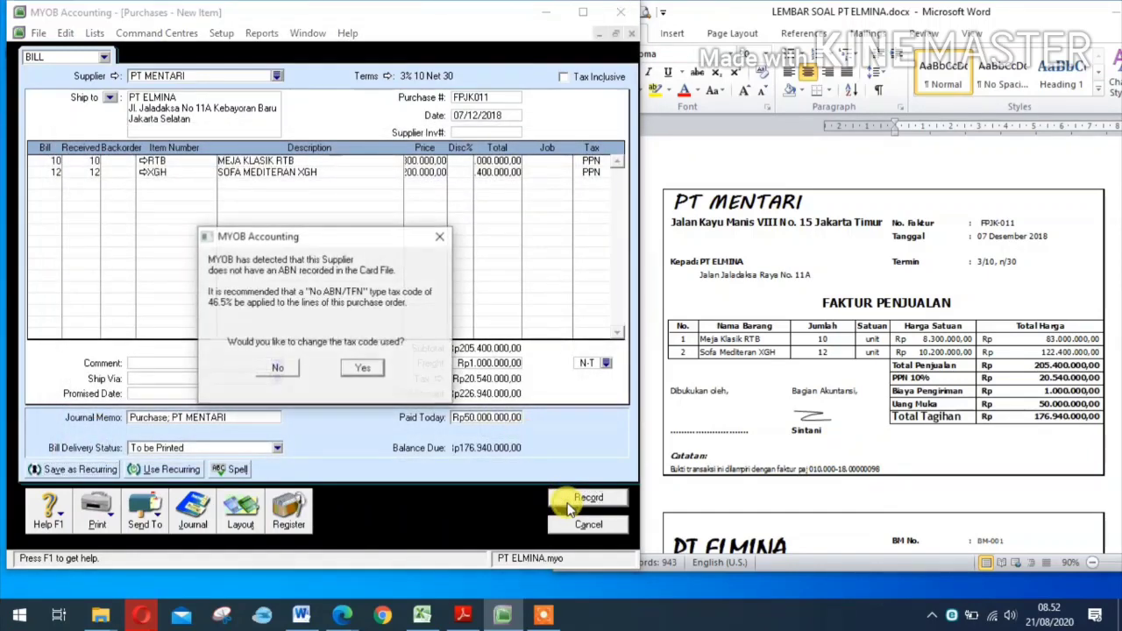
click(277, 371)
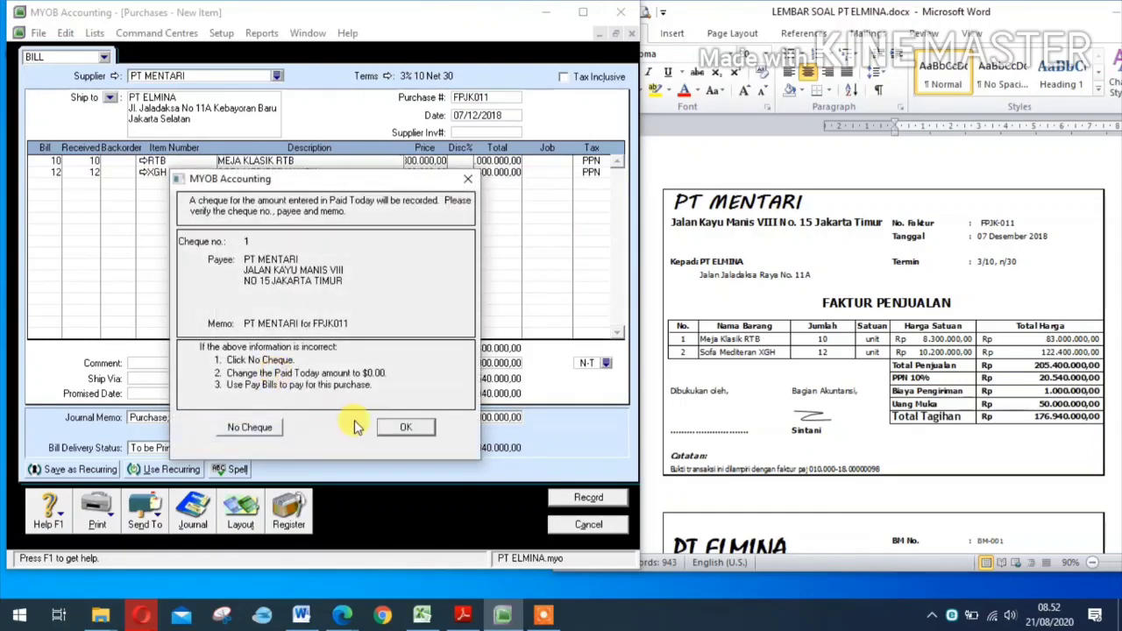
click(405, 430)
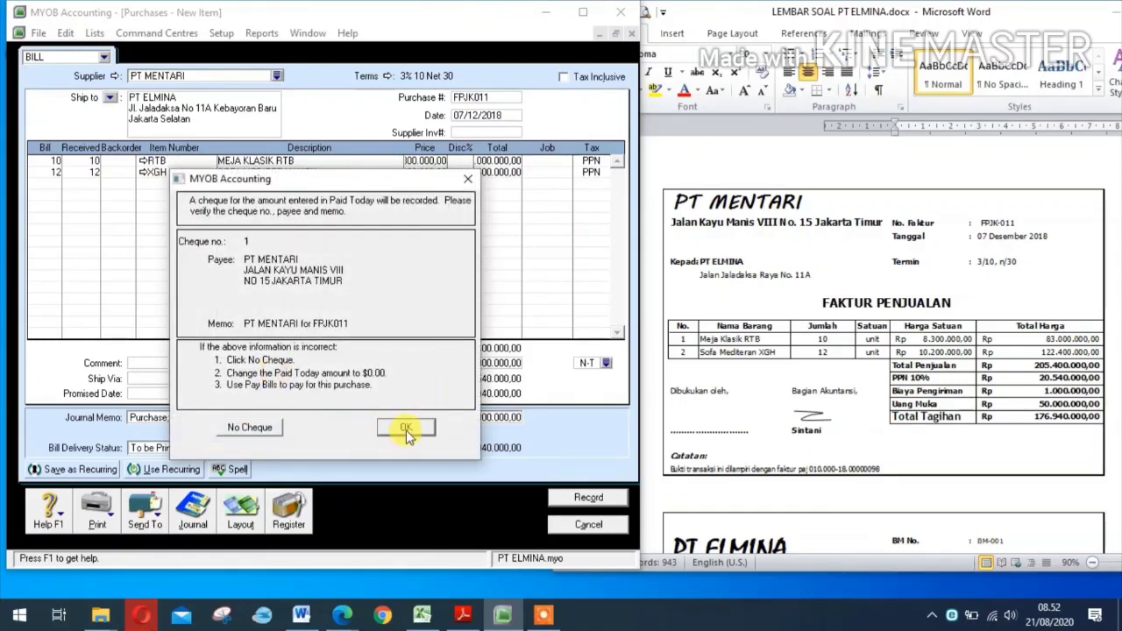
click(608, 528)
Step: Find memorial voucher BM-001 in the question document and start a new purchase bill for supplier PT MENTARI
scroll(872, 378, down, 5)
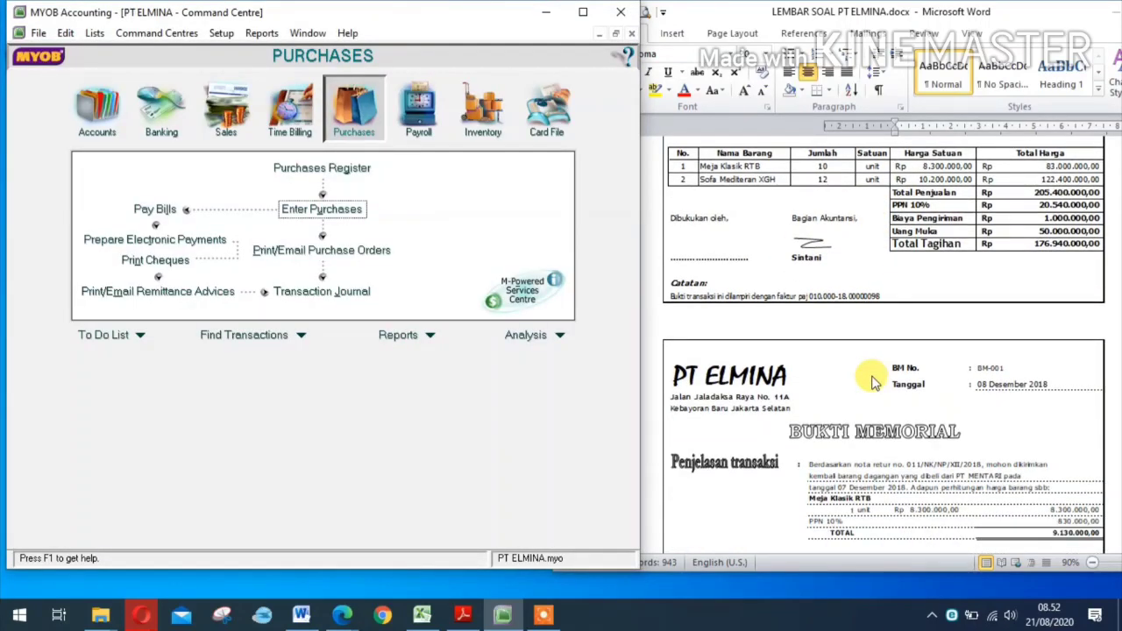
scroll(873, 379, down, 4)
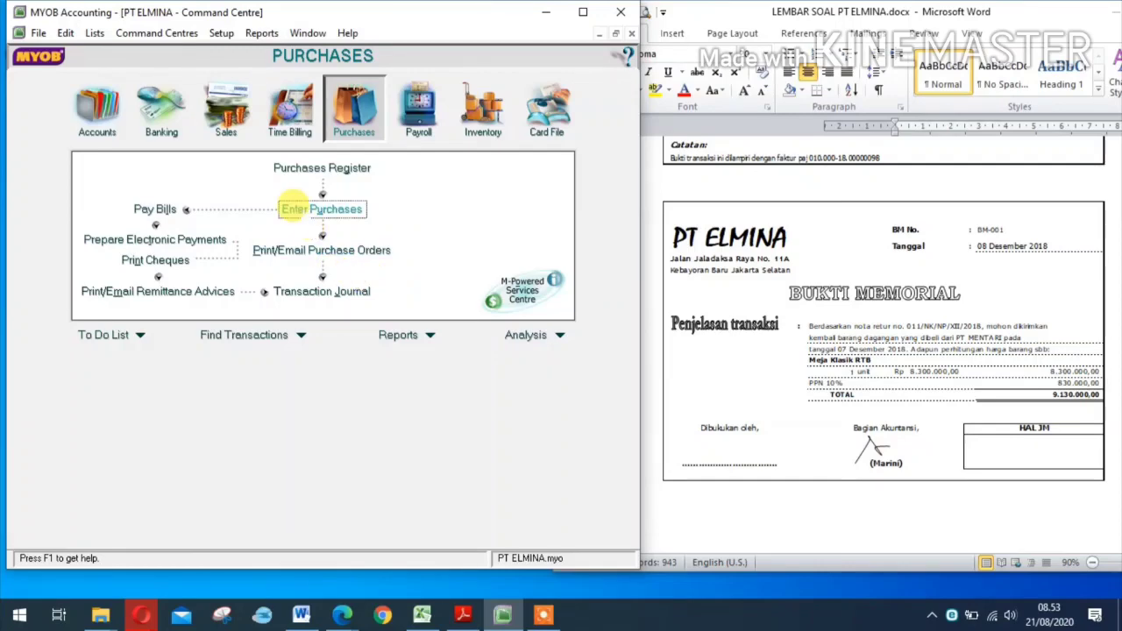
click(294, 209)
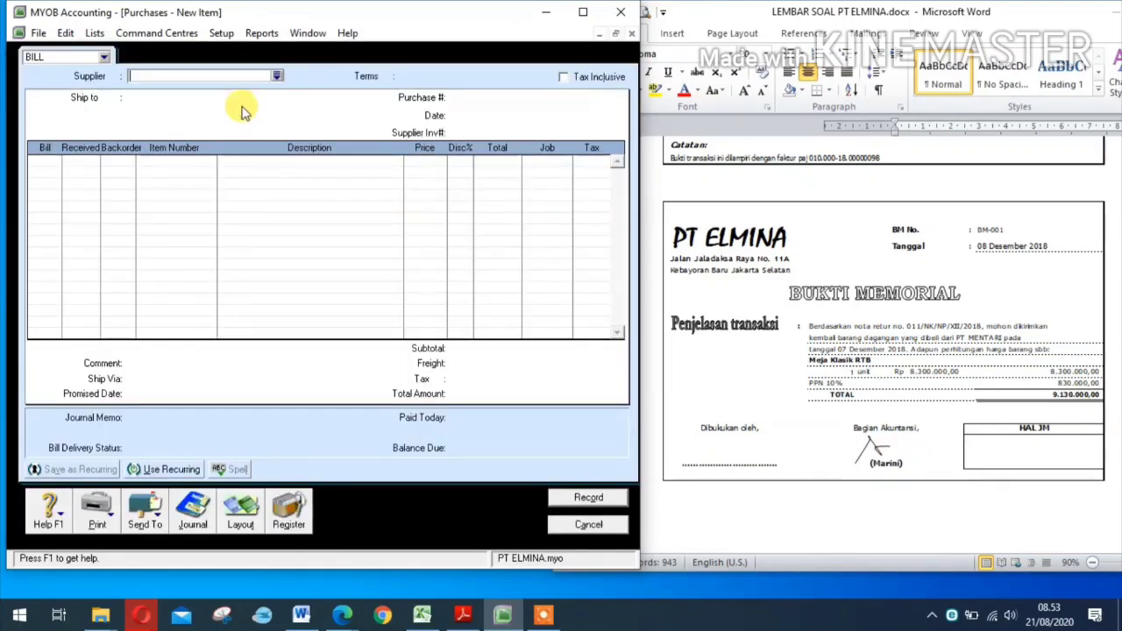
click(277, 77)
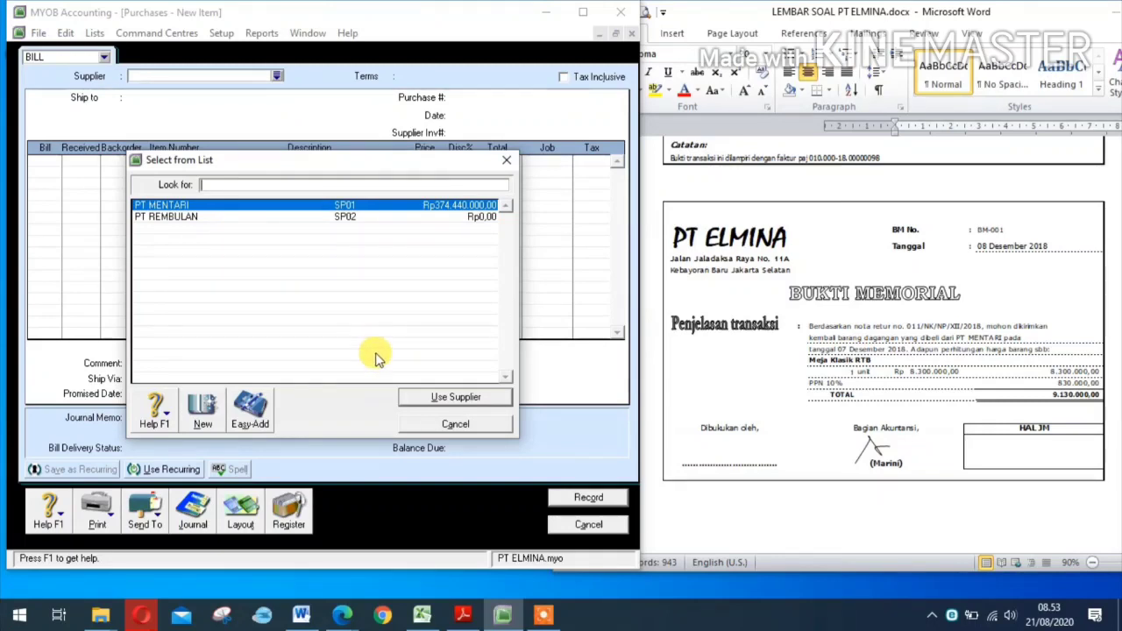
click(438, 397)
Step: Set the return bill's purchase number to BM001 and its date to 08/12/2018
click(476, 98)
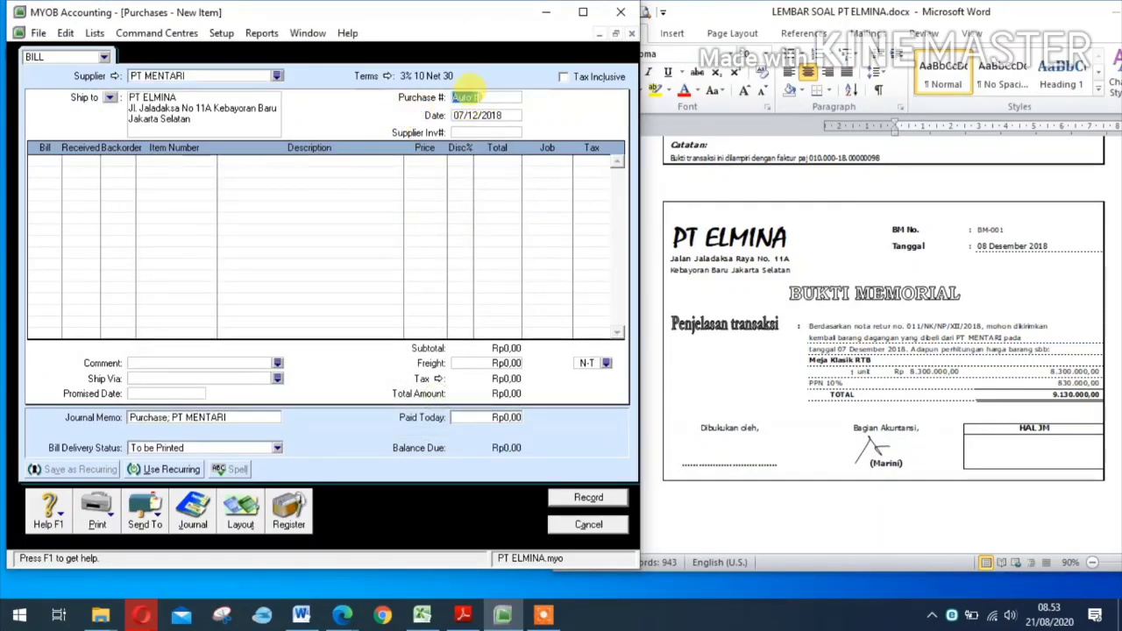
key(Delete)
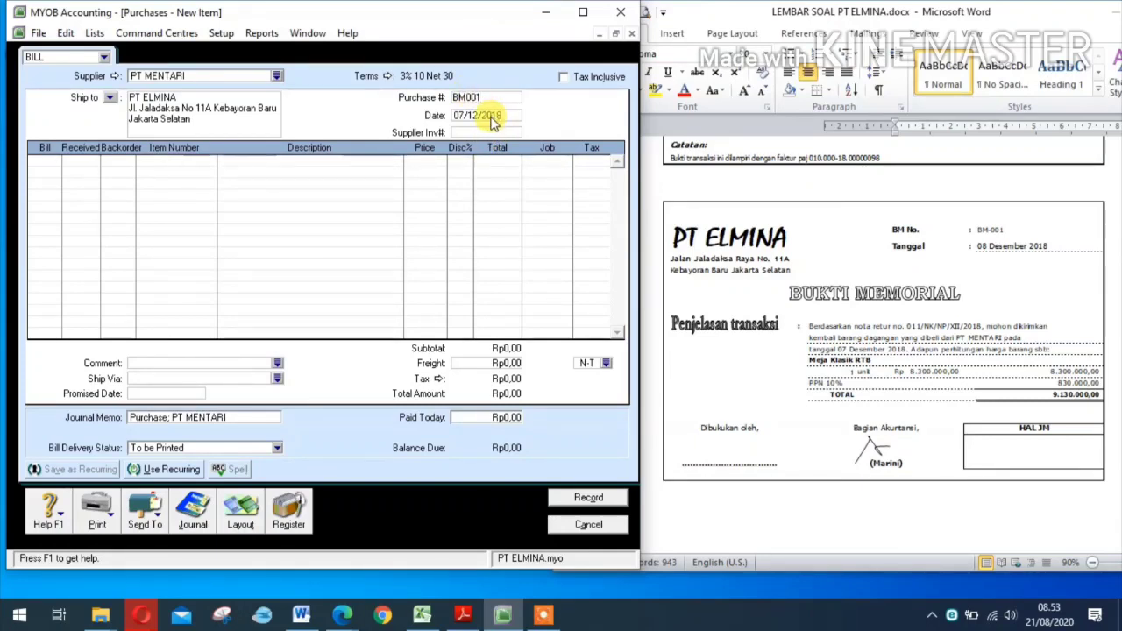
click(466, 118)
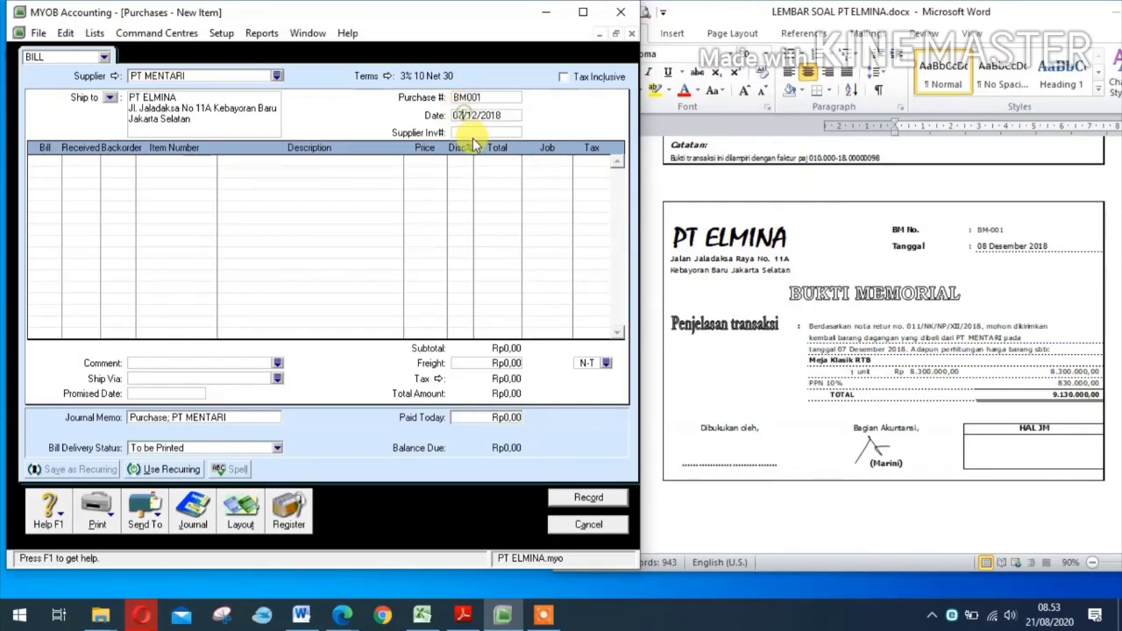
key(BackSpace)
text(8)
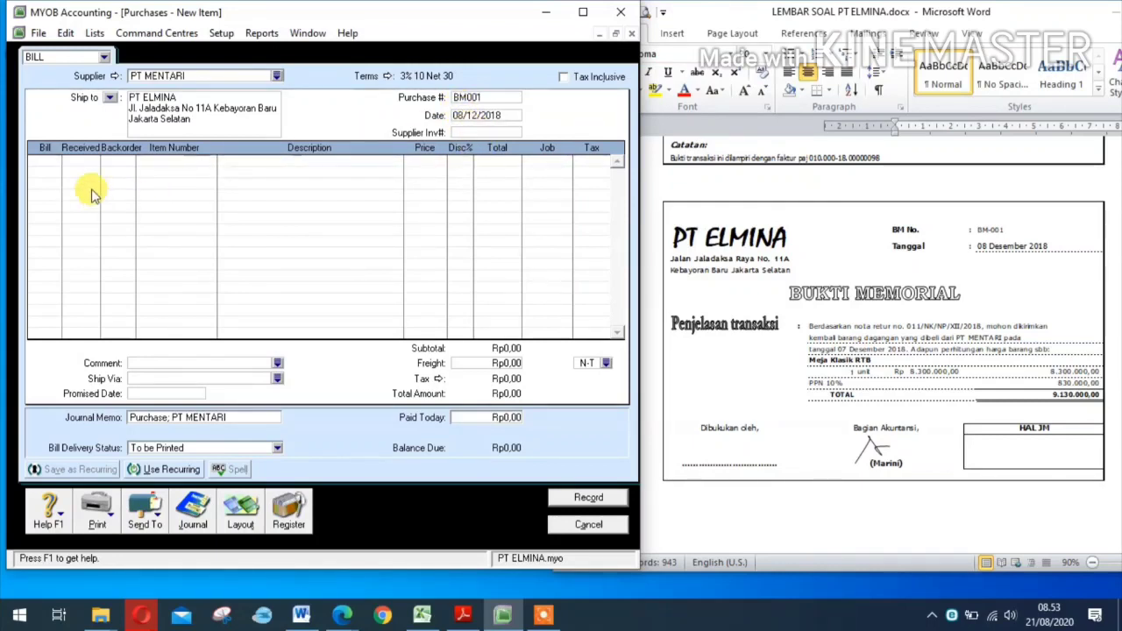
Step: Enter a return of -1 unit of item RTB, MEJA KLASIK RTB, on the bill's first line
click(40, 156)
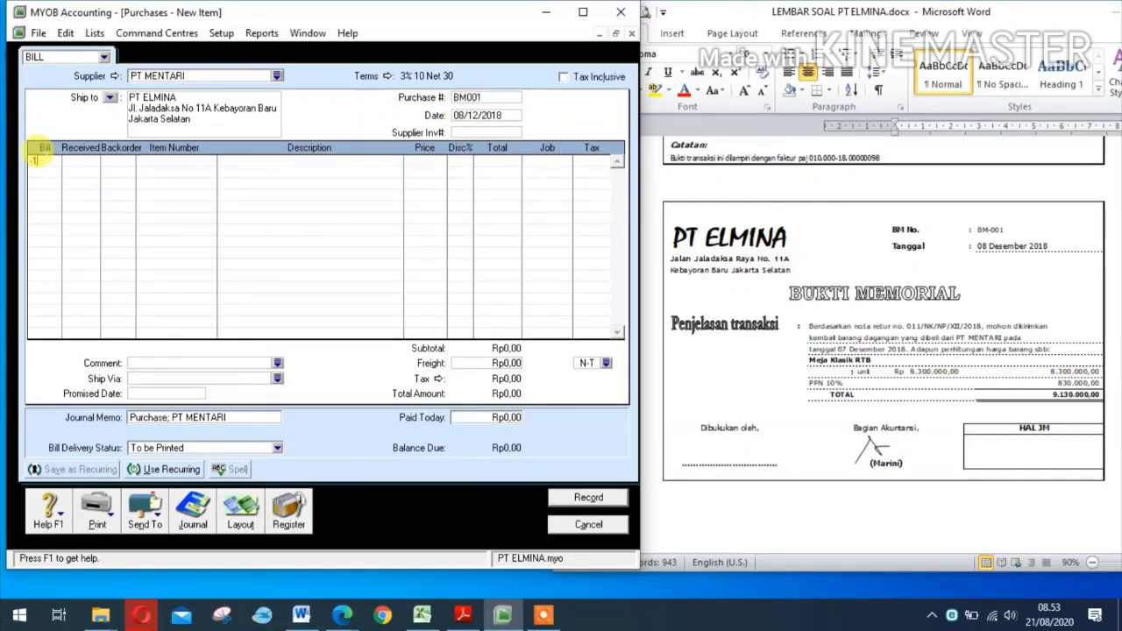
key(Tab)
key(Tab)
key(Tab)
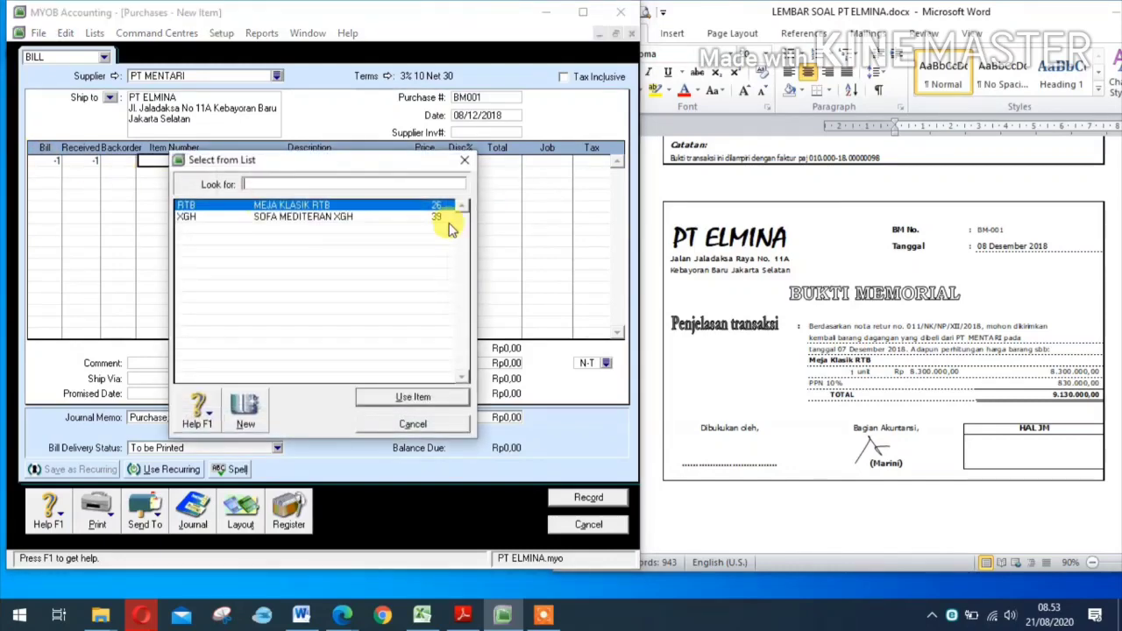
click(402, 396)
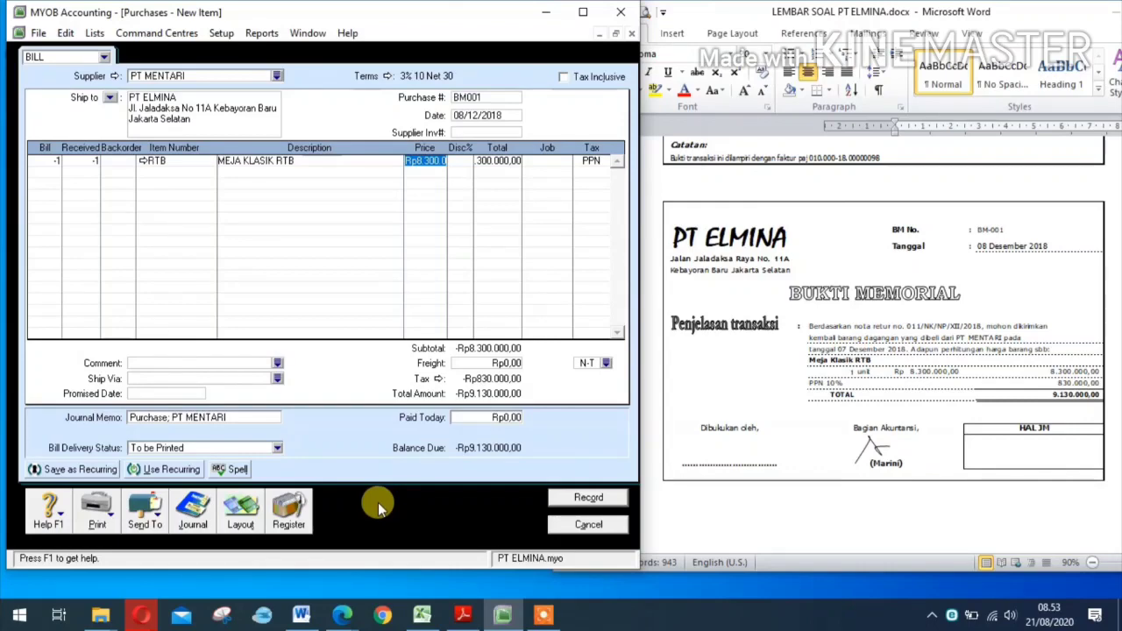
Step: Review the journal recap of return bill BM001 and record it
key(ctrl+r)
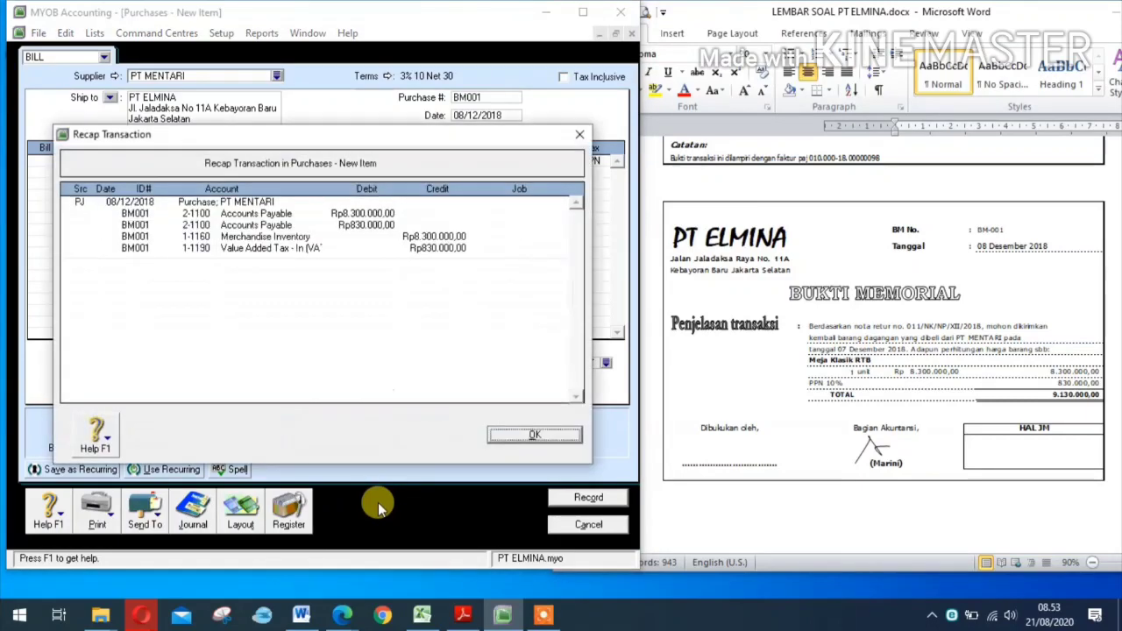
click(533, 437)
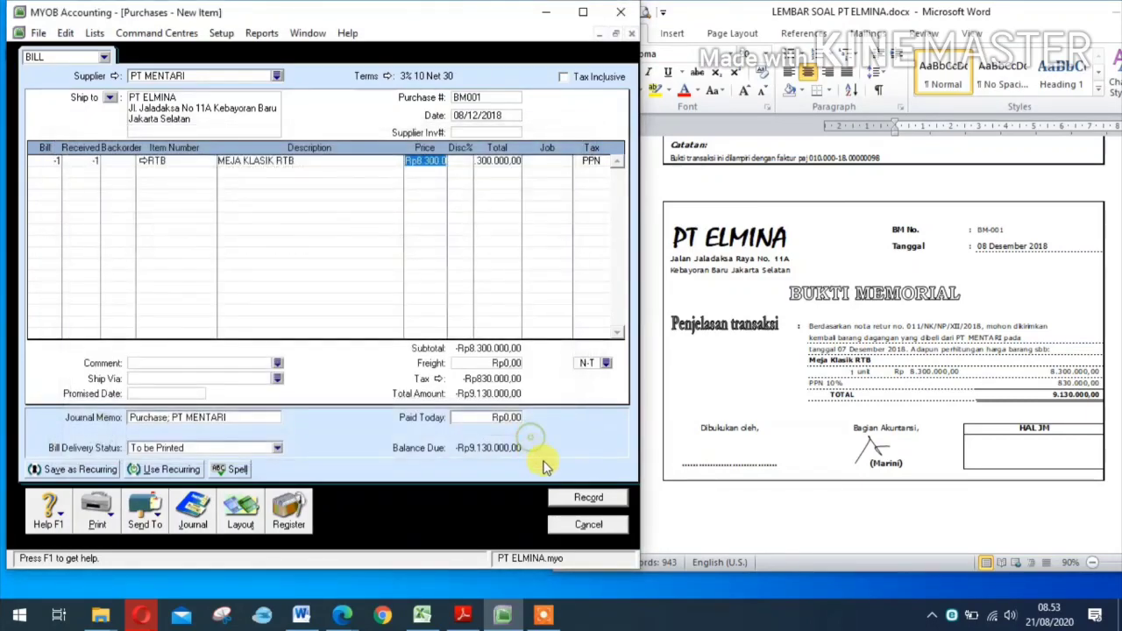
click(583, 500)
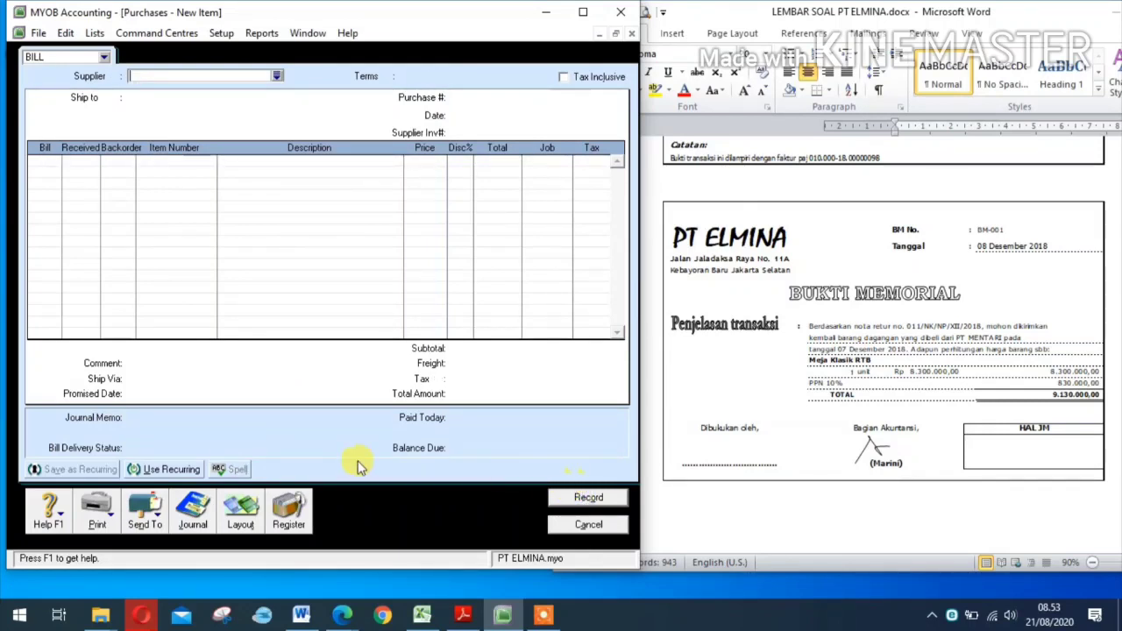
Step: Open the returns and debits in the purchases register and start applying debit BM001 to a purchase
click(289, 517)
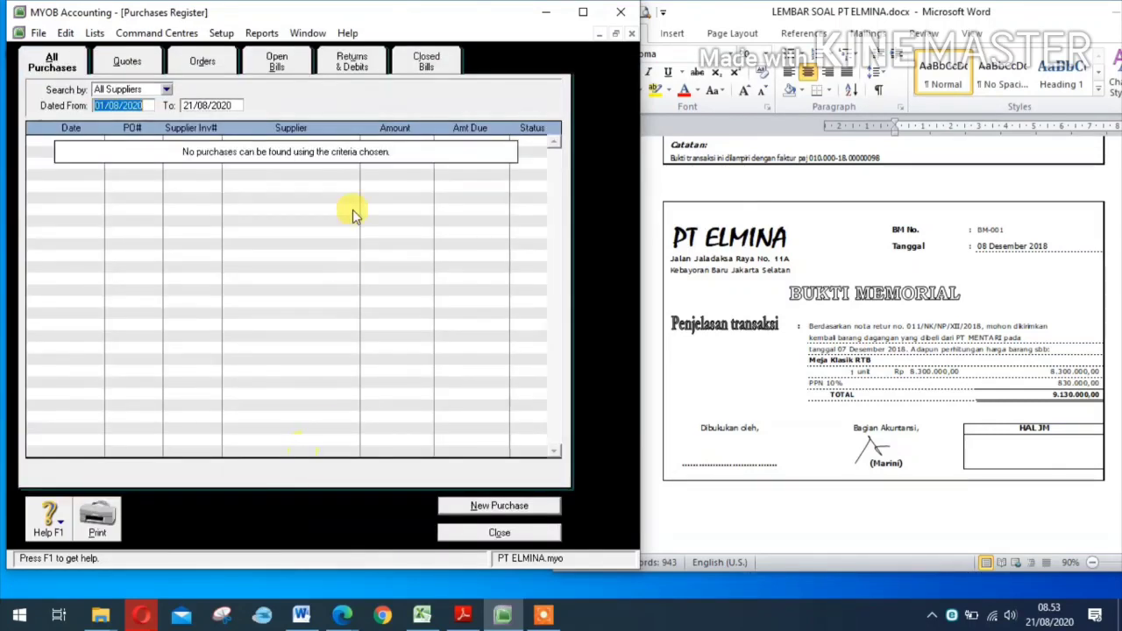
click(364, 68)
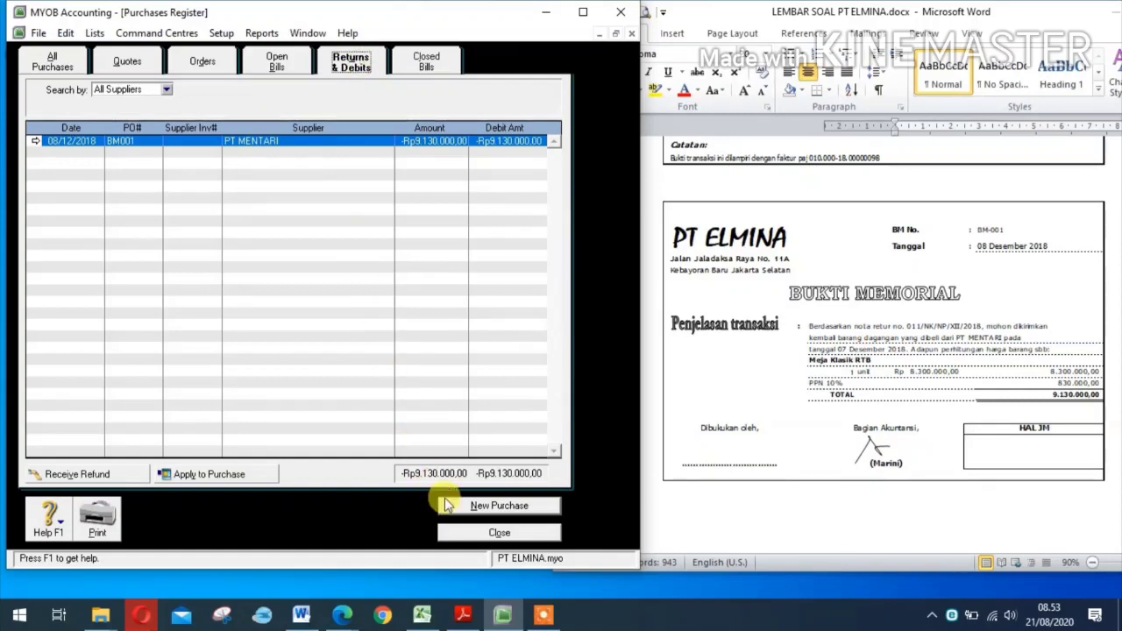
click(229, 475)
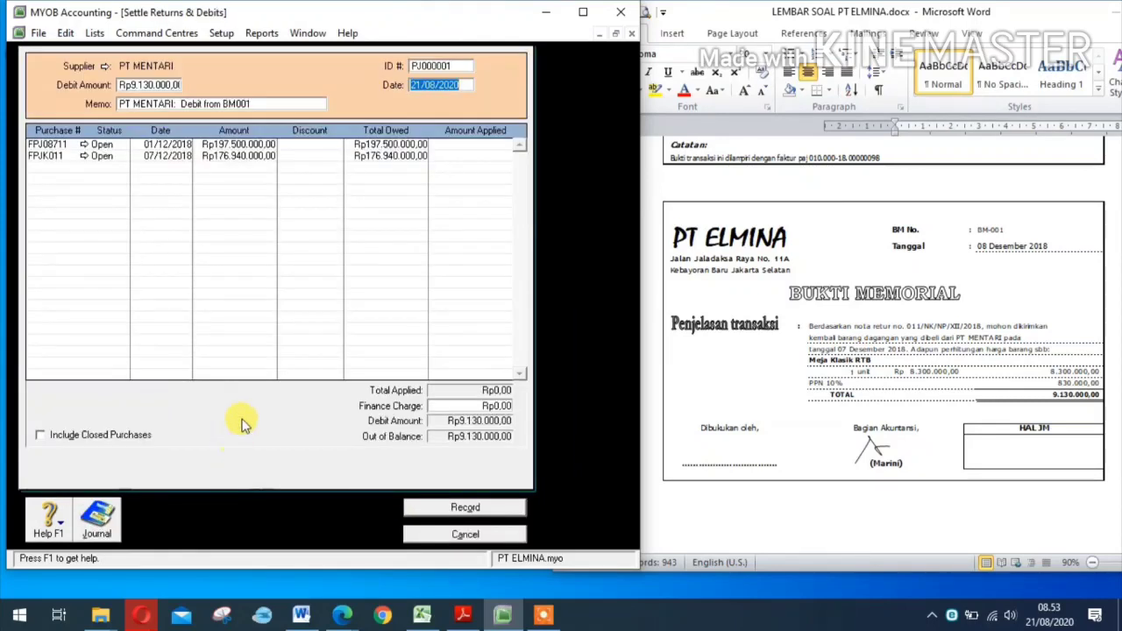
Step: Set the debit settlement's ID number to BM001 and its date to 08/12/18
double_click(441, 69)
text(B)
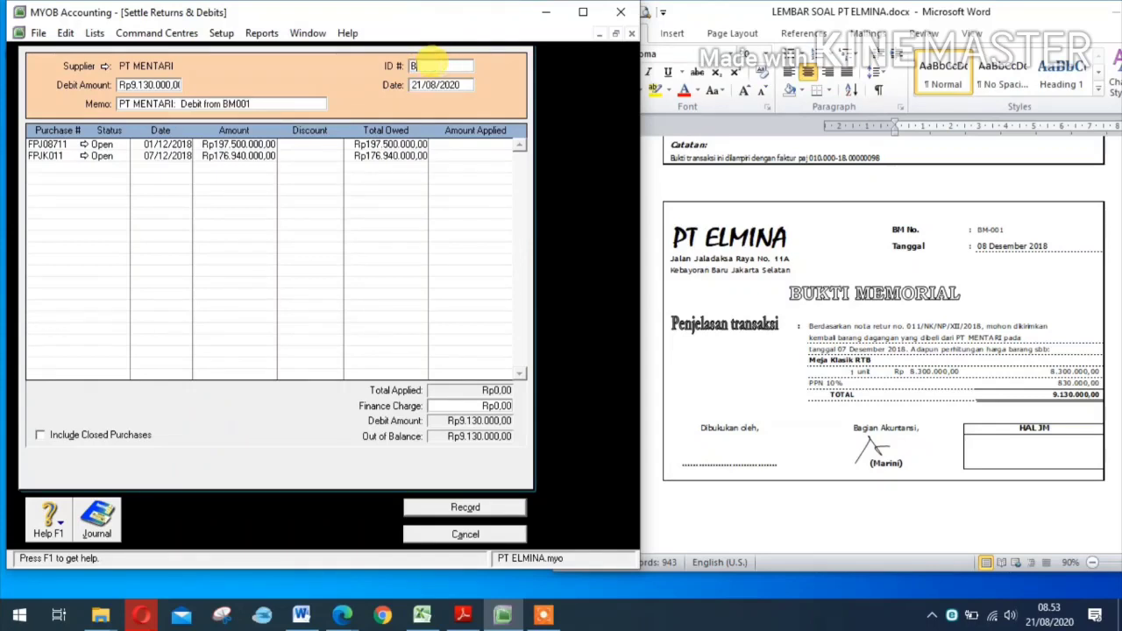
text(M001)
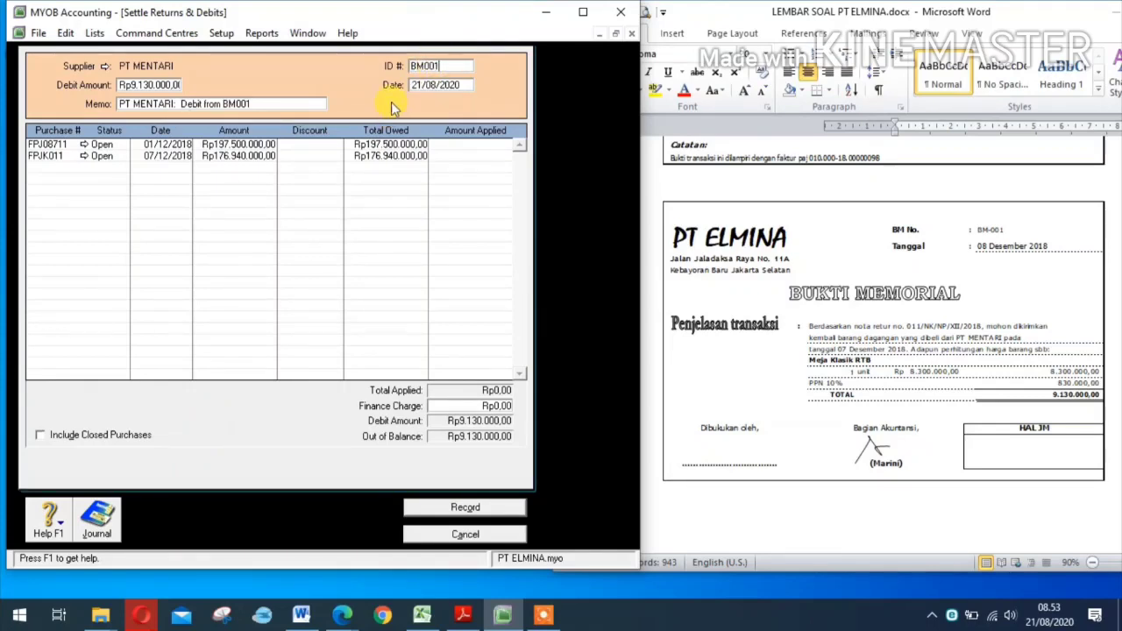
click(424, 88)
text(08)
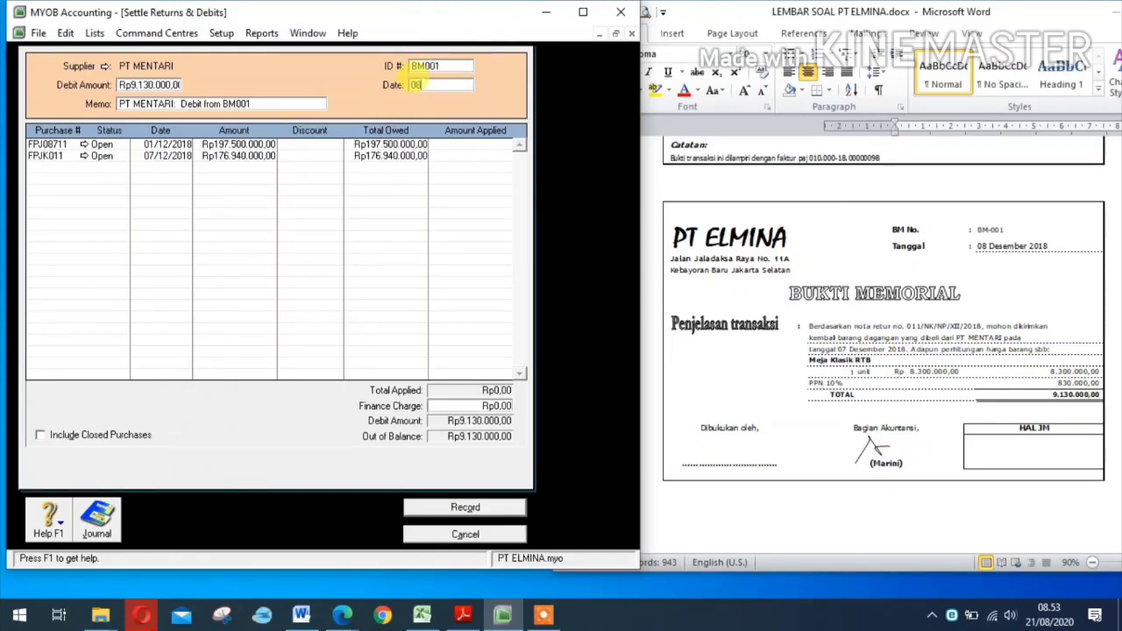
text(/12/18)
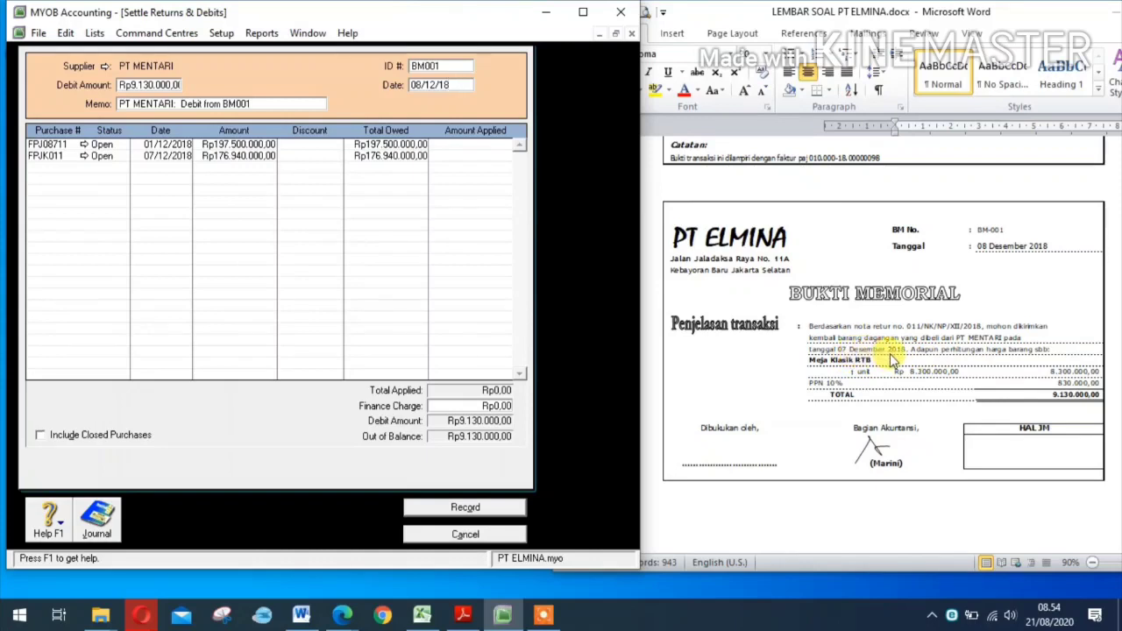
Step: Apply 9.130.000 of the debit to purchase FPJK011, record the settlement after checking its recap, and return to the command centre
click(467, 175)
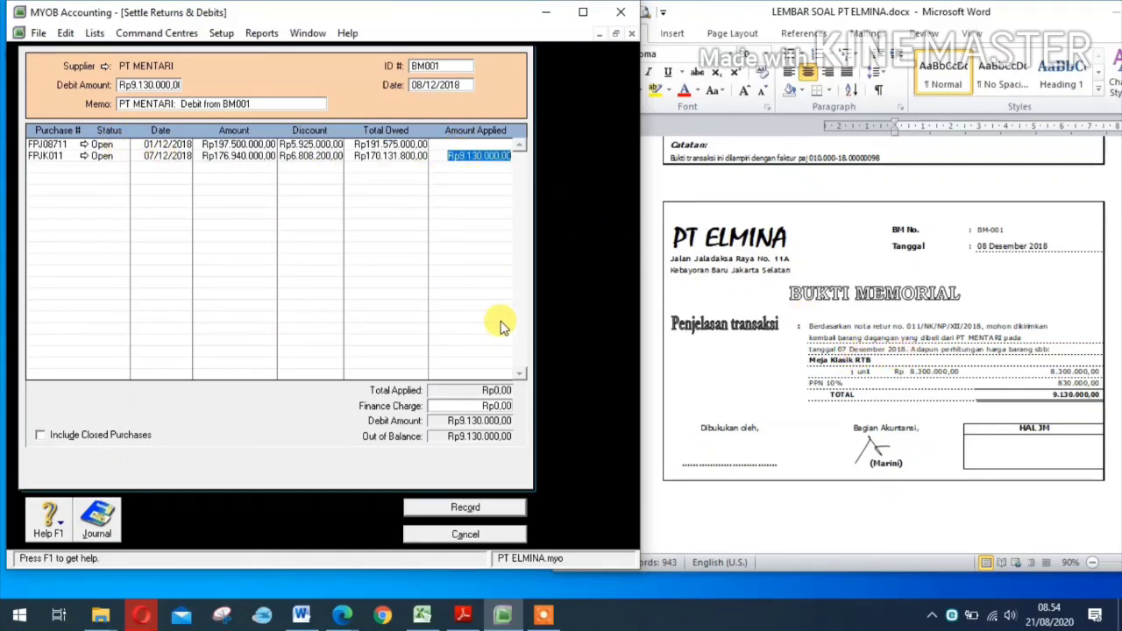
key(Tab)
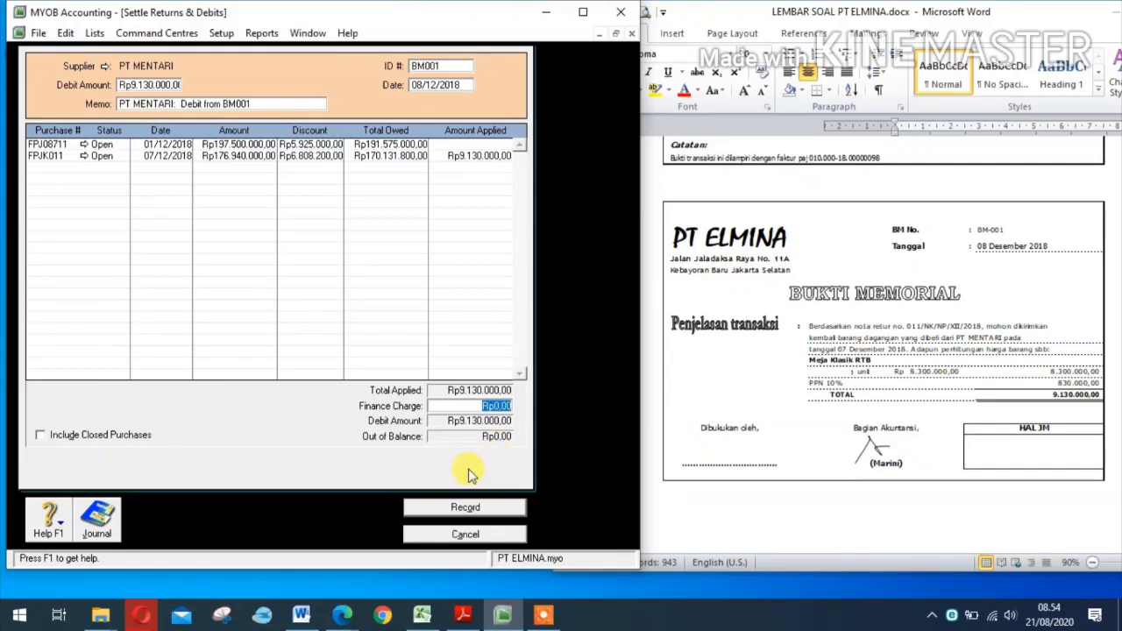
key(ctrl+r)
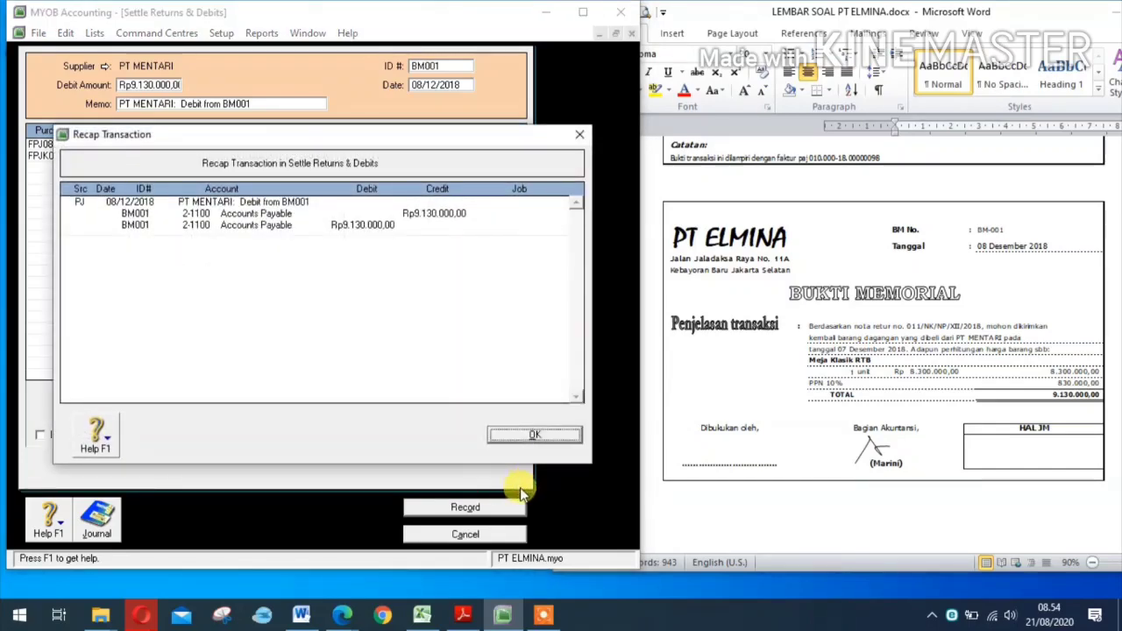
click(552, 436)
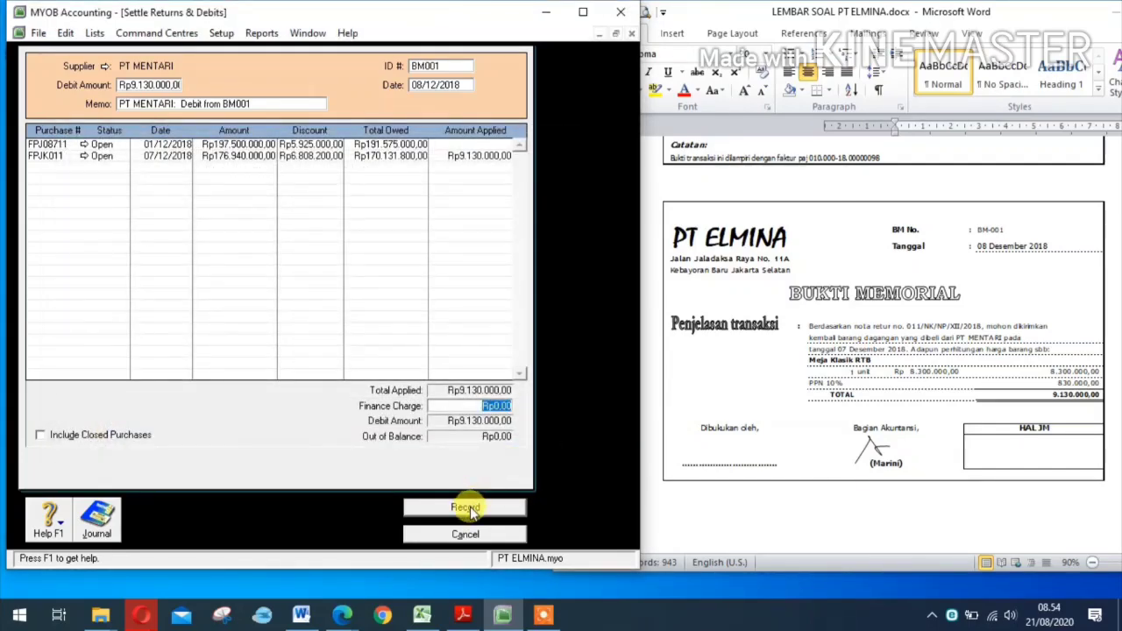
click(471, 509)
click(499, 513)
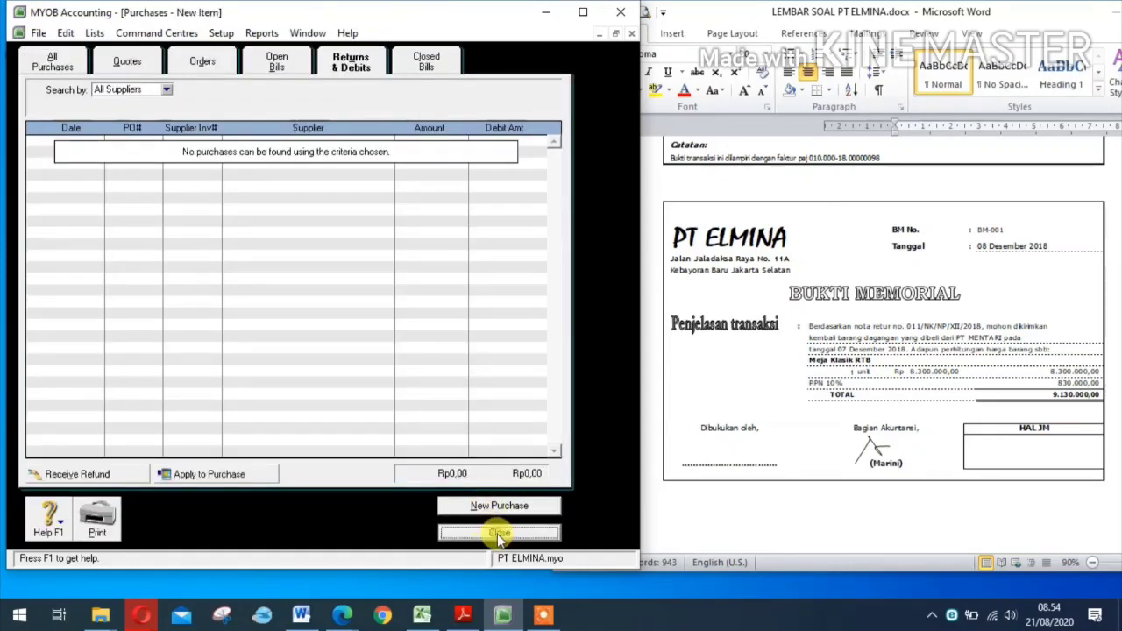
click(555, 526)
Step: Find sales invoice FPJT-012 in the Word document and start a new sale for customer PT ASTON
scroll(846, 364, down, 3)
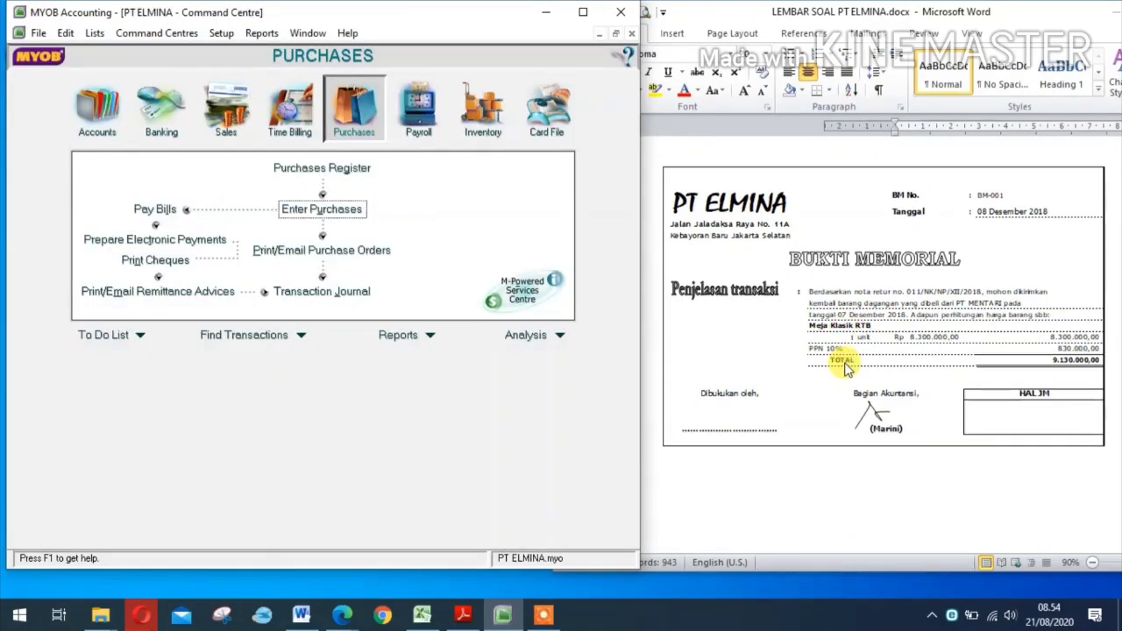
scroll(846, 364, down, 8)
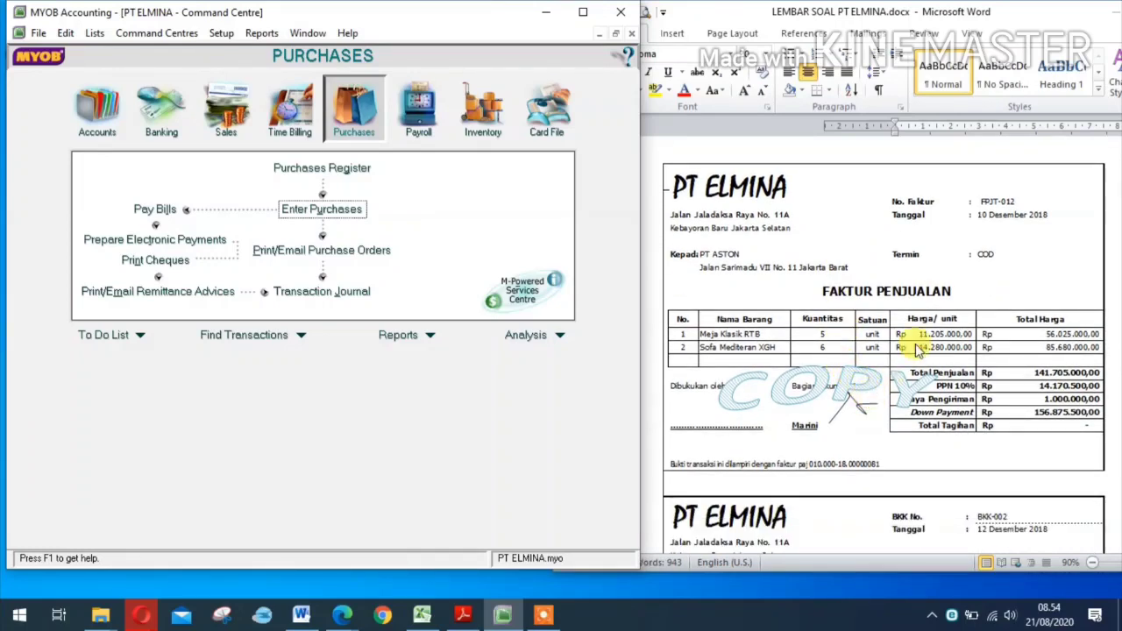
click(241, 130)
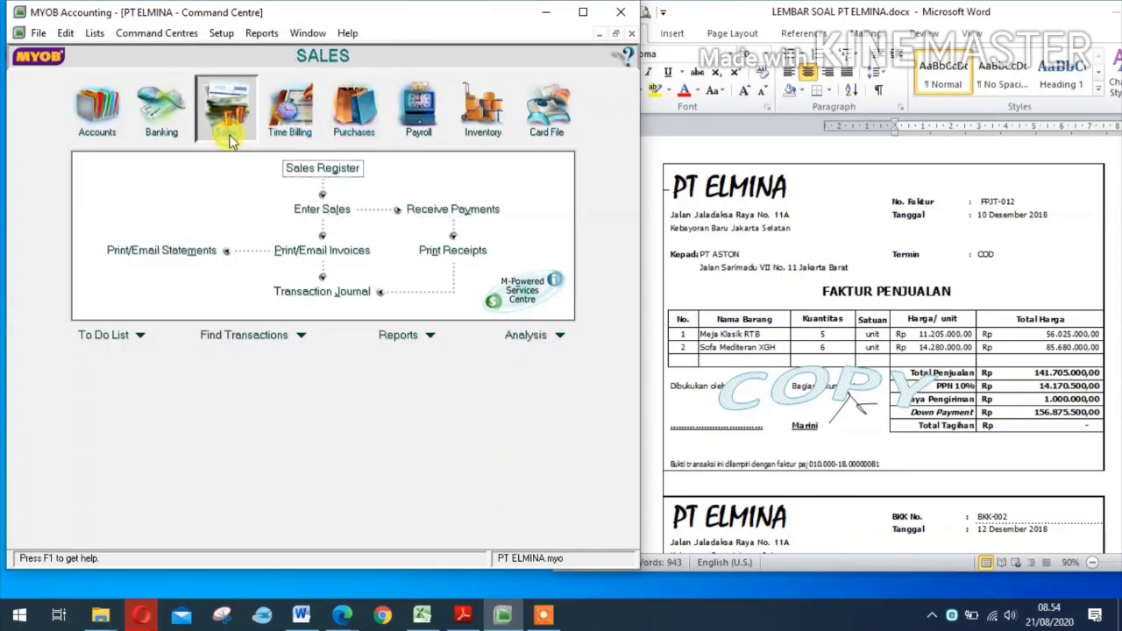
click(322, 198)
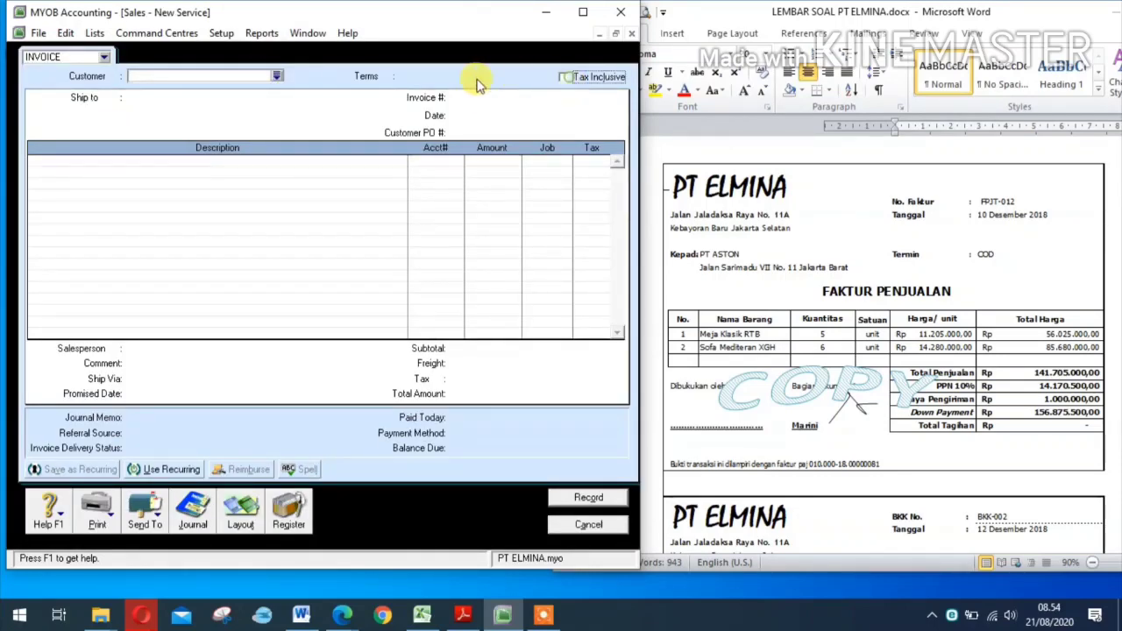
click(277, 75)
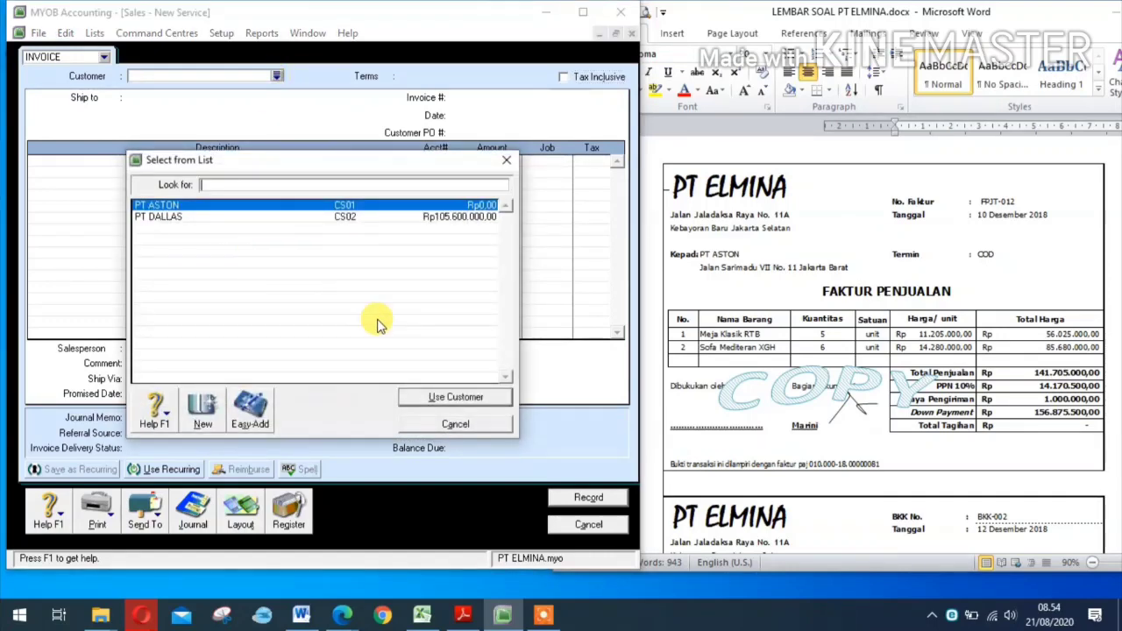
click(438, 396)
Step: Set the sale's invoice number to FPJT012 and its date to 10/12/18
click(481, 97)
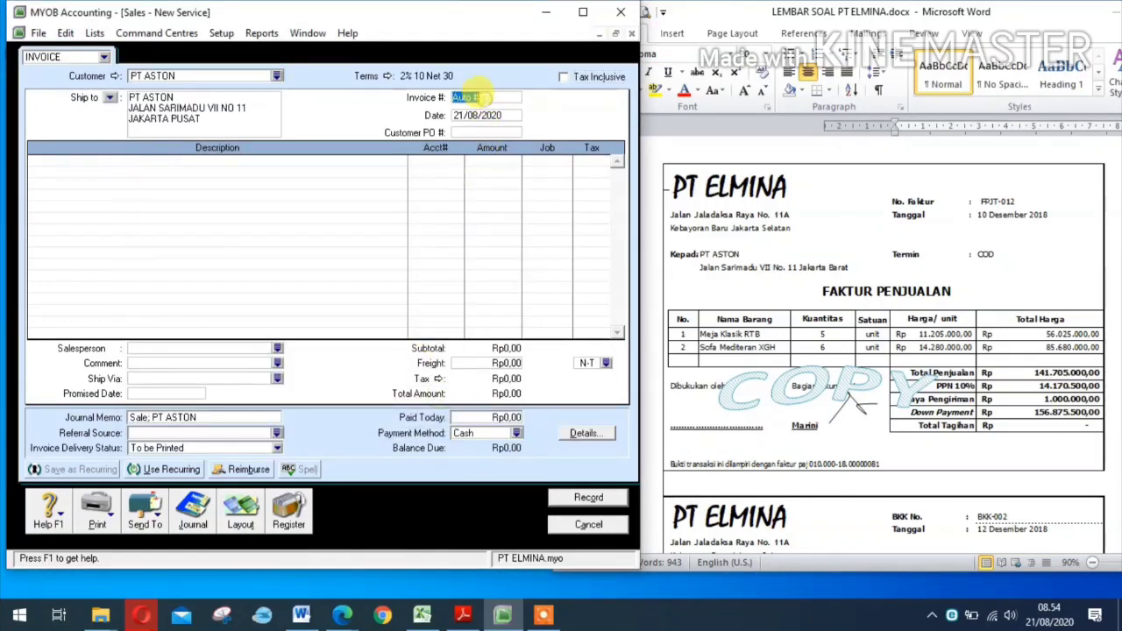
key(Delete)
text(FPJT)
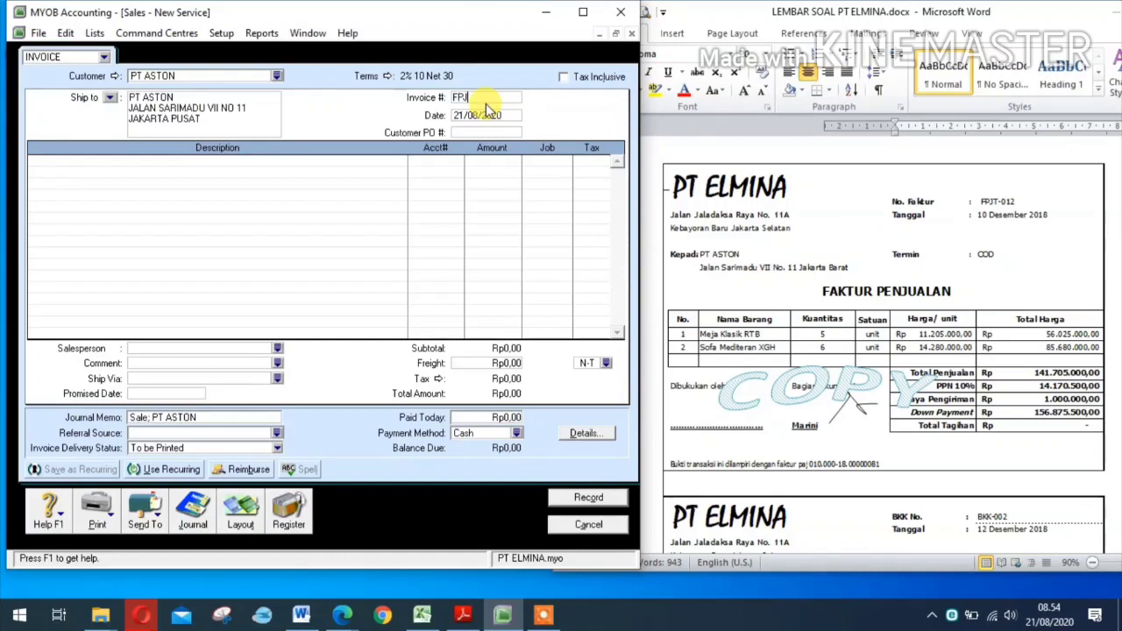
text(012)
click(488, 115)
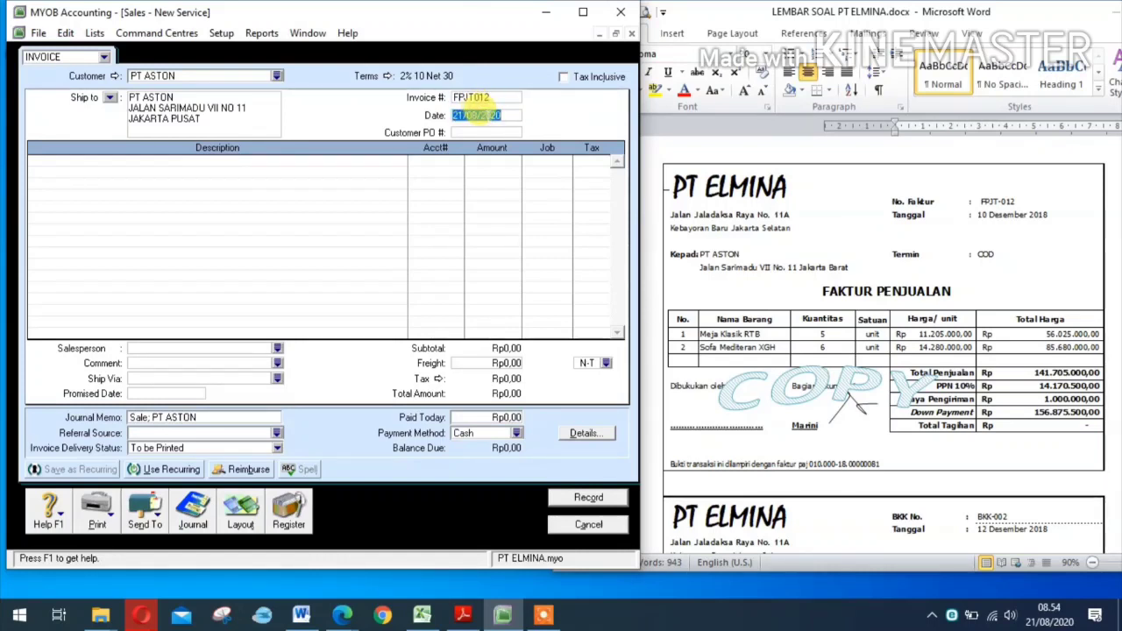
text(10/12/18)
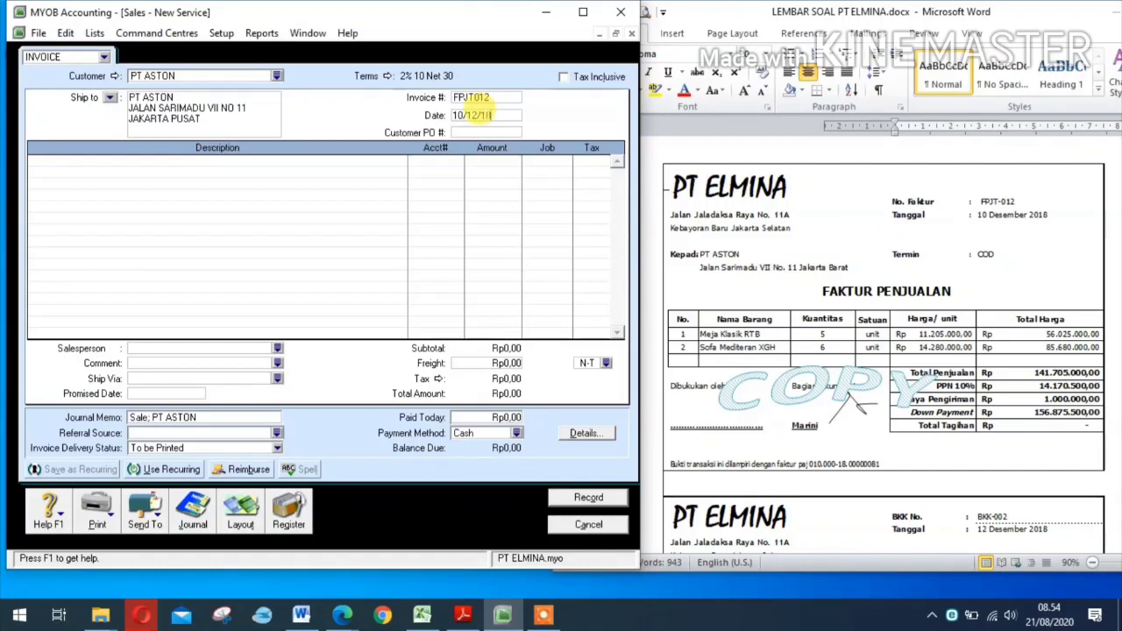
Step: Switch the sale to the Item layout and enter its date again as 10/12/18
click(242, 513)
click(166, 279)
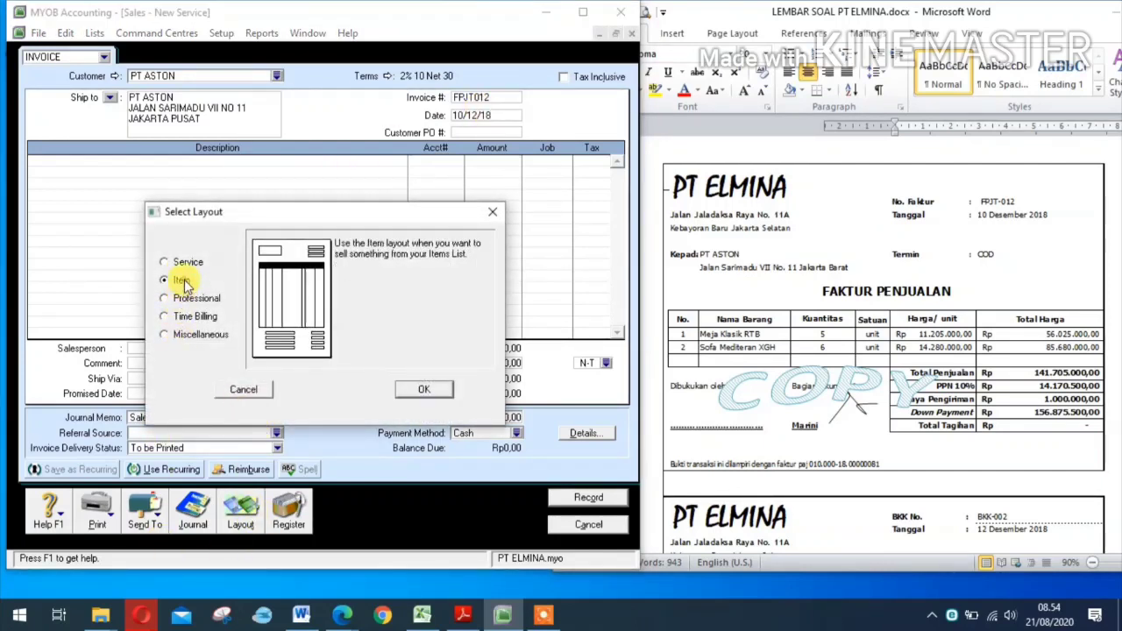
click(421, 386)
click(488, 114)
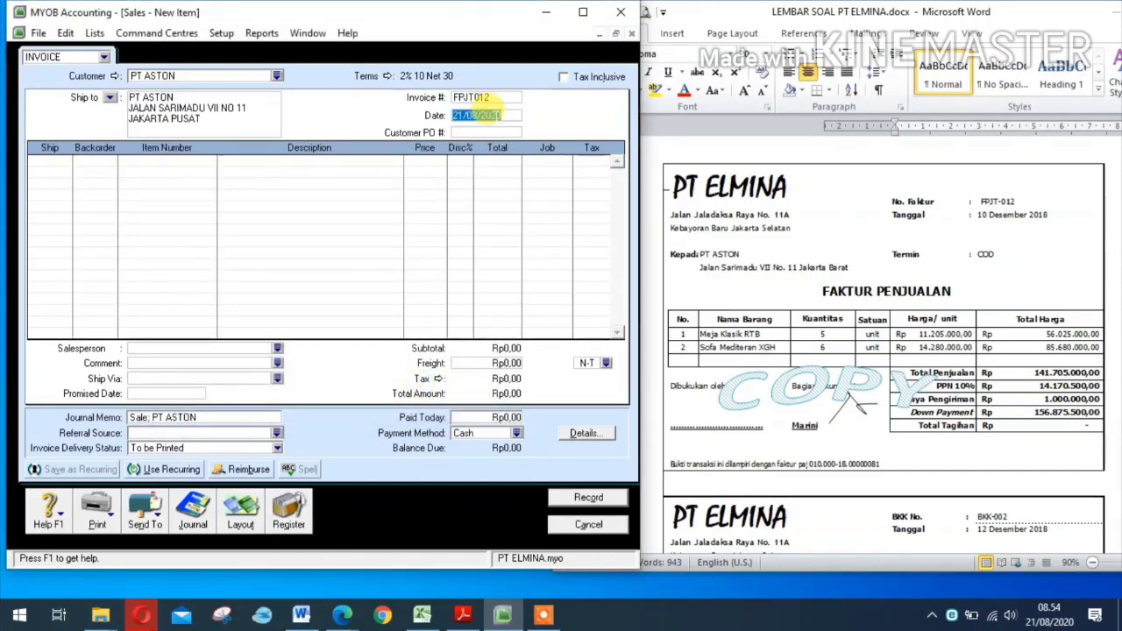
text(10/12/18)
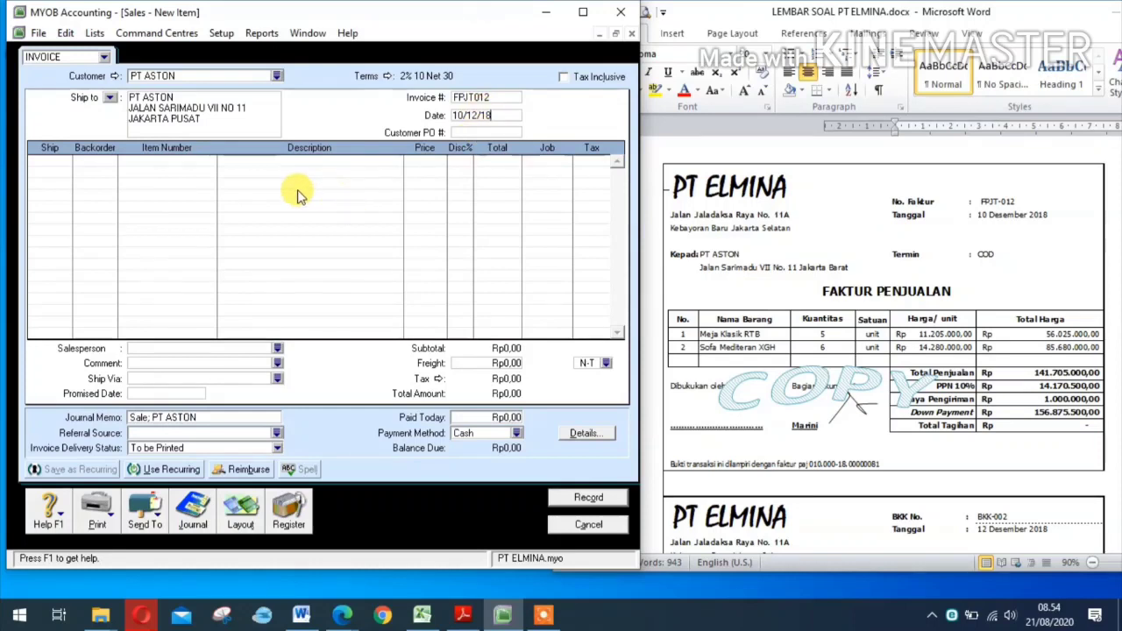
Step: Add an invoice line for 5 units of item RTB, Meja Klasik, priced at 11.205.000 each
click(33, 162)
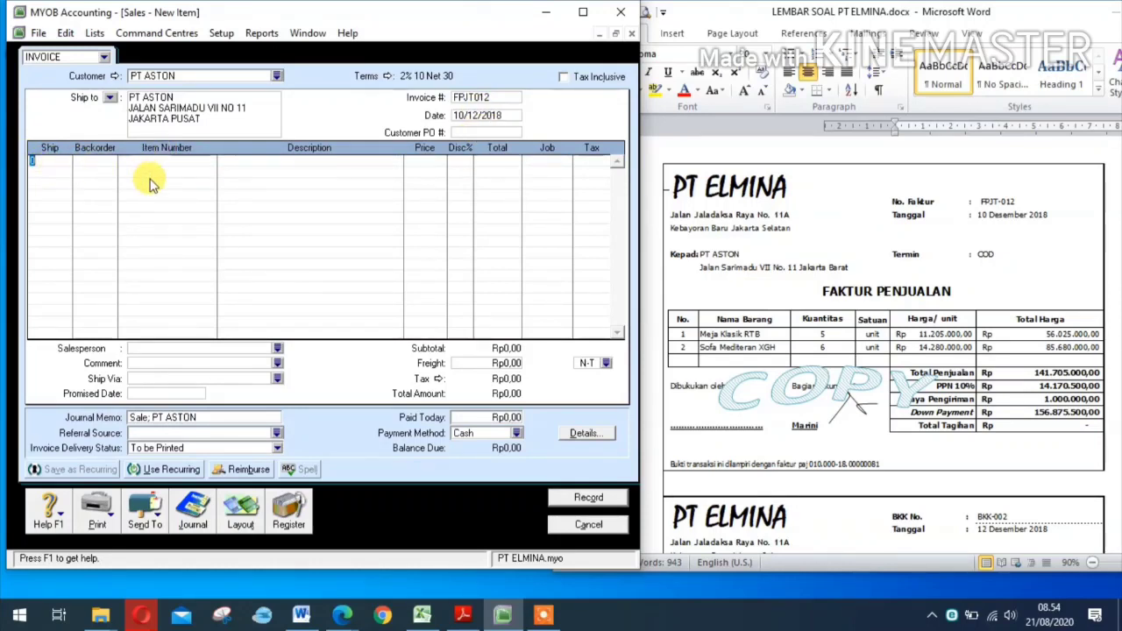
text(5)
key(Tab)
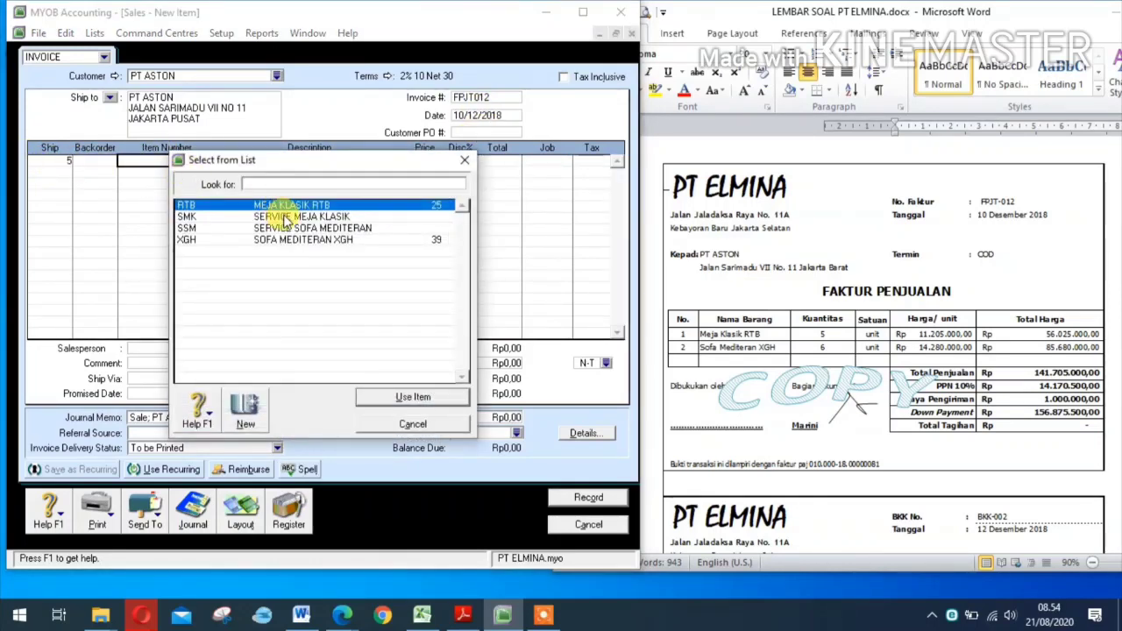
click(410, 397)
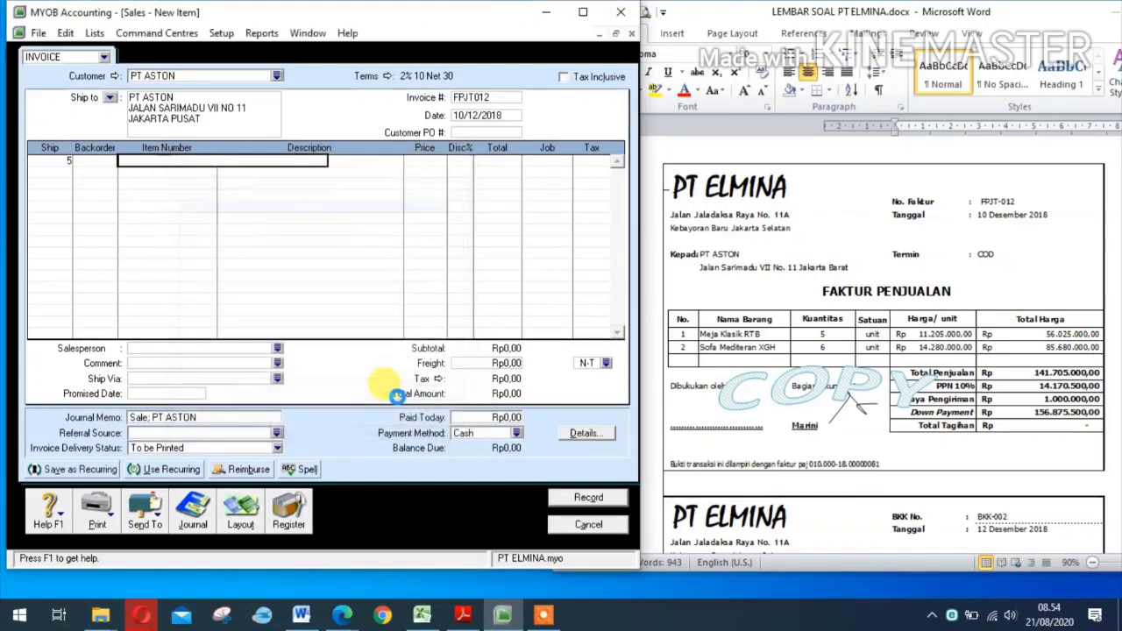
text(1)
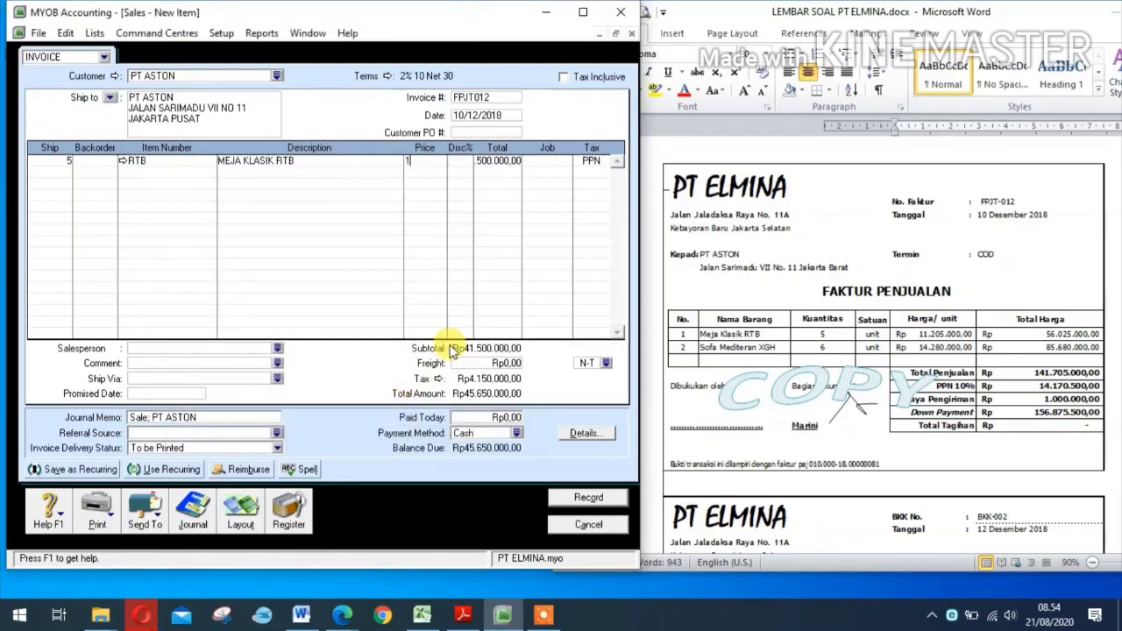
text(1205000)
key(Tab)
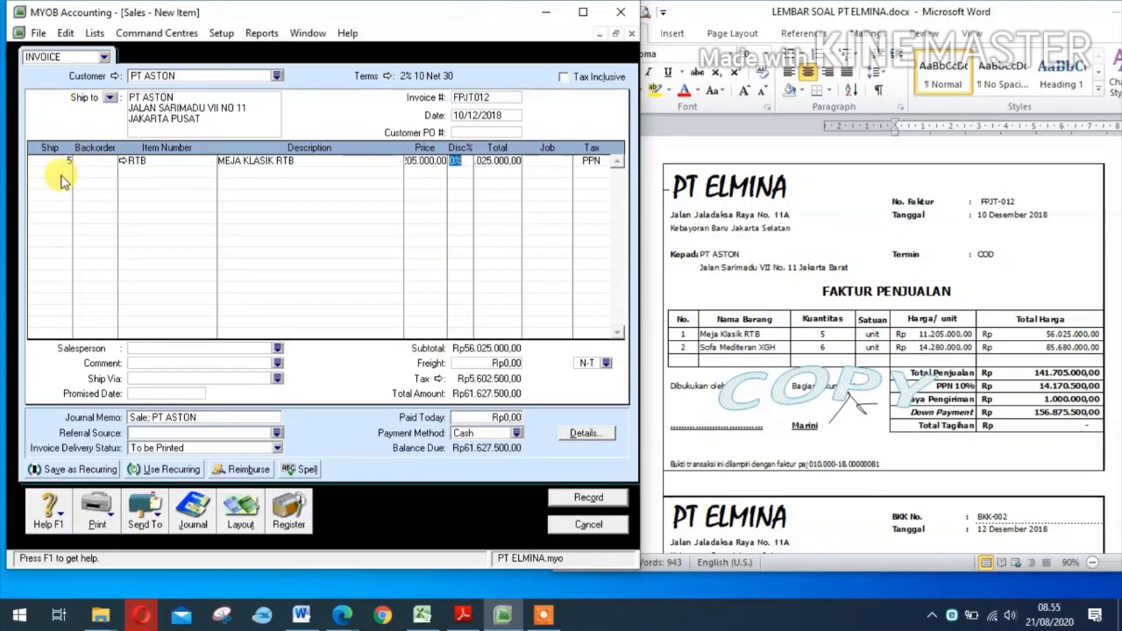
Step: Add a second invoice line for 6 units of item XGH, Sofa Mediteran, priced at 14.280.000 each
click(52, 172)
text(6)
key(Tab)
key(Tab)
key(Tab)
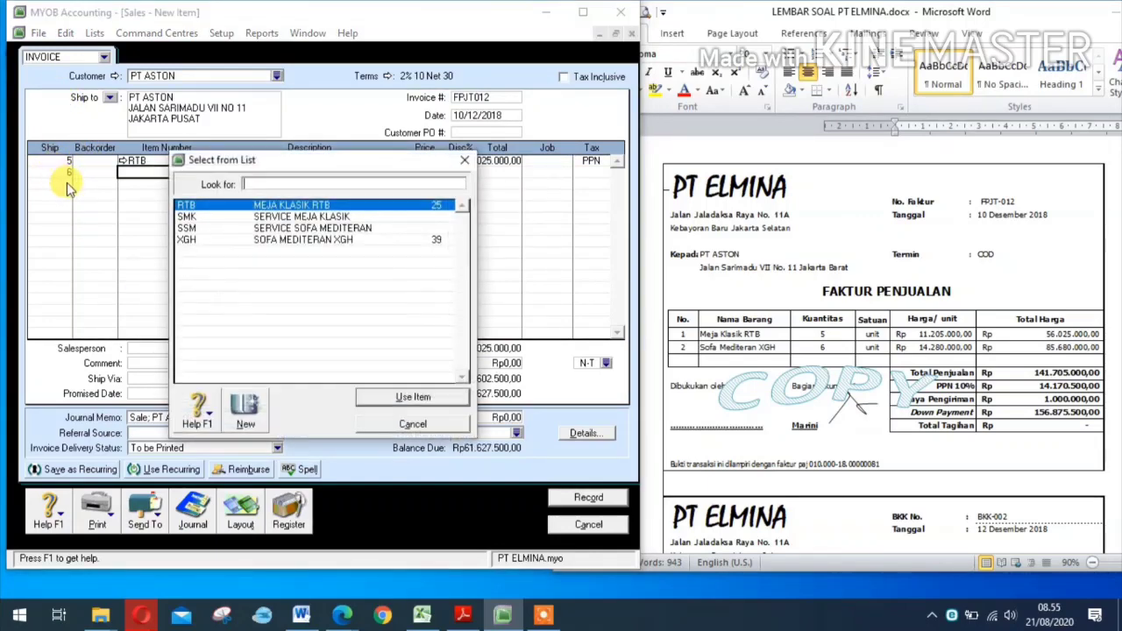
click(264, 242)
click(391, 398)
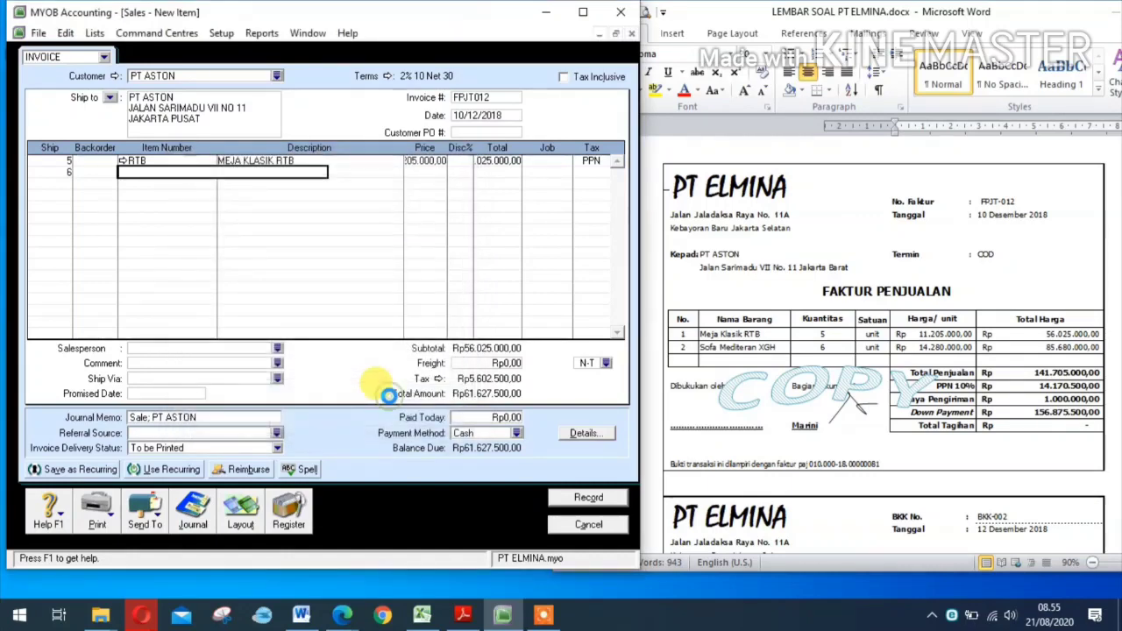
text(14280000)
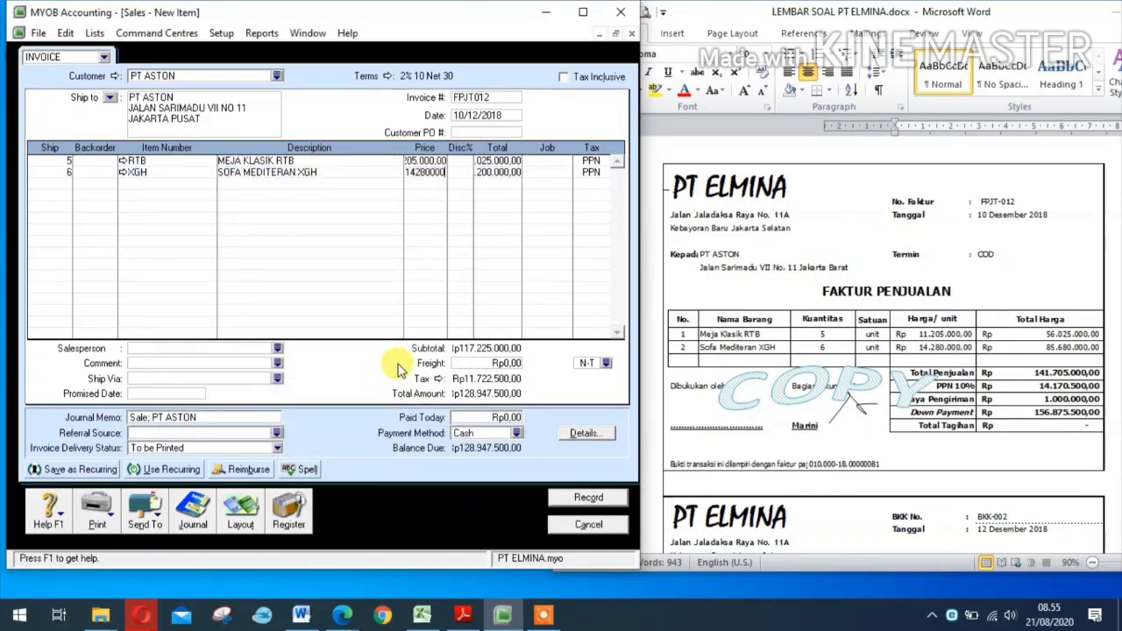
key(Tab)
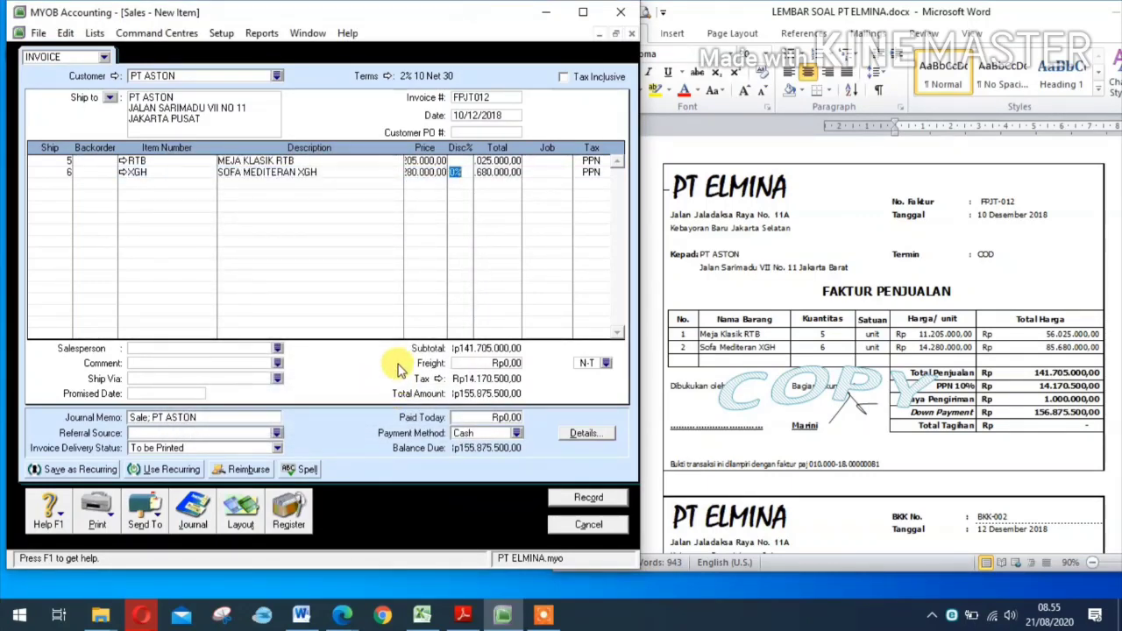
Step: Set the invoice's freight to 1.000.000 and the amount paid today to 156.875.000
click(474, 364)
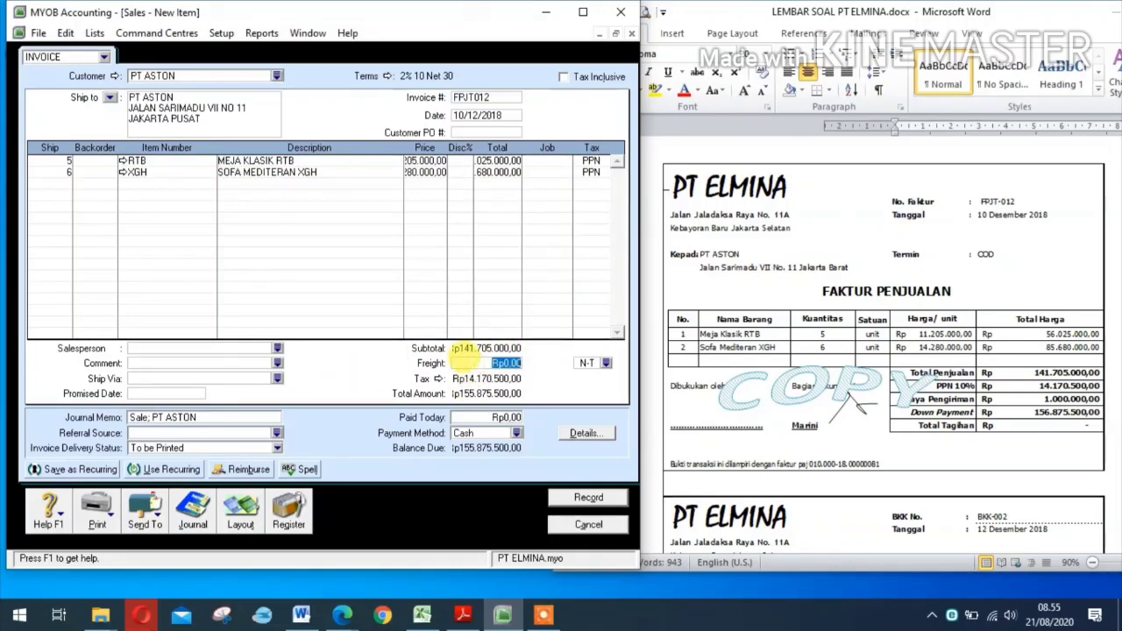
text(1000000)
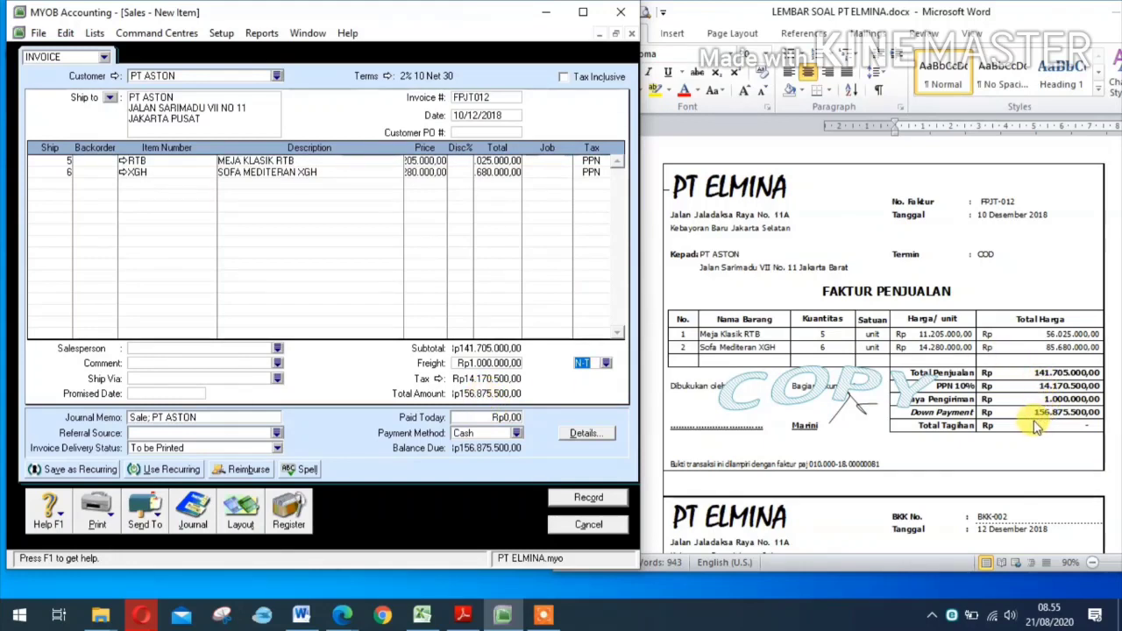
click(478, 419)
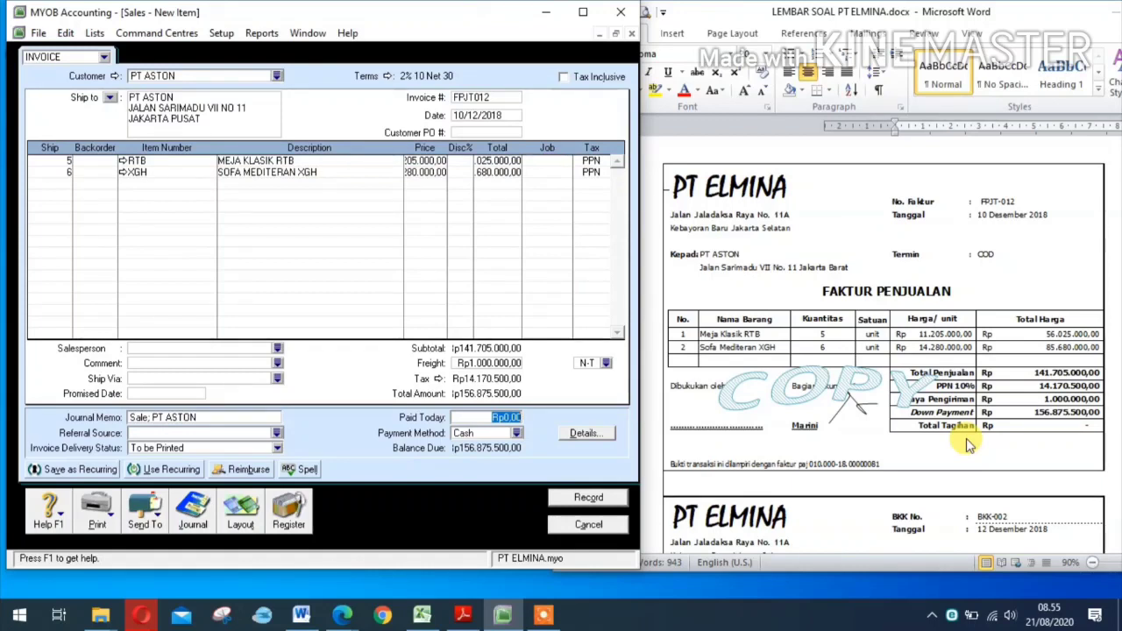
text(156.87)
text(5.000)
key(Tab)
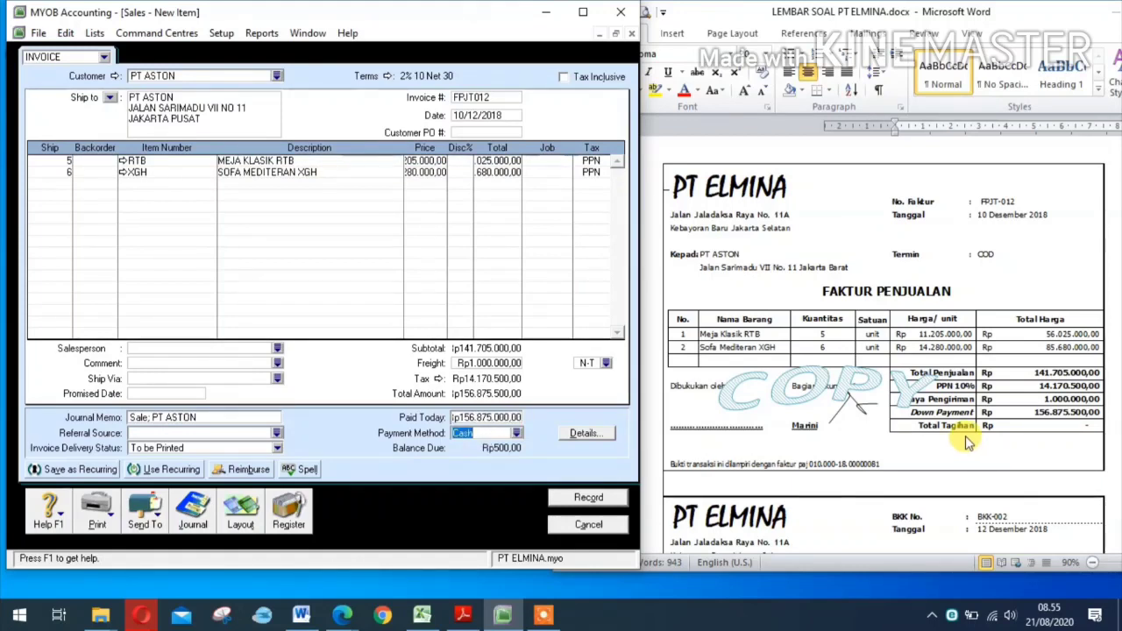
Step: Review the journal recap of invoice FPJT012, record the sale and return to the command centre
key(ctrl+r)
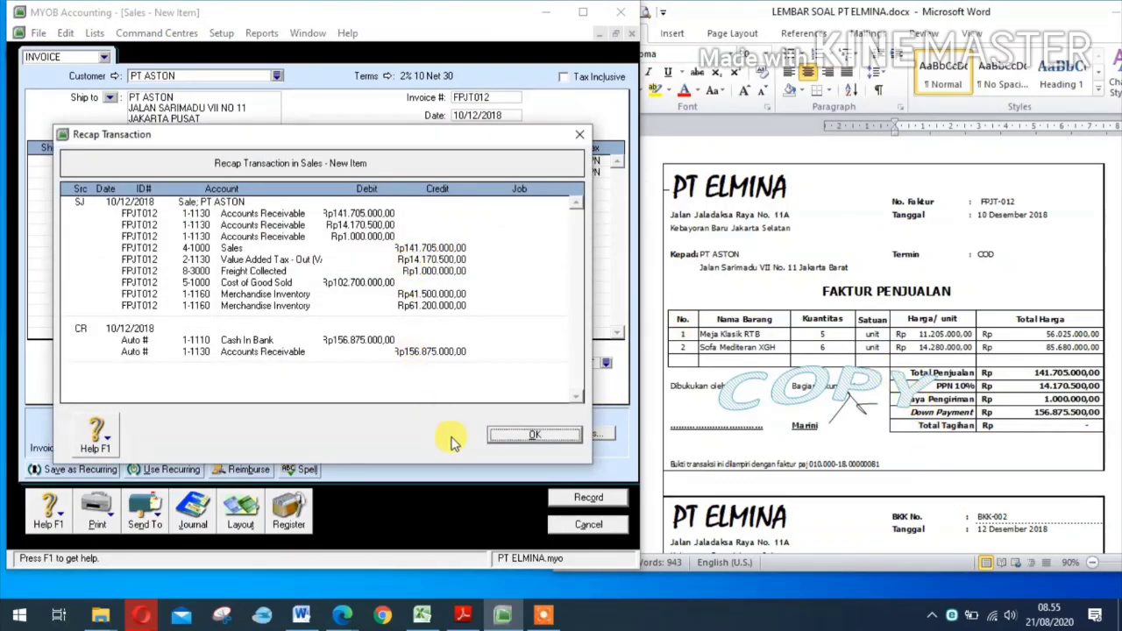
click(536, 434)
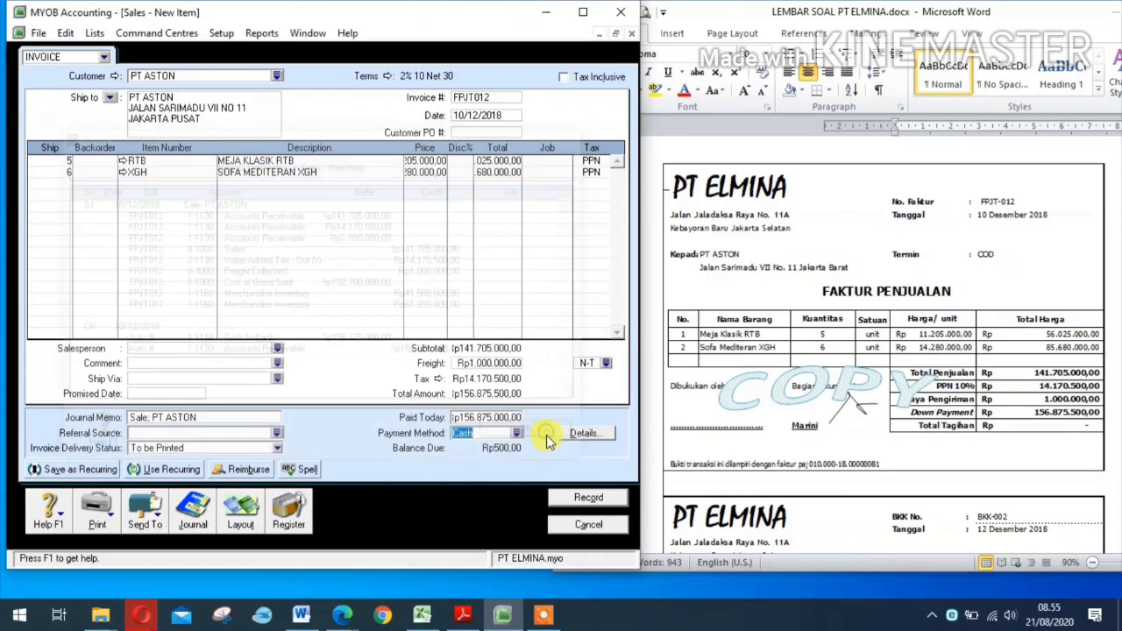
click(582, 496)
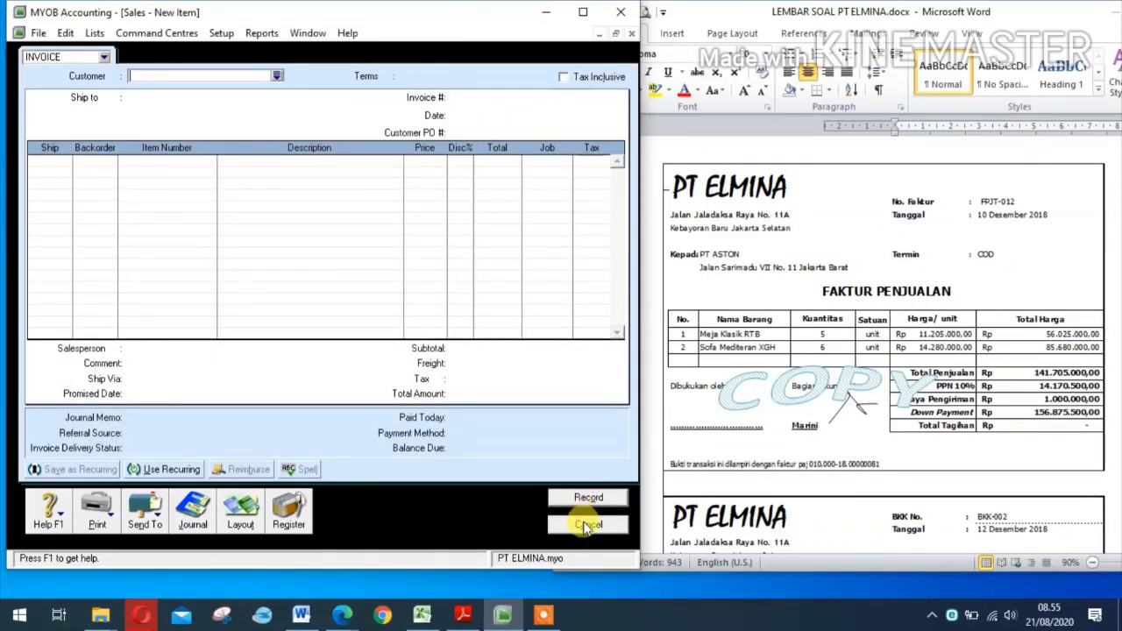
click(585, 525)
Step: Find cash voucher BKK-002 in the document and start a Spend Money entry paid from account 1-1110 Cash In Bank
scroll(835, 307, down, 4)
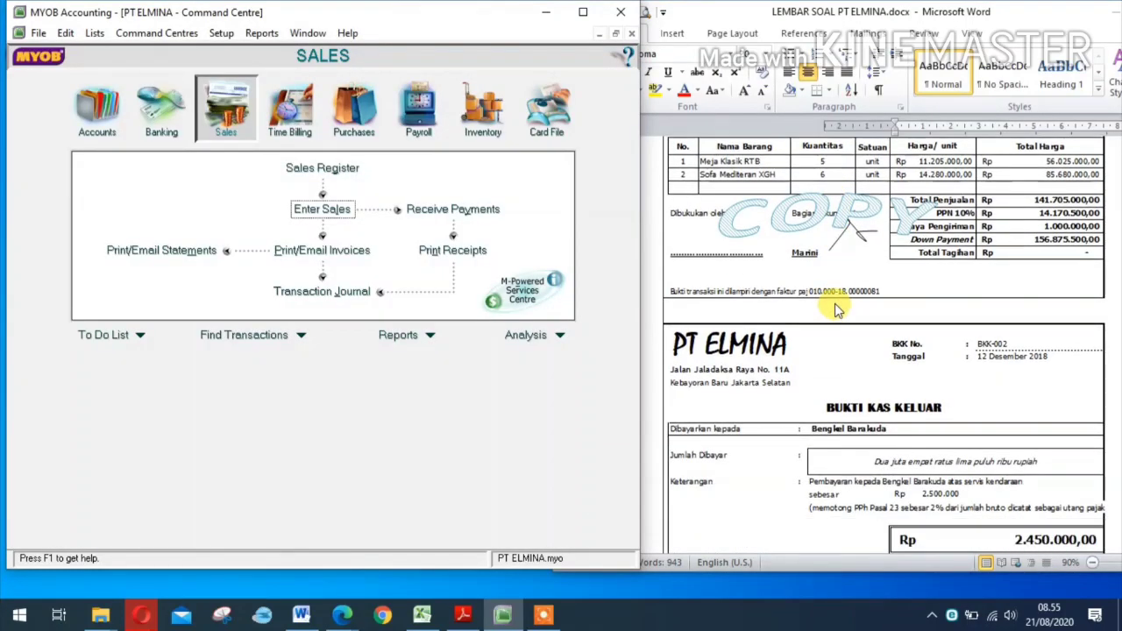
scroll(835, 307, down, 3)
scroll(835, 307, down, 1)
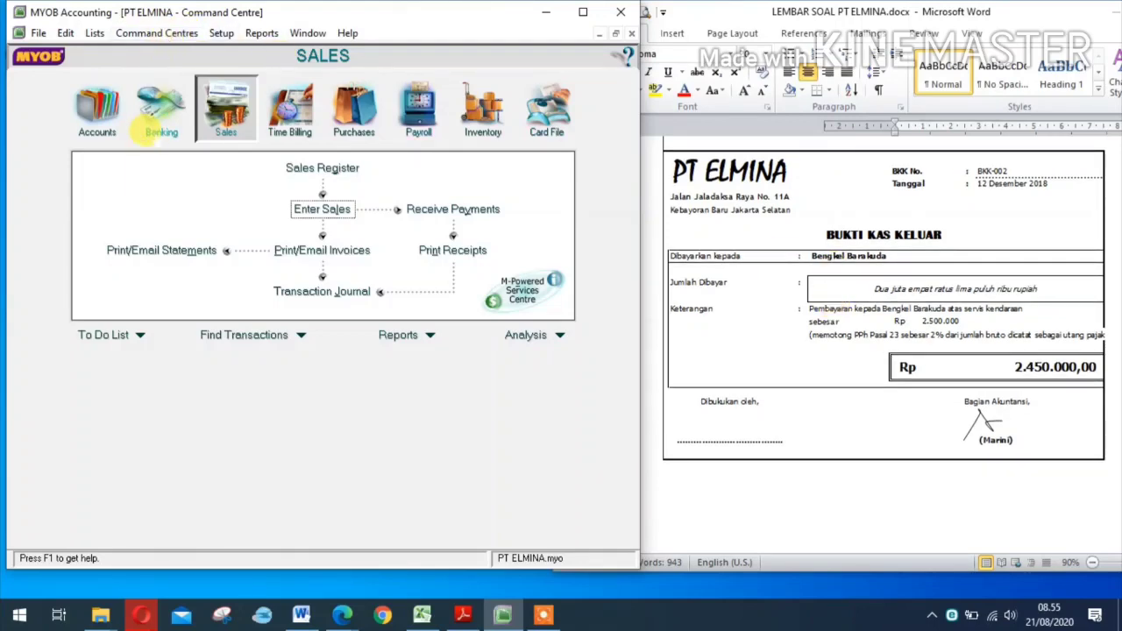
click(156, 121)
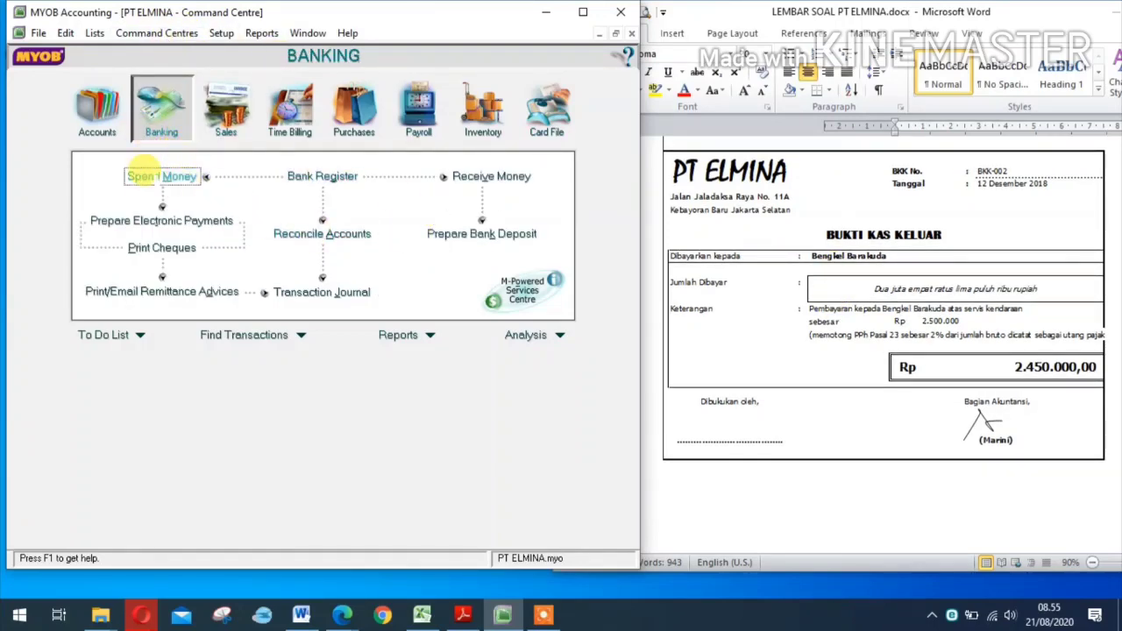
click(145, 174)
click(187, 64)
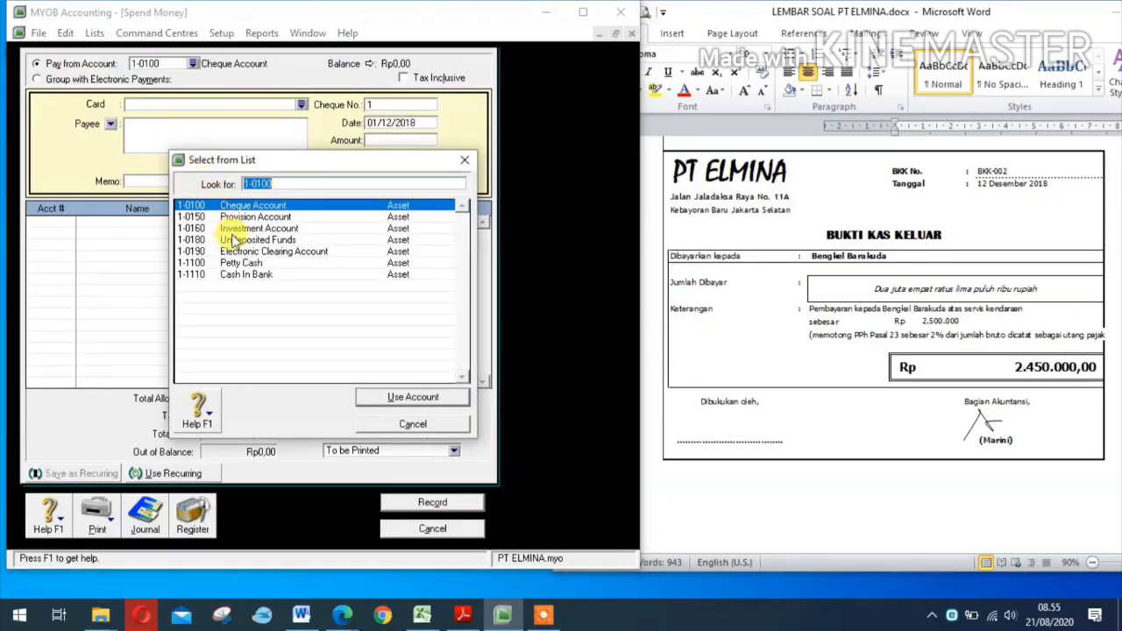
click(251, 275)
click(430, 401)
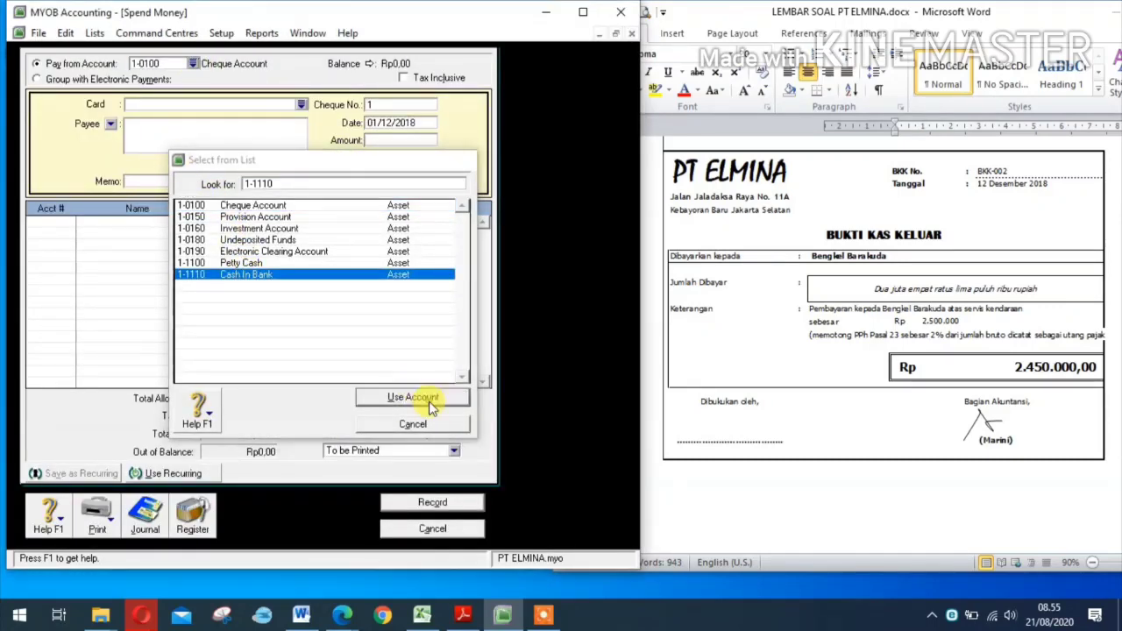
Step: Set the payment's cheque number to BKK002
click(392, 106)
text(BKK)
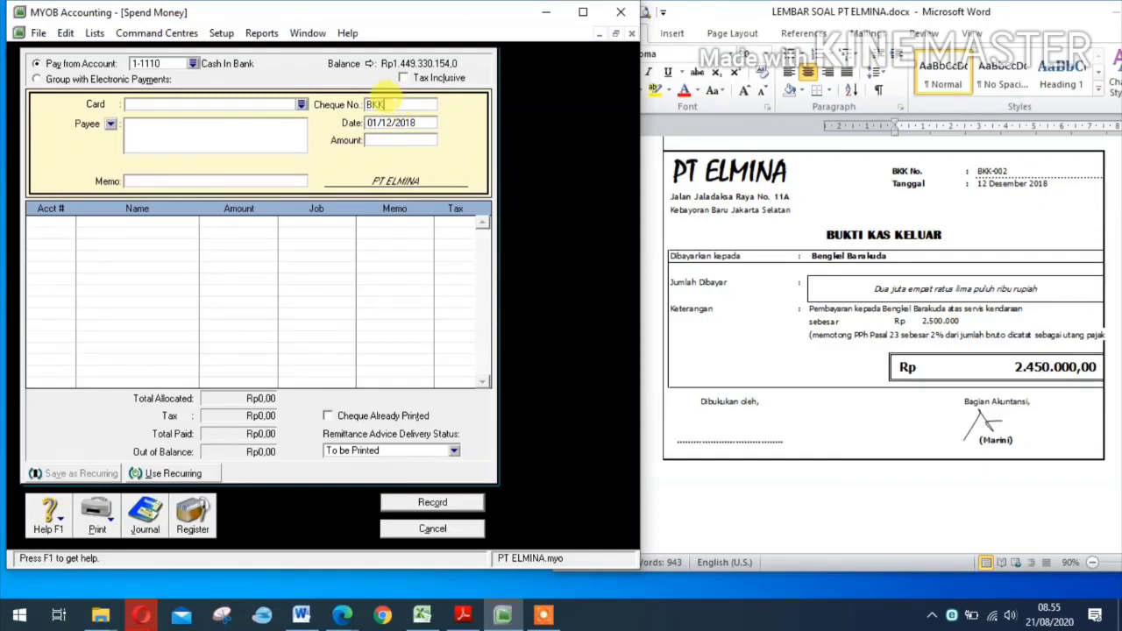
text(002)
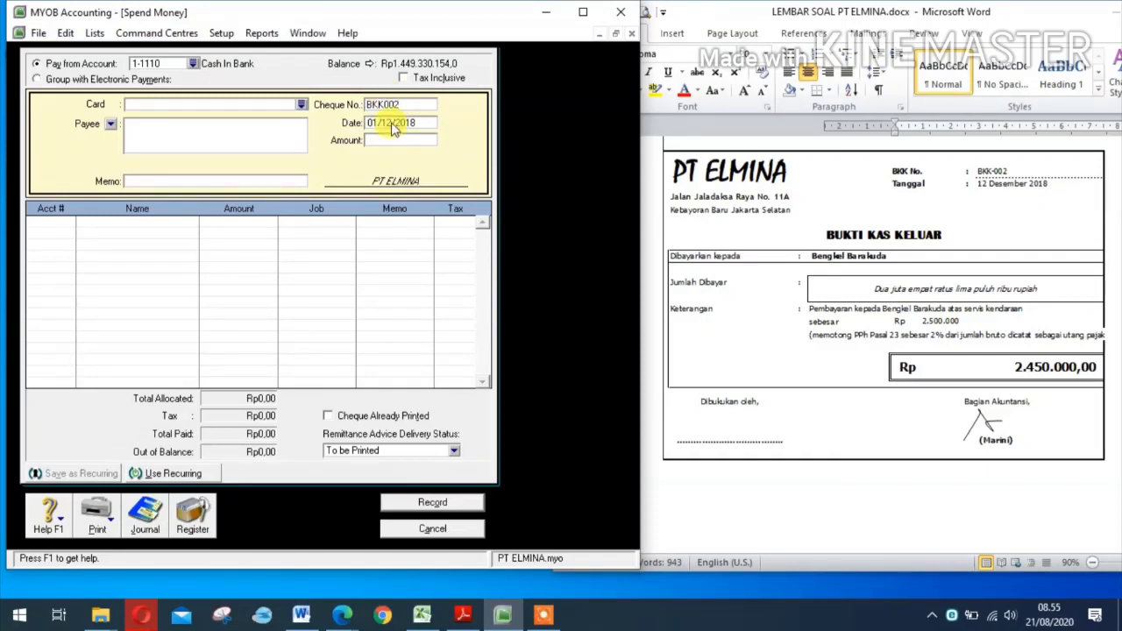
Step: Date the payment 12/12/2018, set its amount to 2.450.000 and enter BENGKEL BARAKUDA as the memo
click(372, 124)
click(377, 124)
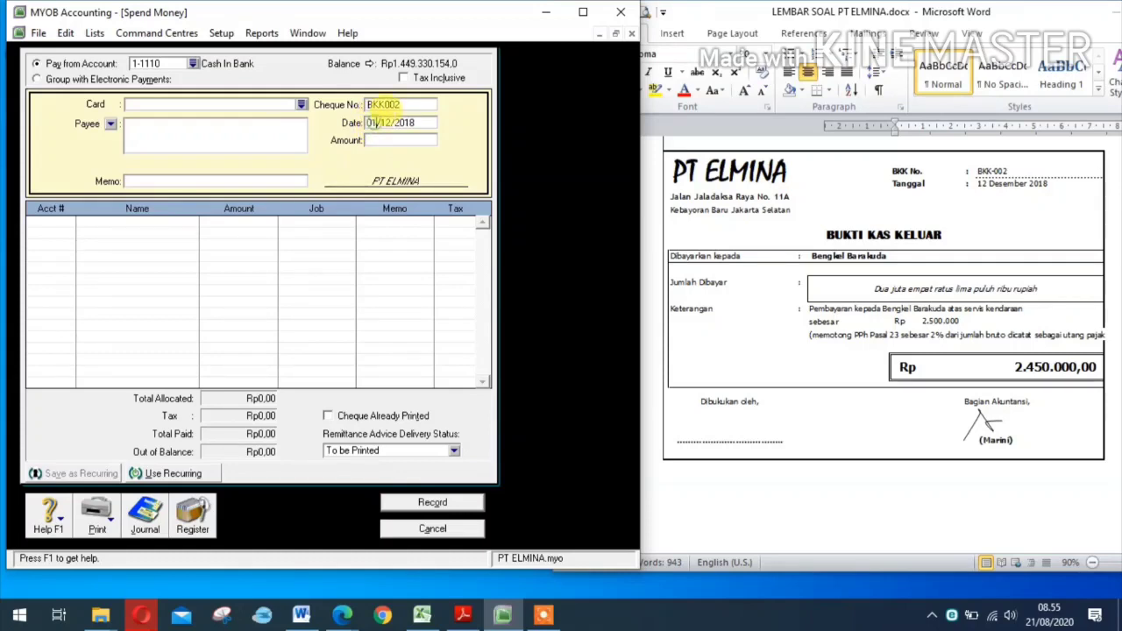
key(BackSpace)
key(BackSpace)
text(12)
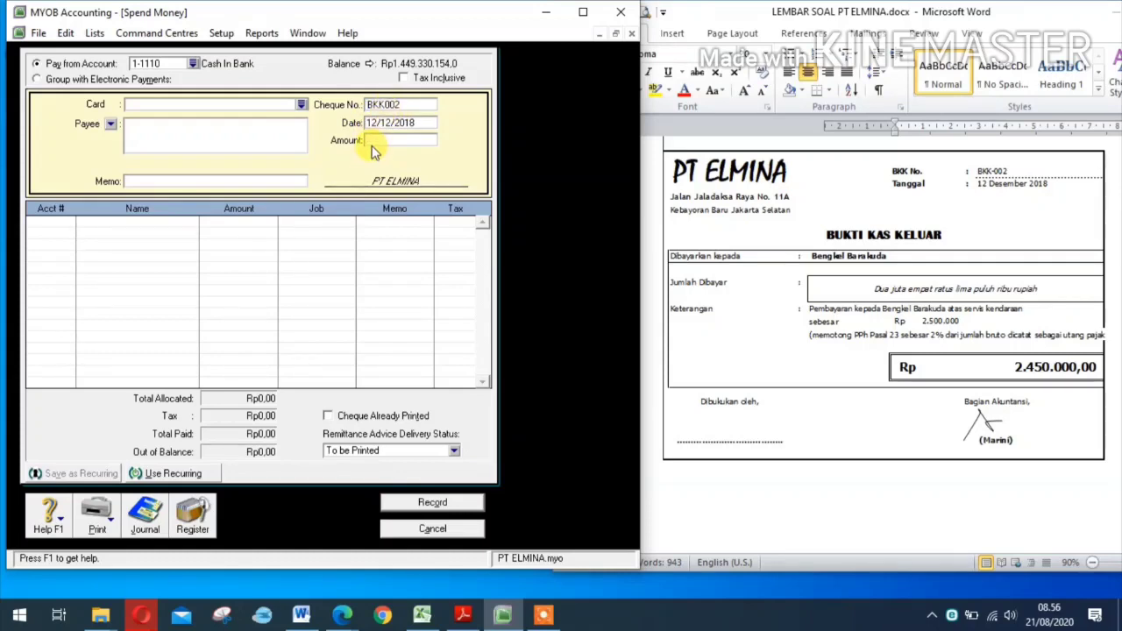
click(375, 142)
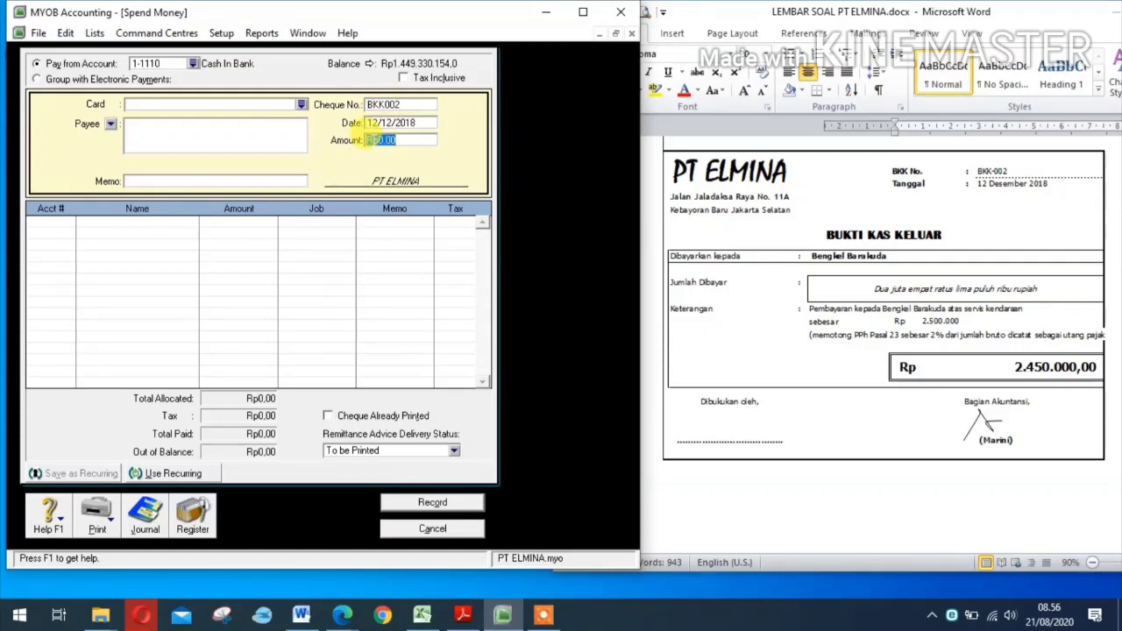
text(245)
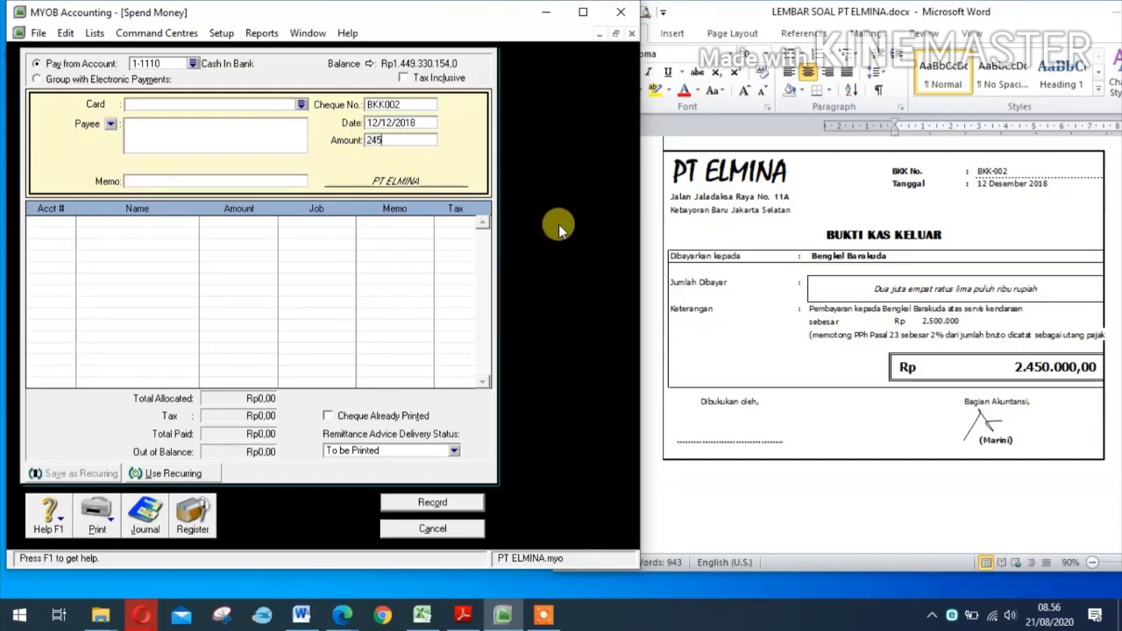
text(0000)
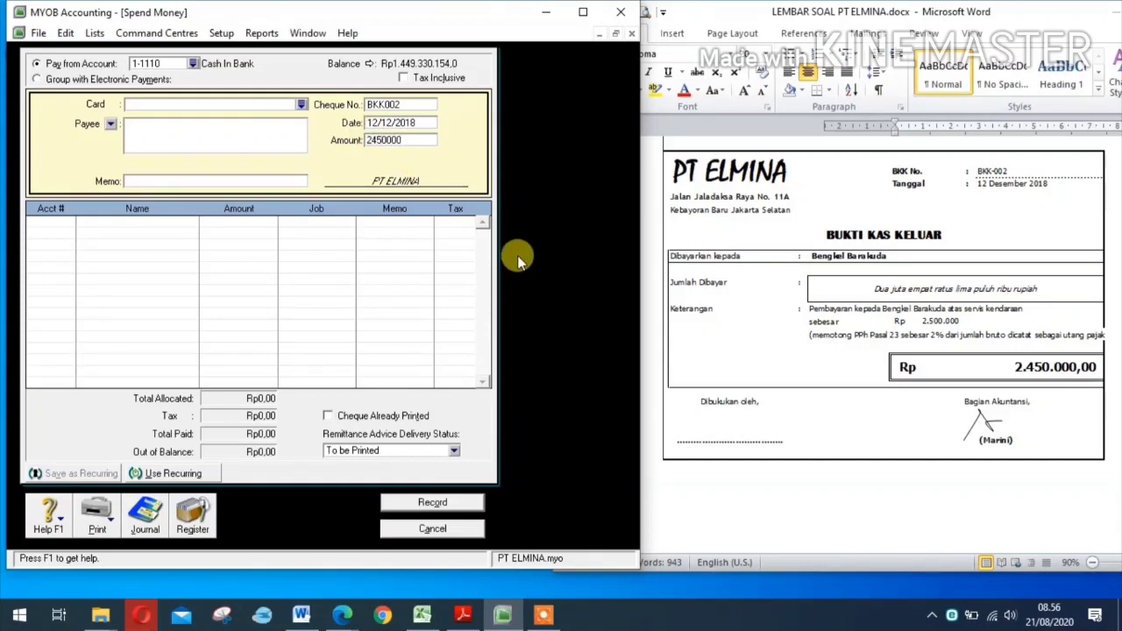
click(237, 179)
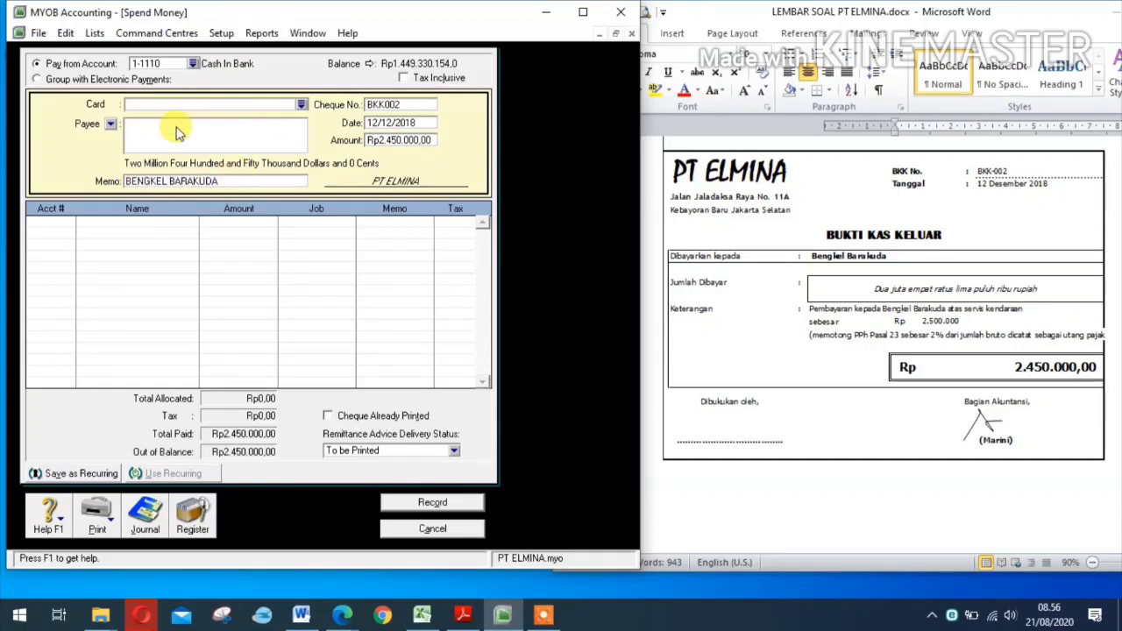
Step: Allocate 2.500.000 of the payment to account 6-1180 Repairs & Maintenance Expense
click(51, 222)
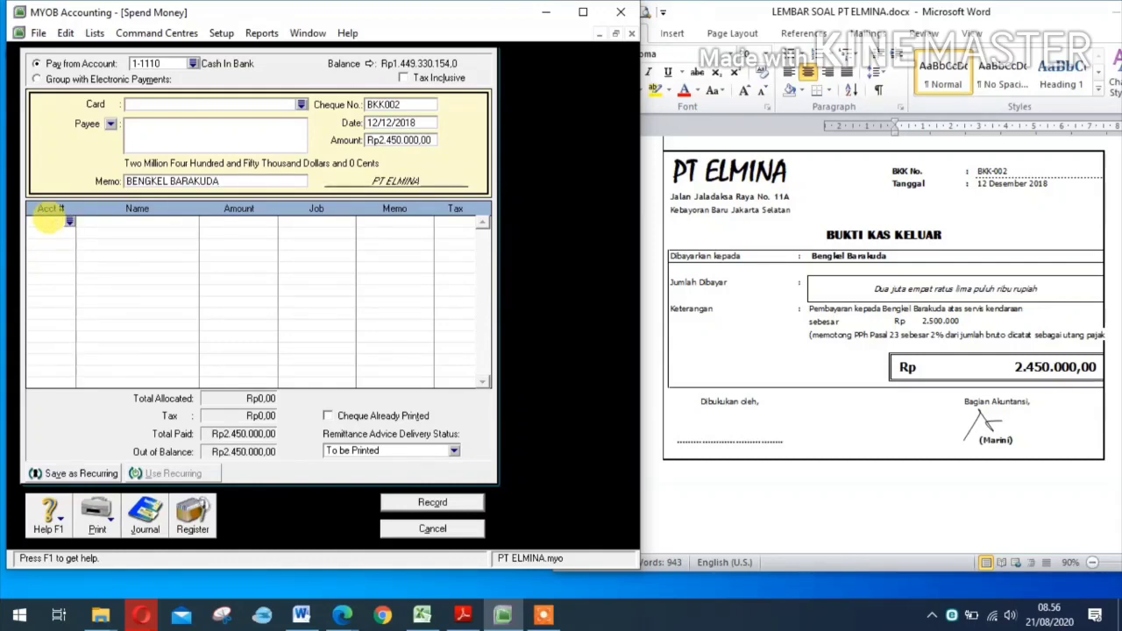
click(71, 226)
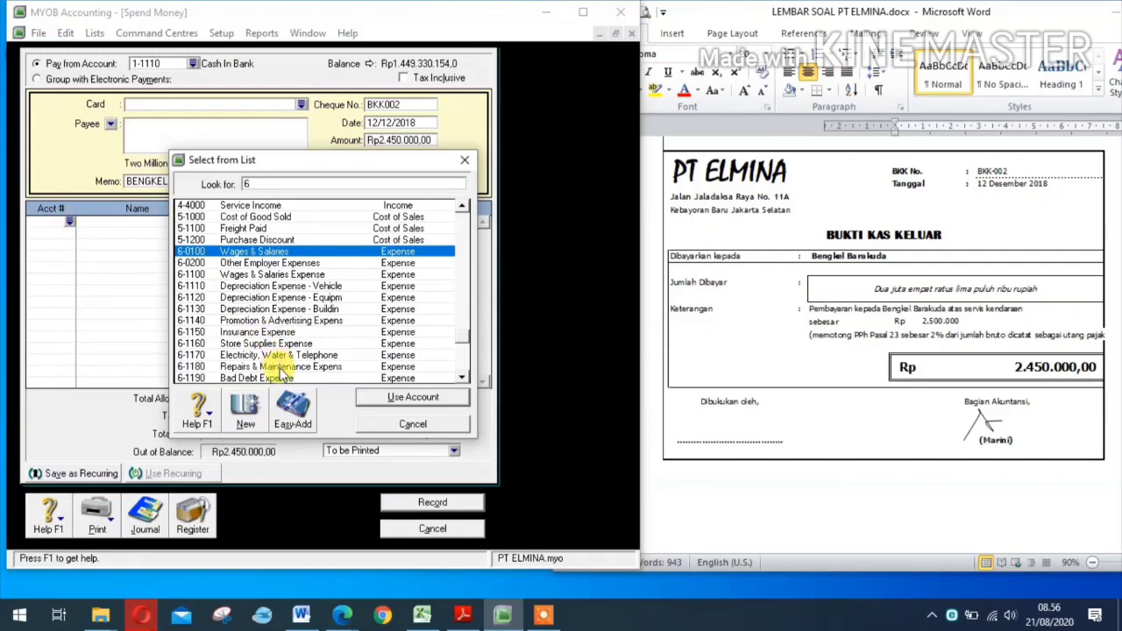
click(280, 368)
click(414, 398)
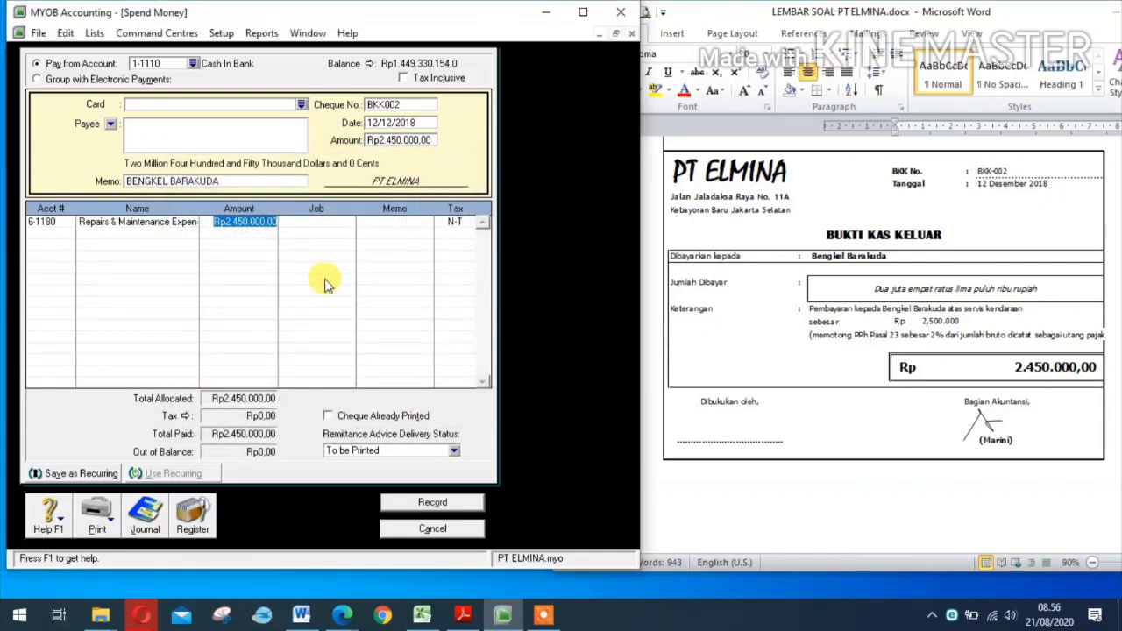
text(2.5)
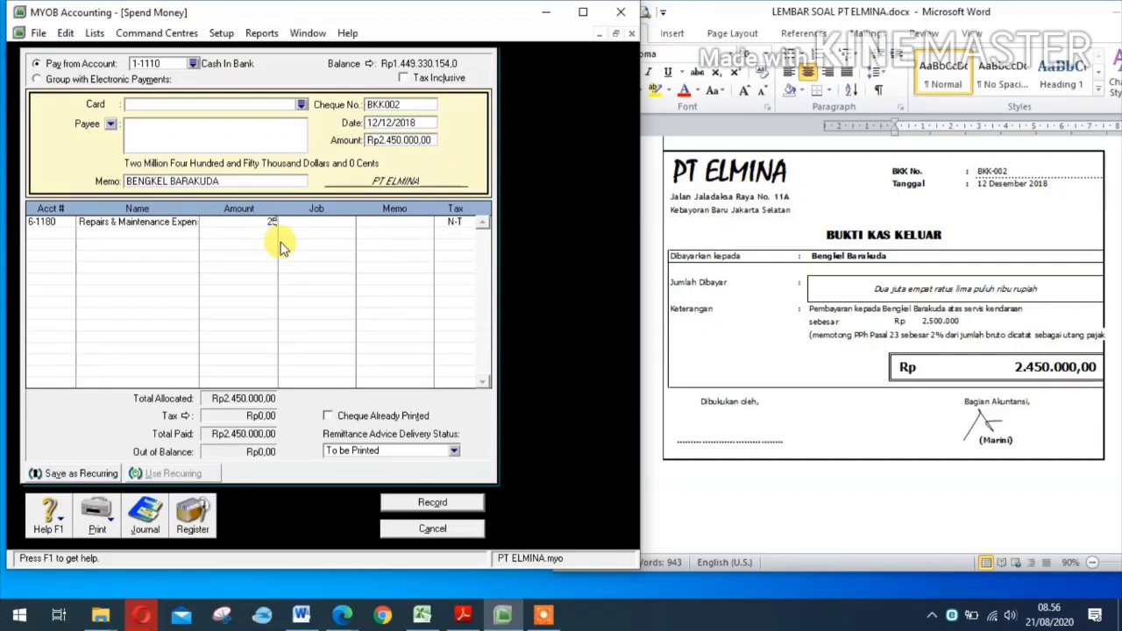
text(00.000)
key(Tab)
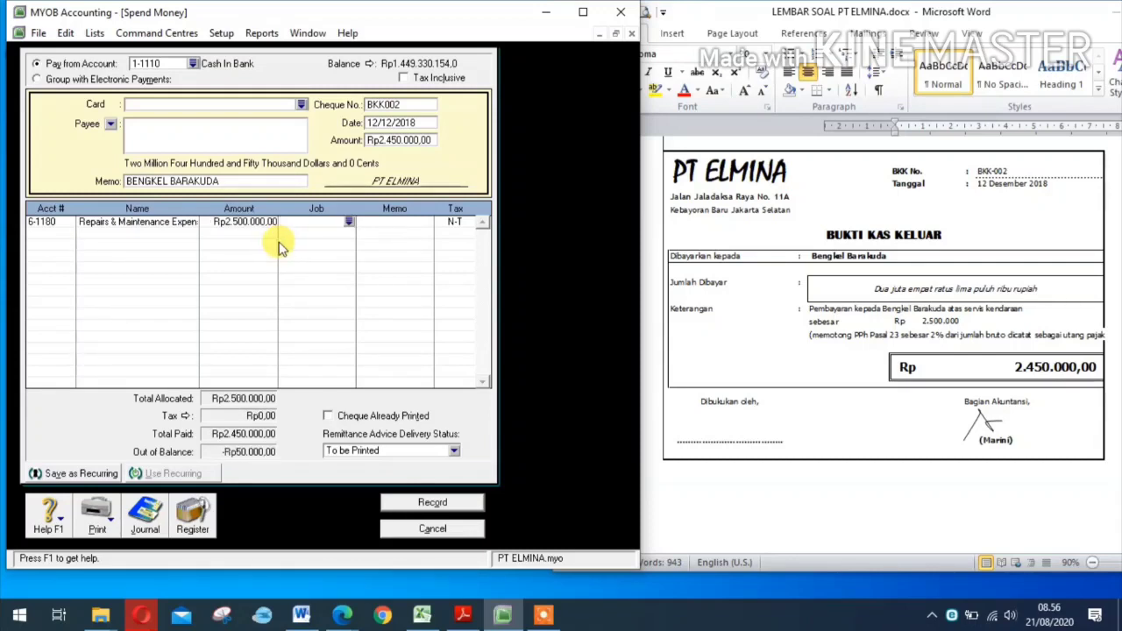
Step: Add a second allocation line of -50.000 to account 2-1140 Income Tax Payable
click(72, 235)
click(70, 235)
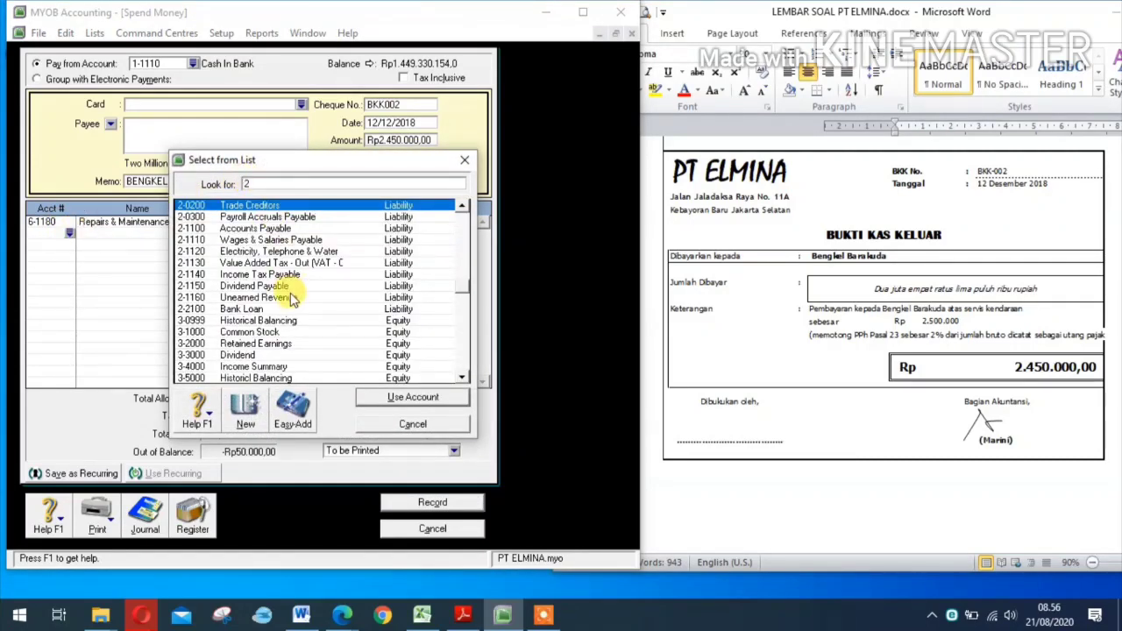
text(2-1140)
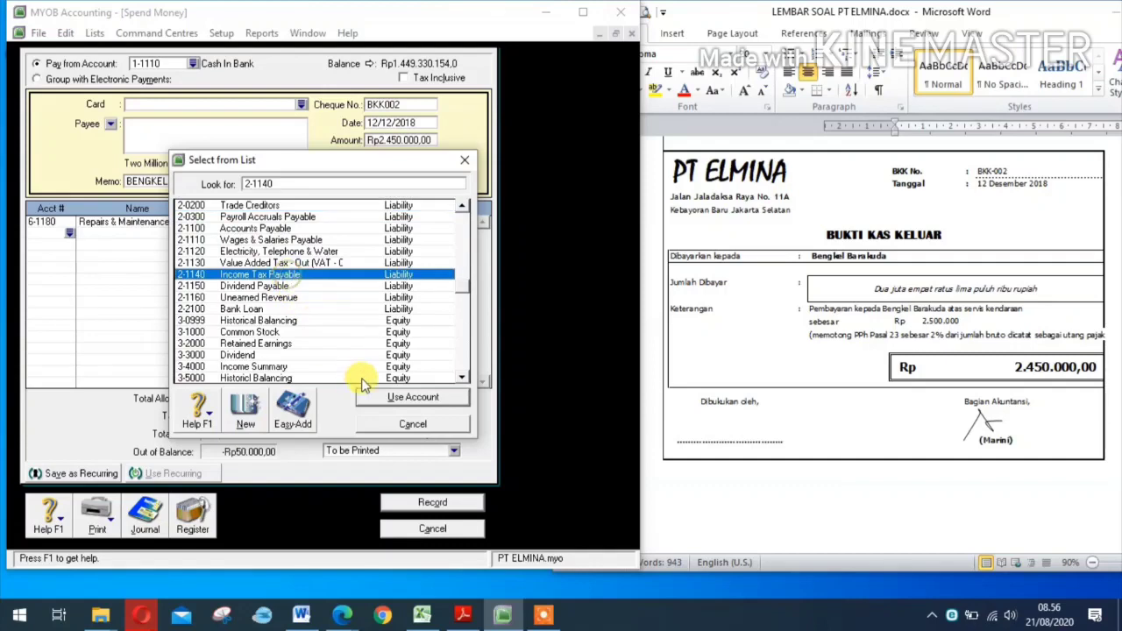
click(379, 398)
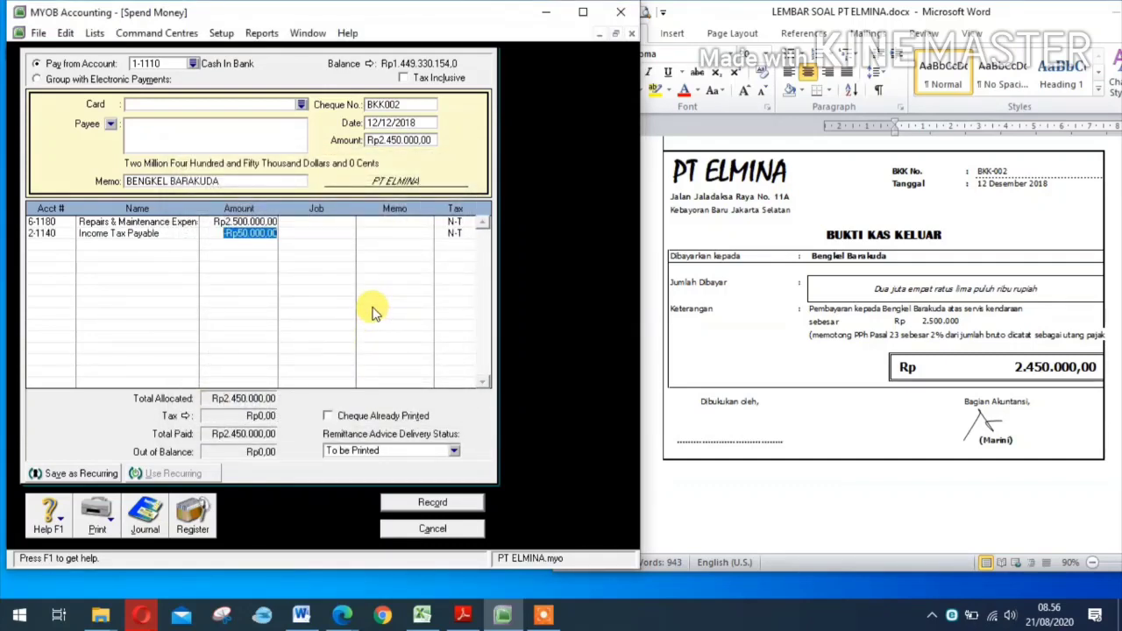
Step: Review the journal recap of payment BKK002, record it and return to the command centre
key(ctrl+r)
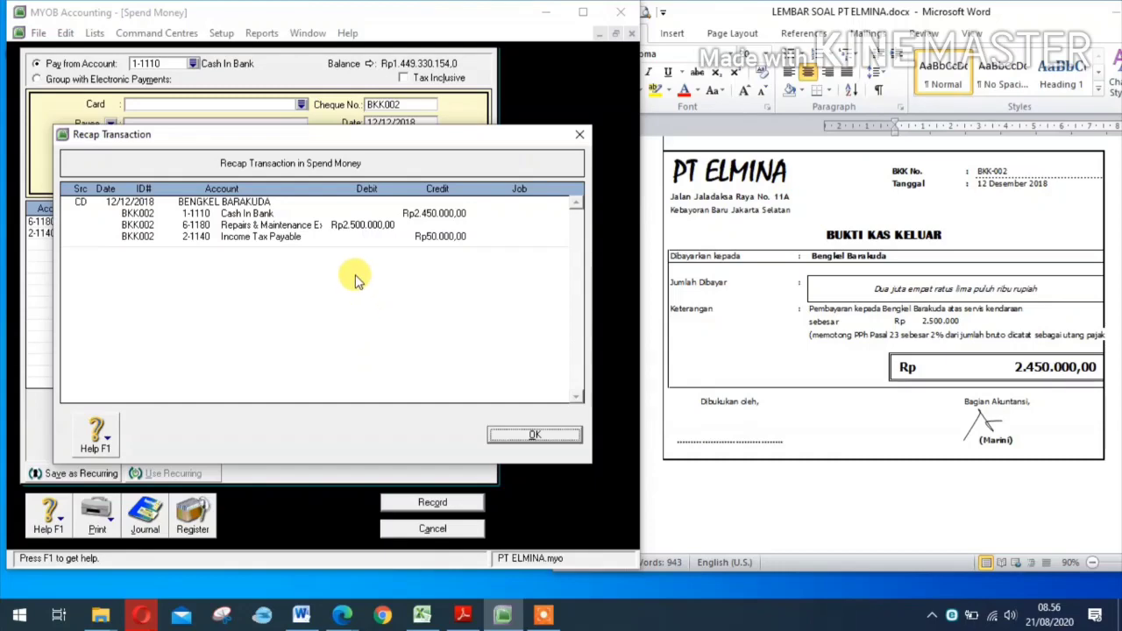
click(522, 436)
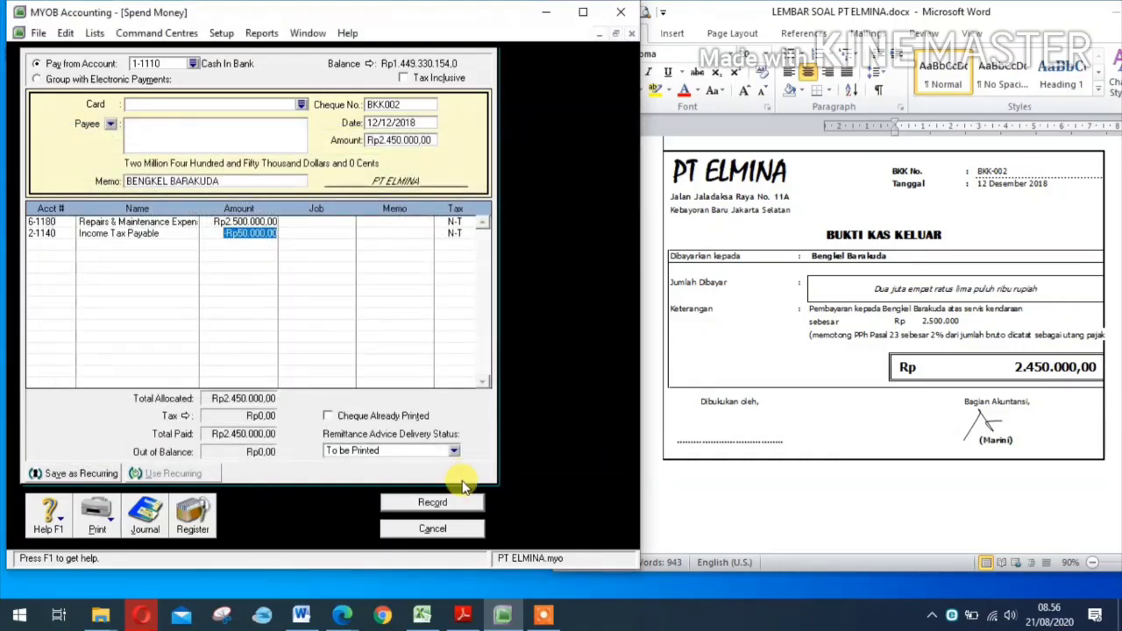
click(433, 503)
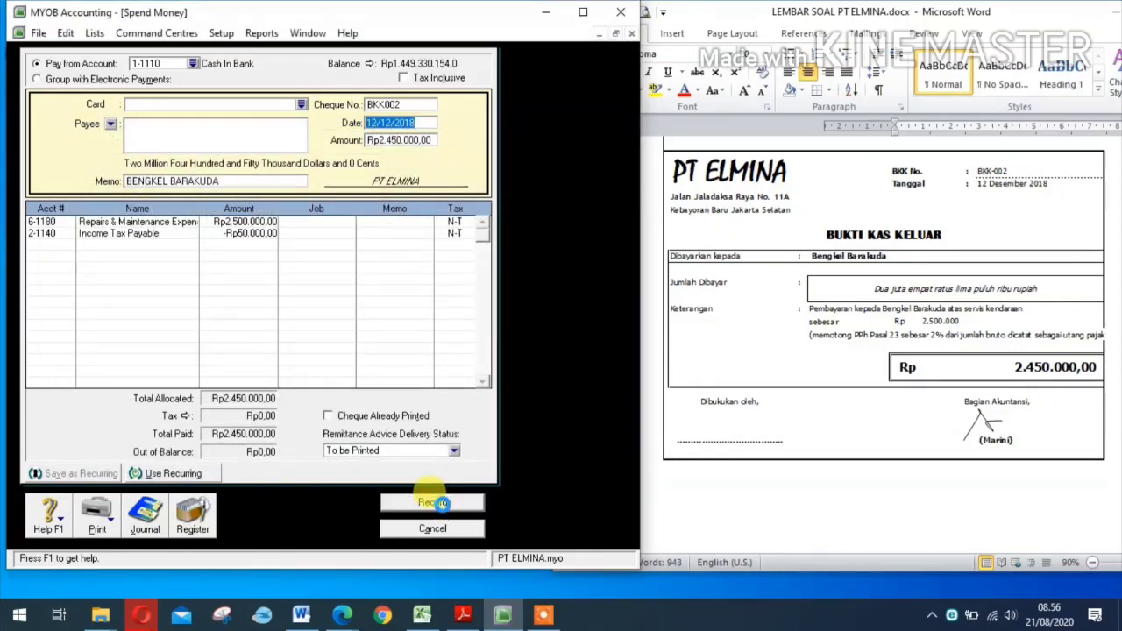
click(438, 530)
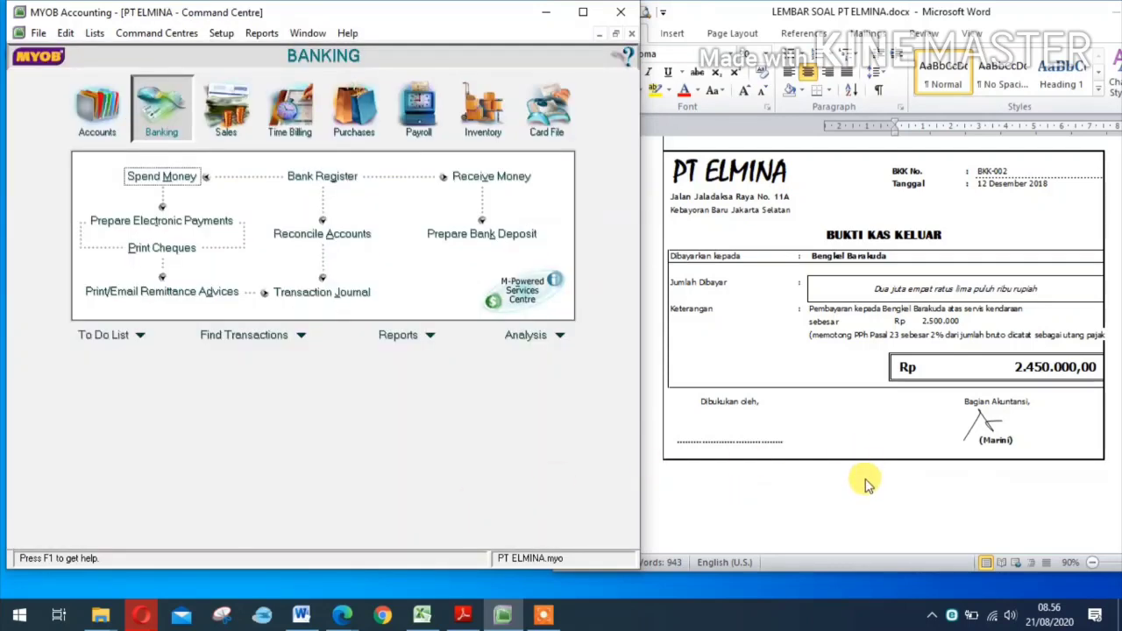
Step: Find cash receipt BKM-002 in the document and start a Receive Money entry into 1-1110 Cash In Bank with Tax Inclusive off
scroll(862, 493, down, 5)
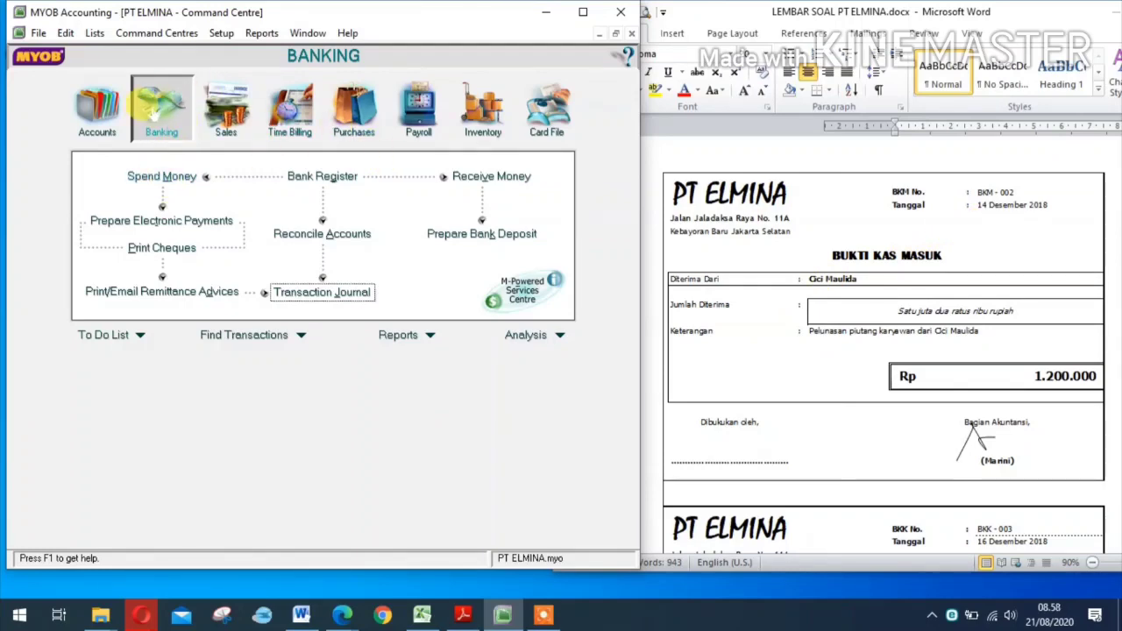
click(497, 177)
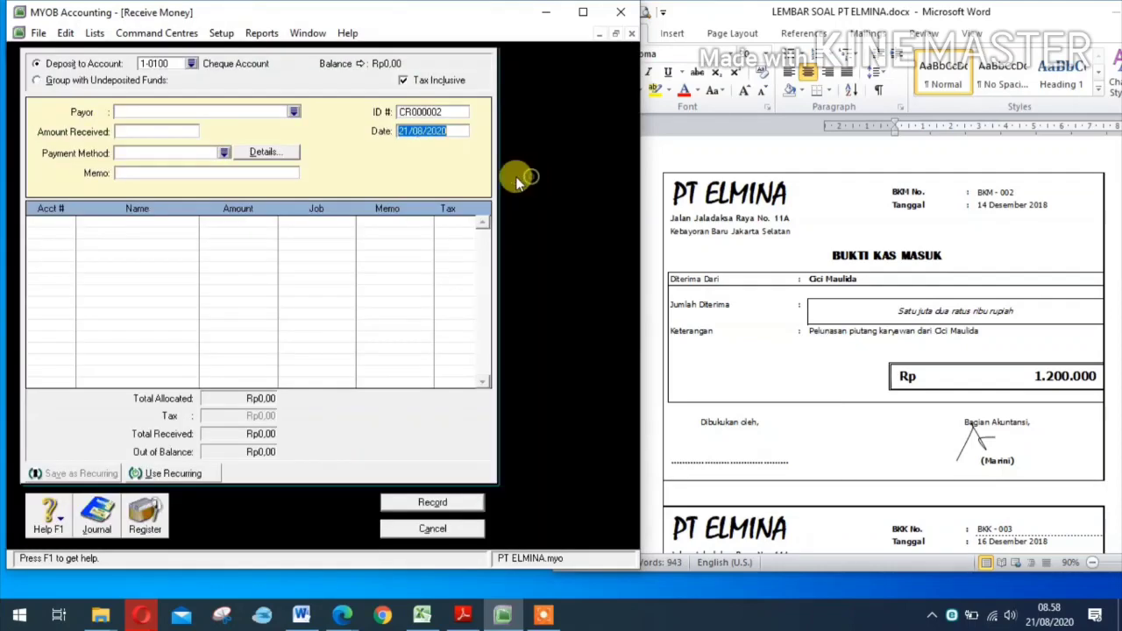
click(192, 64)
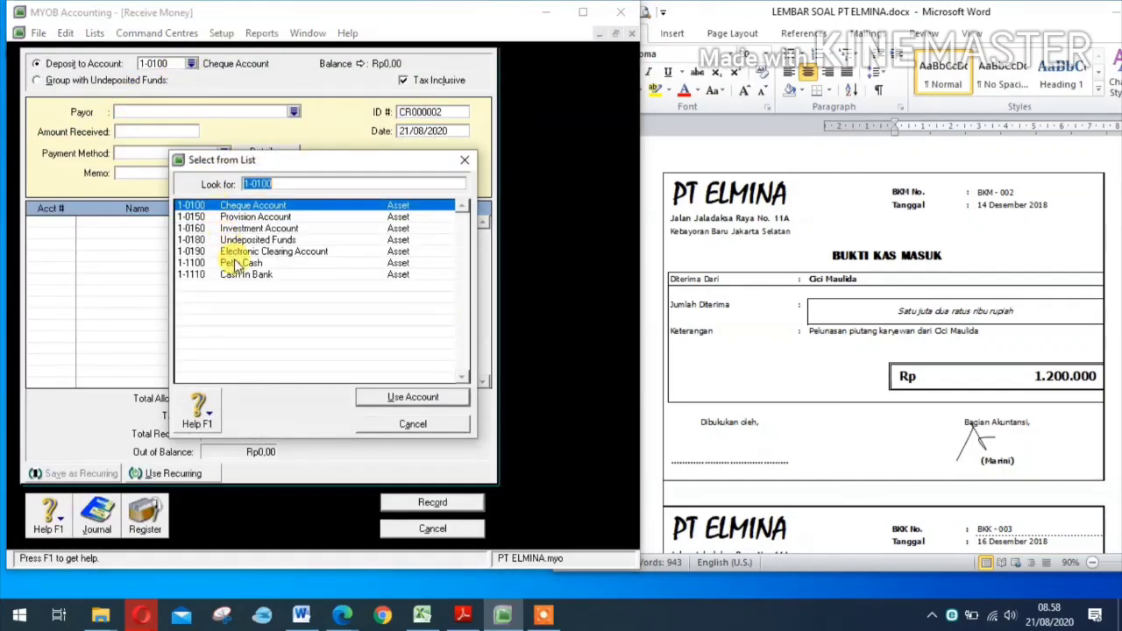
click(243, 274)
click(393, 397)
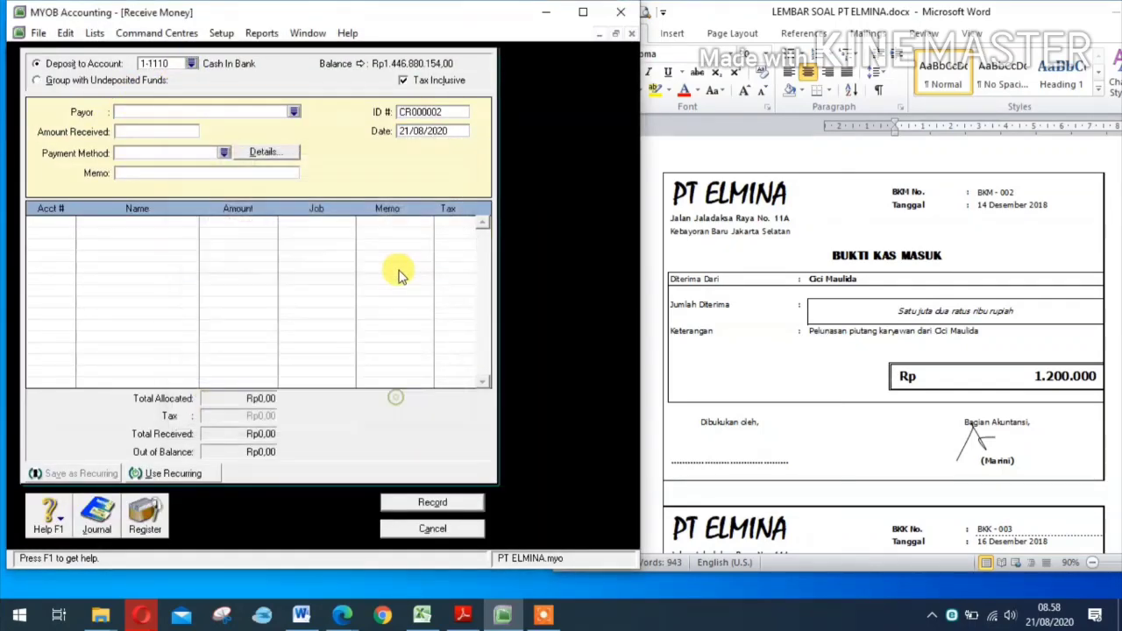
click(405, 80)
Step: Set the receipt's ID number to BKM002 and its date to 14/12/2018
click(406, 112)
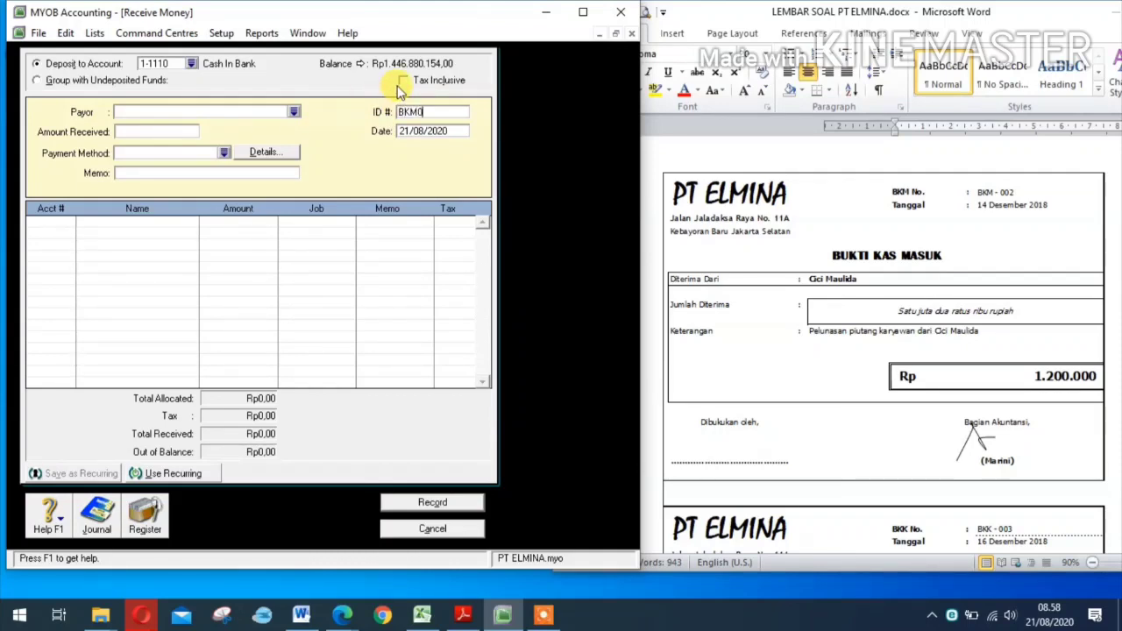
click(408, 131)
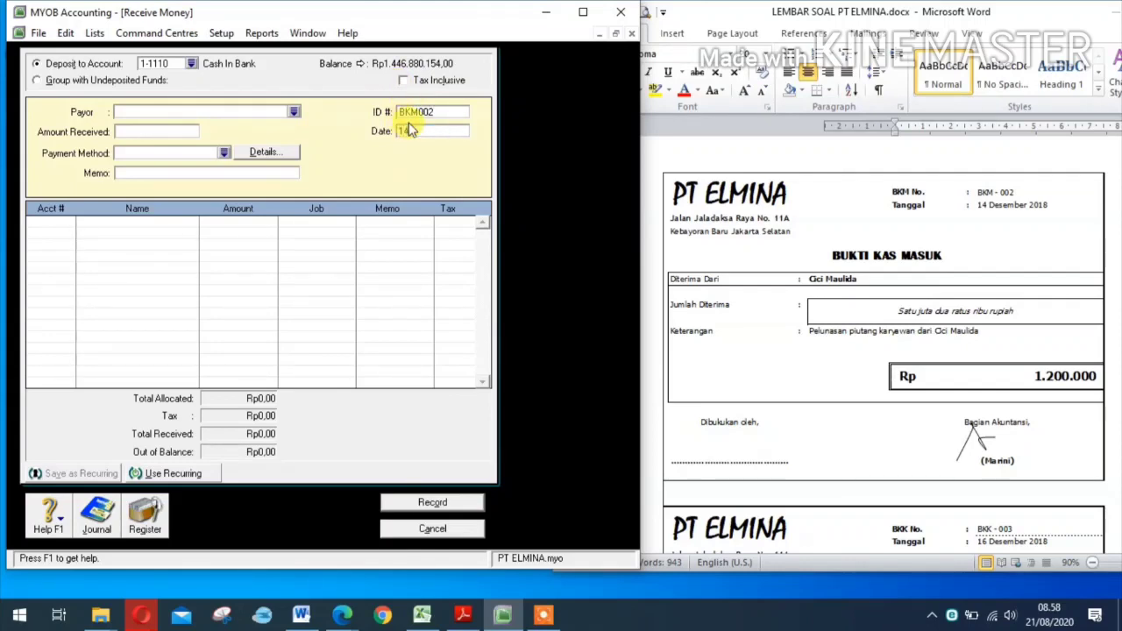
text(14/12/201)
text(8)
Step: Set the amount received to 1.200.000 and enter the paying employee's full name as the memo
click(179, 132)
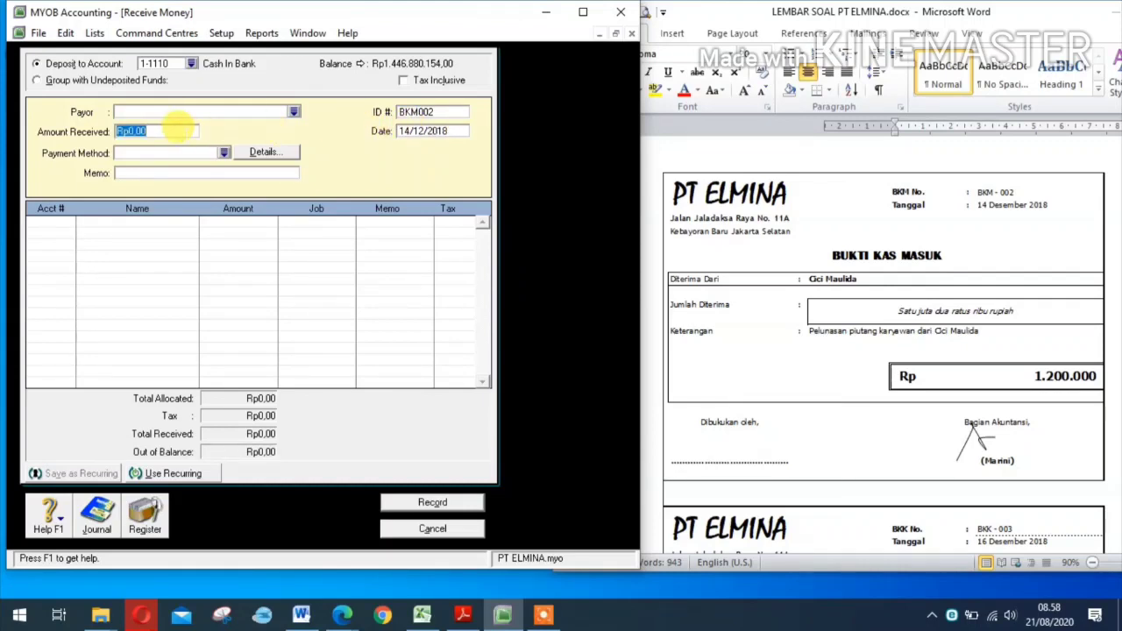
text(1.200.000)
key(Tab)
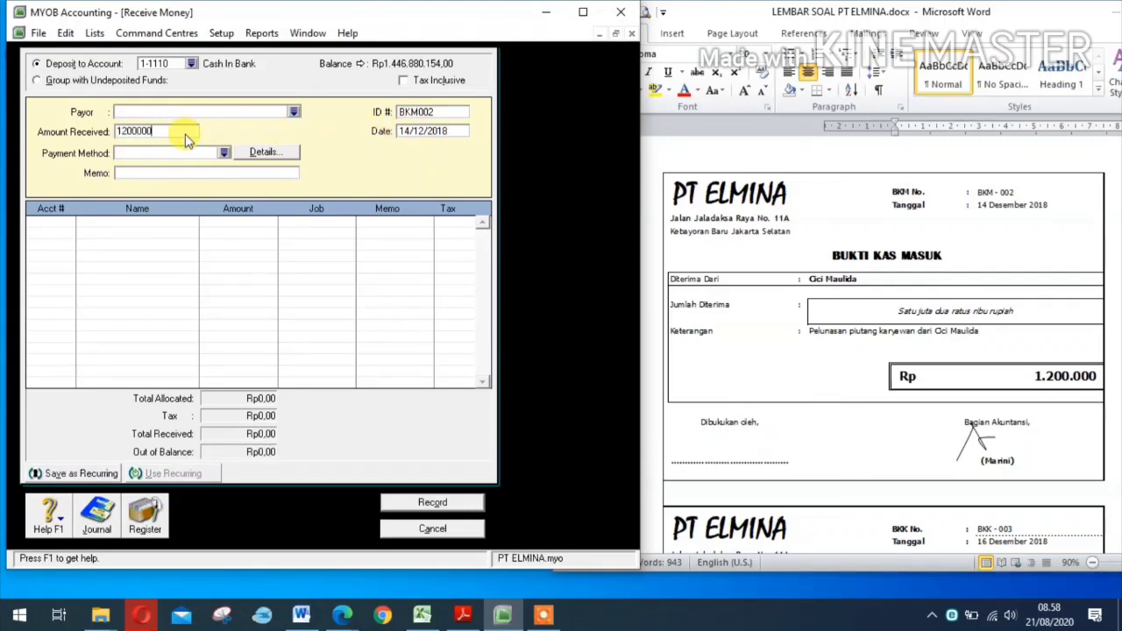
click(162, 174)
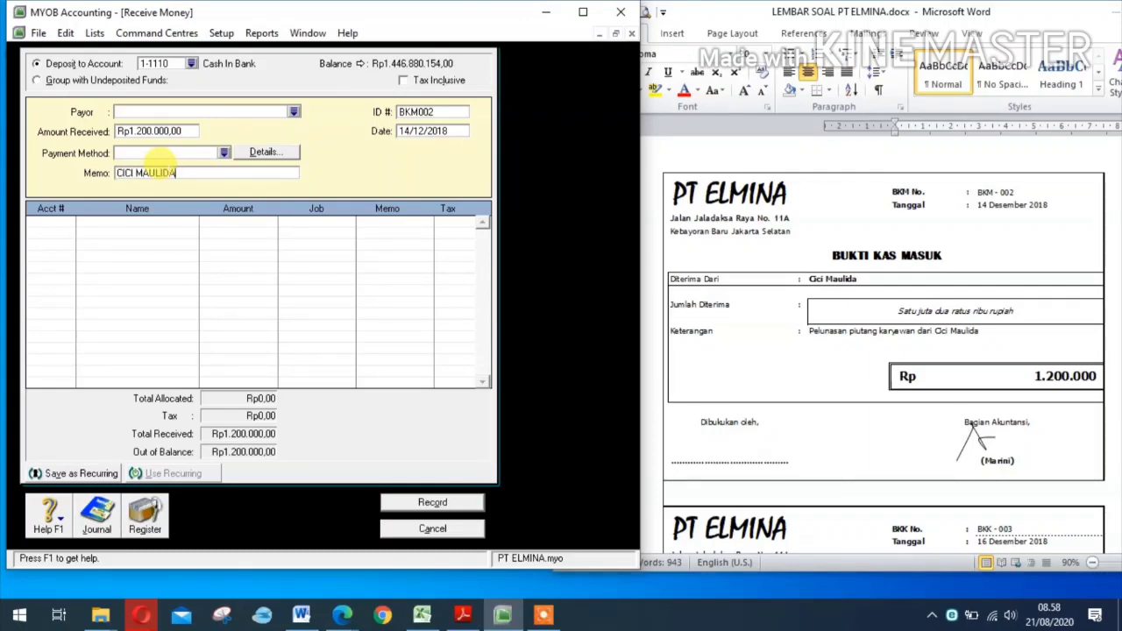
text(CICI MAULIDA)
Step: Allocate the full 1.200.000 receipt to account 1-1150 Employee Receivable
click(70, 225)
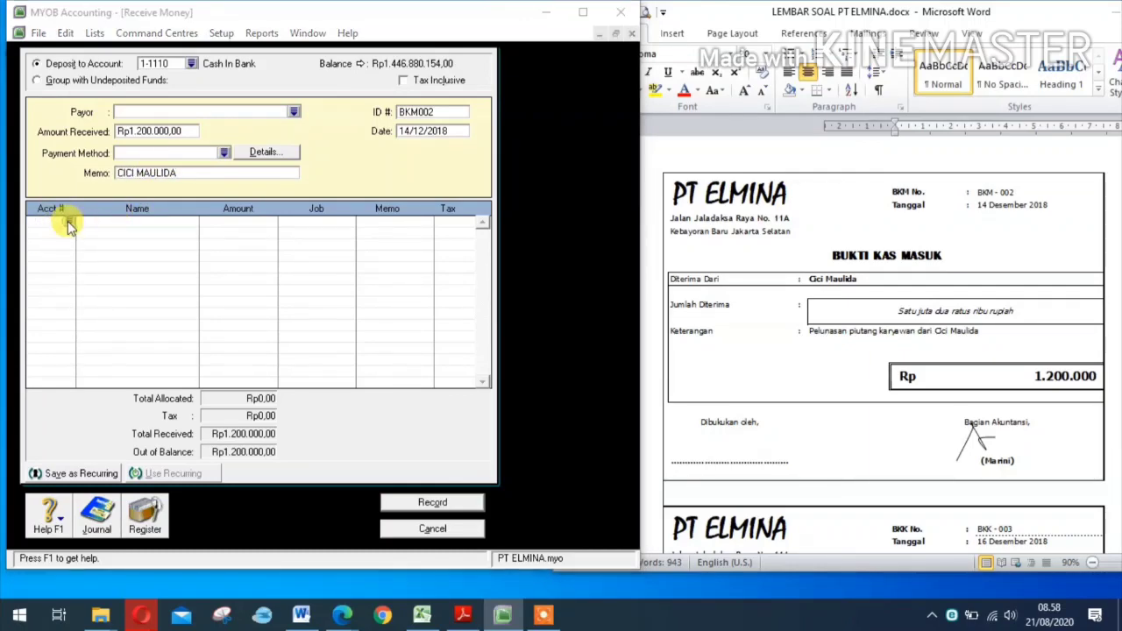
text(4)
text(1)
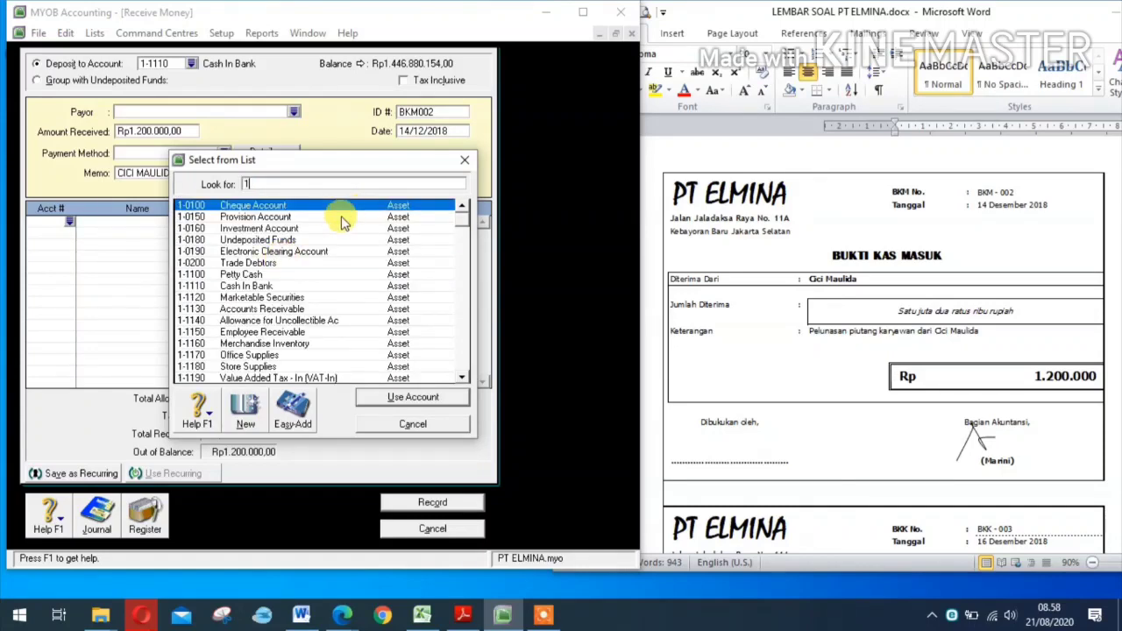
text(-1150)
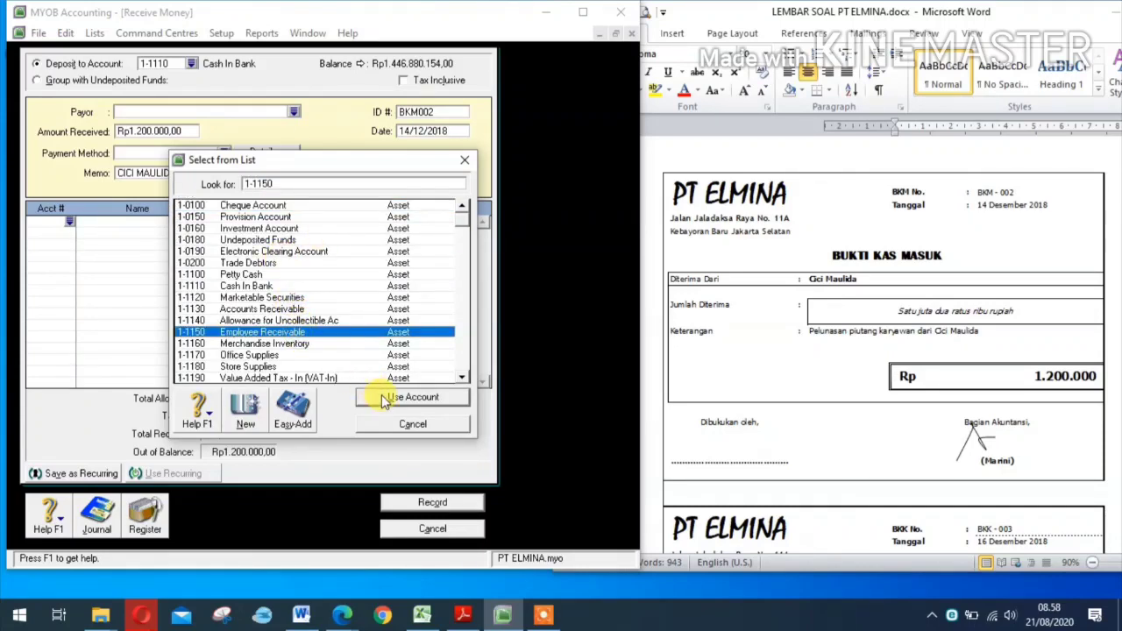
click(383, 399)
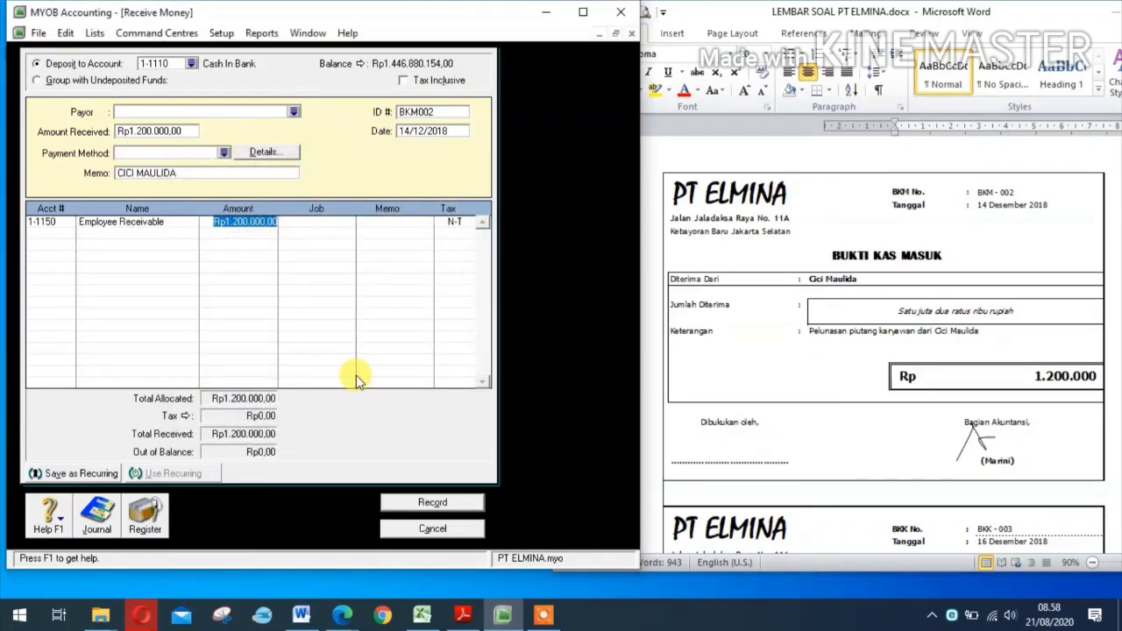
Step: Review the journal recap of receipt BKM002, record it and return to the command centre
key(ctrl+r)
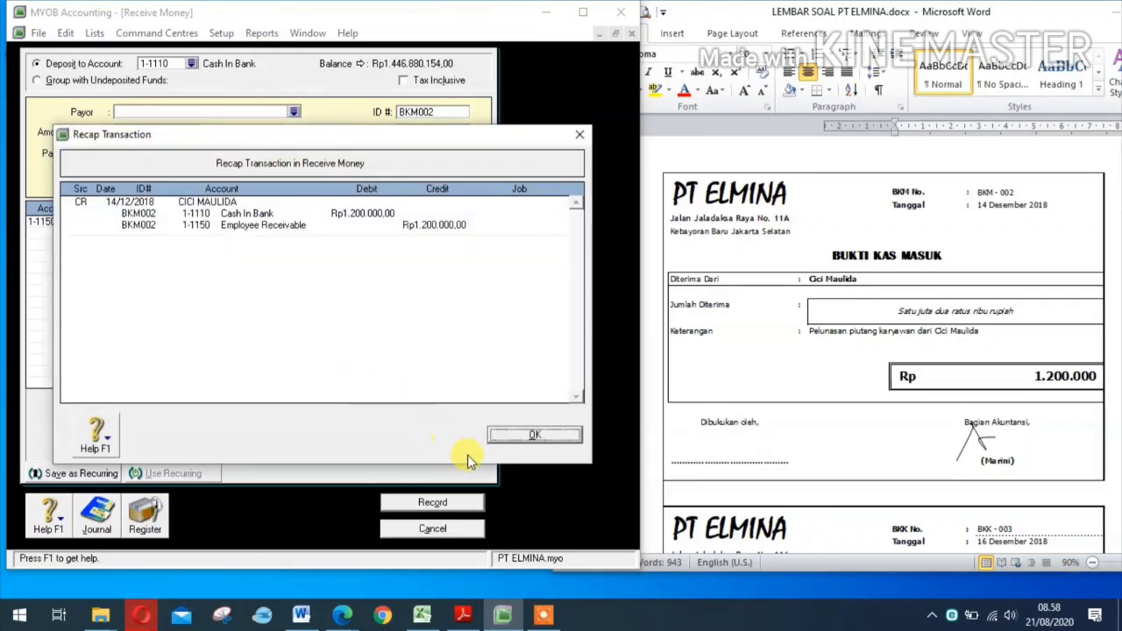
click(513, 435)
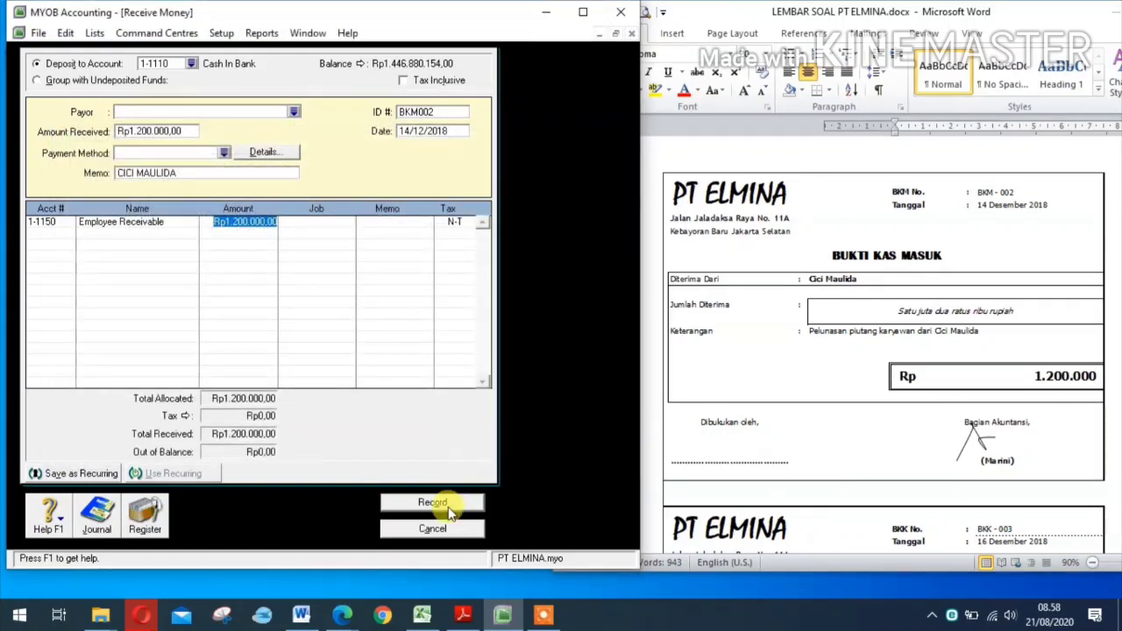
click(448, 506)
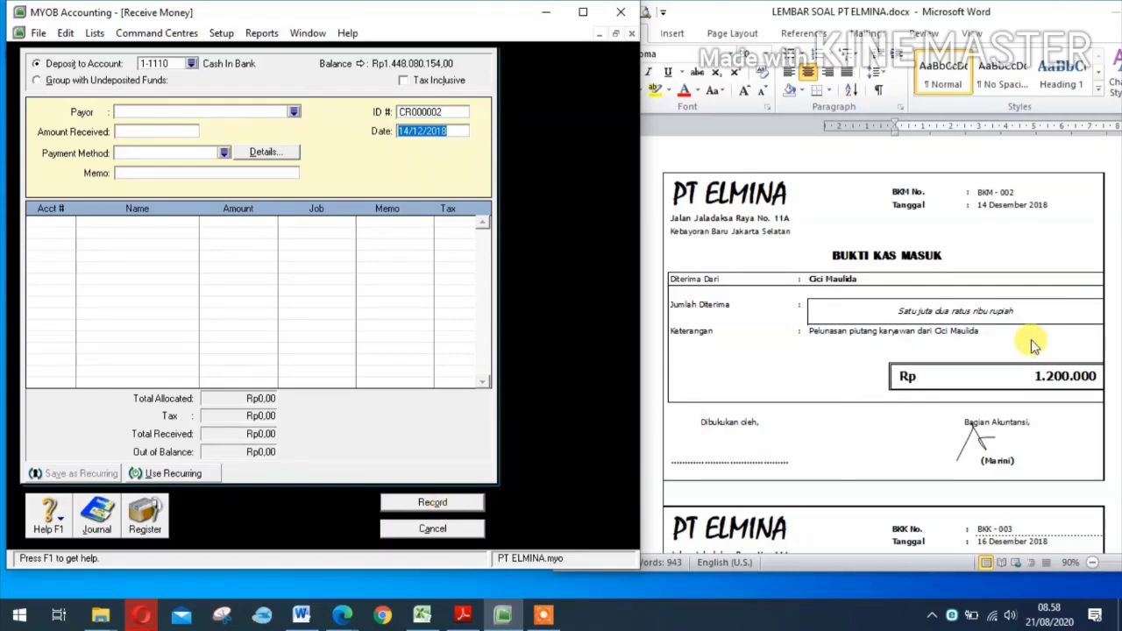
click(452, 529)
Step: Bring payment voucher BKK-003 into view in the question document and start a bill payment to supplier PT MENTARI
scroll(815, 357, down, 6)
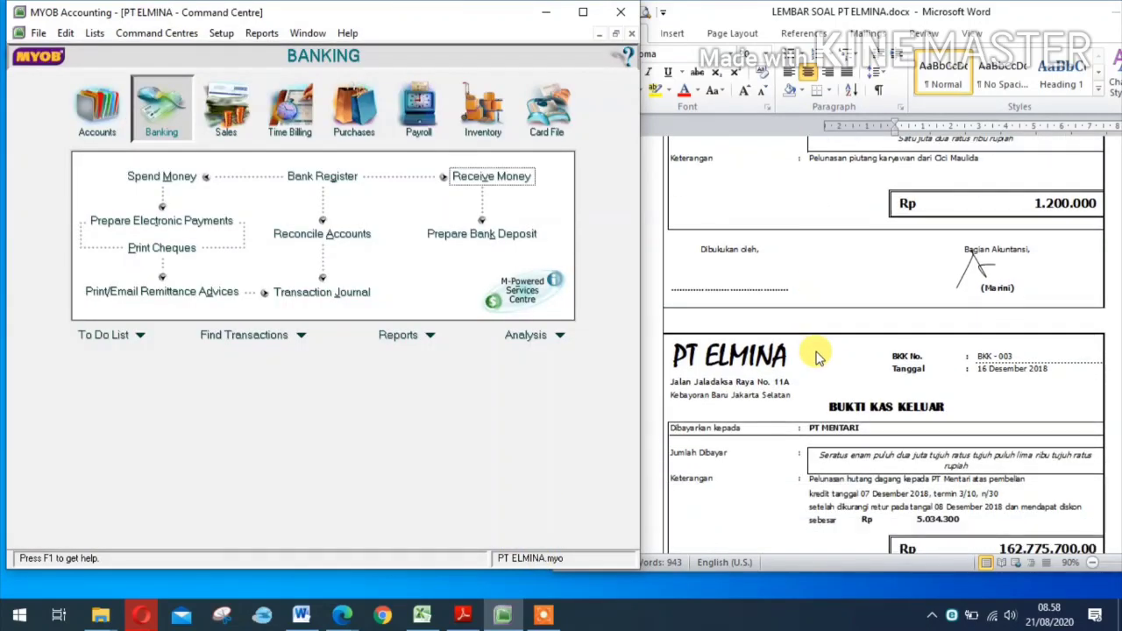
scroll(815, 358, down, 1)
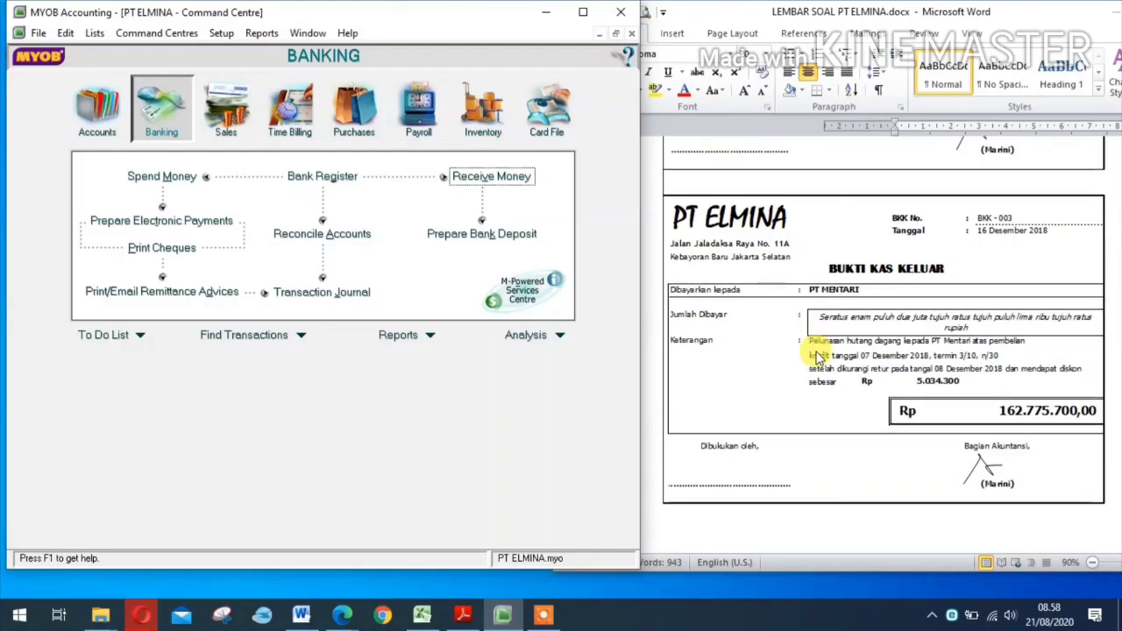
scroll(814, 358, down, 1)
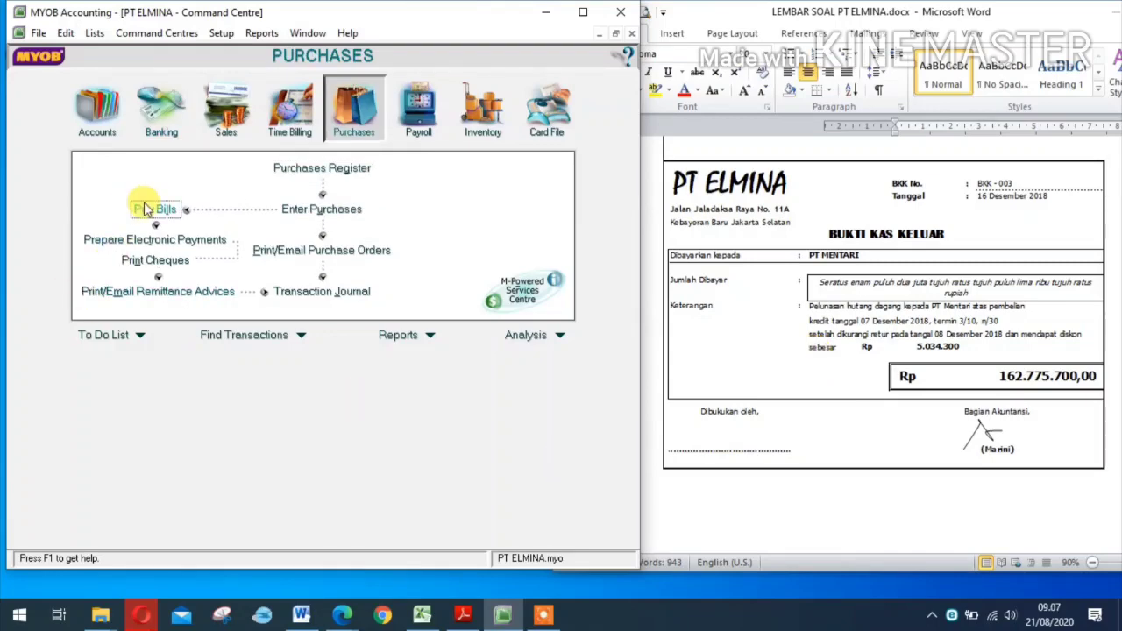
click(146, 209)
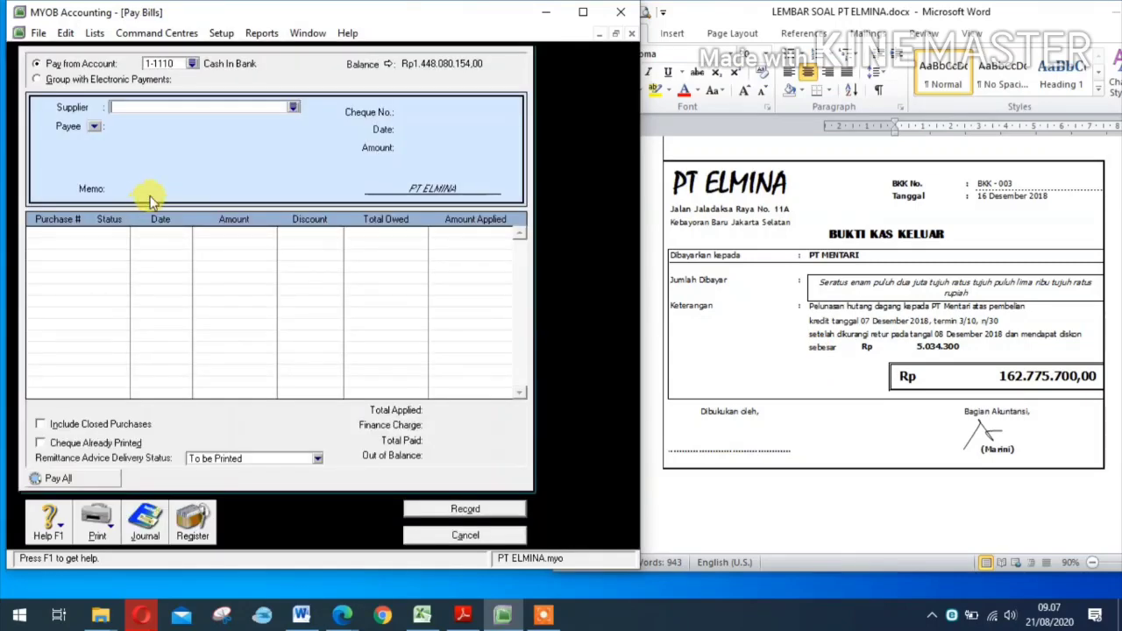
click(294, 108)
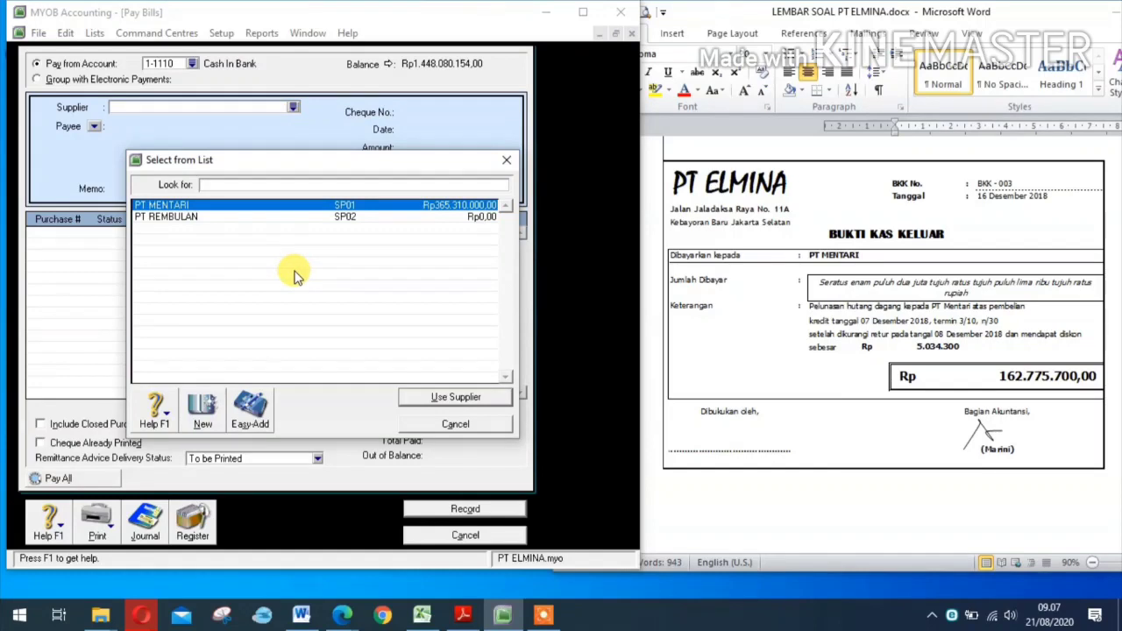
click(443, 398)
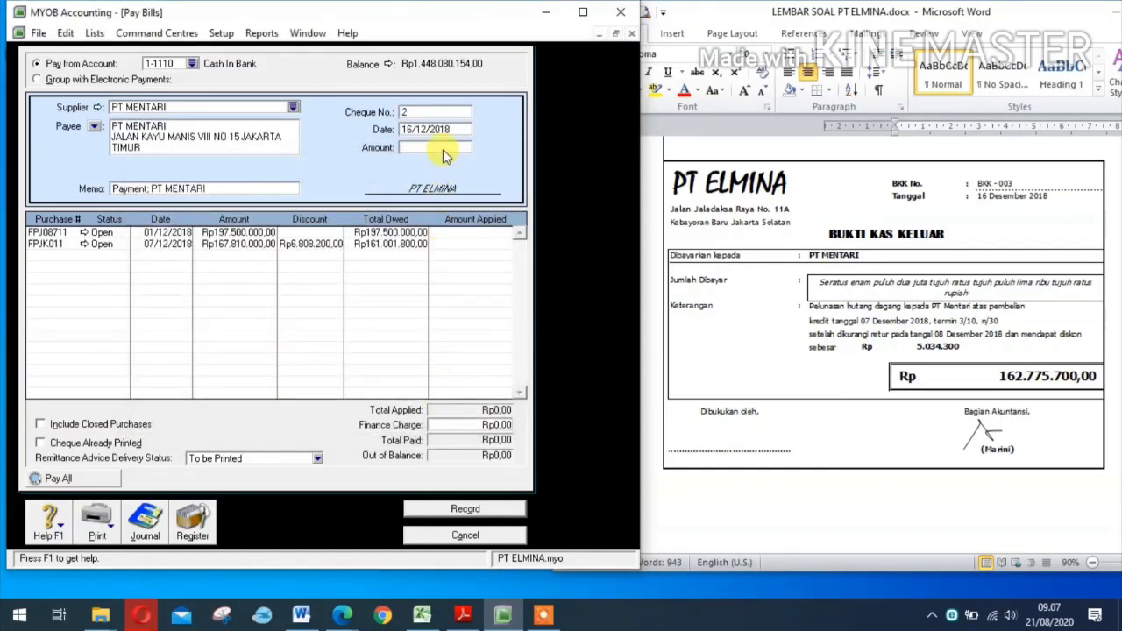
Step: Set the payment's cheque number to BKK003 and its amount to 162.775.700
click(421, 113)
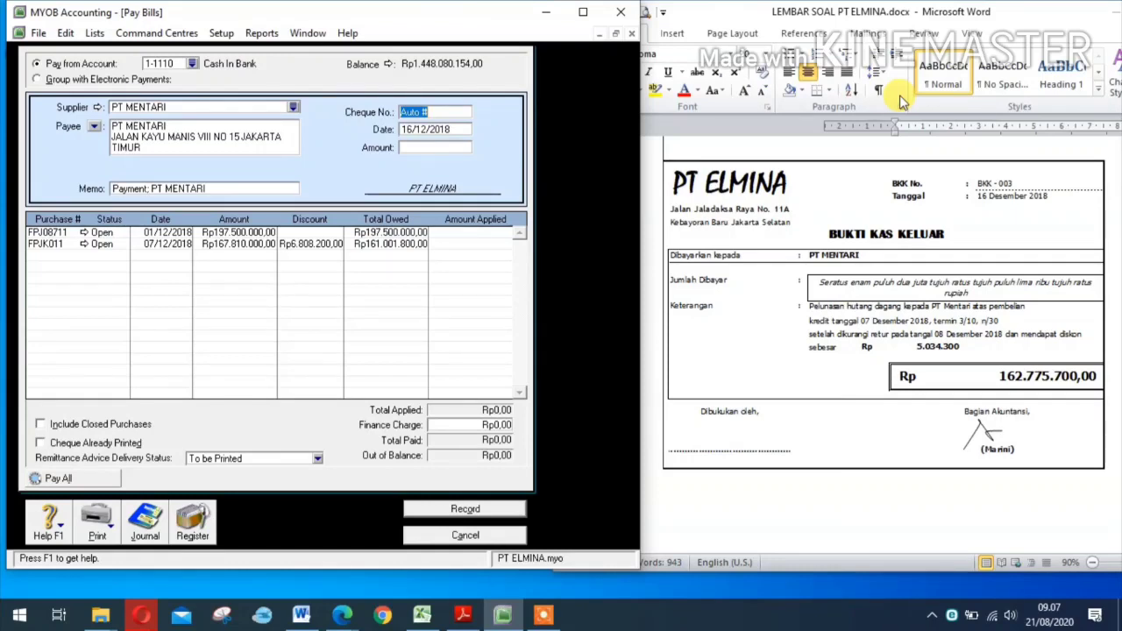
text(BKK003)
key(Tab)
click(443, 149)
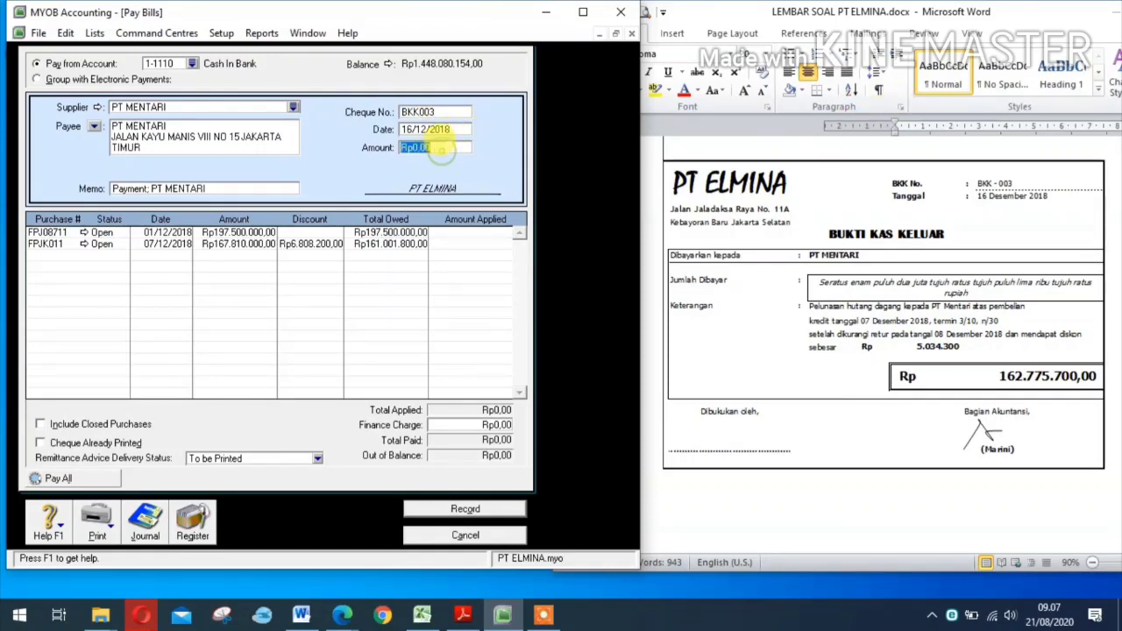
text(1)
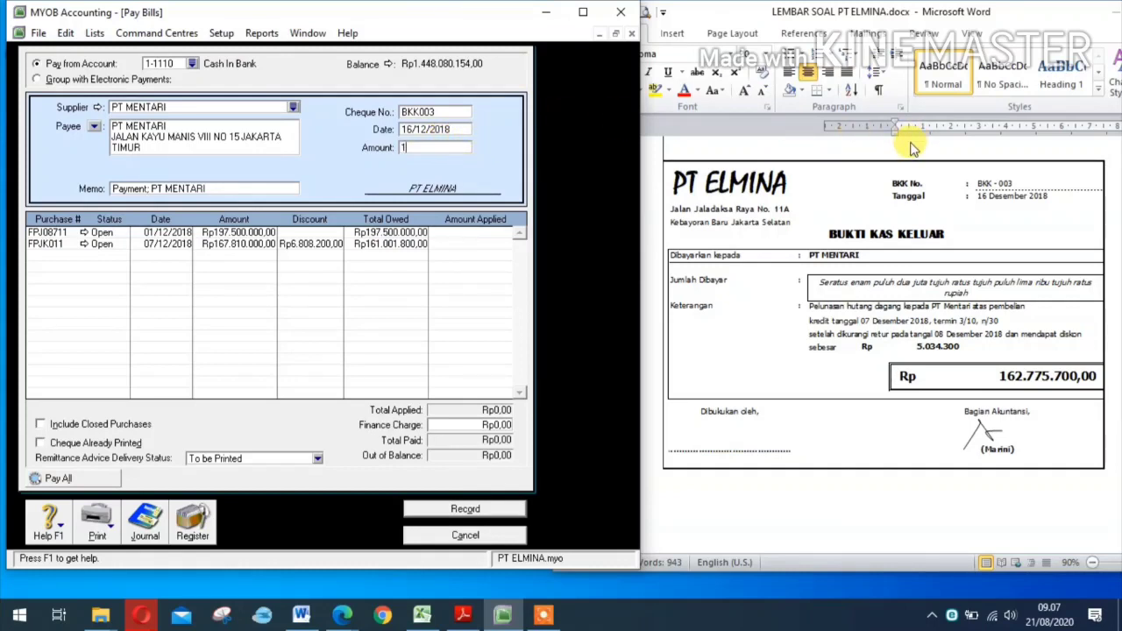
text(62775700)
Step: Set the discount on purchase FPJK011 to 5.034.300 and apply 162.775.700 to that bill
click(478, 244)
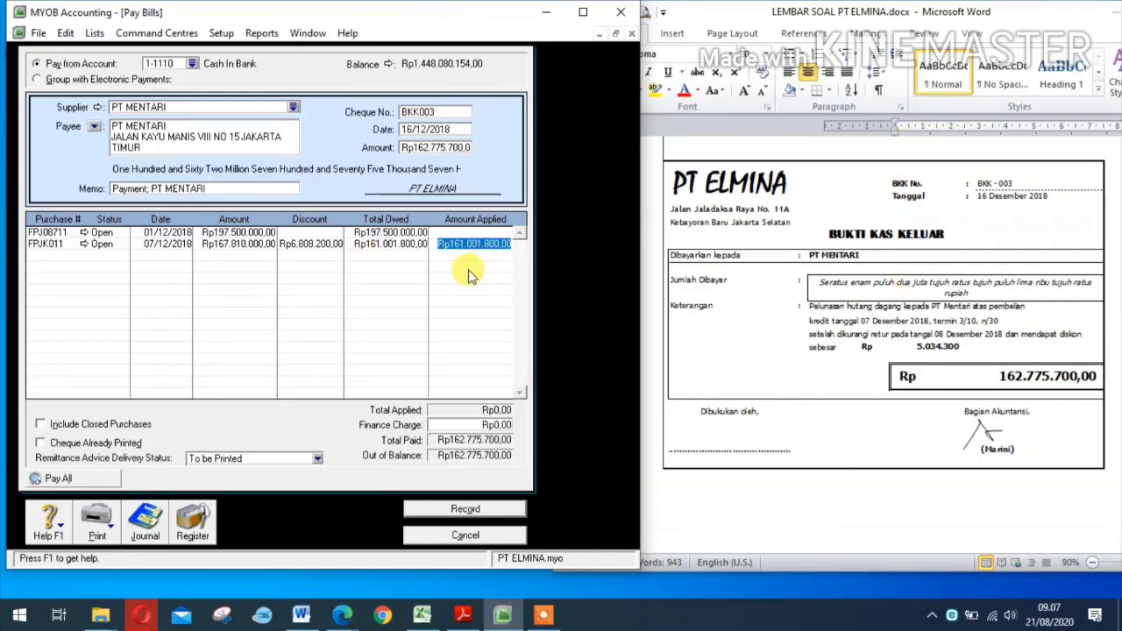
click(314, 244)
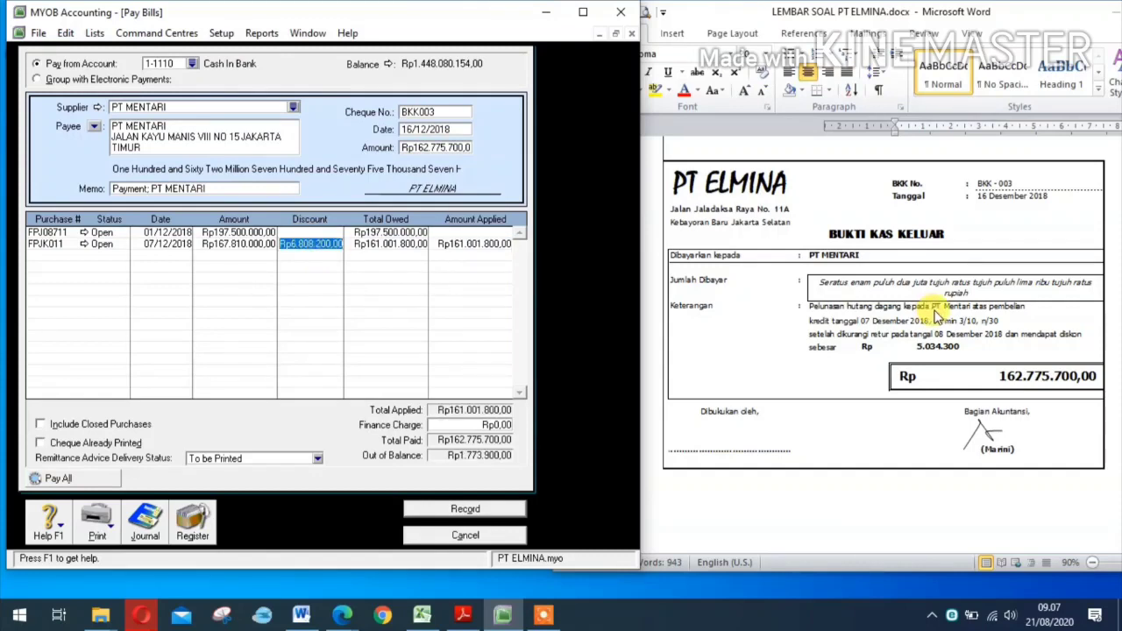
text(5034300)
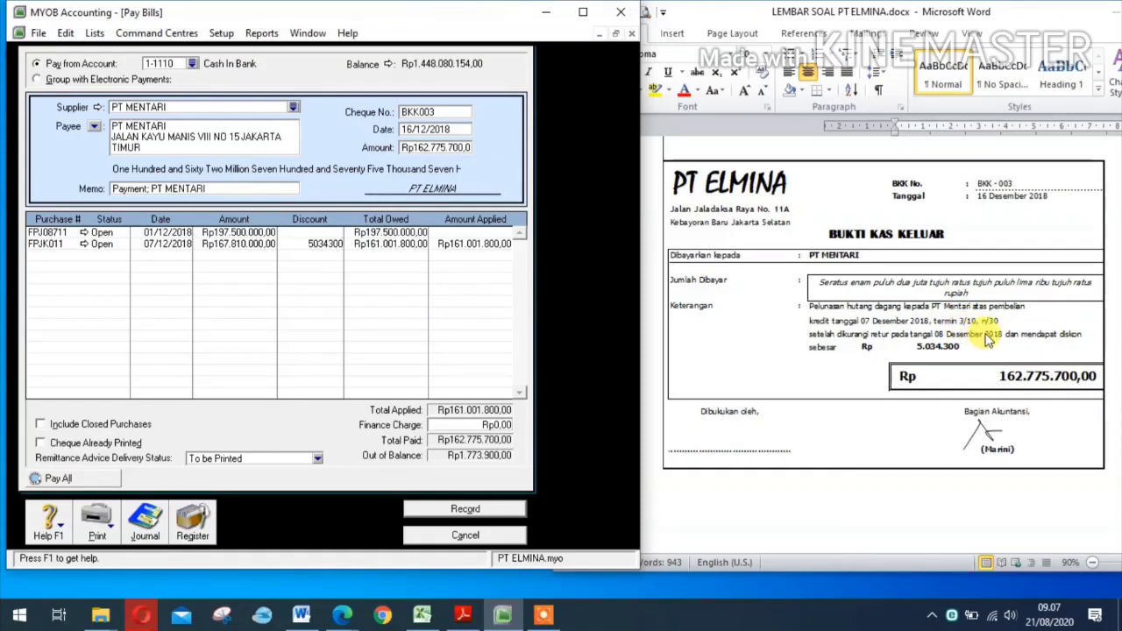
key(Tab)
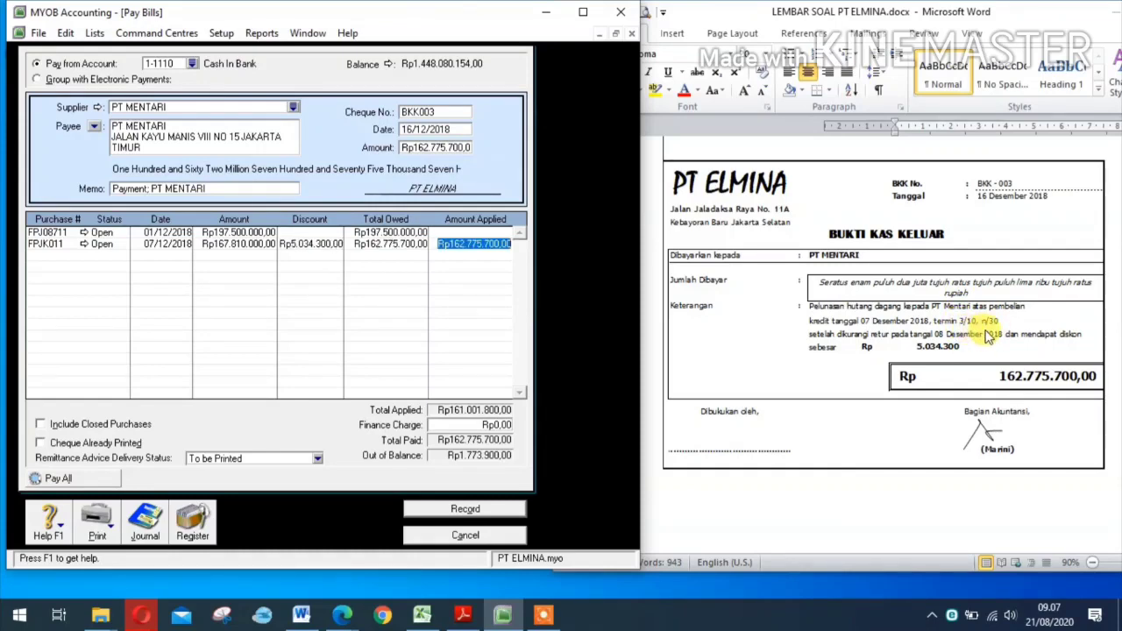
key(Tab)
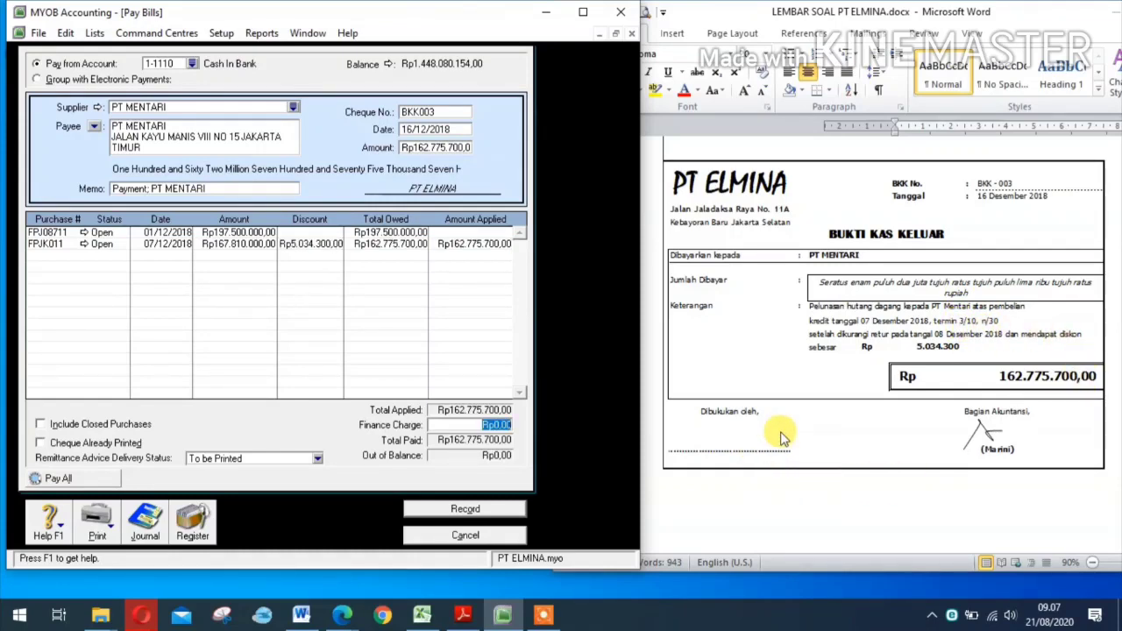
Step: Review the journal recap of payment BKK003, record it with the debit memo printing postponed, and return to the command centre
key(ctrl+r)
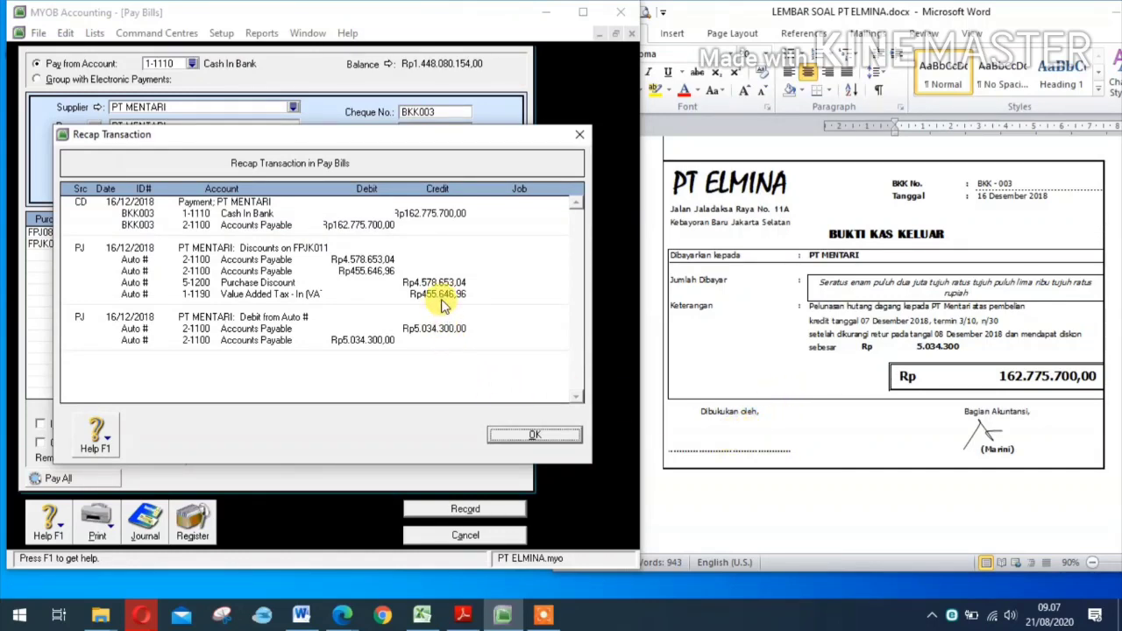
click(532, 435)
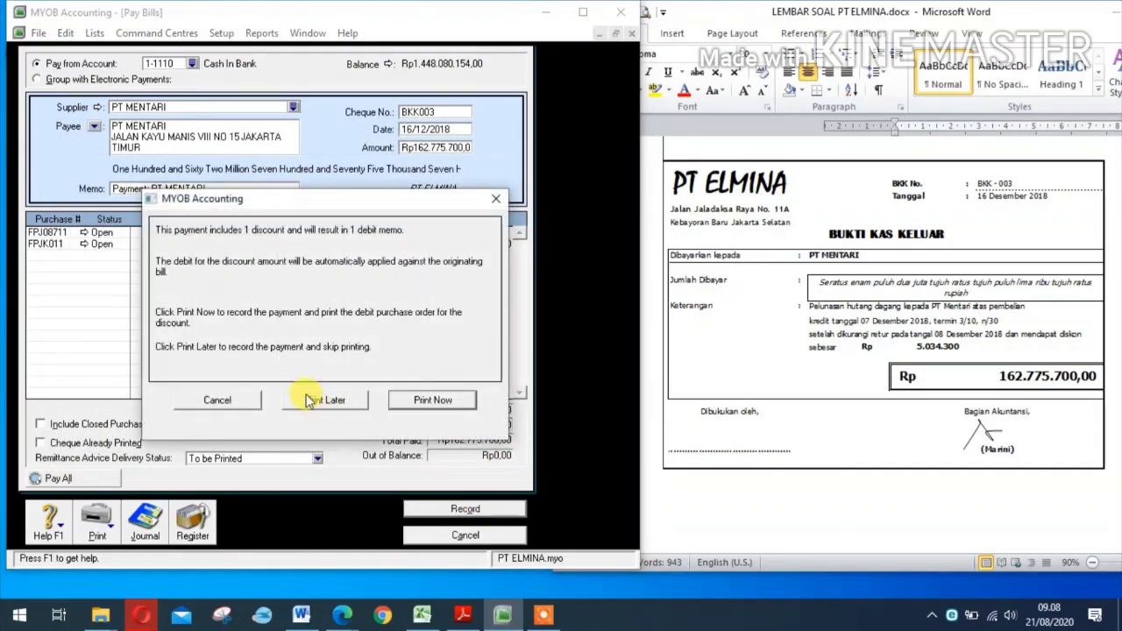
click(308, 400)
click(466, 536)
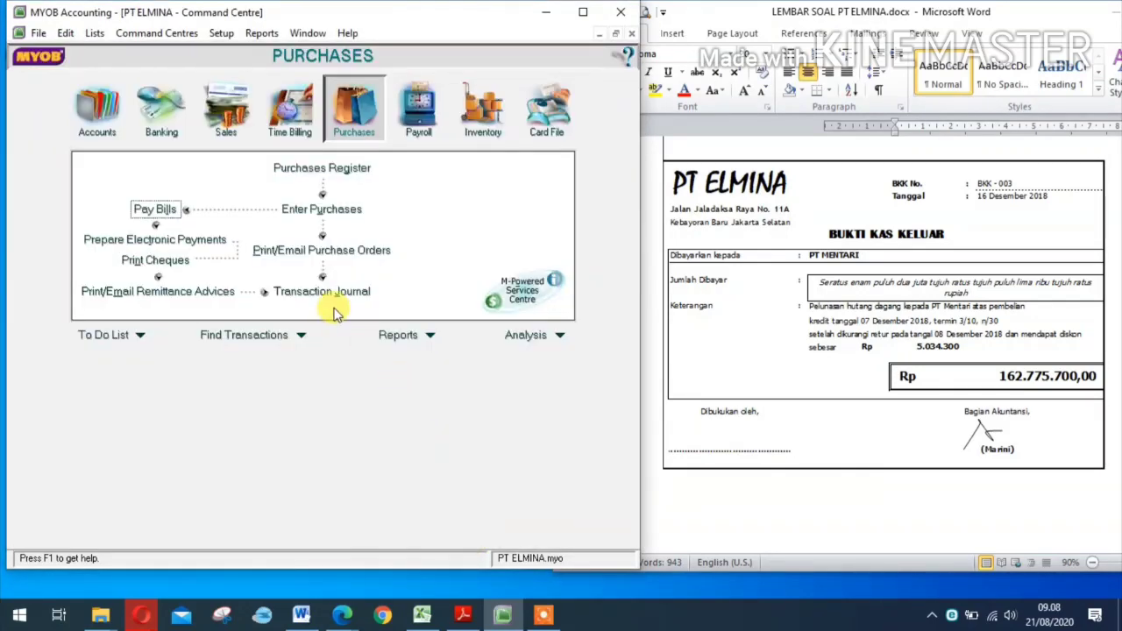
Step: Open the 16/12/2018 discount entry on FPJK011 from the purchases journal and change the tax code of both PPN lines to N-T
click(320, 293)
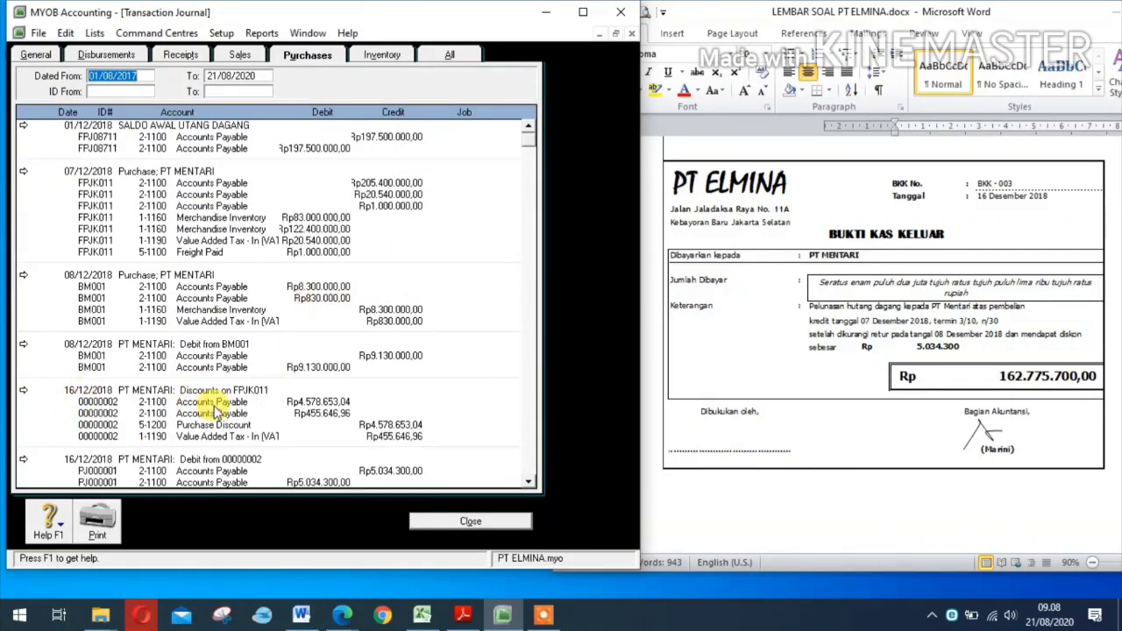
click(21, 388)
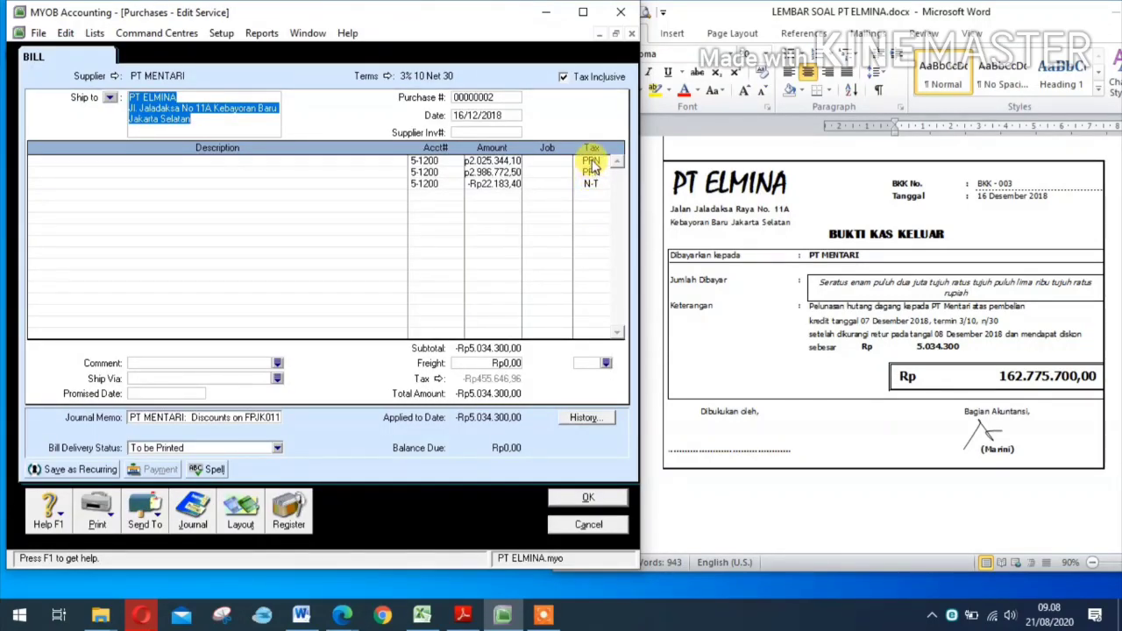
click(591, 162)
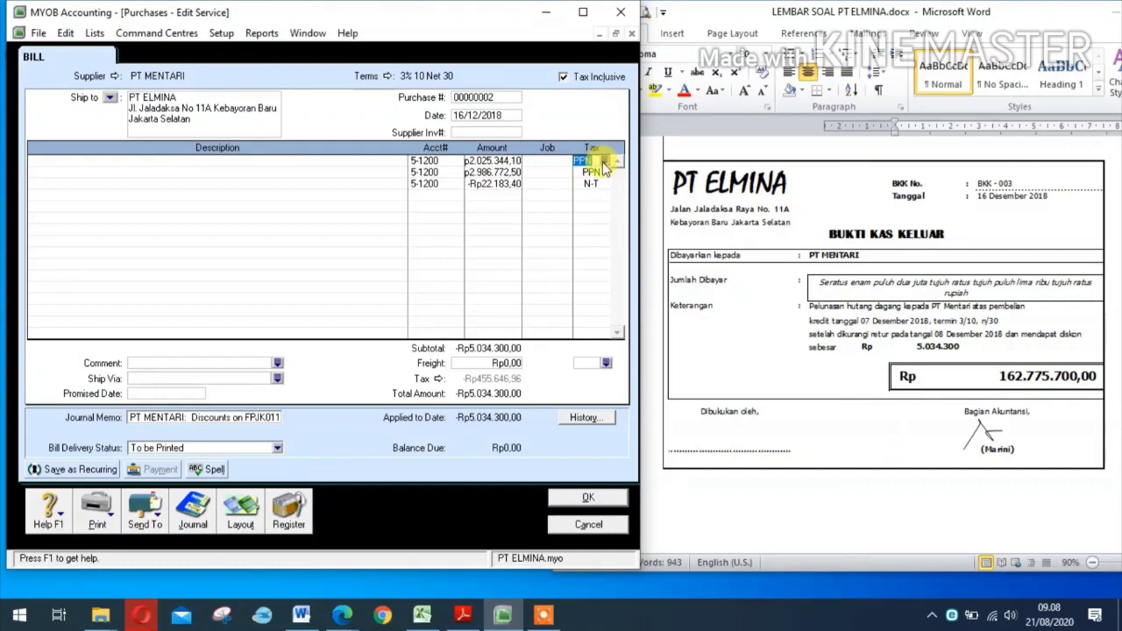
click(603, 165)
click(247, 263)
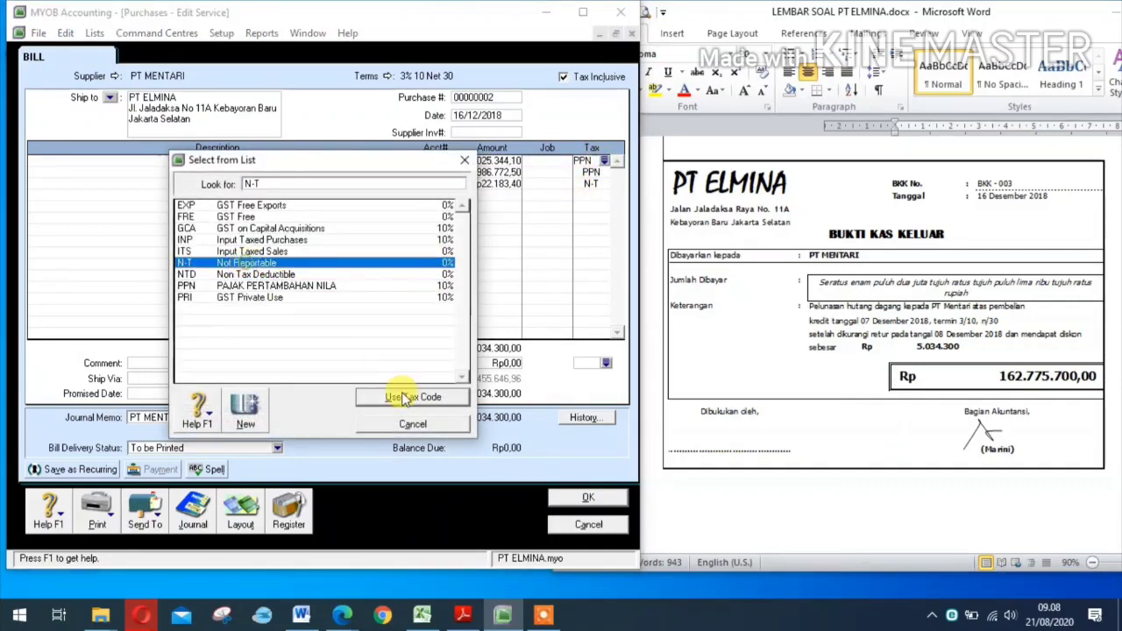
click(405, 398)
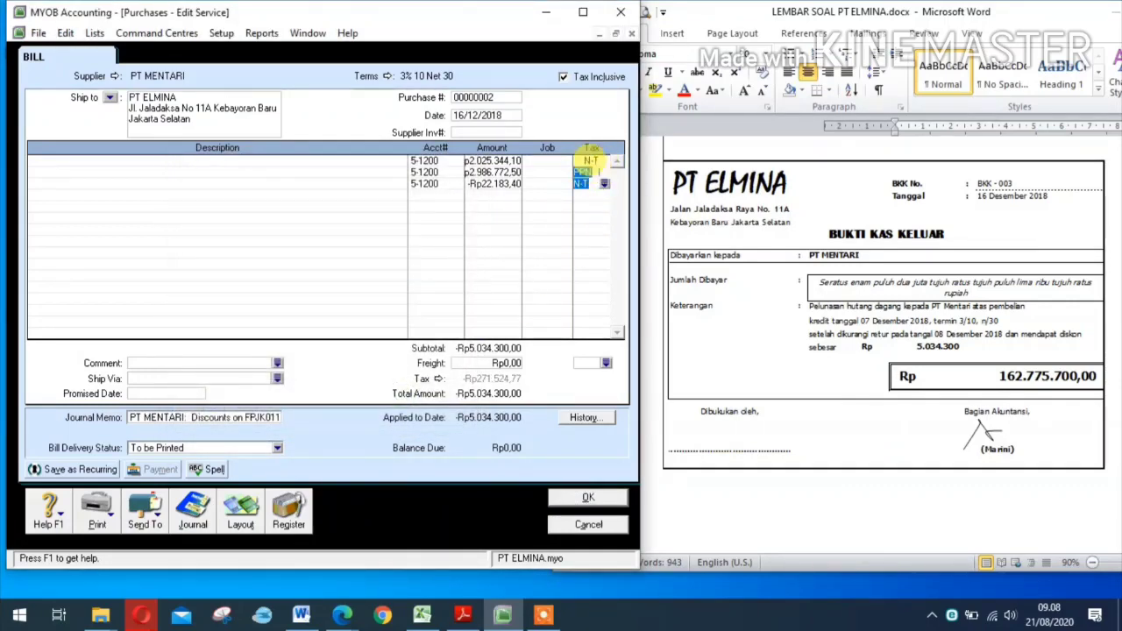
click(605, 172)
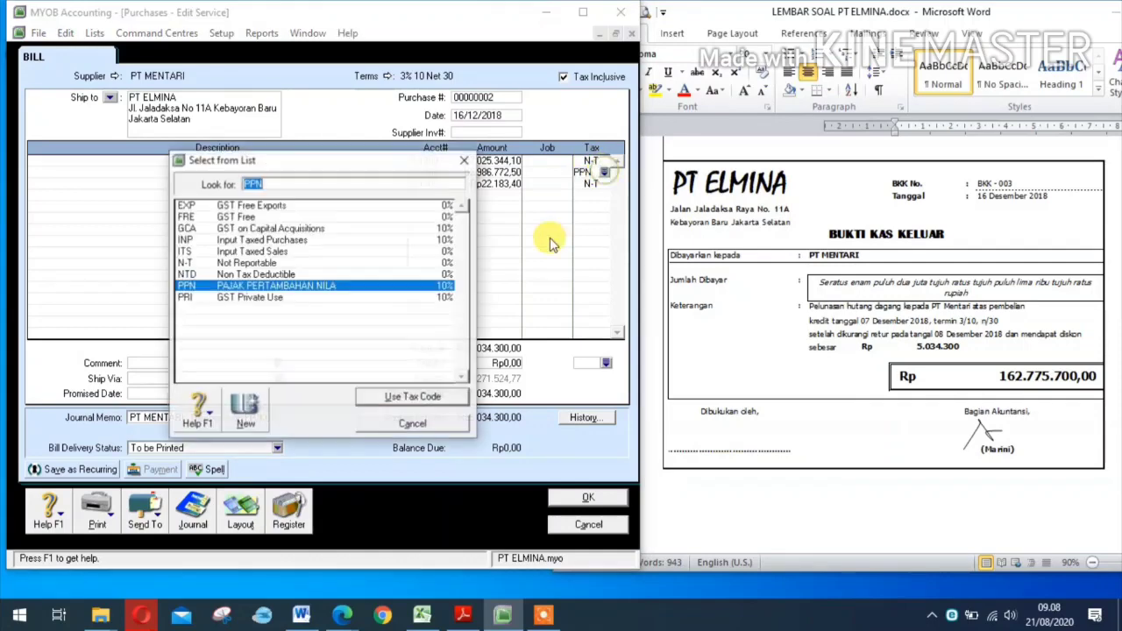
click(268, 264)
click(389, 398)
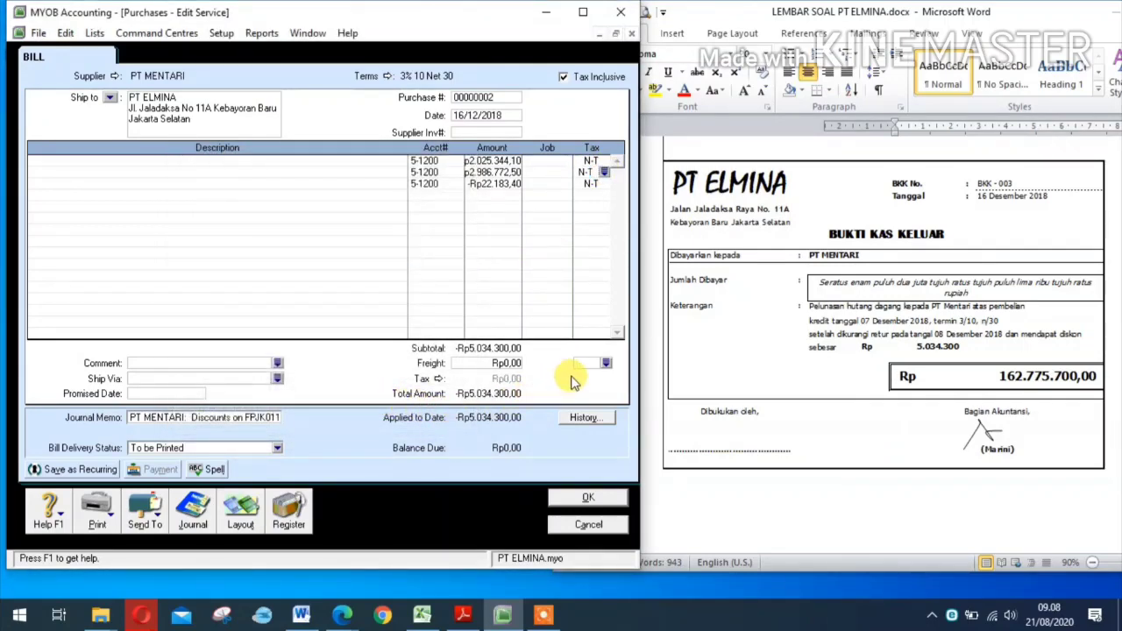
Step: Make the discount entry not tax inclusive, save it and close the transaction journal
click(564, 78)
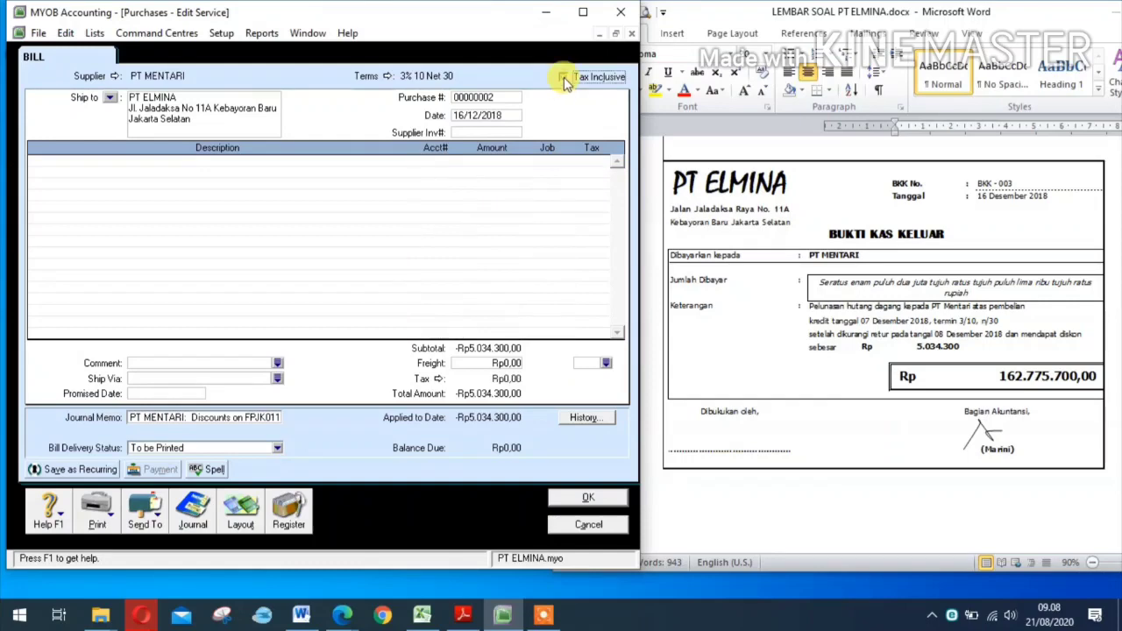
click(591, 498)
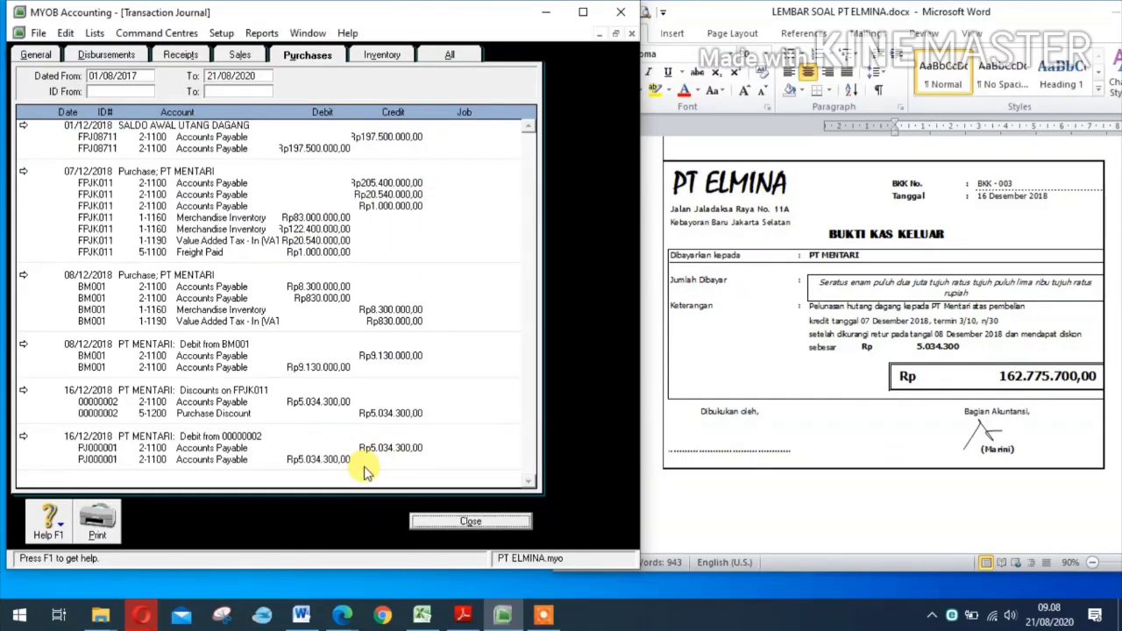
click(460, 520)
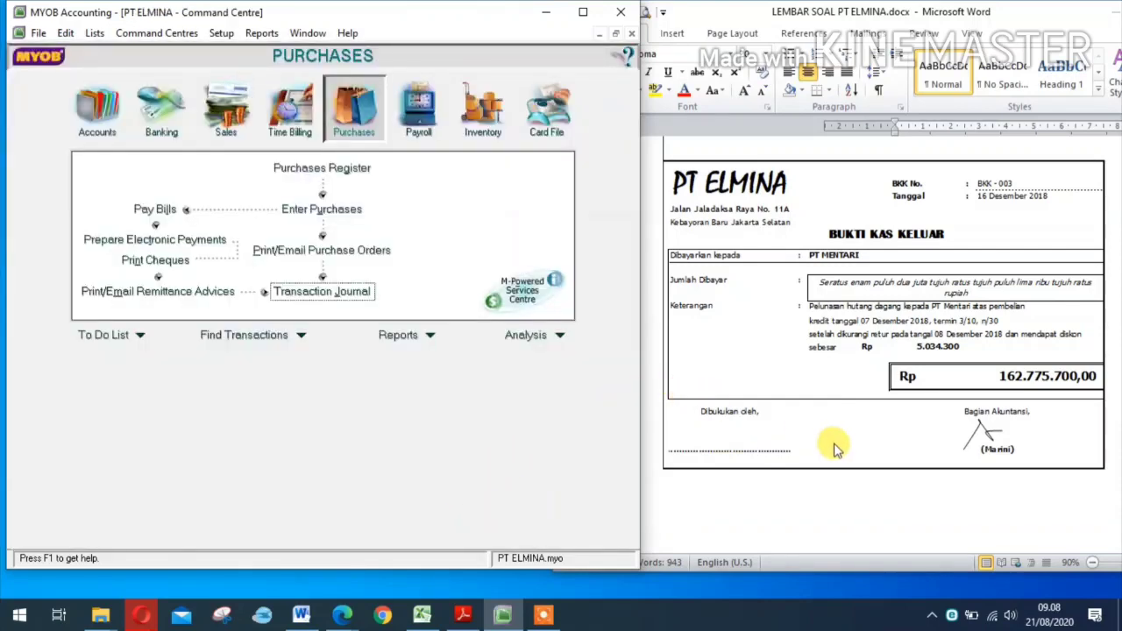
Step: Bring sales invoice FPJK-013 into view and start a sales invoice for customer PT DALLAS, numbered FPJK013 and dated 18/12/2018
scroll(848, 437, down, 6)
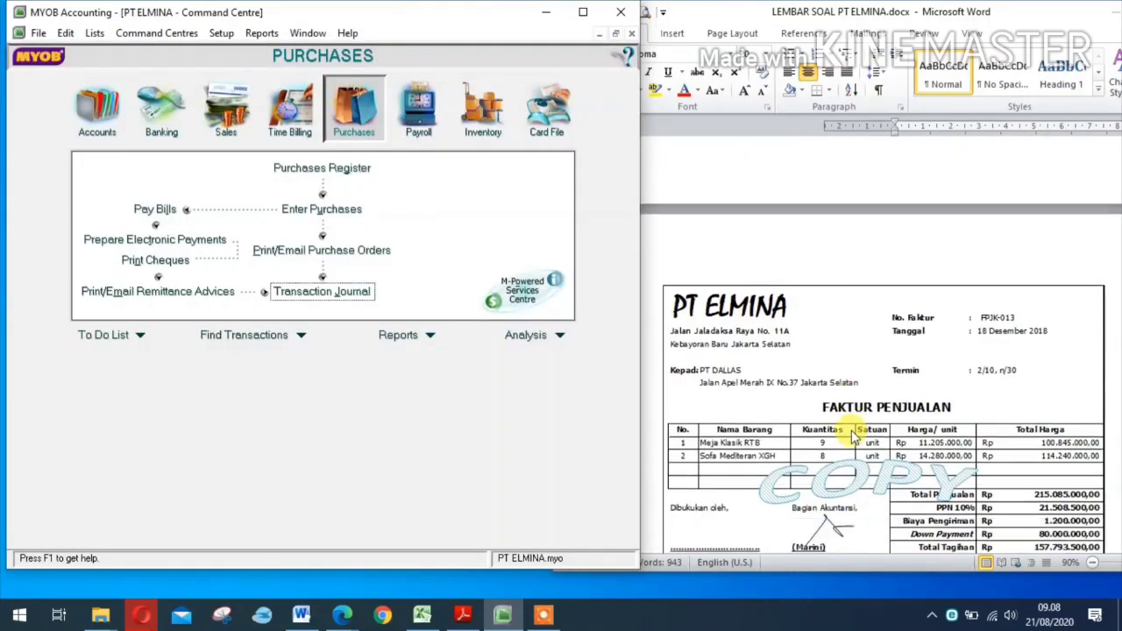
scroll(855, 436, down, 3)
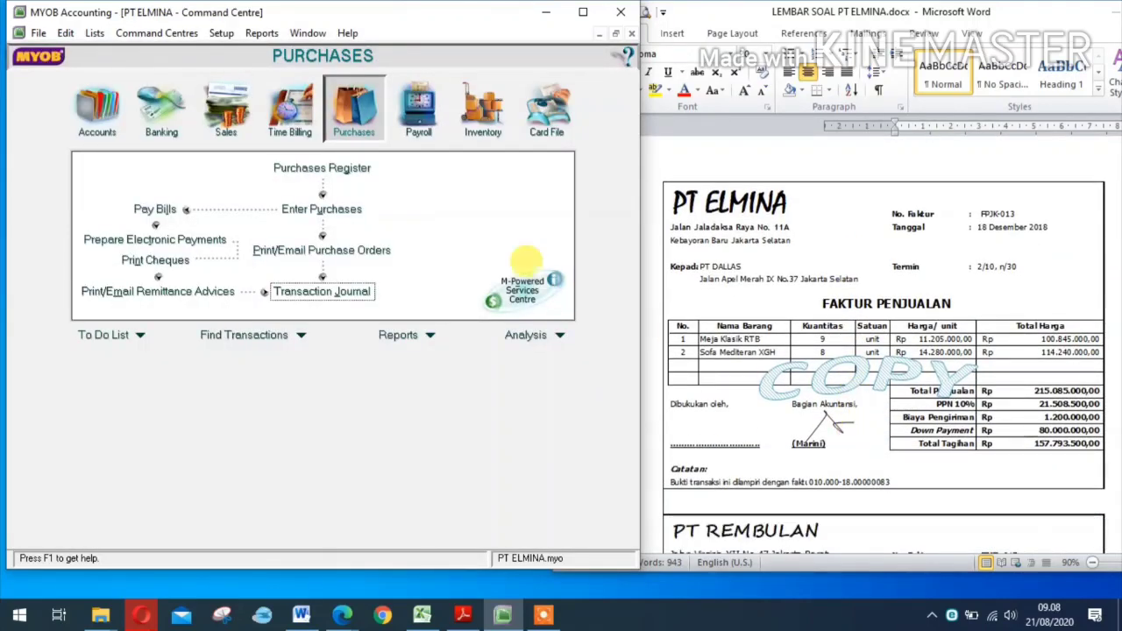
click(226, 109)
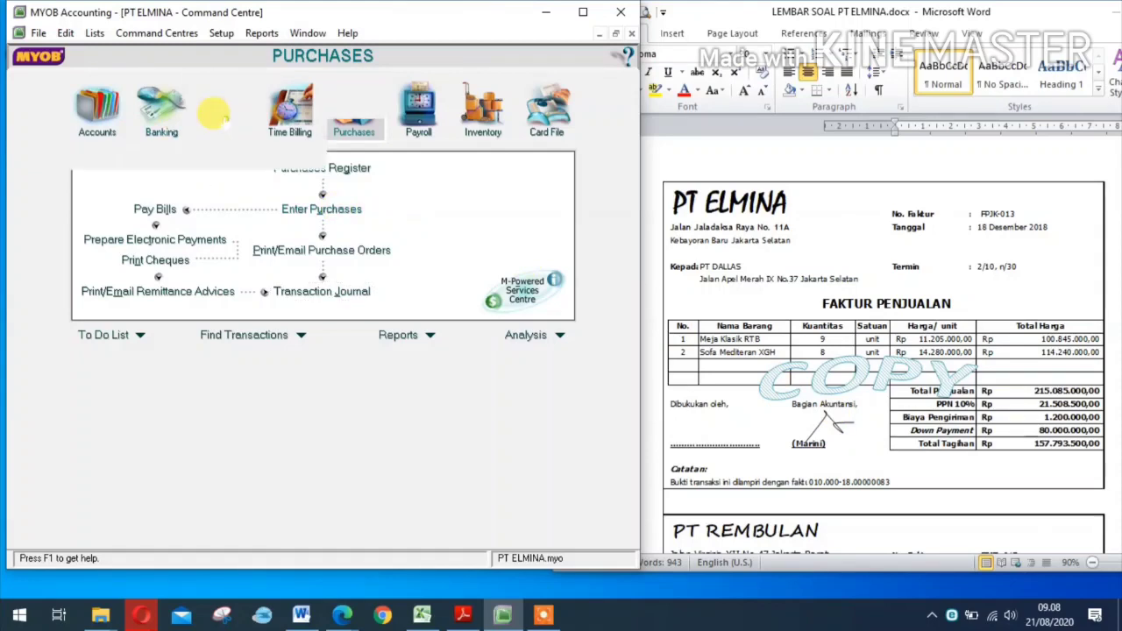
click(319, 207)
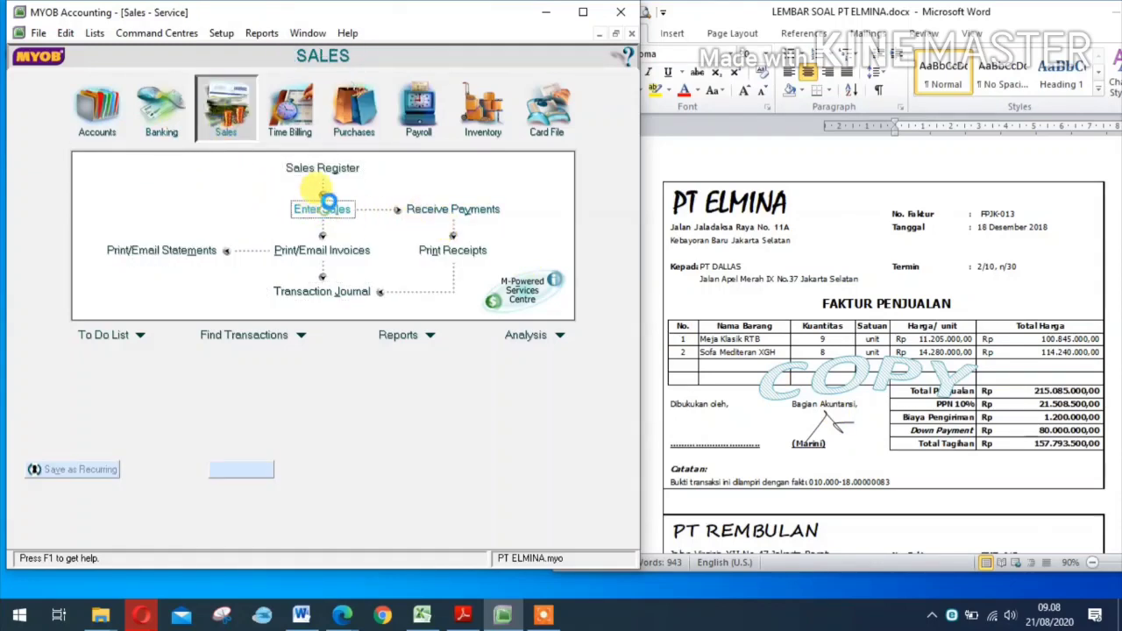
click(276, 77)
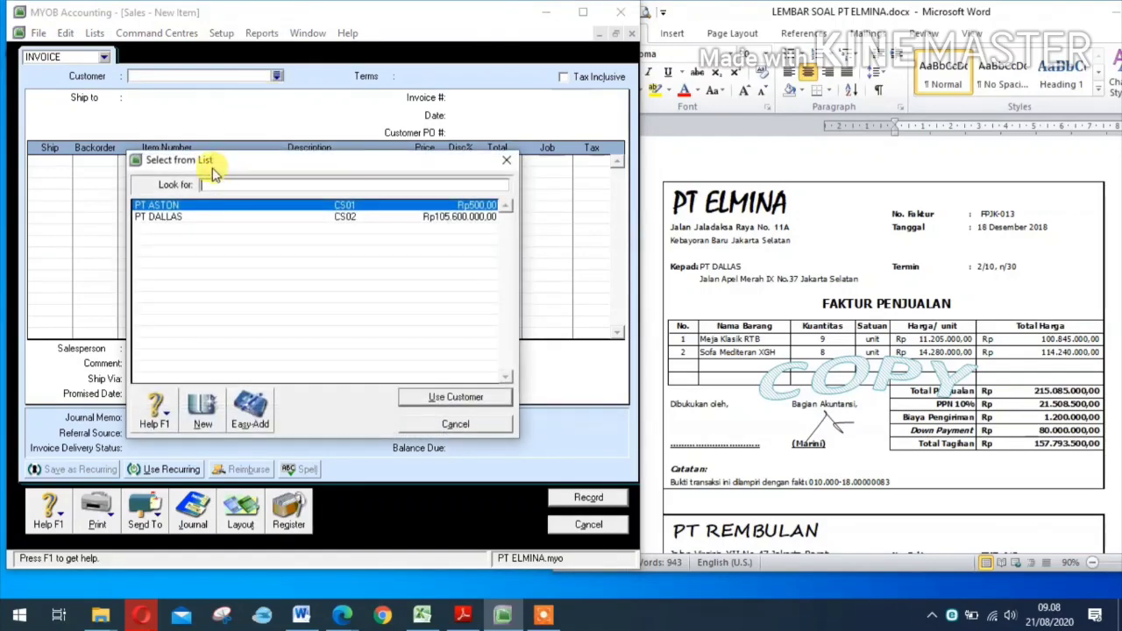
click(223, 215)
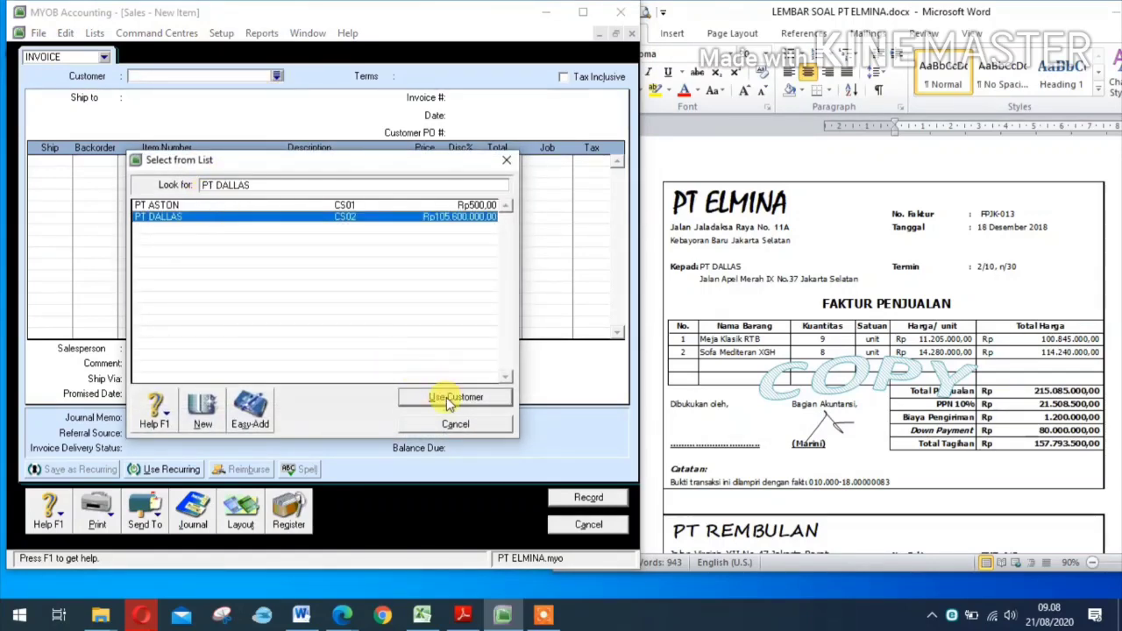
click(455, 396)
click(471, 101)
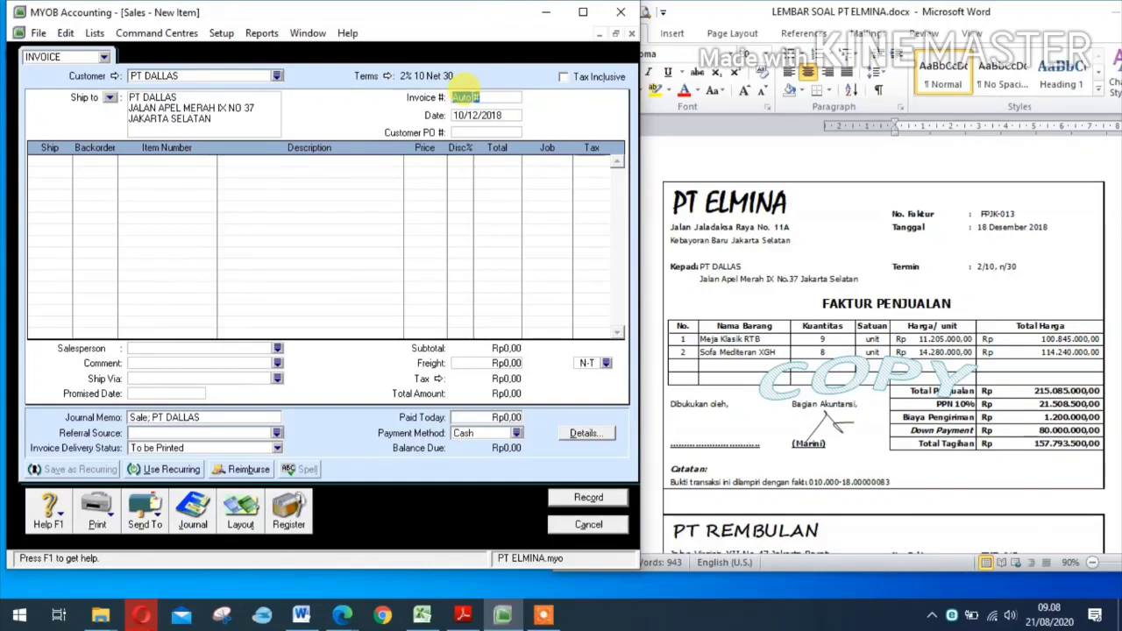
text(FPJK013)
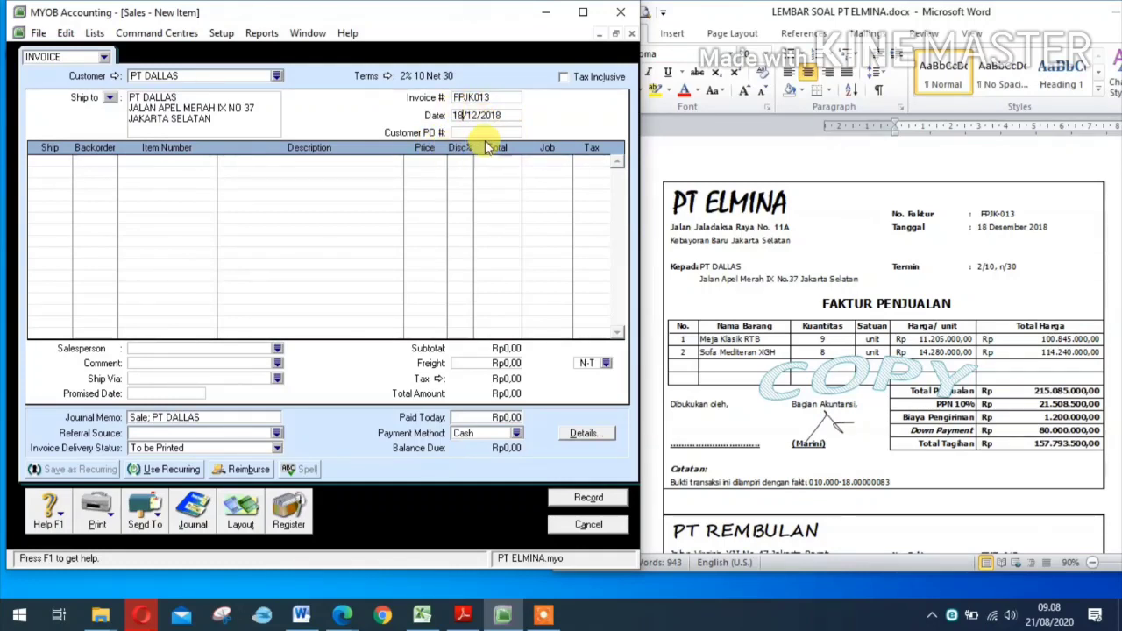
Step: Enter the first invoice line as 9 units of item RTB, Meja Klasik RTB, priced at Rp11.205.000 each
click(52, 161)
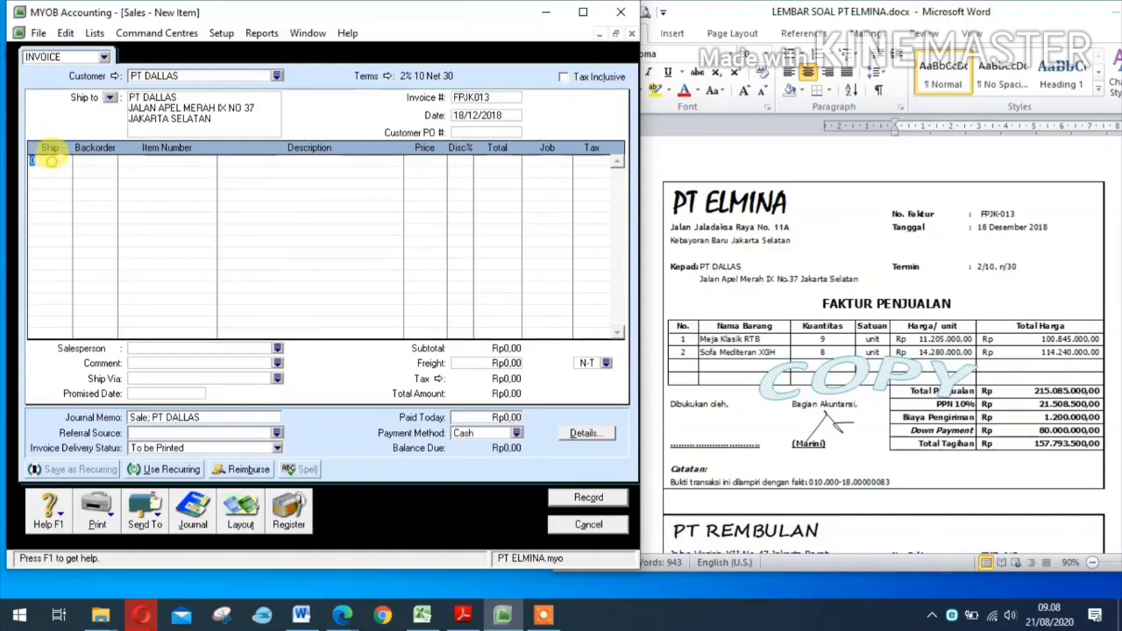
key(Tab)
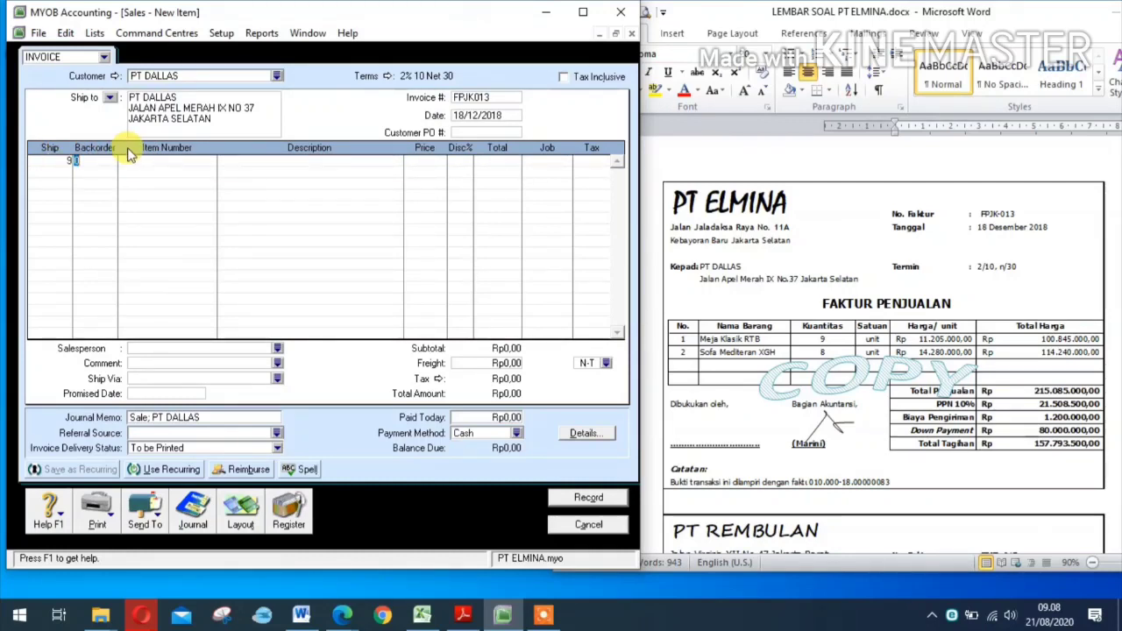
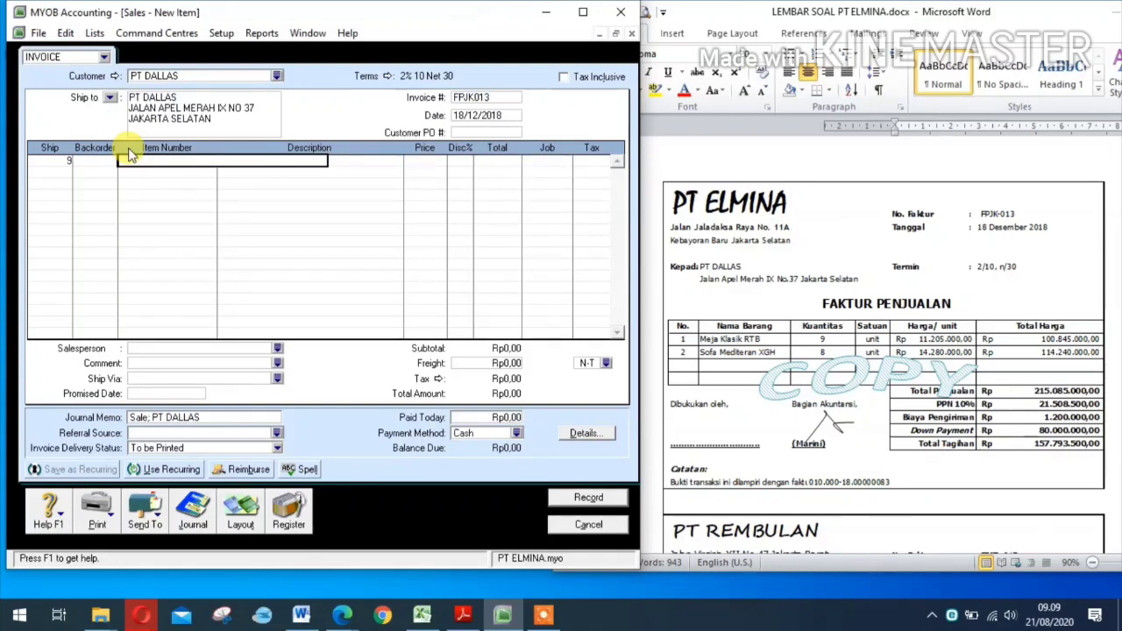
key(Tab)
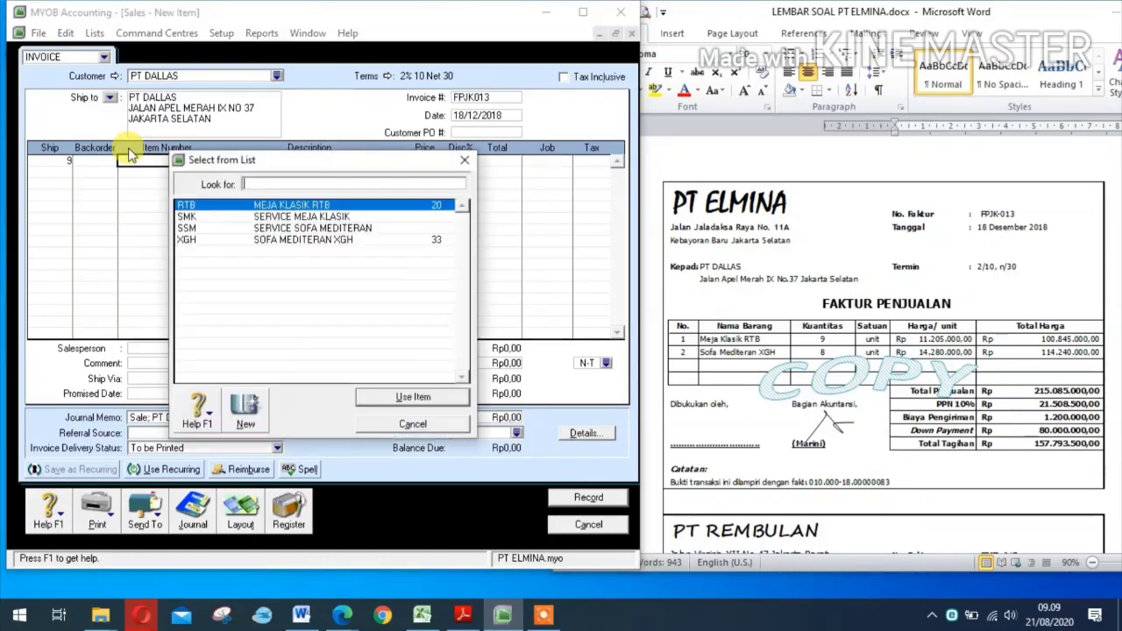
click(439, 397)
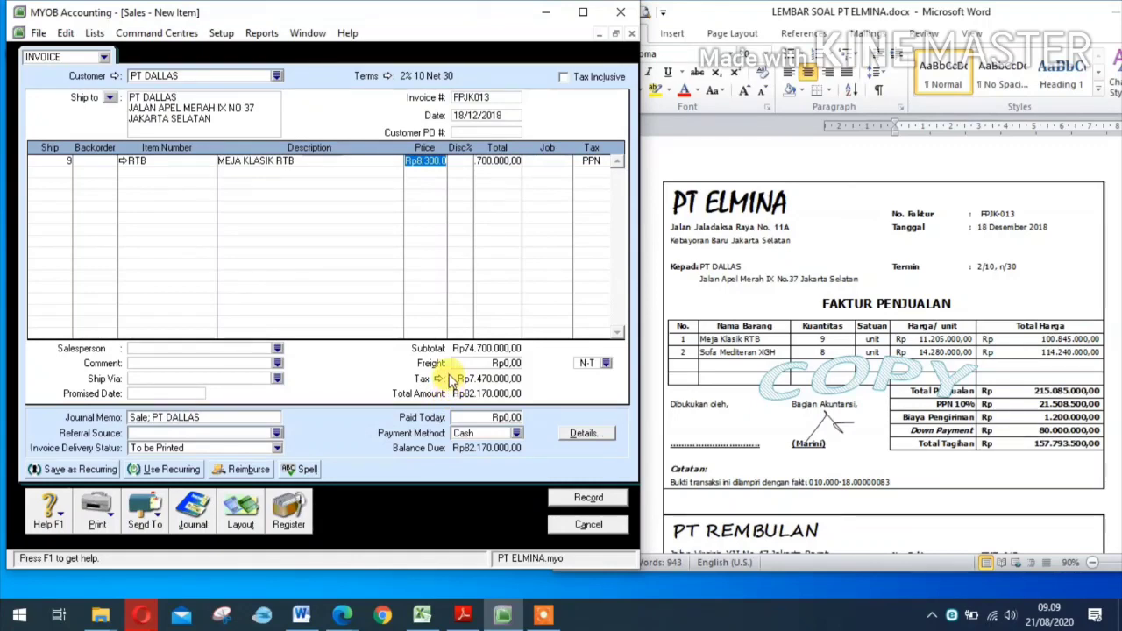
text(11205)
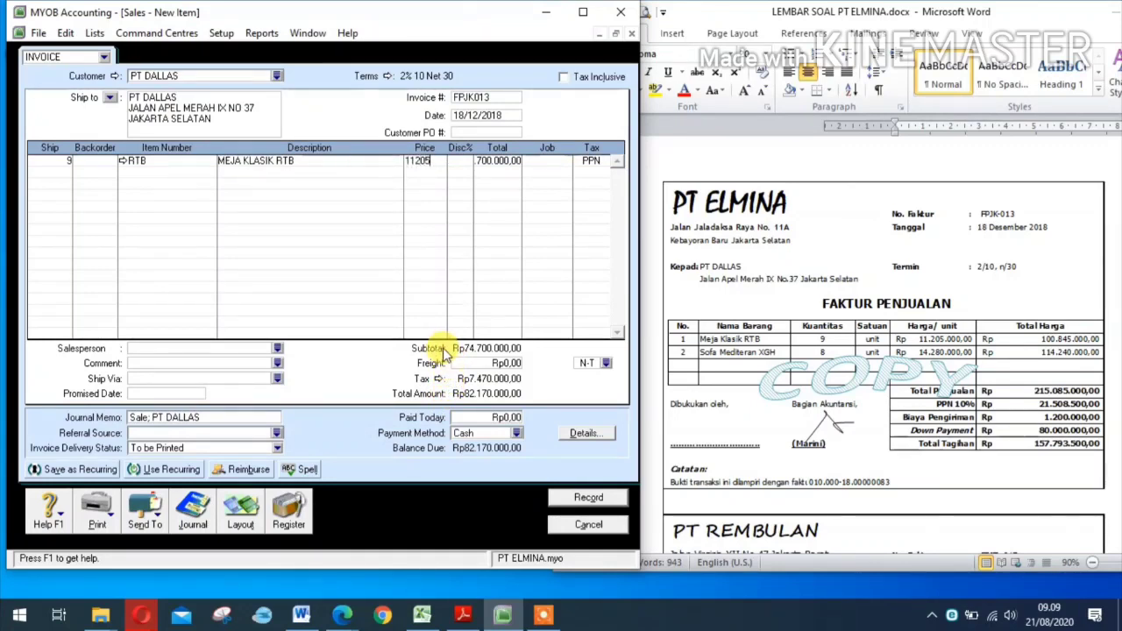
text(000)
key(Tab)
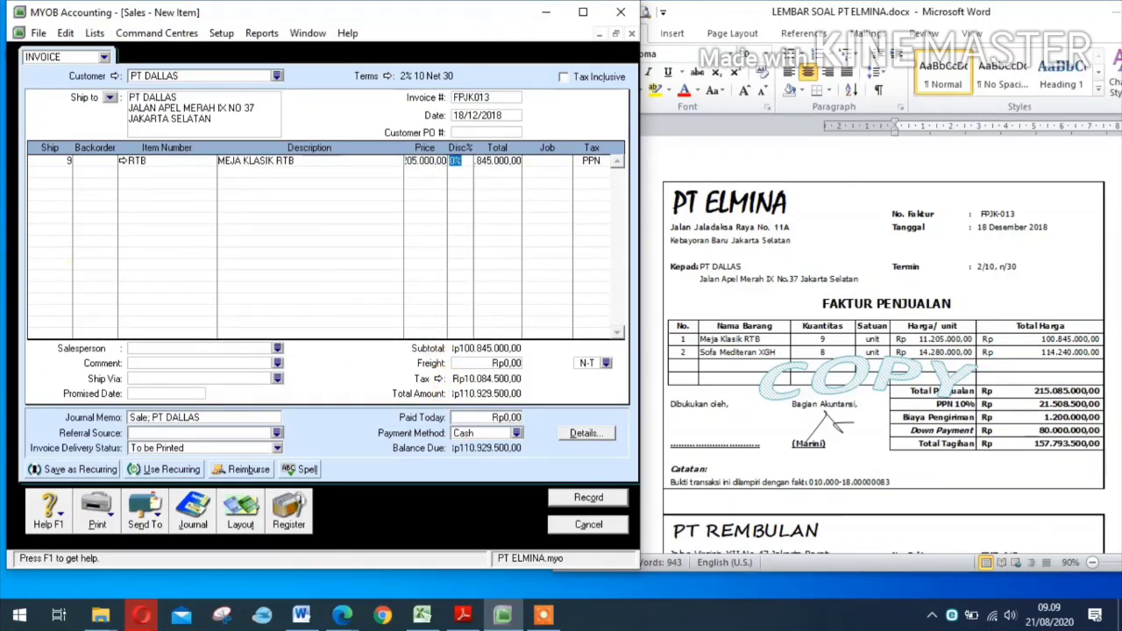
Step: Add a second invoice line for 8 units of item XGH, Sofa Mediteran XGH, priced at Rp14.280.000 each
click(54, 173)
key(Tab)
key(Tab)
key(Tab)
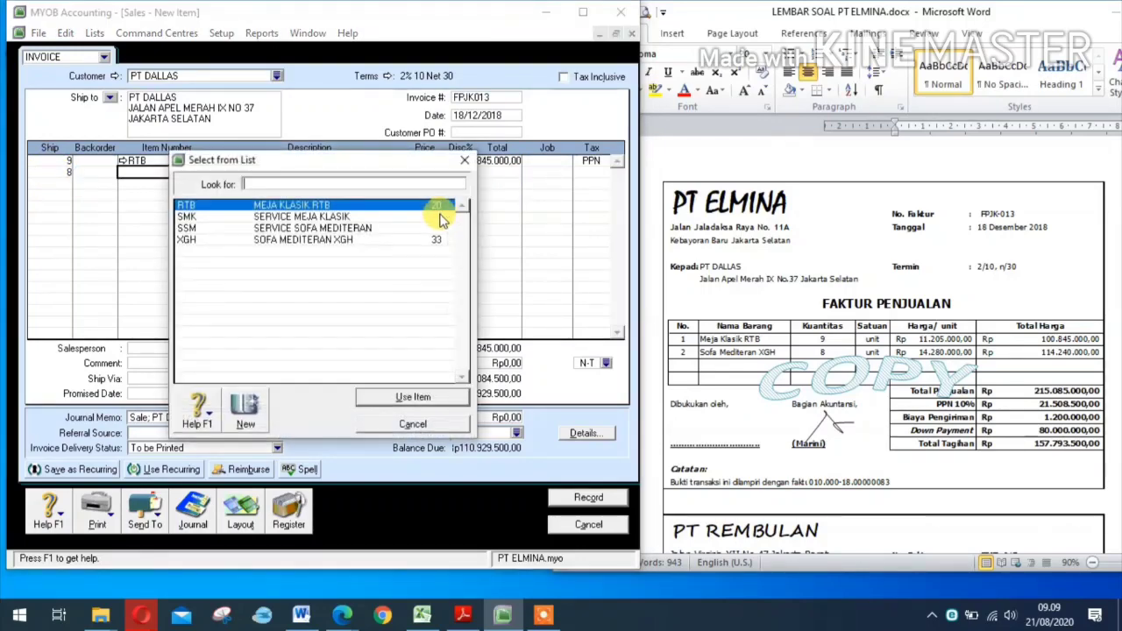
click(326, 241)
click(425, 397)
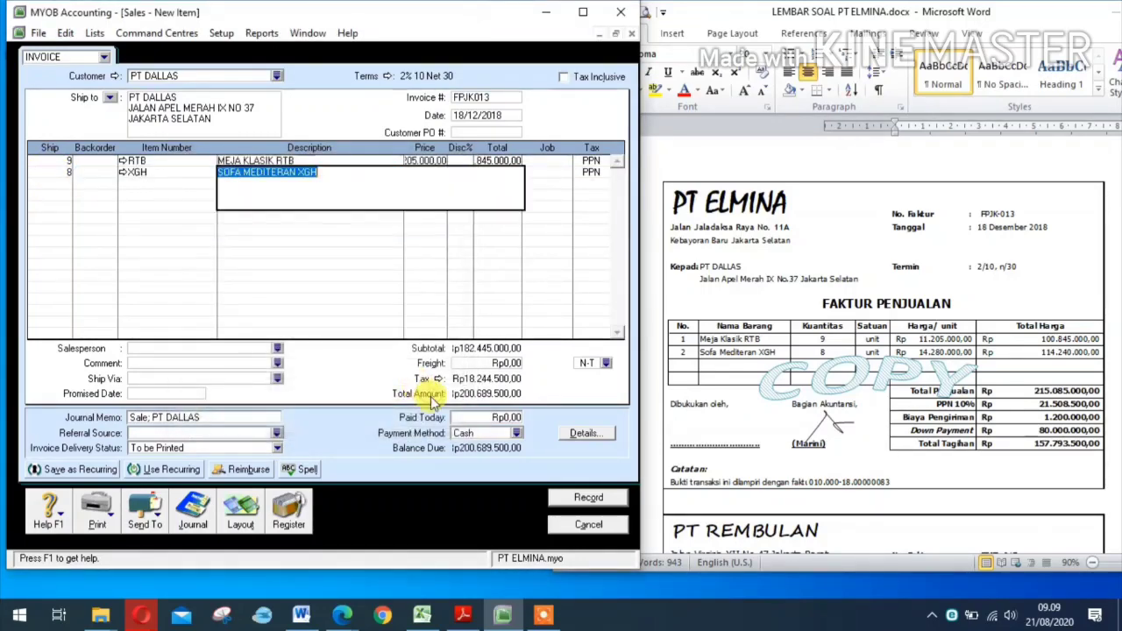
key(Tab)
text(14)
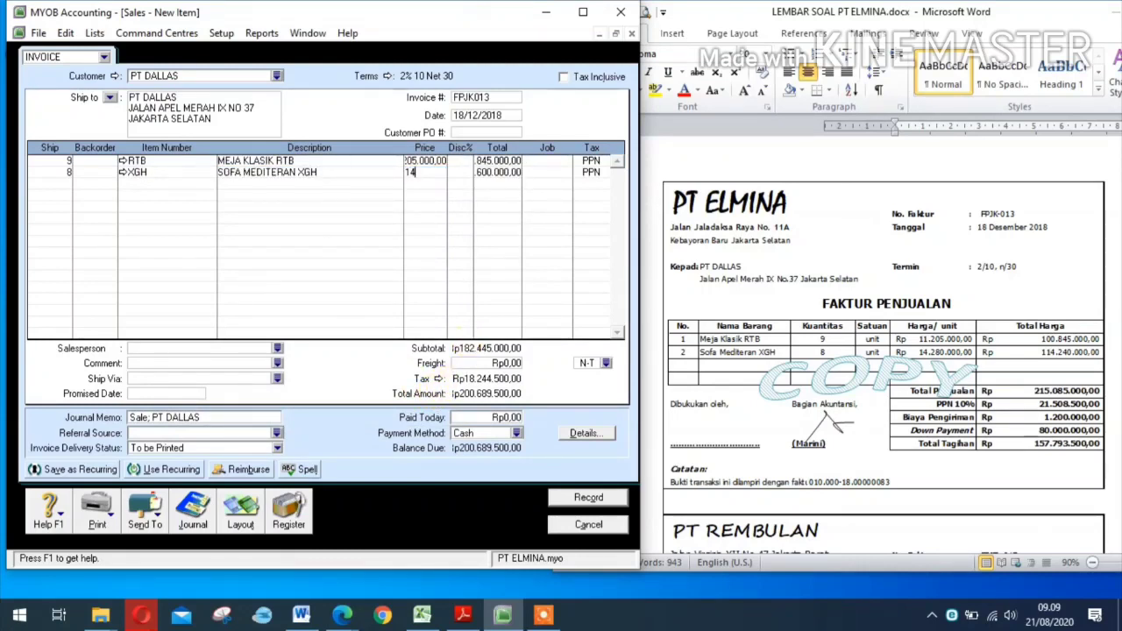
text(280000)
key(Tab)
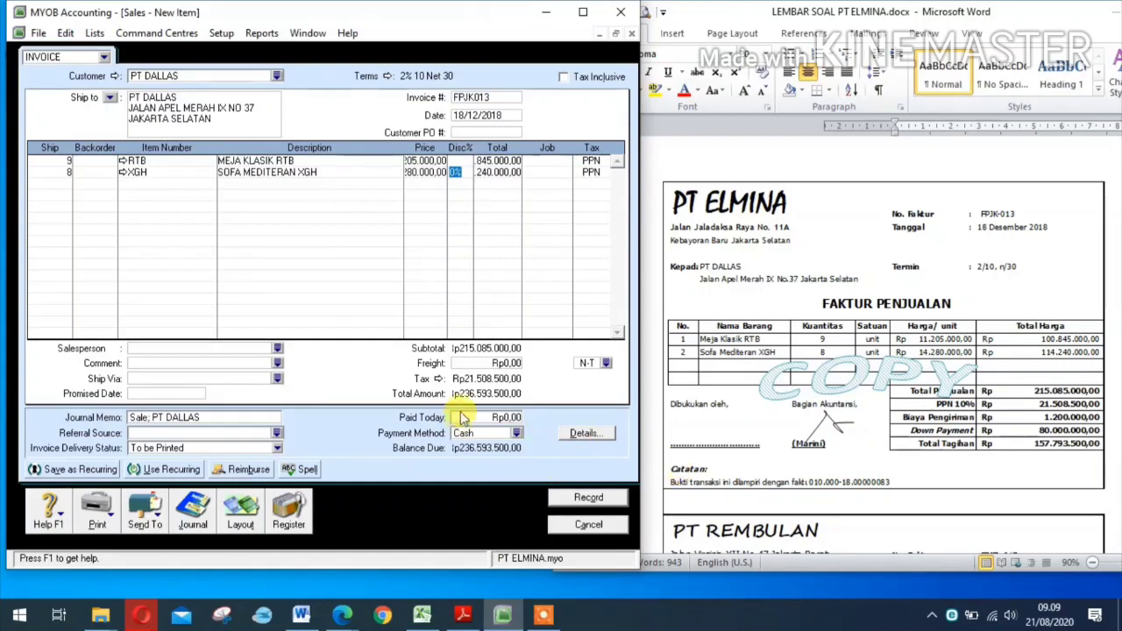
Step: Set the invoice's freight to Rp1.200.000 and the amount paid today to Rp80.000.000
click(476, 362)
text(12)
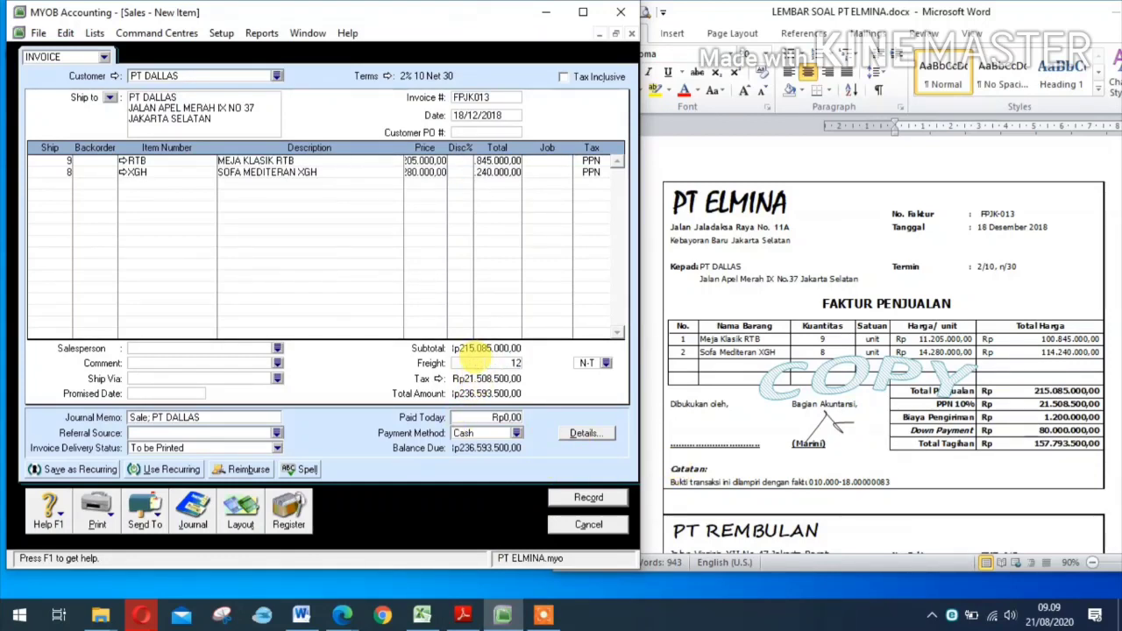
text(00000)
key(Tab)
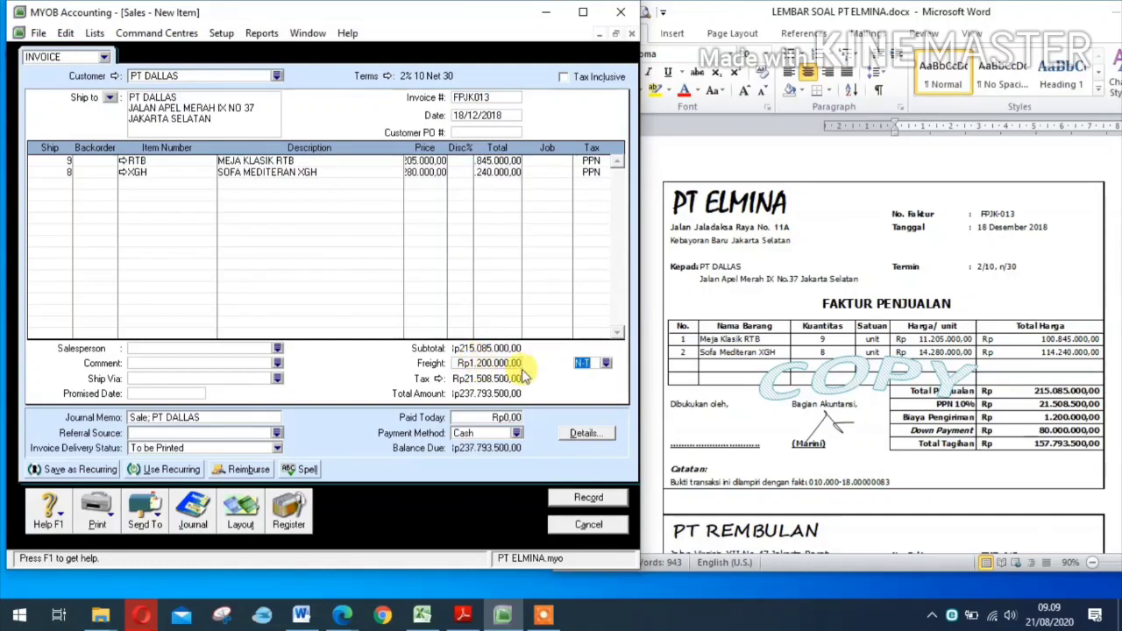
click(482, 415)
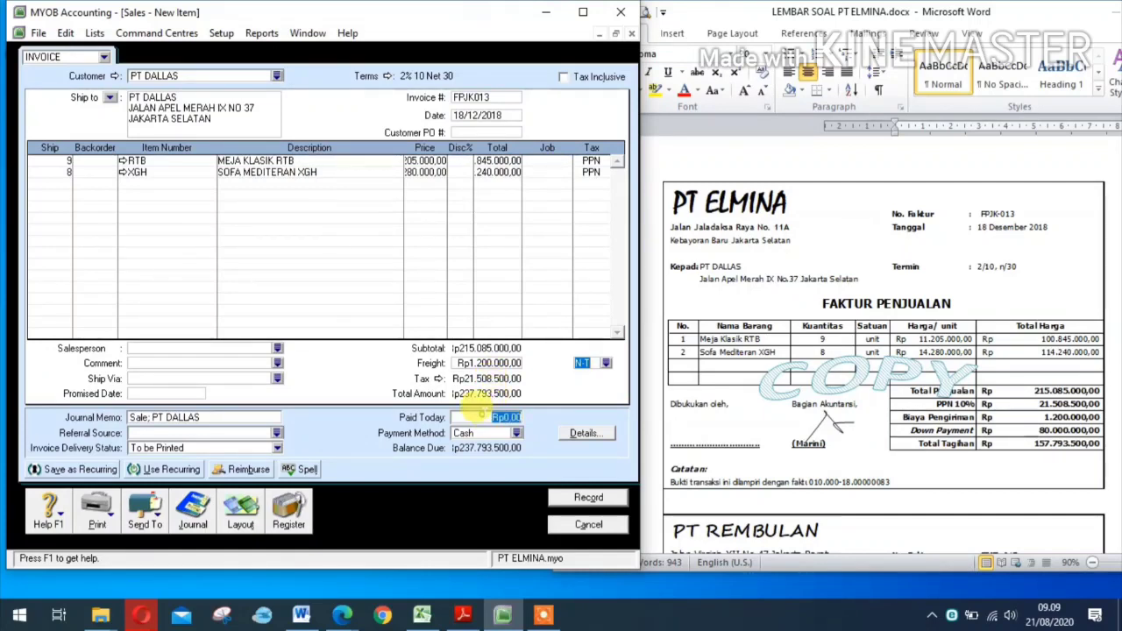
text(80.0)
text(0)
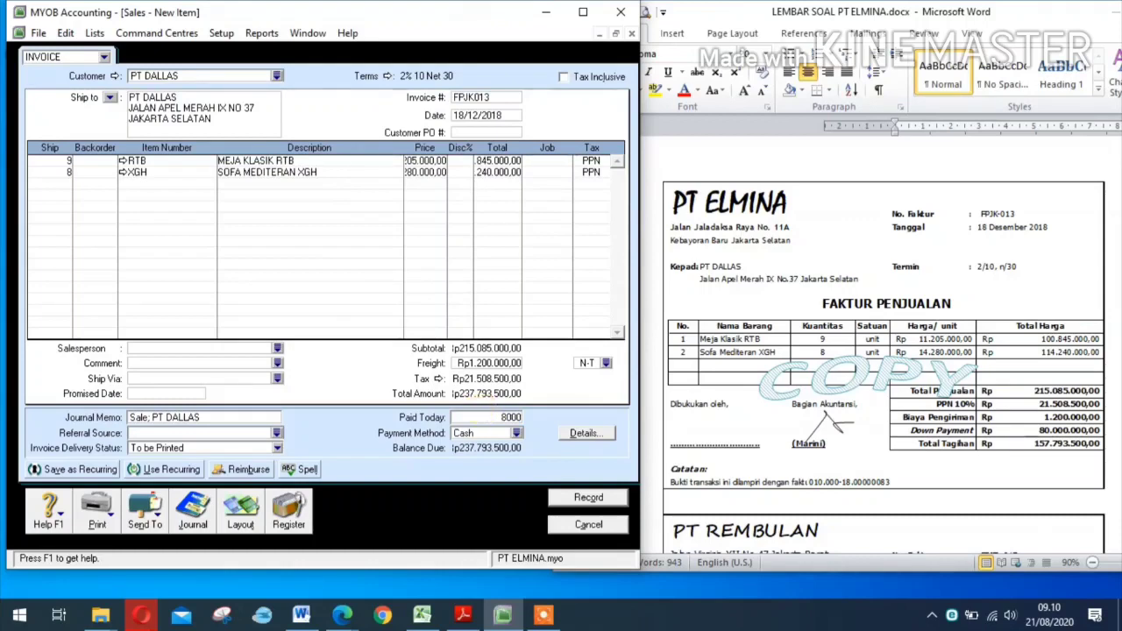
text(0.000)
key(Tab)
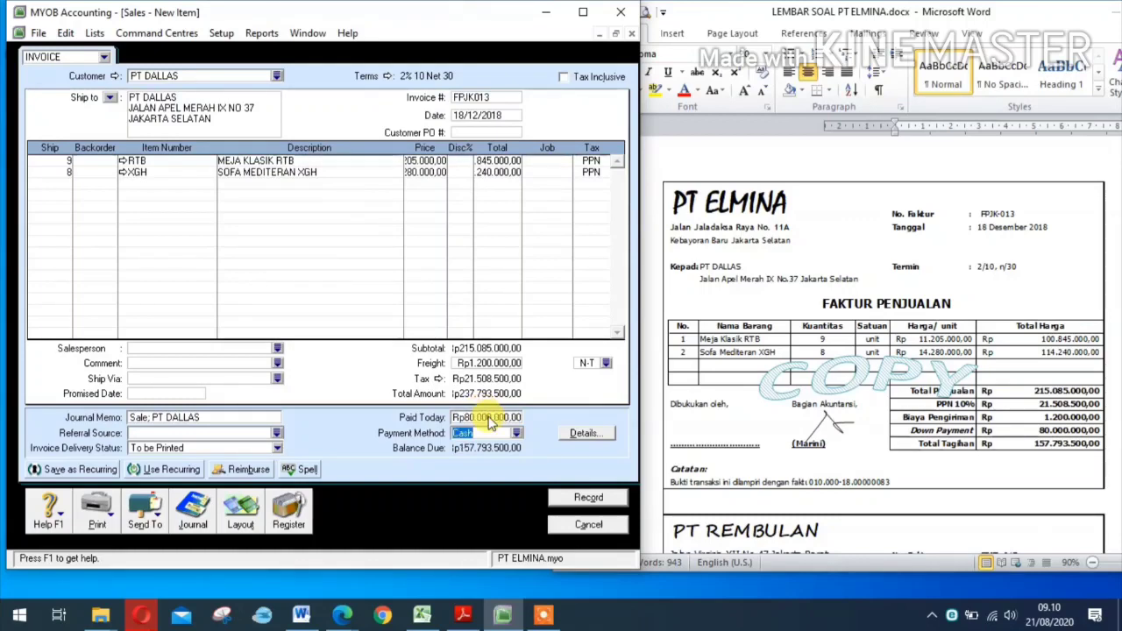
Step: Review the journal recap of invoice FPJK013, record the sale and return to the command centre
key(ctrl+r)
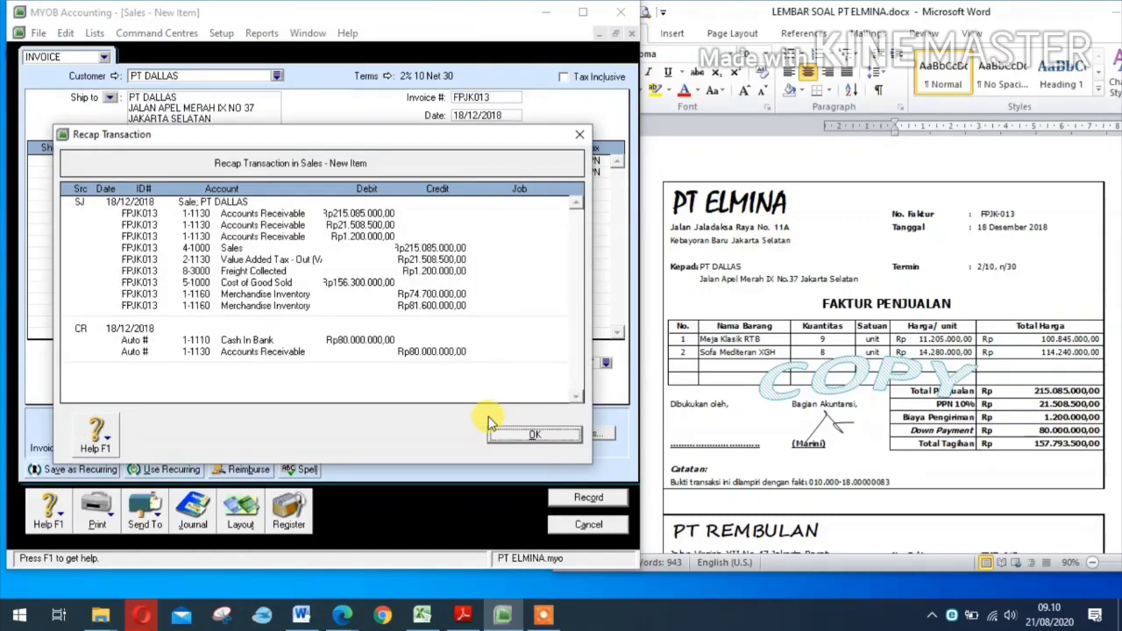
click(531, 436)
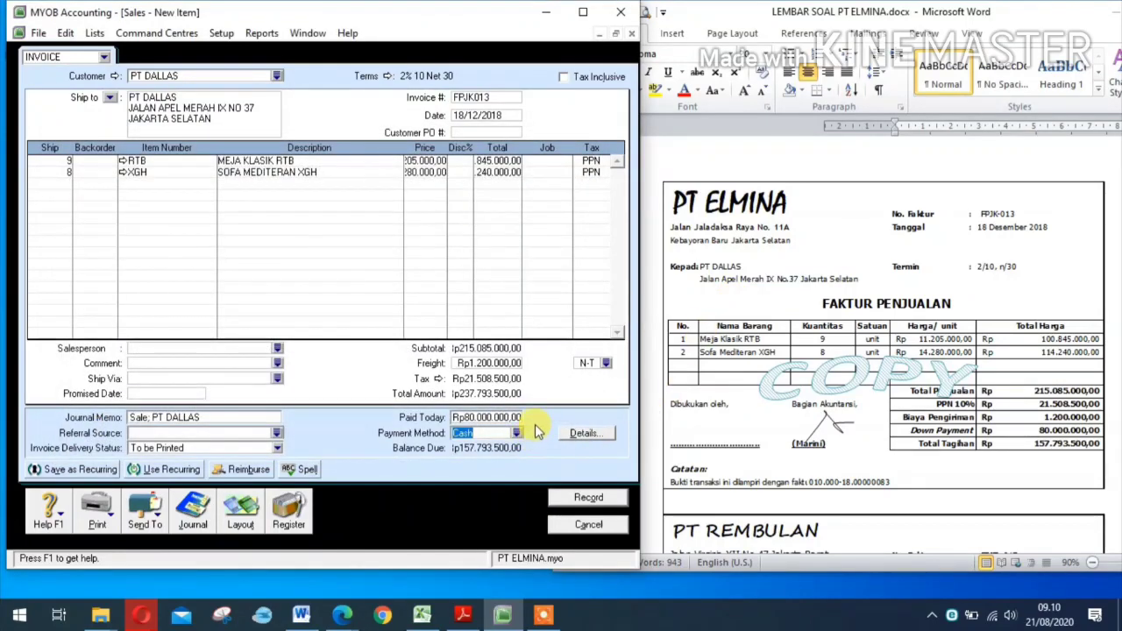
click(591, 499)
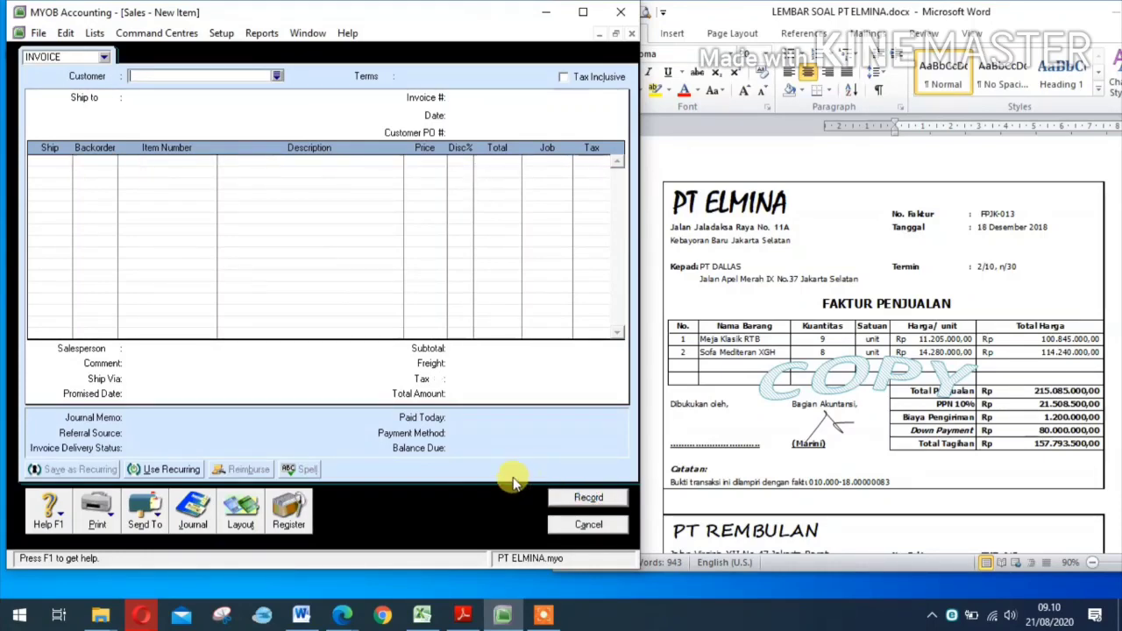
click(572, 519)
Step: Bring invoice FPJT-017 from PT REMBULAN into view and start a purchase bill for supplier PT REMBULAN
scroll(947, 395, down, 4)
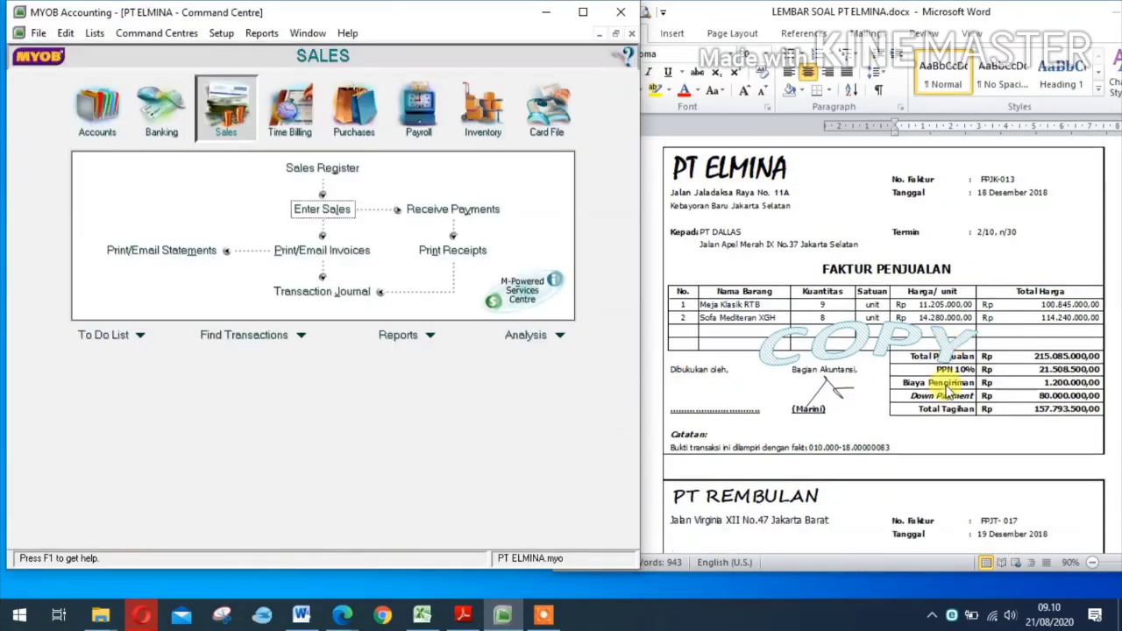
scroll(946, 392, down, 2)
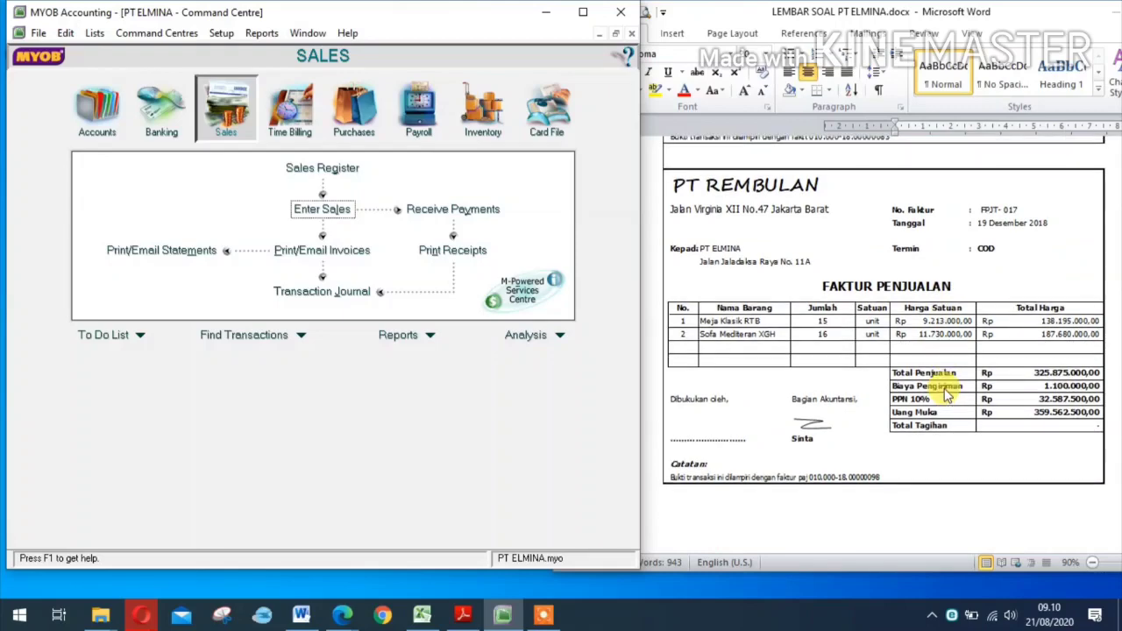
click(341, 129)
click(301, 204)
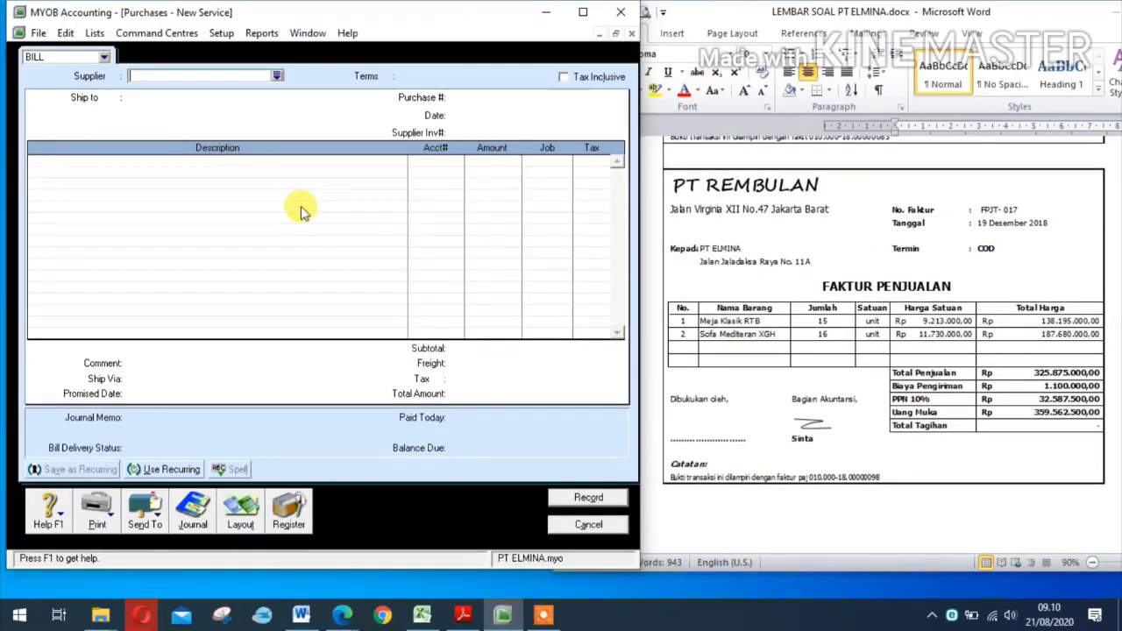
click(277, 75)
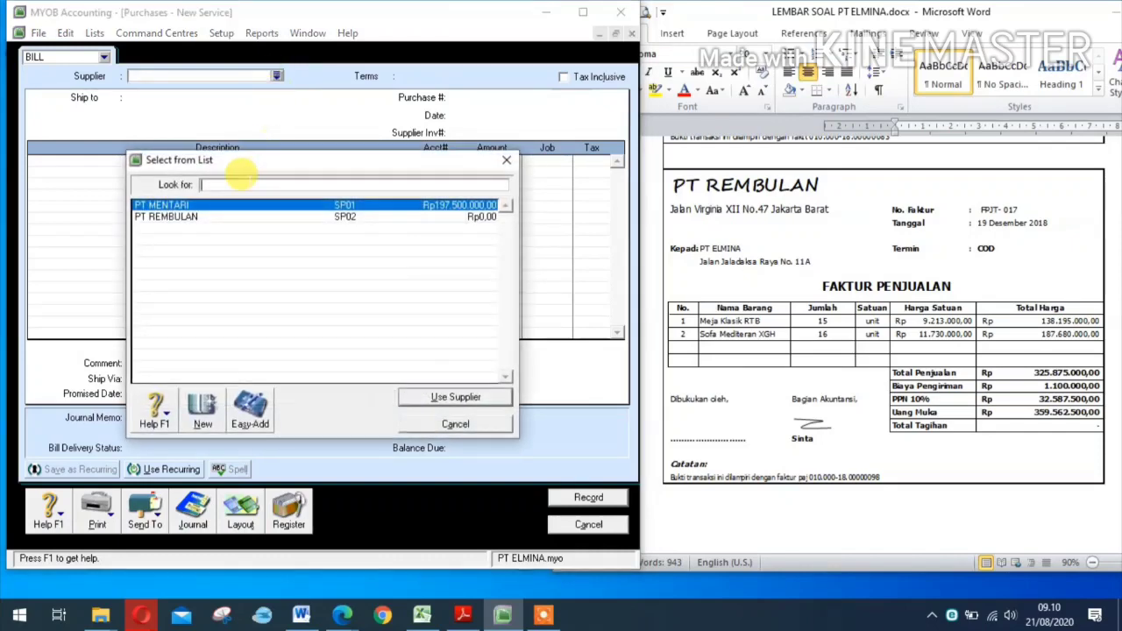
click(251, 218)
click(449, 397)
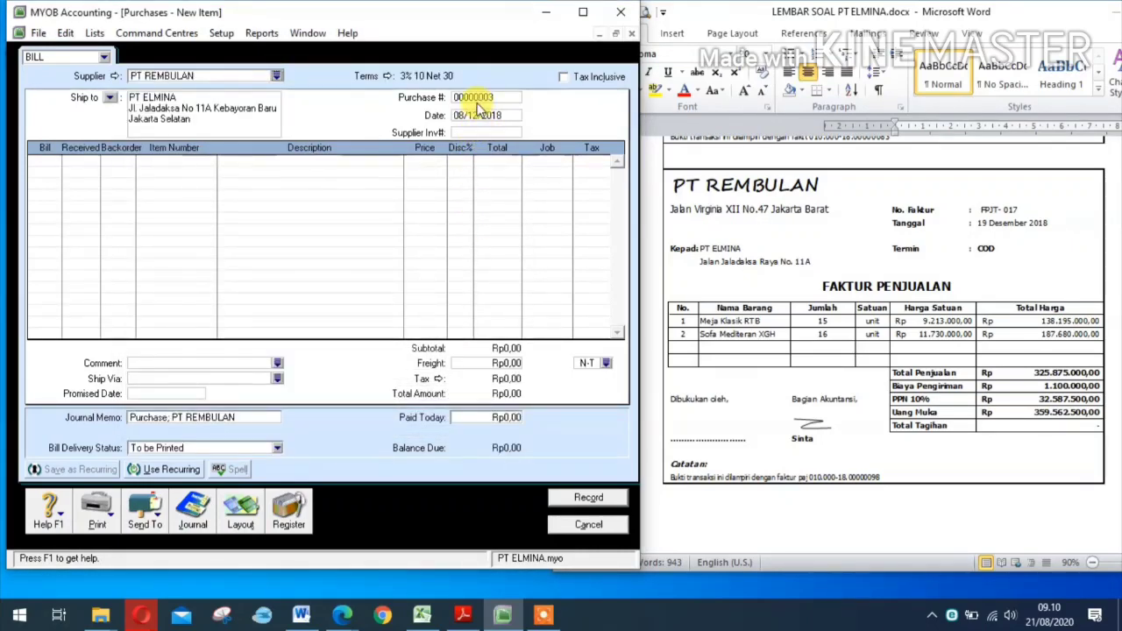
Step: Change the credit terms of the PT REMBULAN bill to C.O.D
click(389, 77)
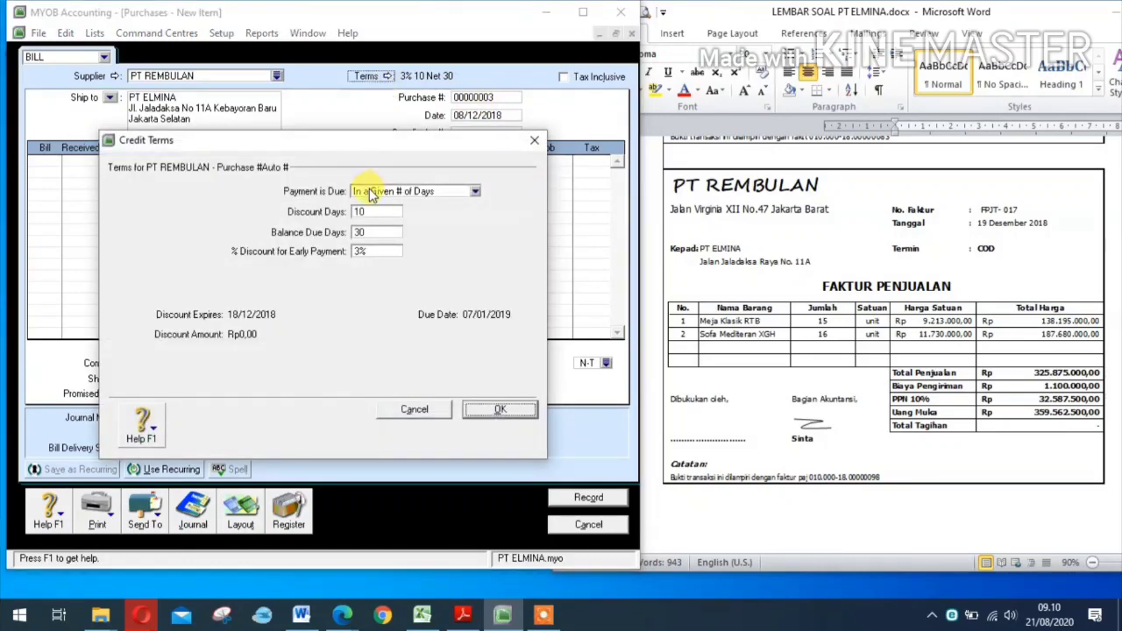
click(474, 191)
click(441, 207)
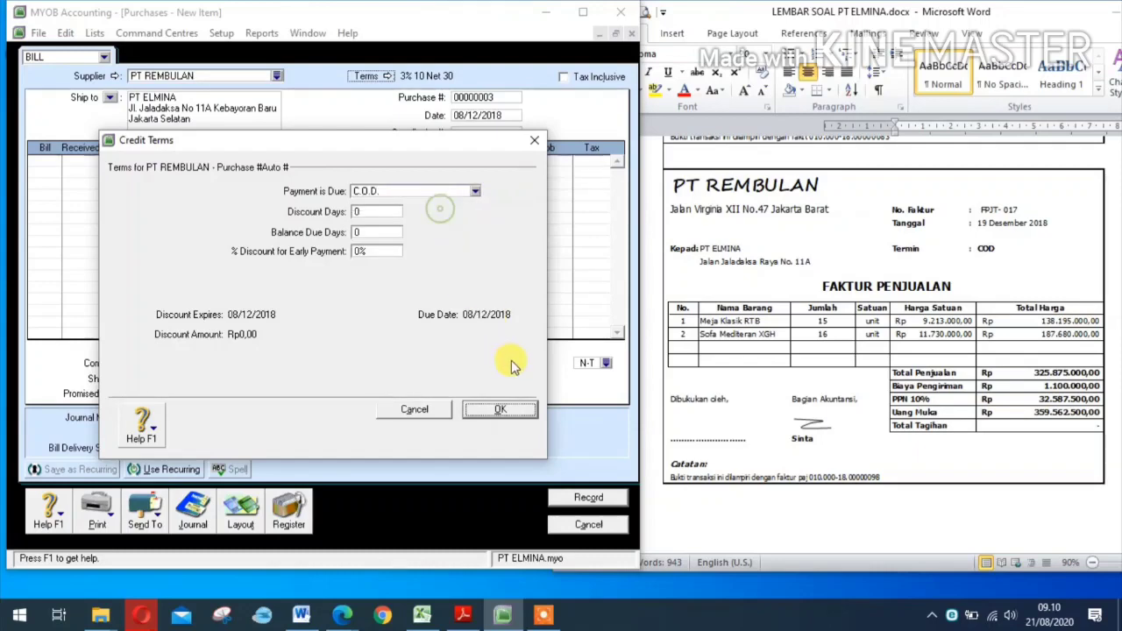
click(520, 409)
Step: Number the purchase FPJT017 and date it 19/12/2018
click(485, 98)
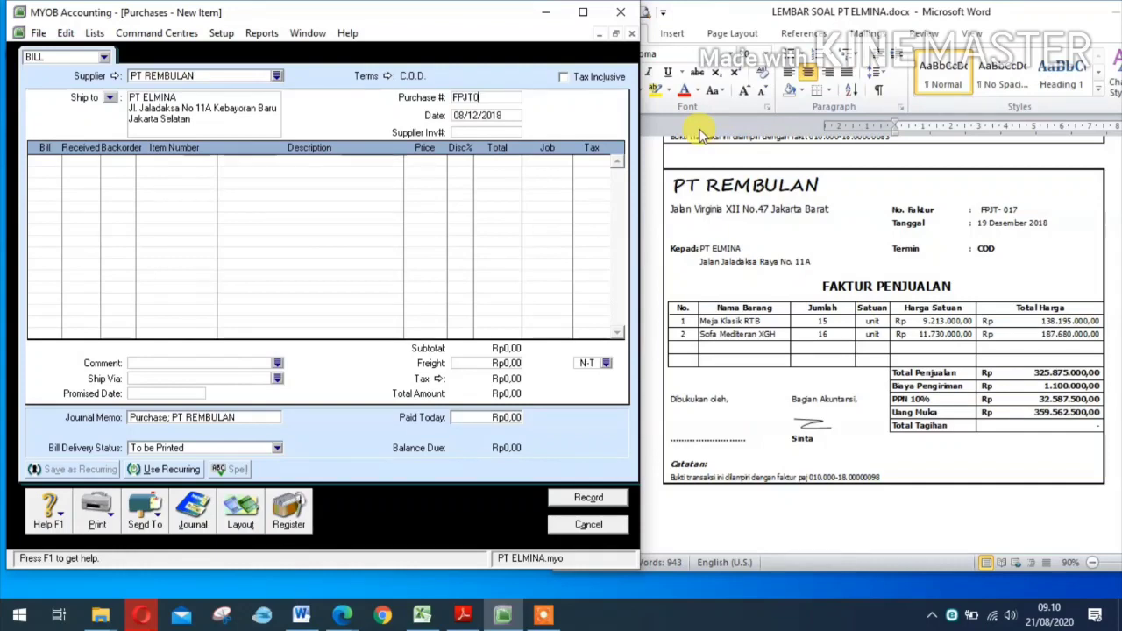
click(464, 117)
click(455, 115)
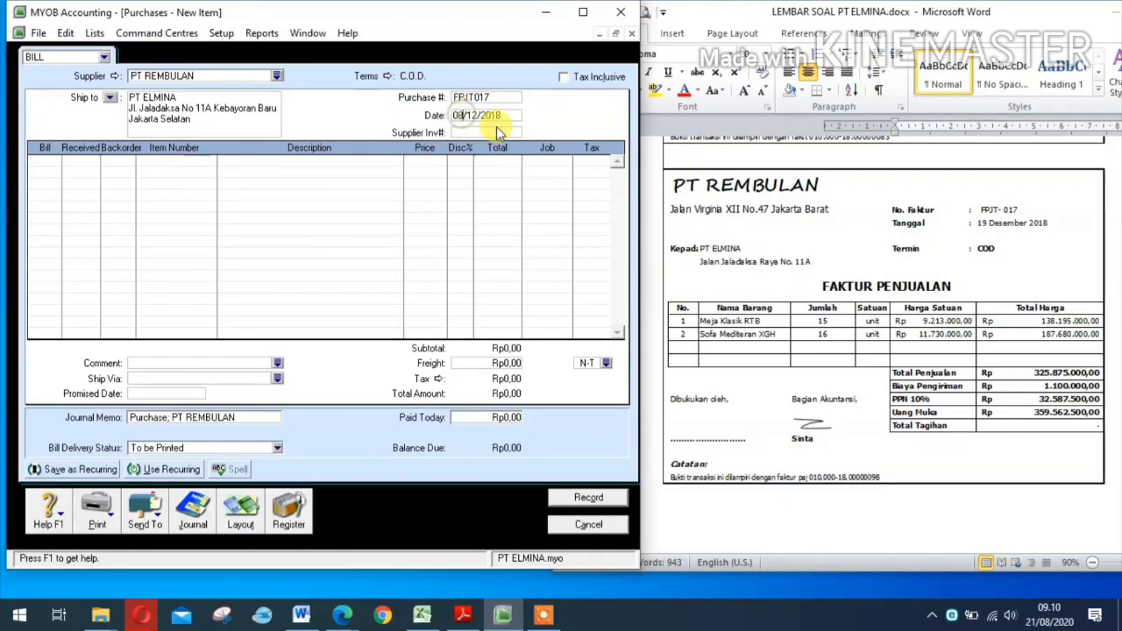
key(Delete)
key(Delete)
text(19)
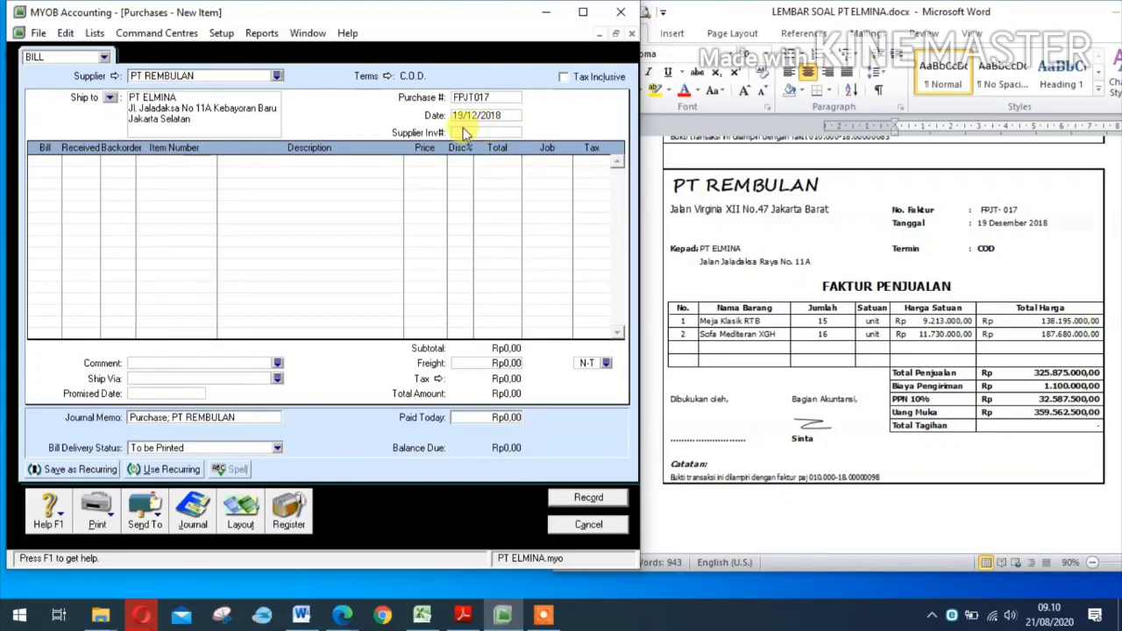
Step: Enter the first bill line as 15 units of item RTB, Meja Klasik RTB, priced at Rp9.213.000 each
click(42, 160)
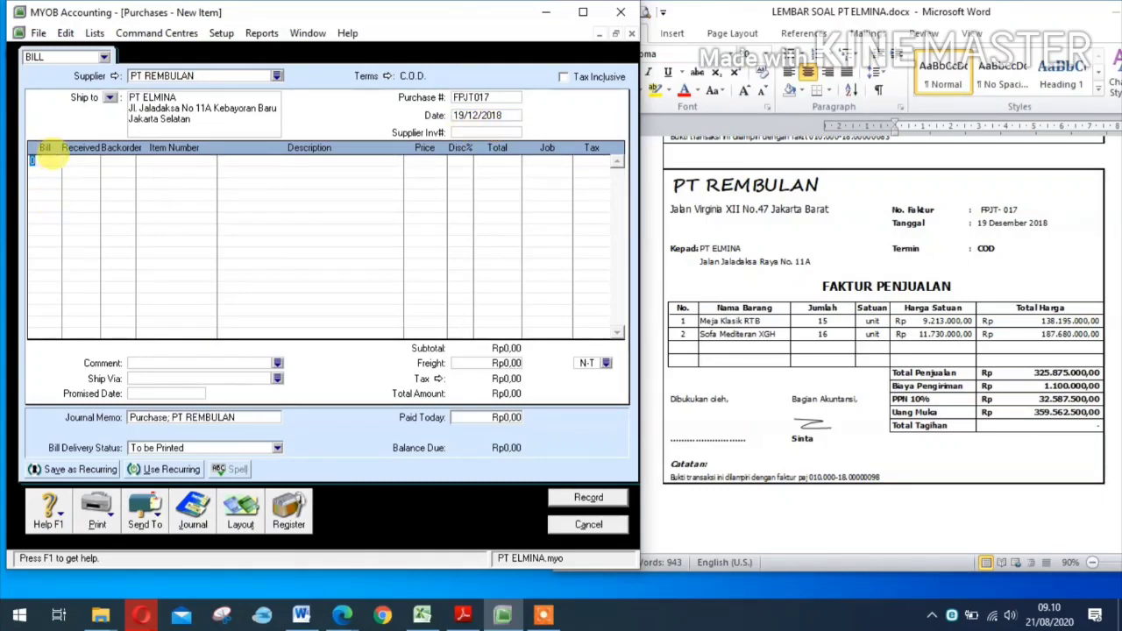
text(15)
key(Tab)
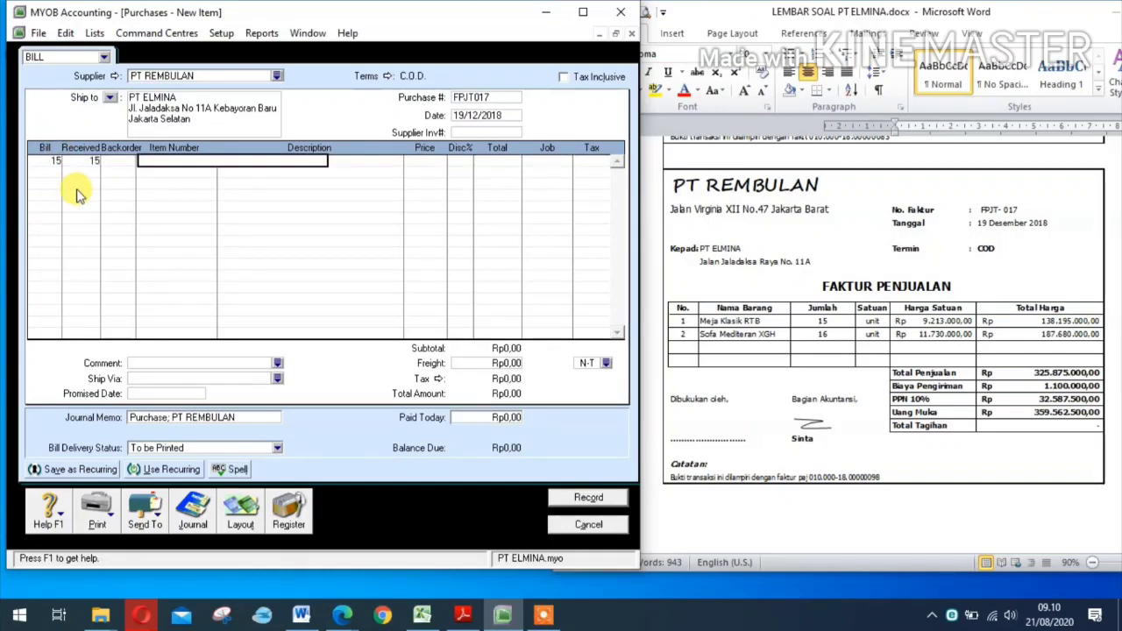
click(199, 193)
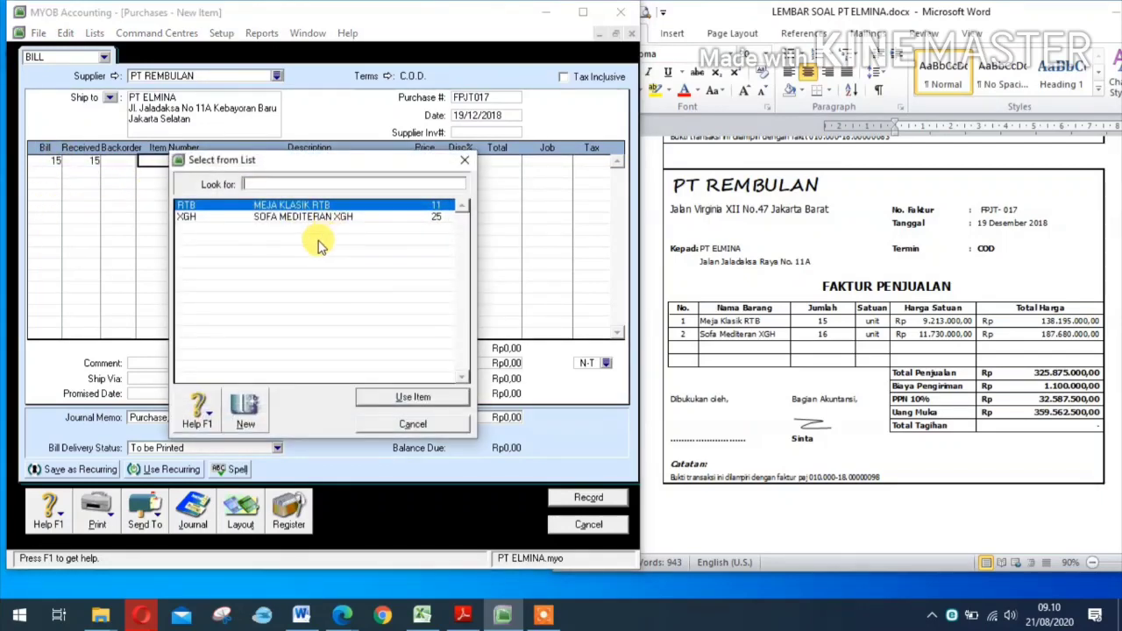
click(415, 399)
text(9)
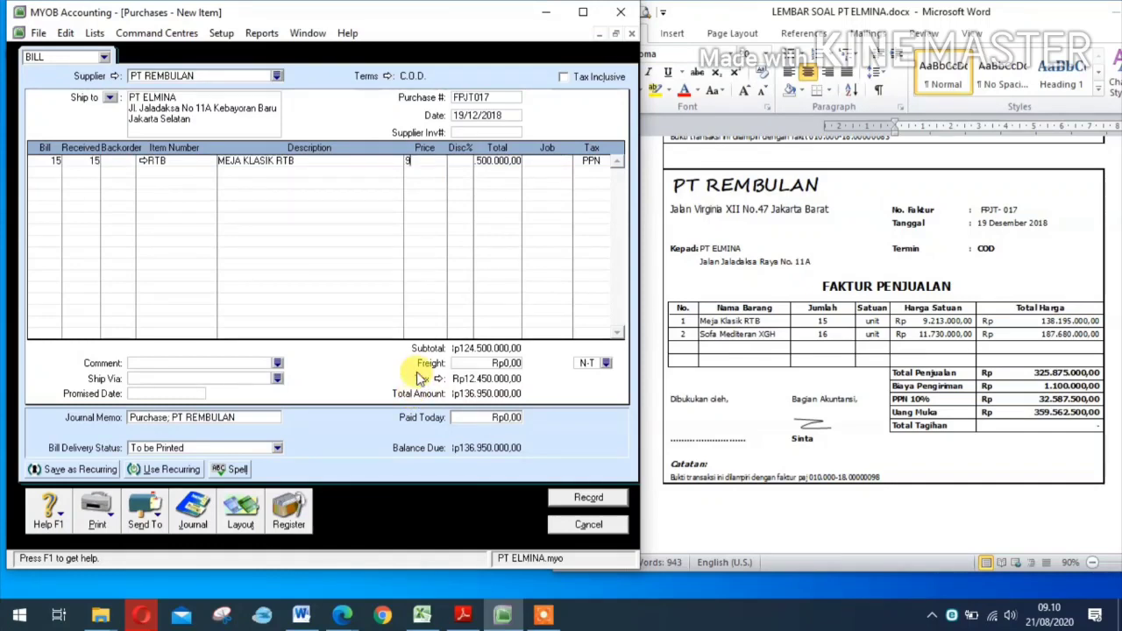
text(213000)
key(Tab)
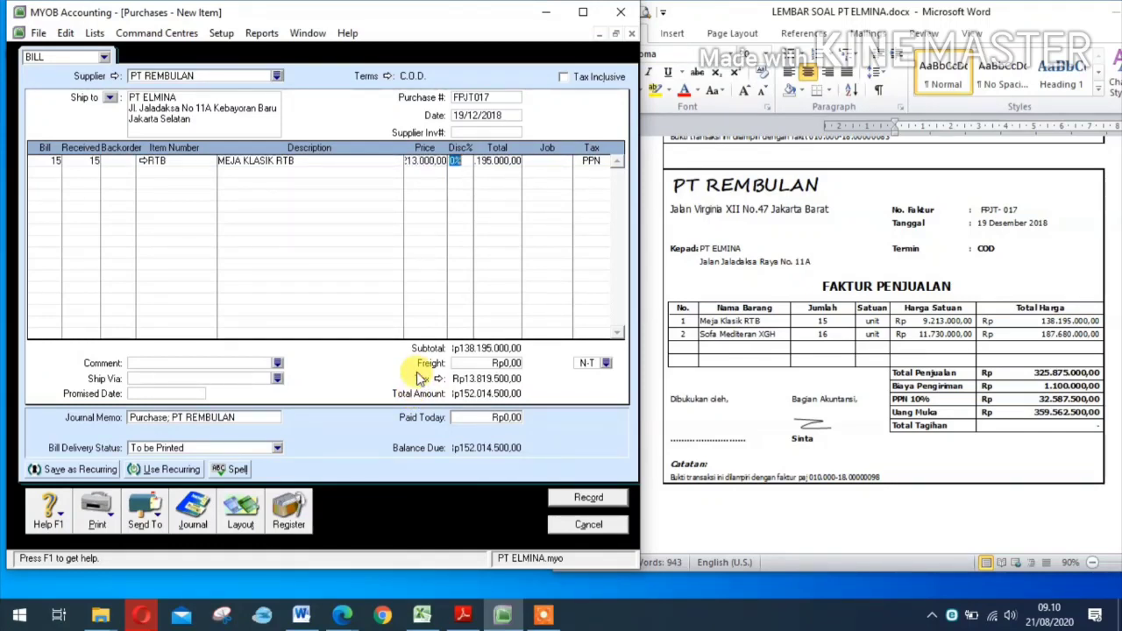
Step: Enter the second bill line as 16 units of item XGH, Sofa Mediteran XGH, priced at Rp11.730.000 each
click(39, 171)
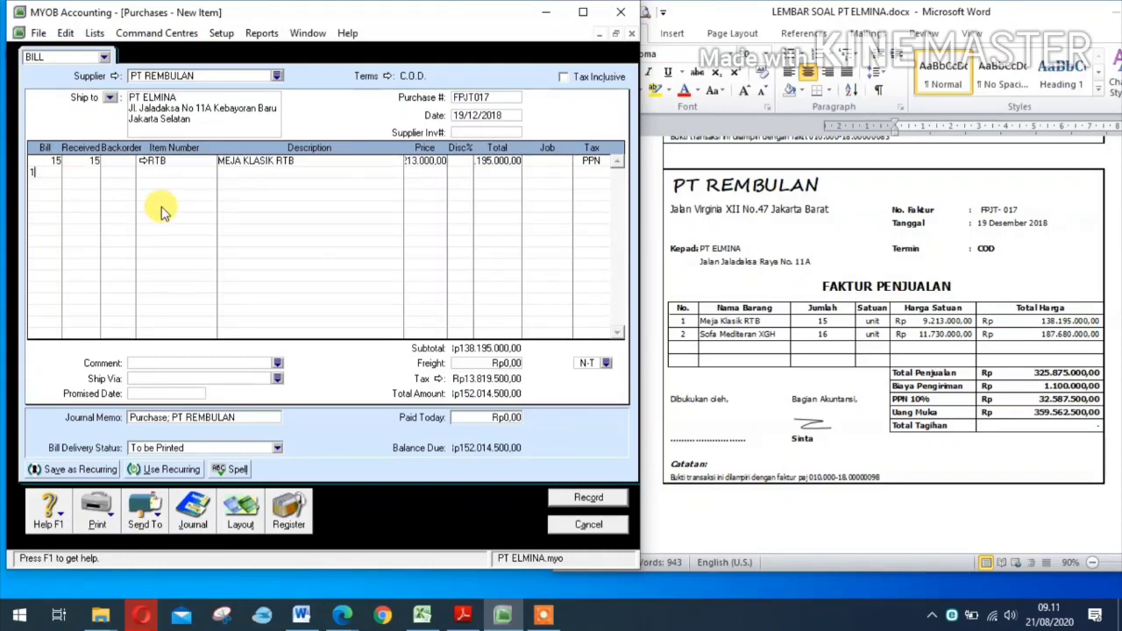
key(Tab)
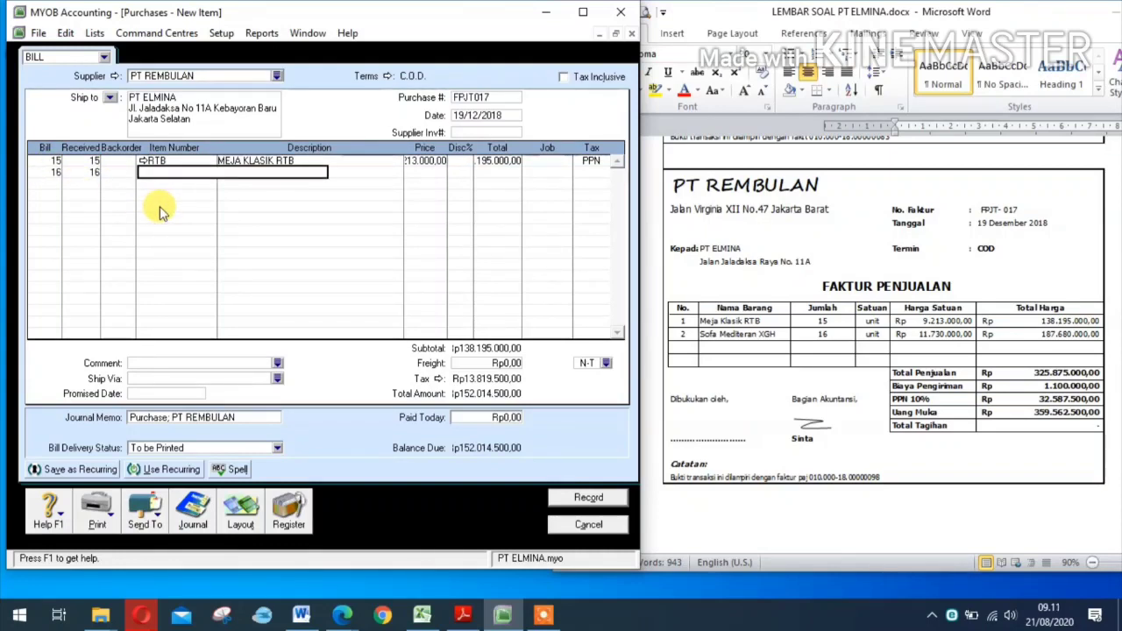
text(XGH)
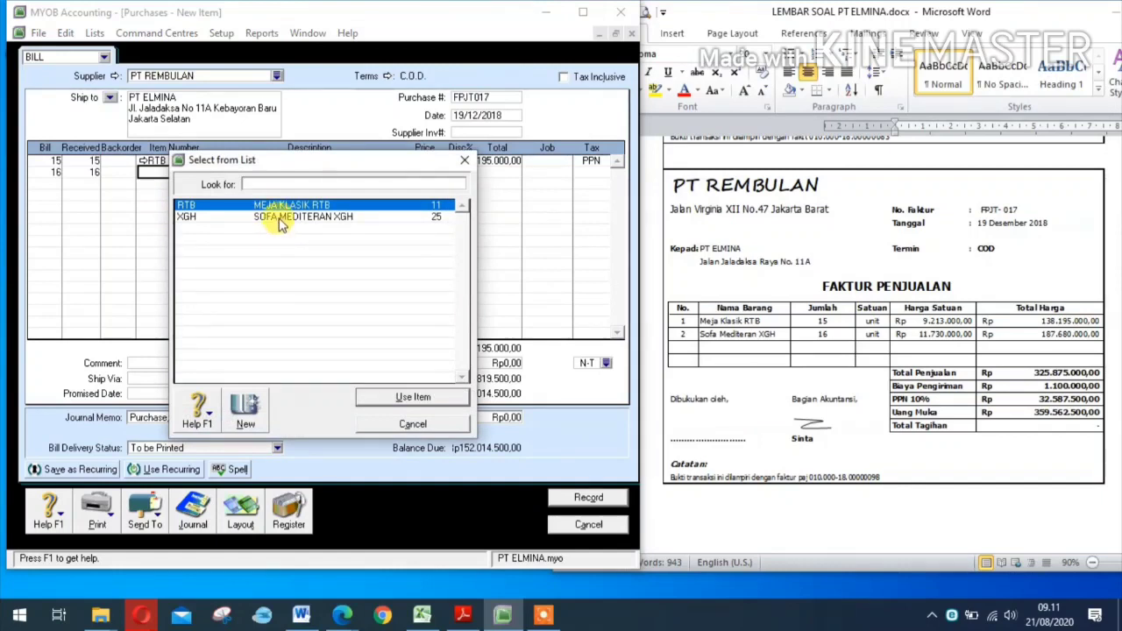
click(372, 396)
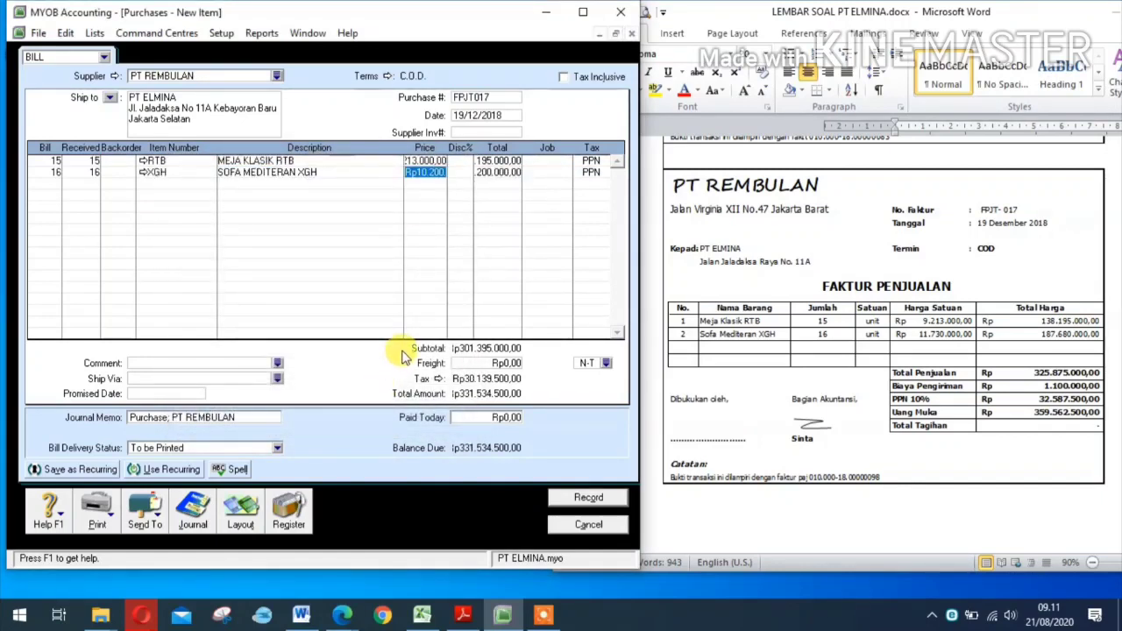
text(11730000)
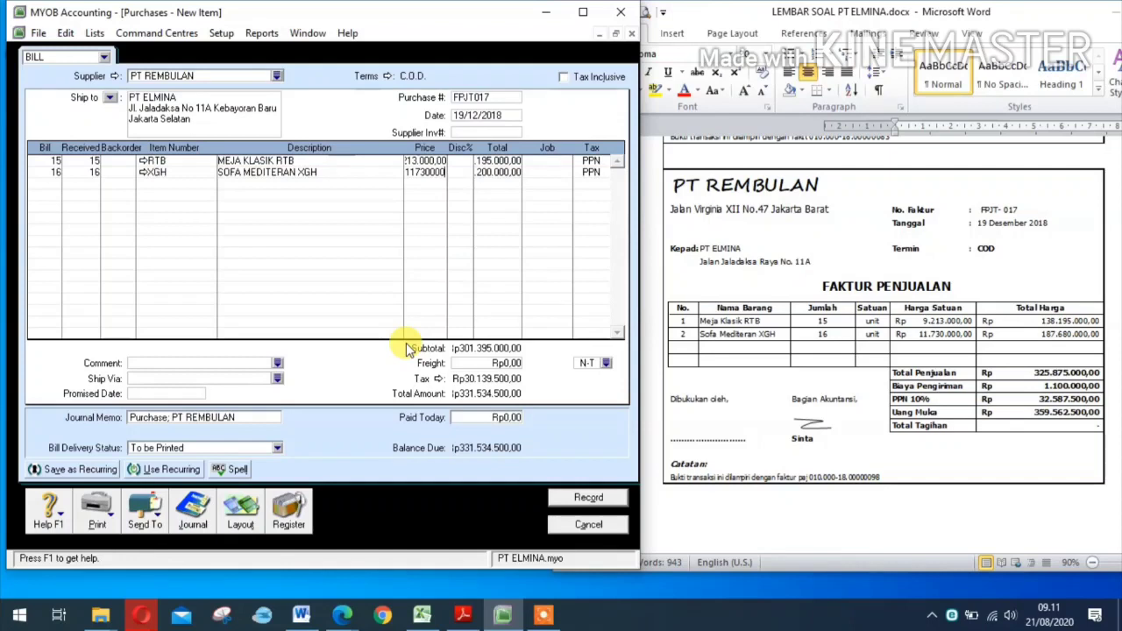
key(Tab)
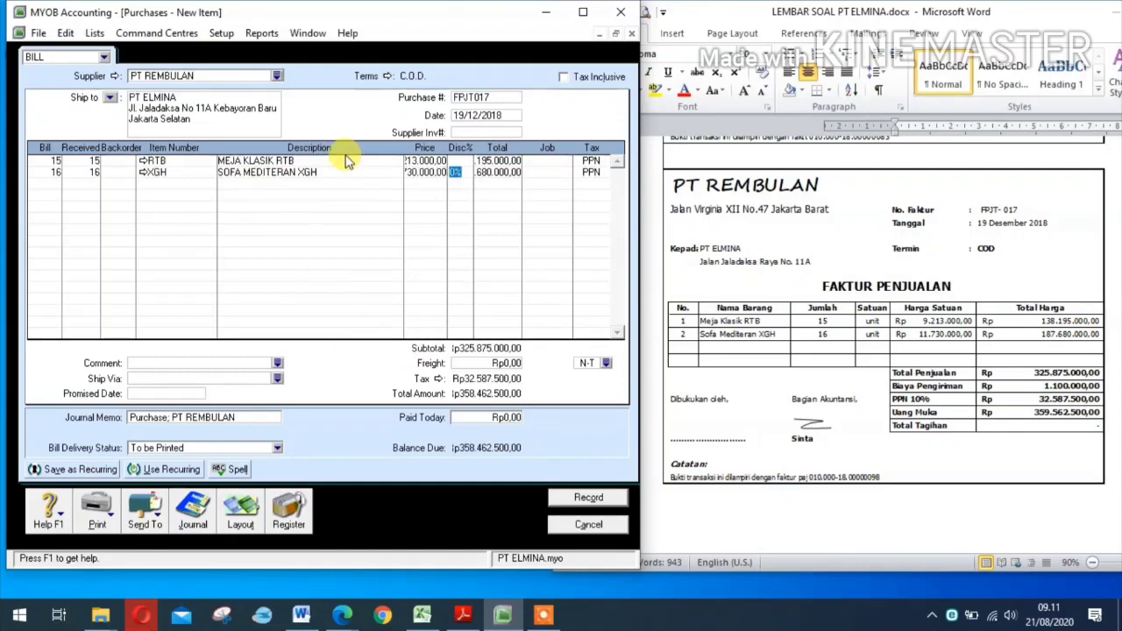
Step: Set the freight on the PT REMBULAN bill to Rp1.100.000
click(495, 364)
text(1.100.)
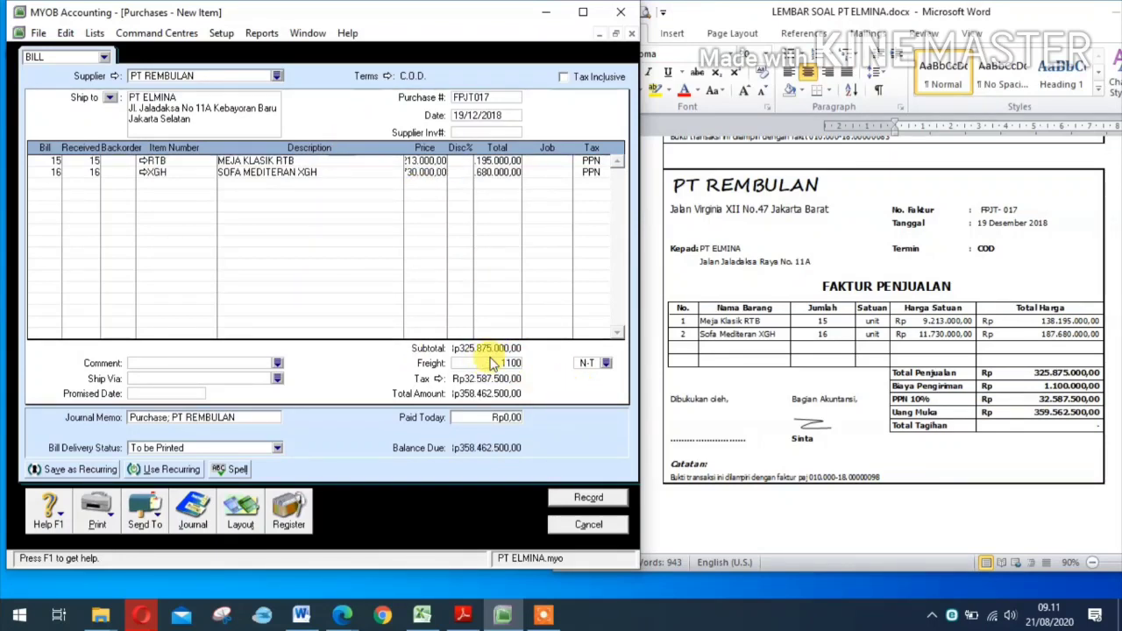
text(000)
key(Tab)
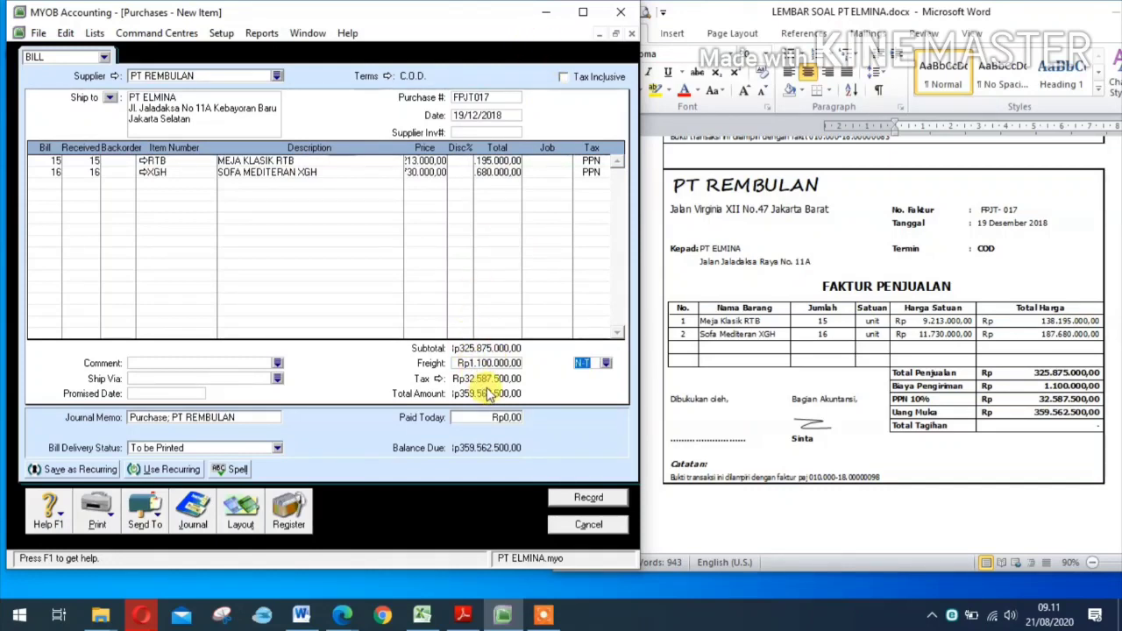
Step: Enter Rp359.562.500 as the amount paid today on the PT REMBULAN bill
click(479, 420)
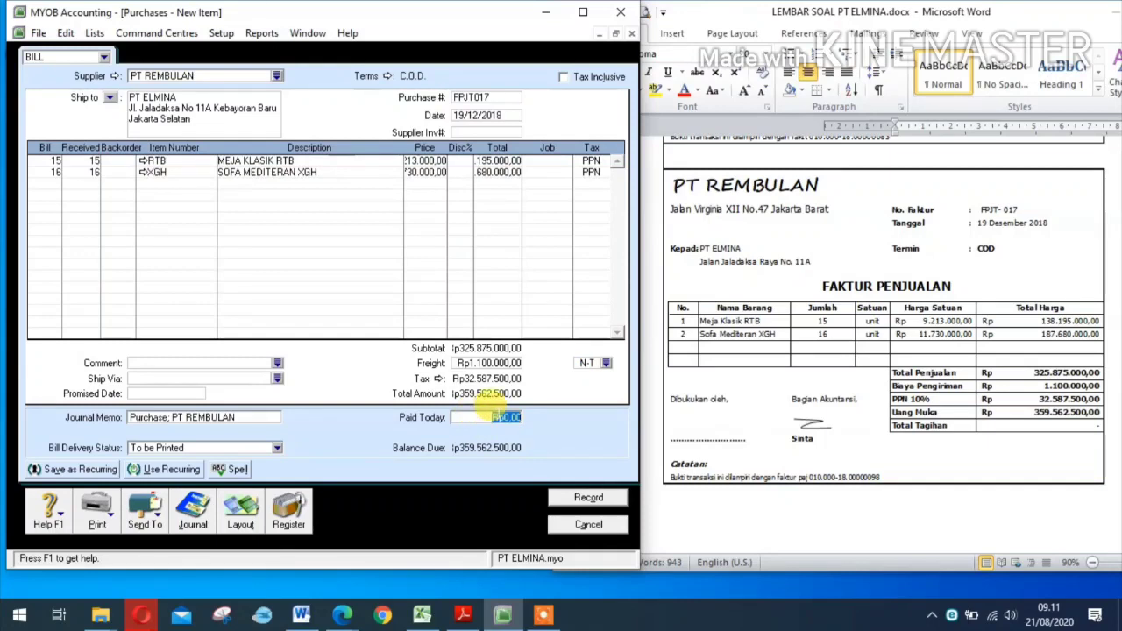
text(32)
text(56)
text(25)
text(00)
key(Tab)
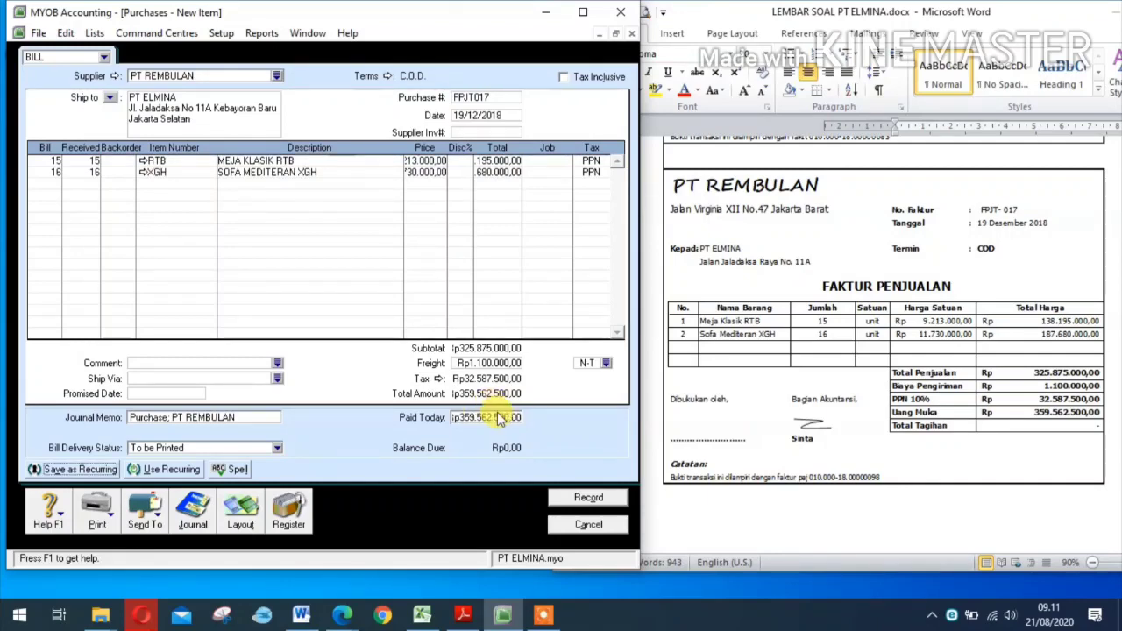
Step: Review the bill's journal recap, record the purchase with its tax codes kept and the payment cheque accepted, and leave purchase entry
key(ctrl+r)
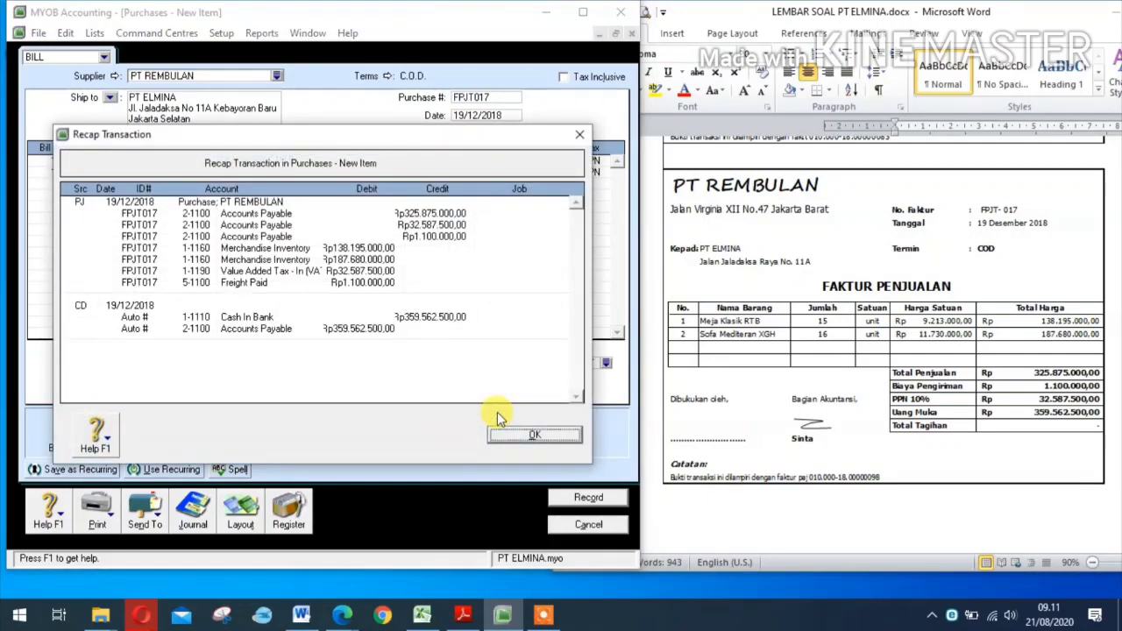
click(517, 435)
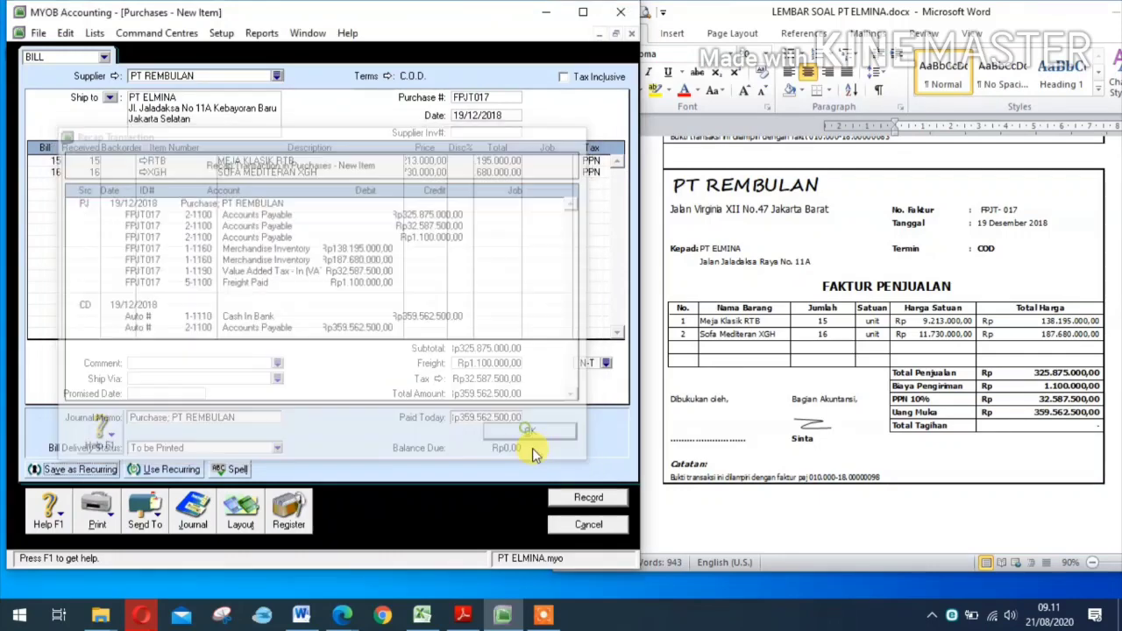
click(592, 499)
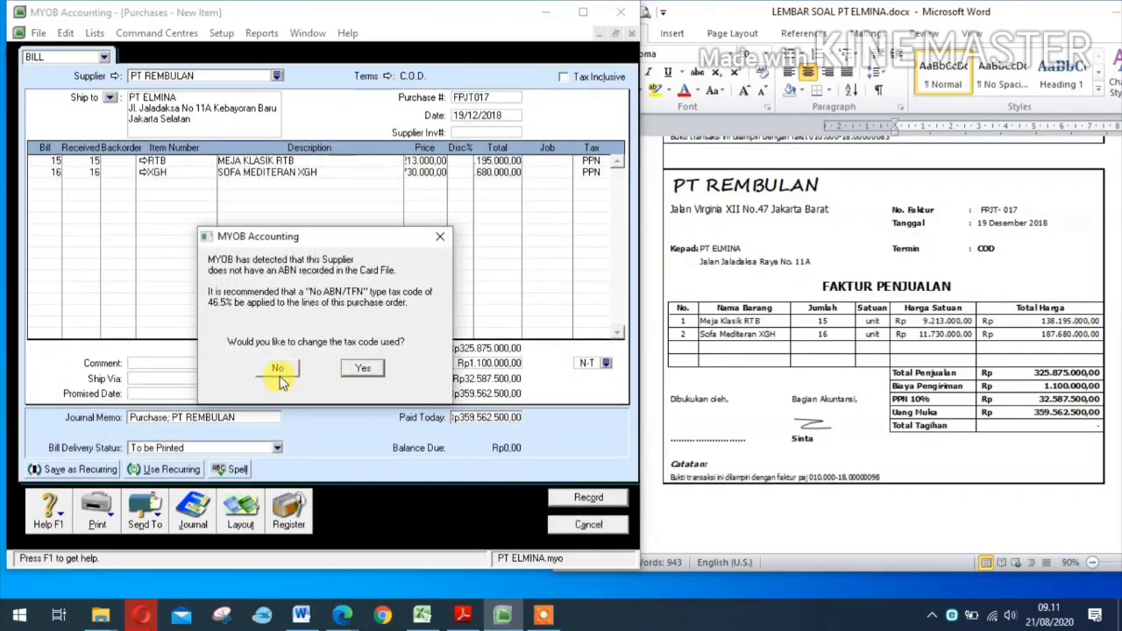
click(279, 370)
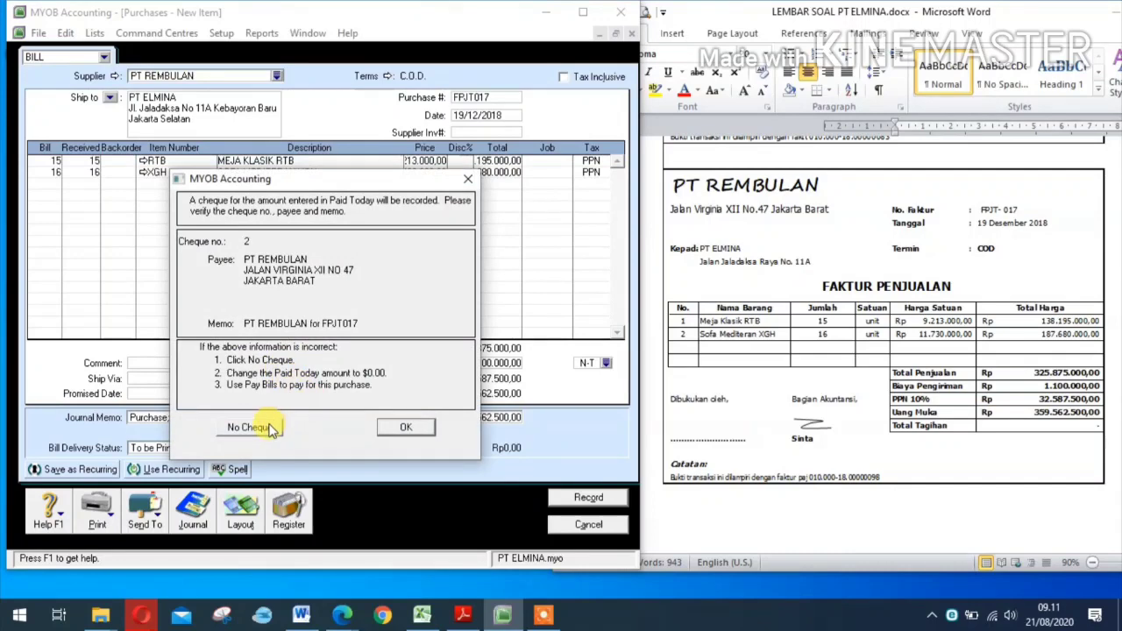
click(396, 428)
click(585, 525)
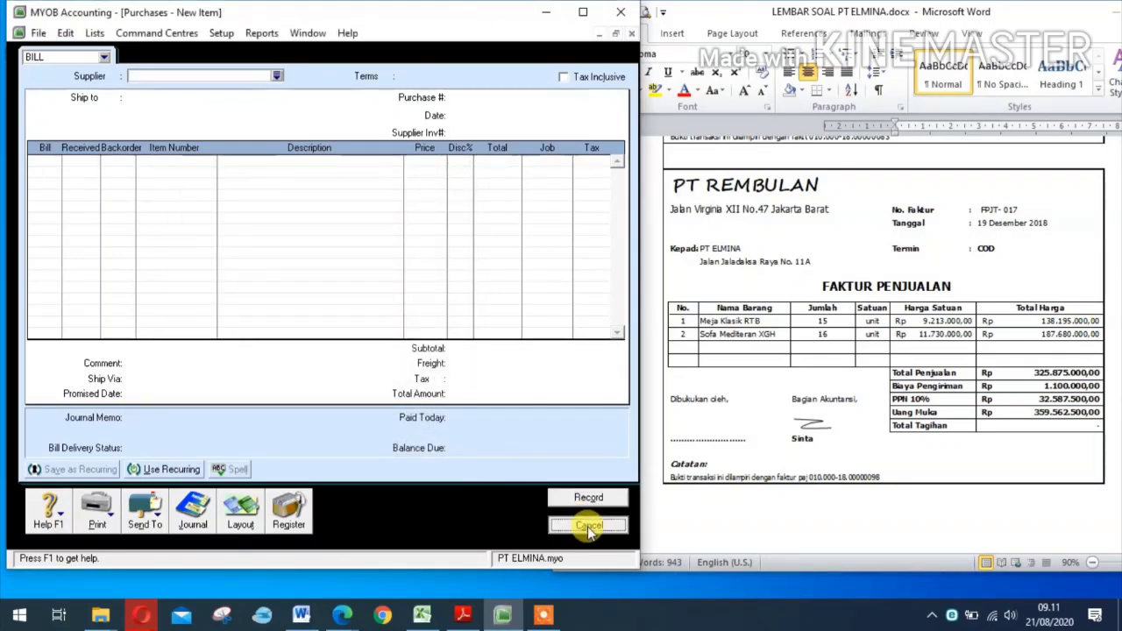
Step: Bring memorial voucher BM-002 into view in the question document and start a sales invoice for customer PT DALLAS
scroll(834, 389, down, 8)
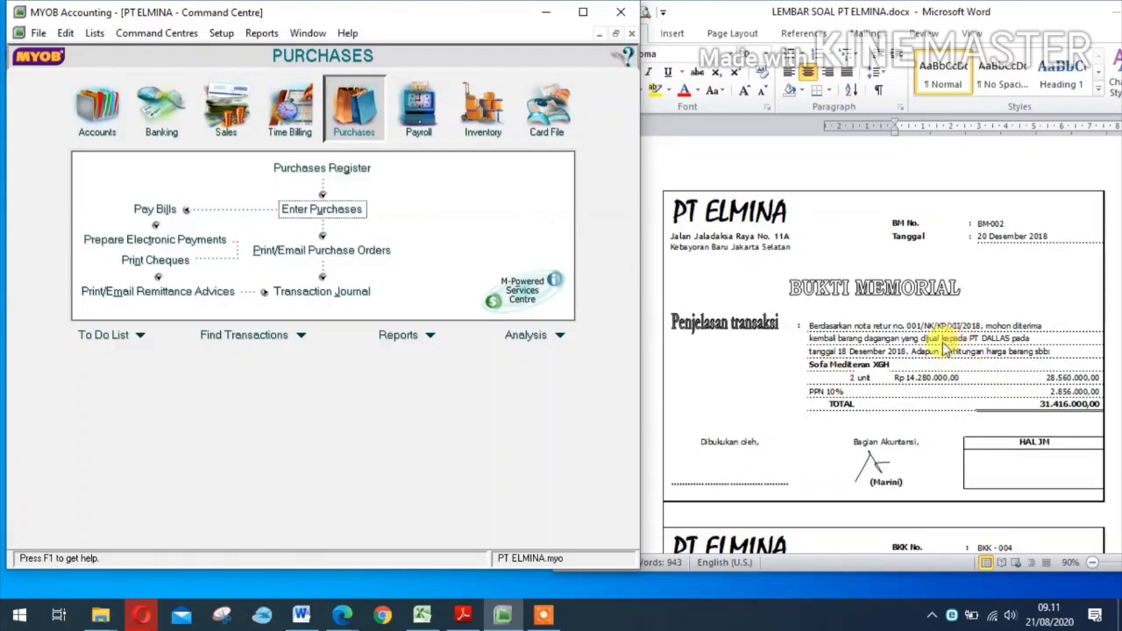
click(230, 123)
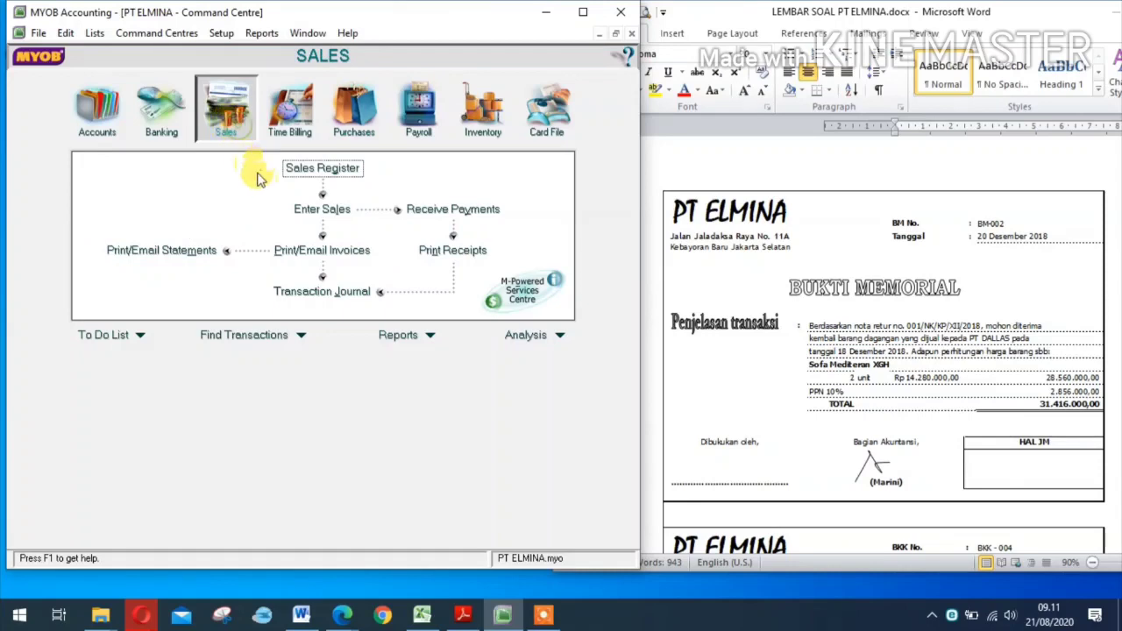
click(319, 197)
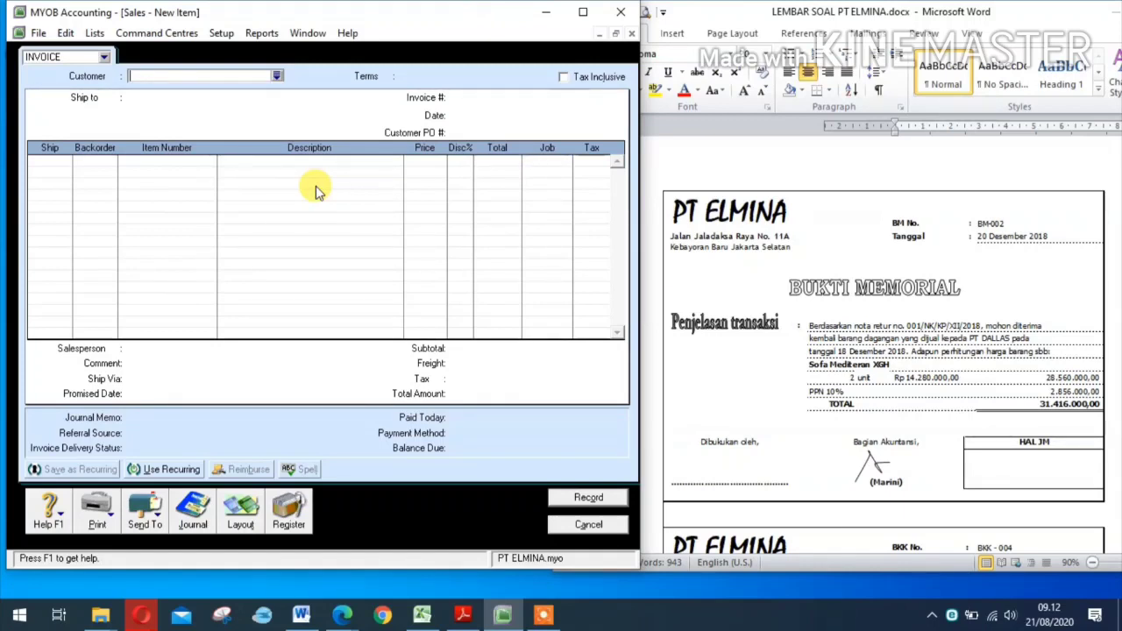
click(277, 75)
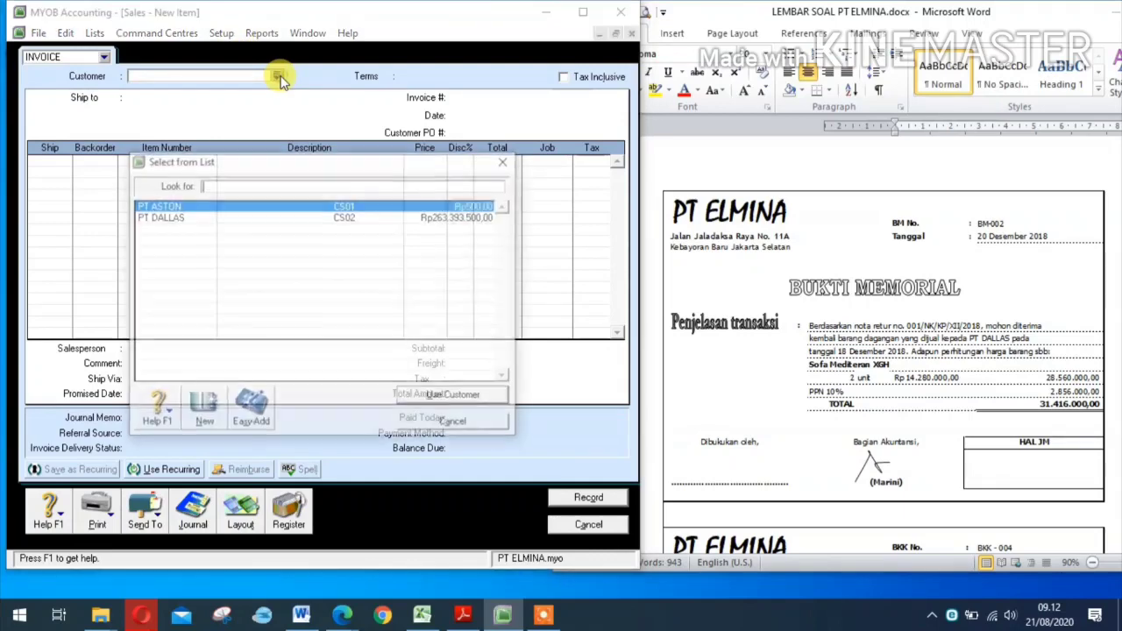
click(302, 216)
click(441, 396)
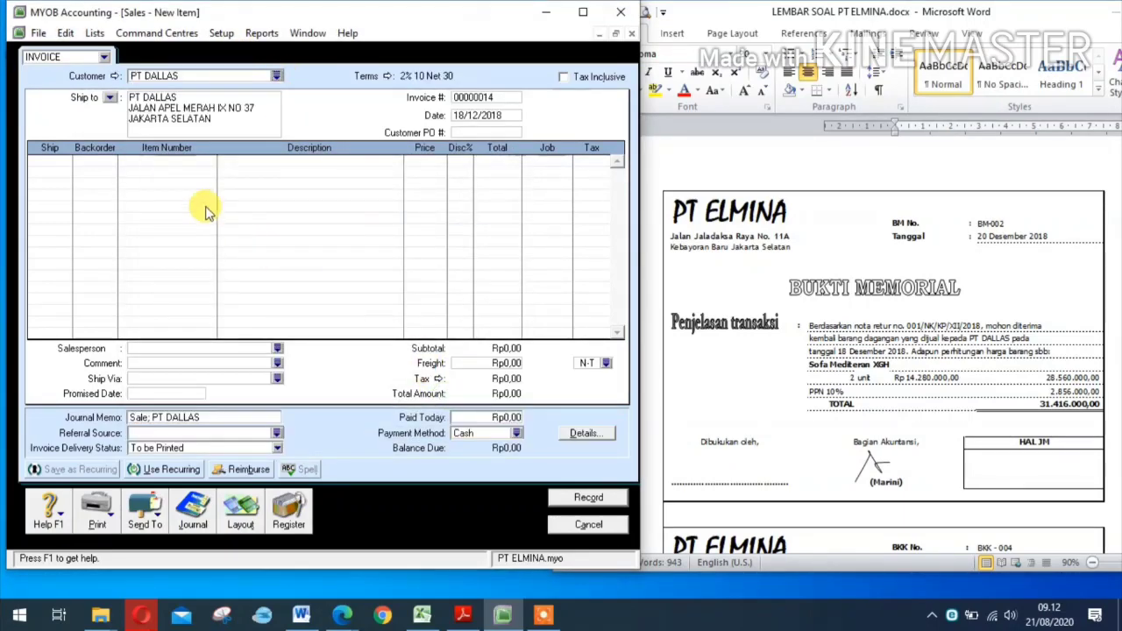
Step: Number the PT DALLAS invoice BM002 and date it 20/12/2018
click(50, 159)
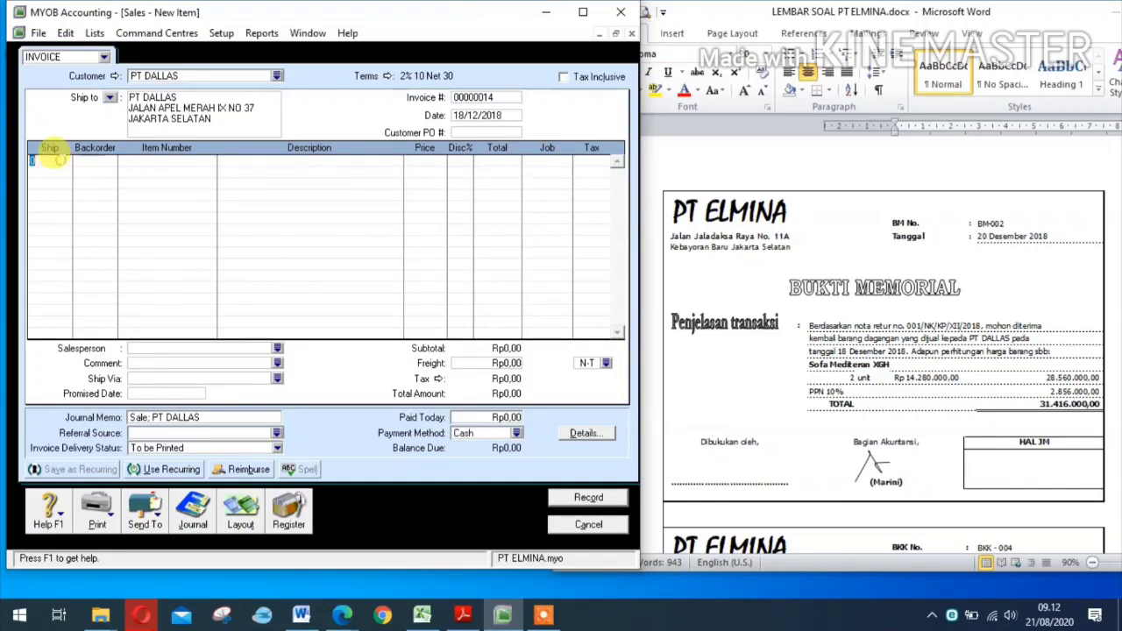
click(465, 98)
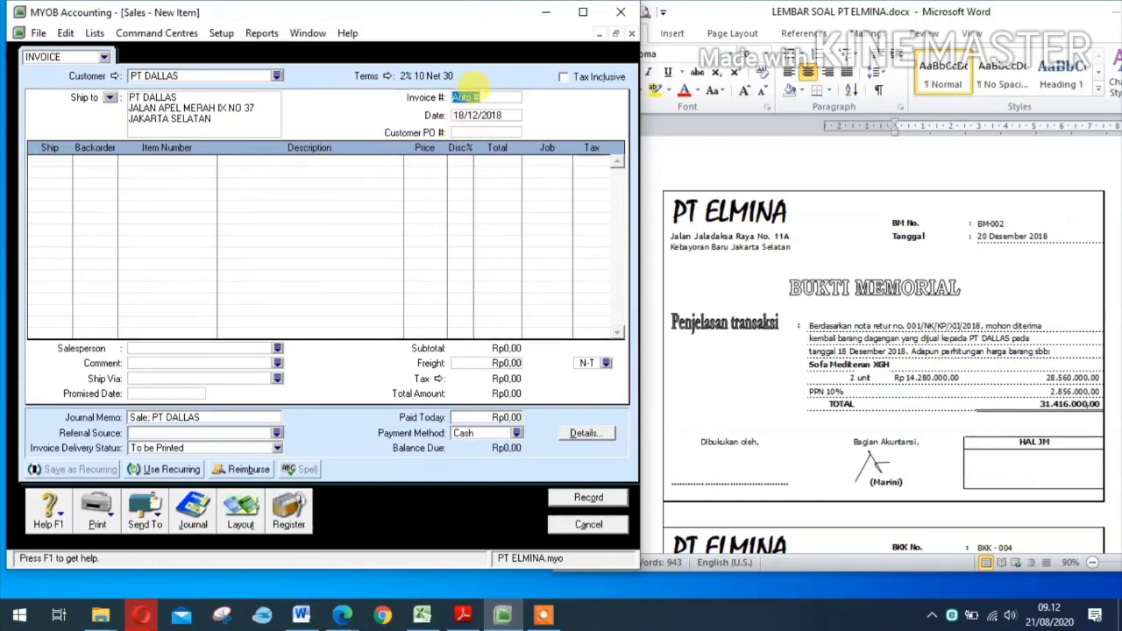
text(BM002)
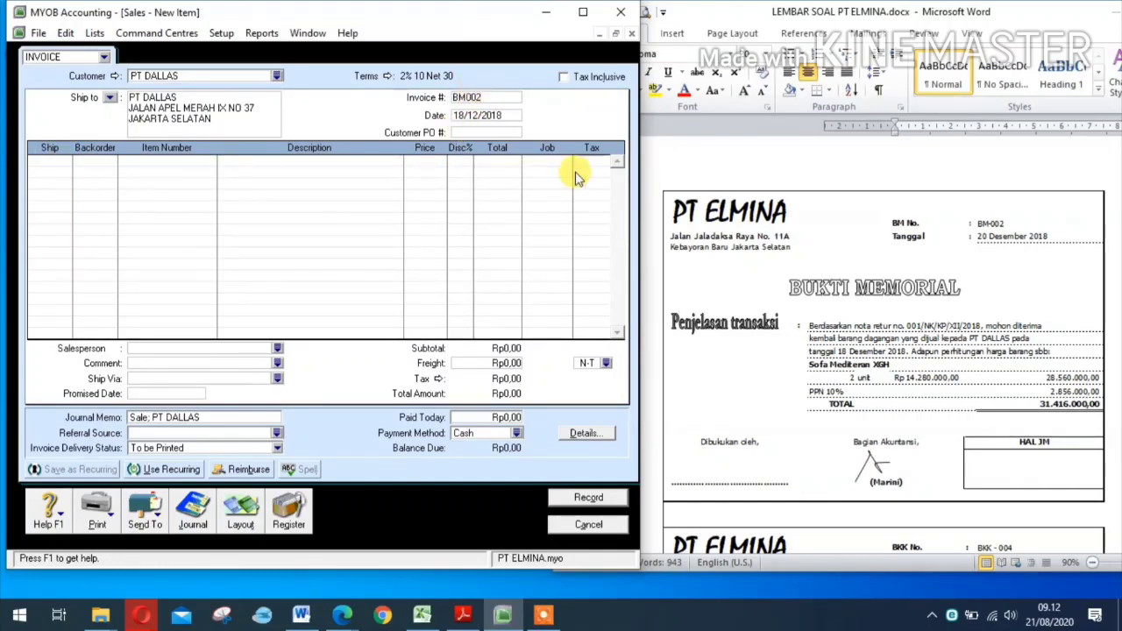
click(462, 115)
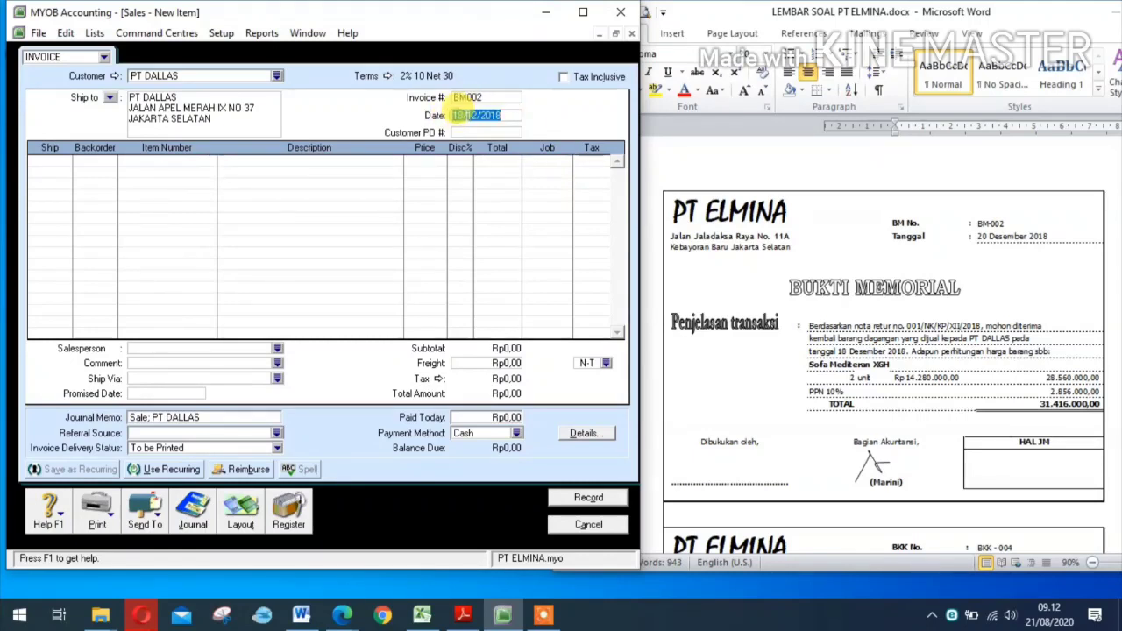
click(466, 116)
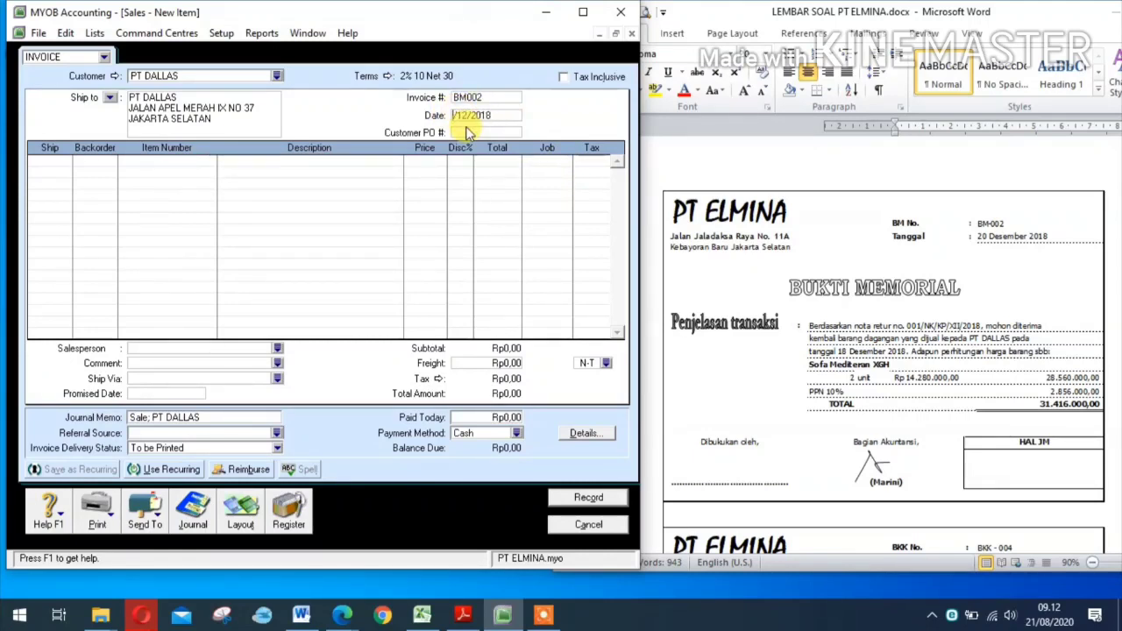
text(20)
Step: Enter the return line as -2 units of item XGH, Sofa Mediteran XGH, priced at Rp14.280.000 each
click(45, 160)
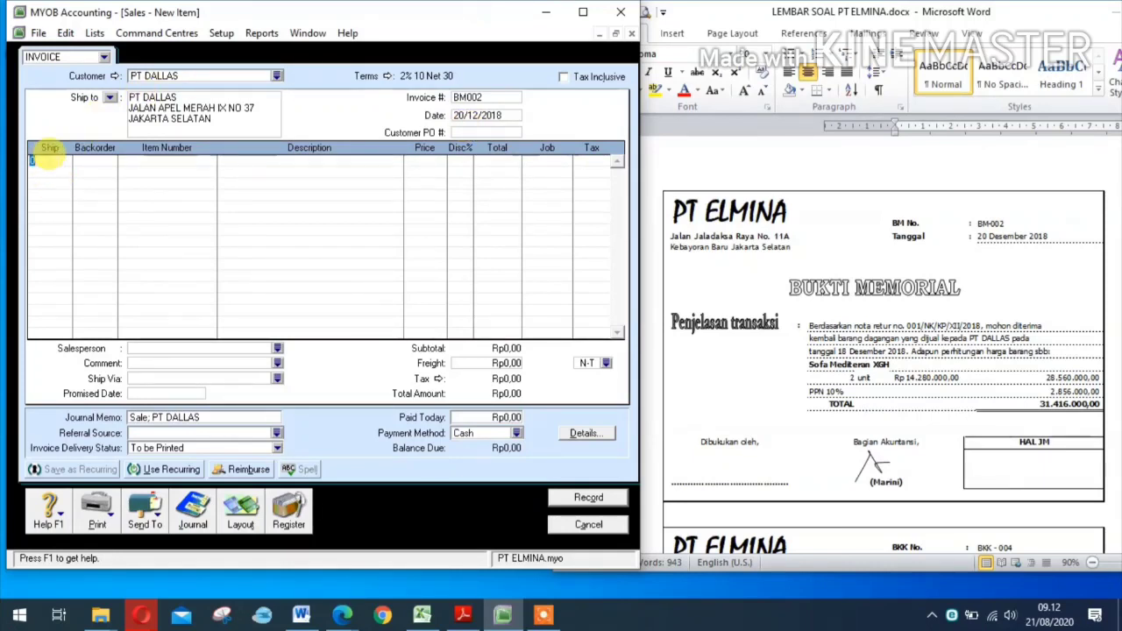
key(Tab)
key(Tab)
key(Tab)
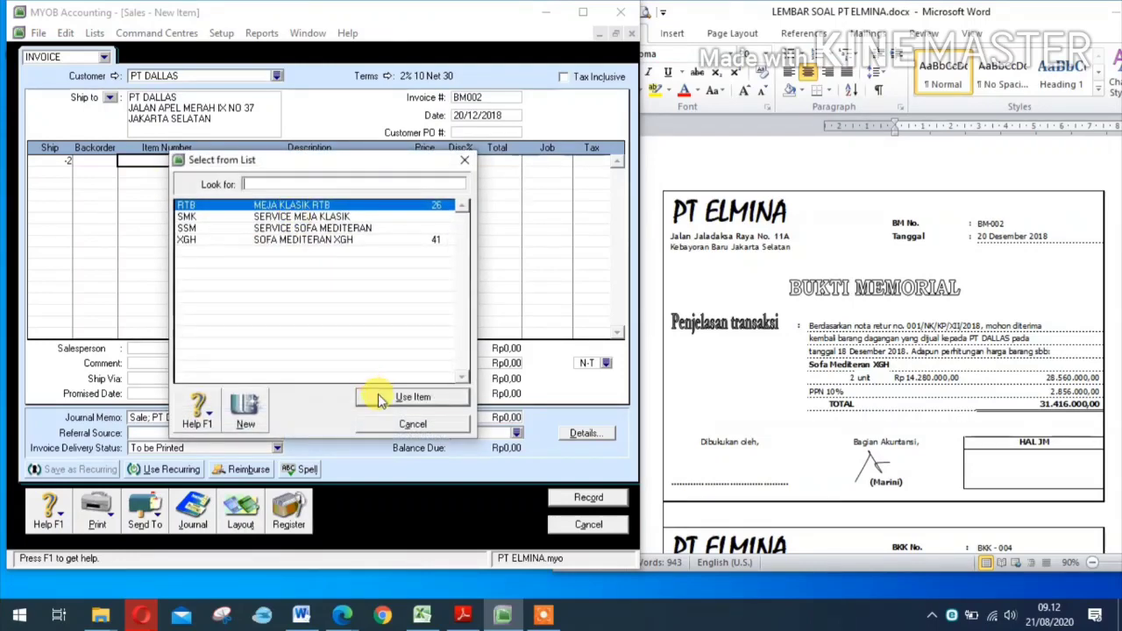
click(299, 240)
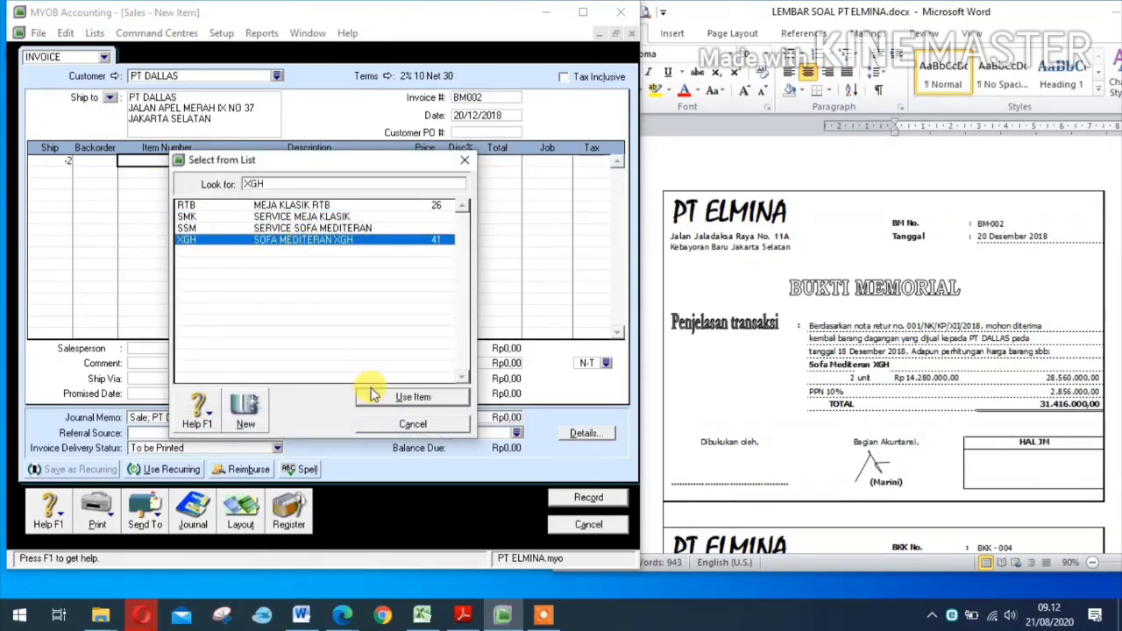
click(376, 395)
key(Tab)
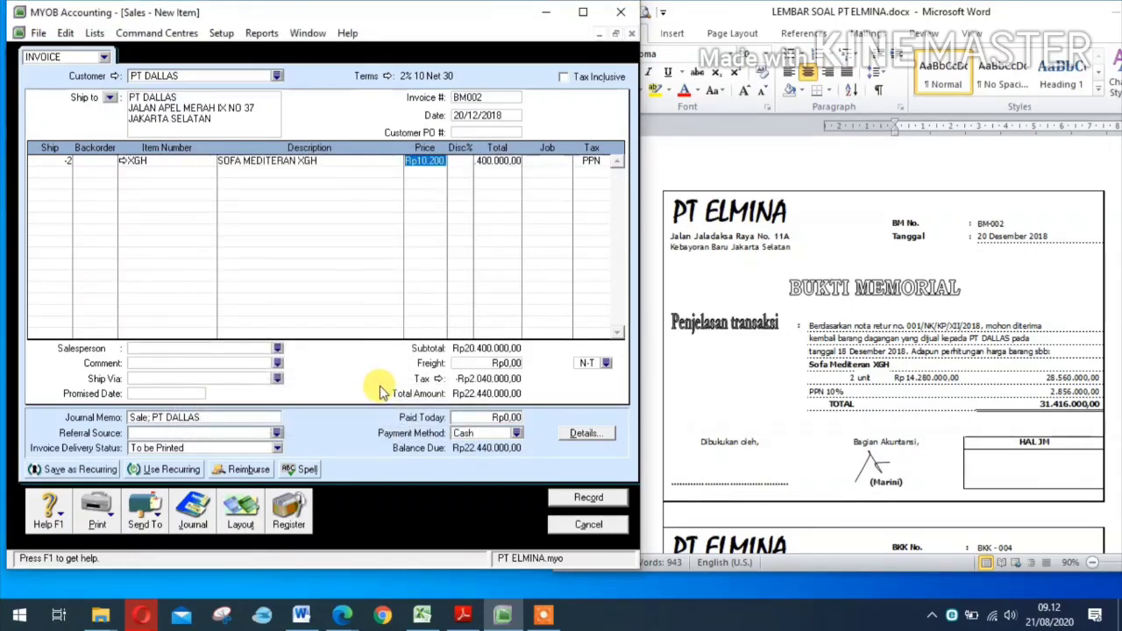
text(1)
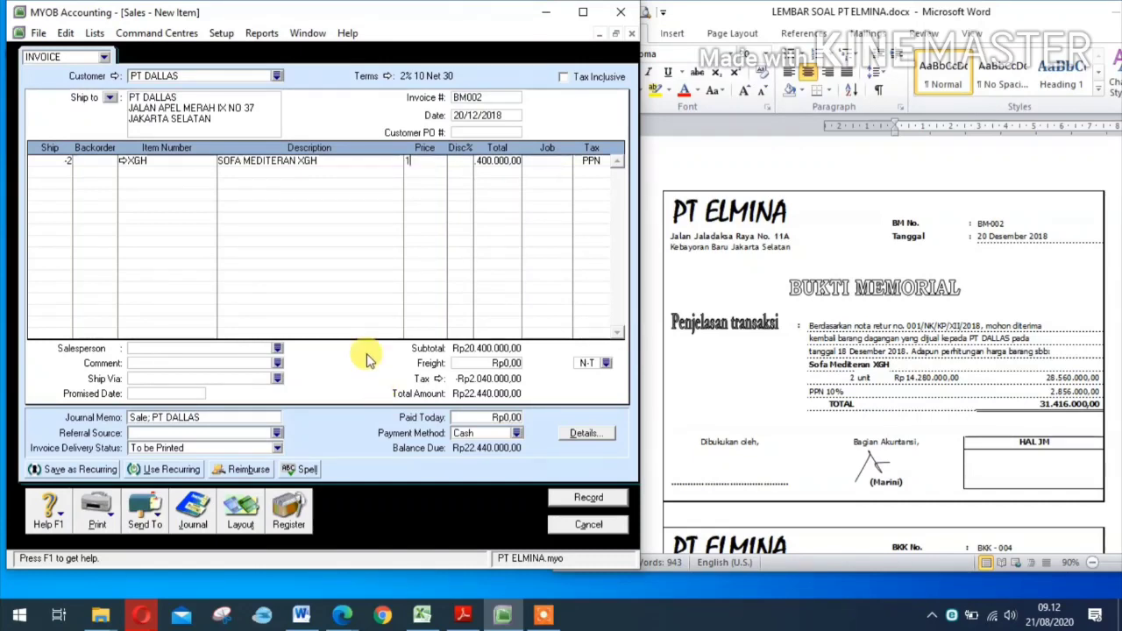
text(428000)
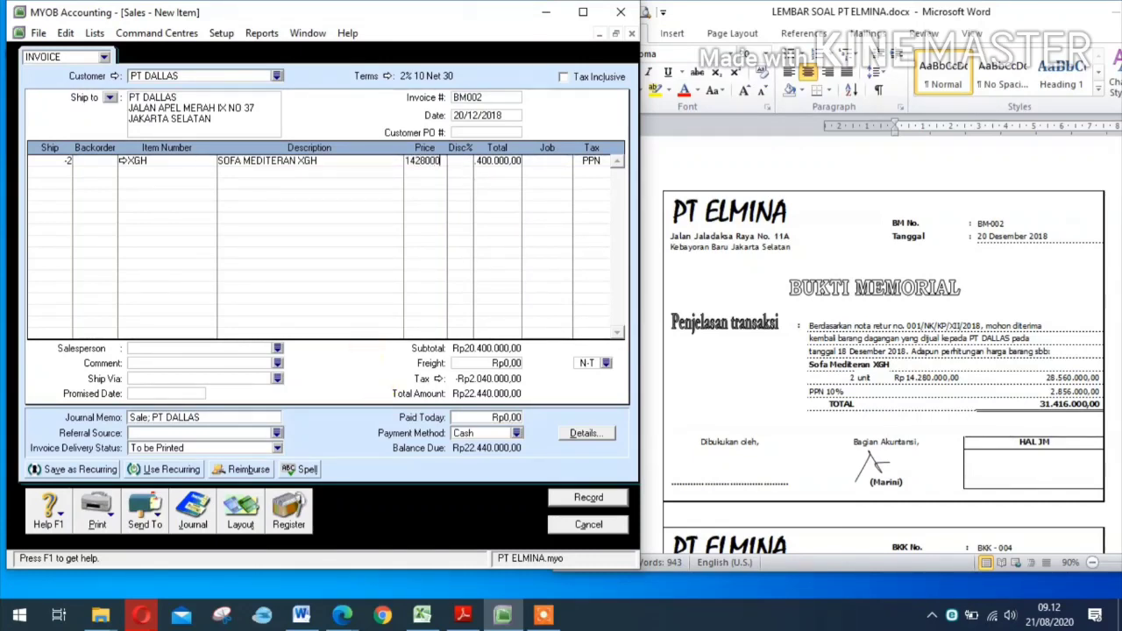
text(0)
key(Tab)
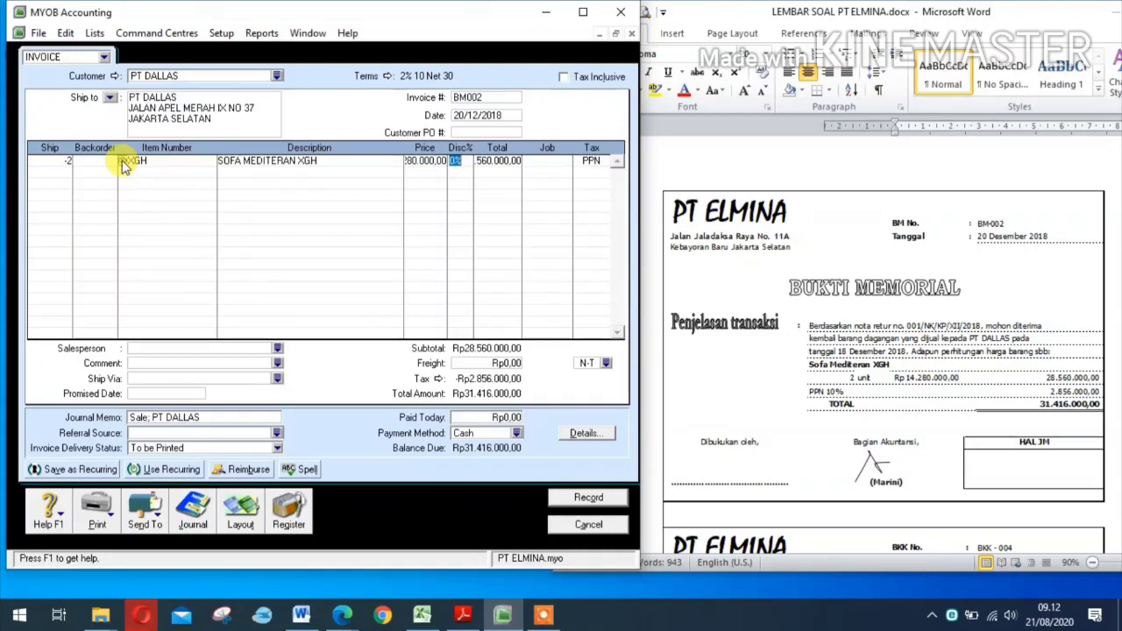
Step: Set item XGH's income account for tracking sales to 4-3000 Sales Returns, and record the PT DALLAS return invoice
click(122, 162)
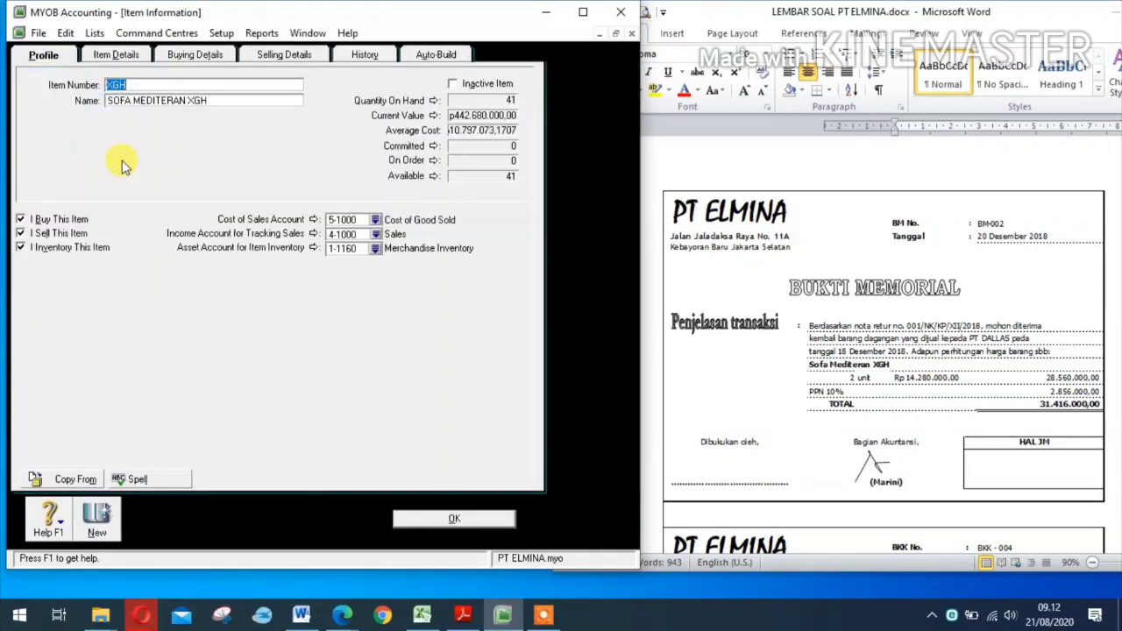
click(375, 234)
click(342, 276)
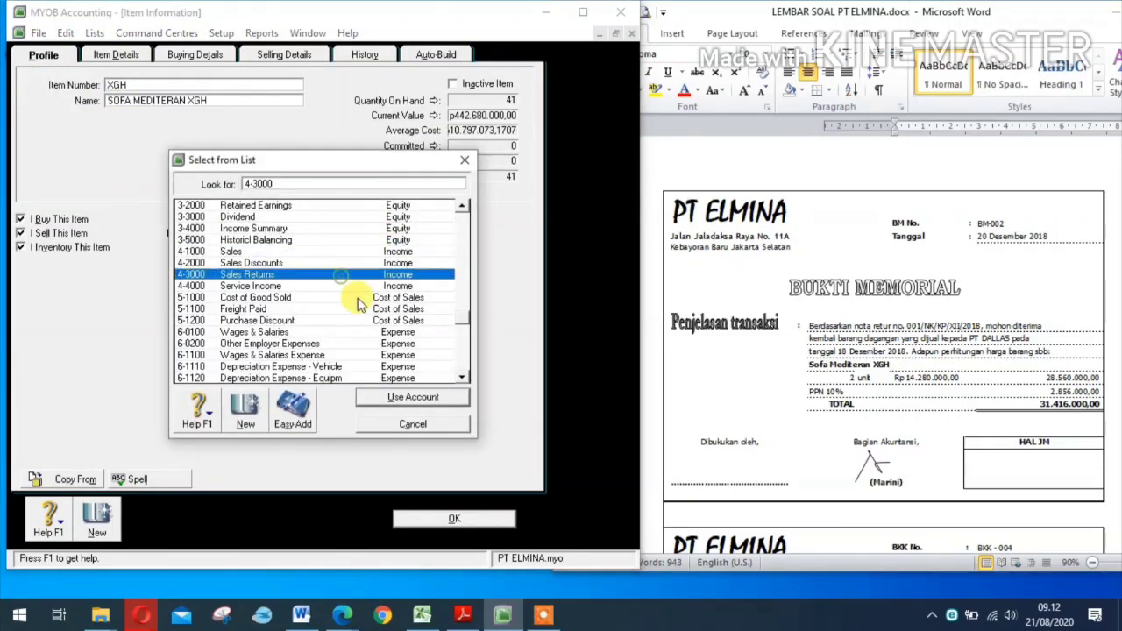
click(426, 397)
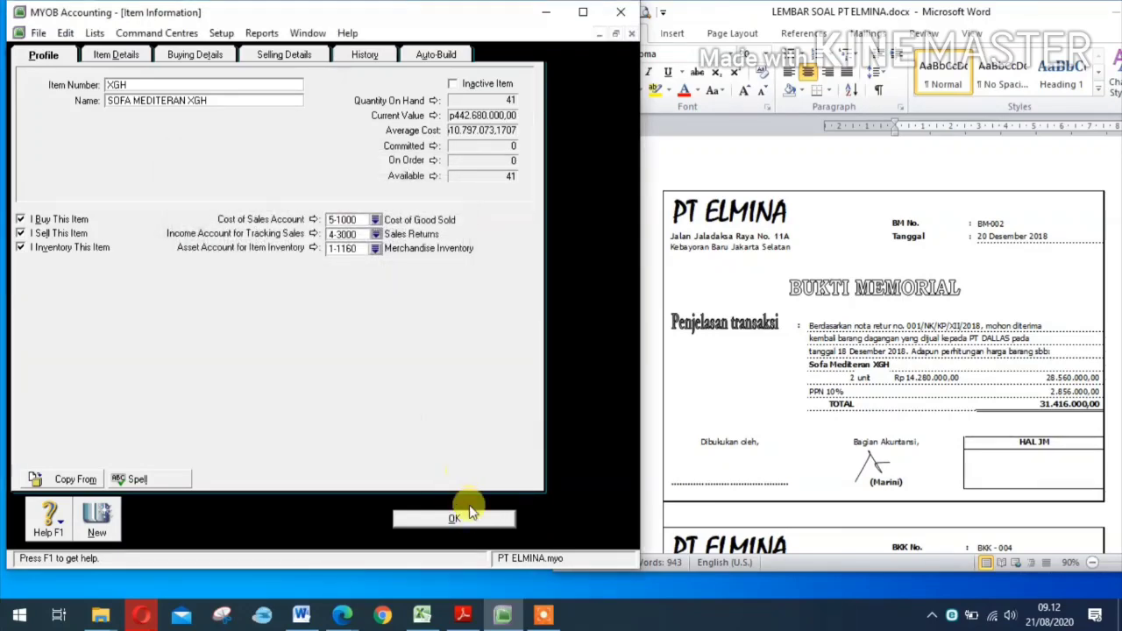
click(463, 518)
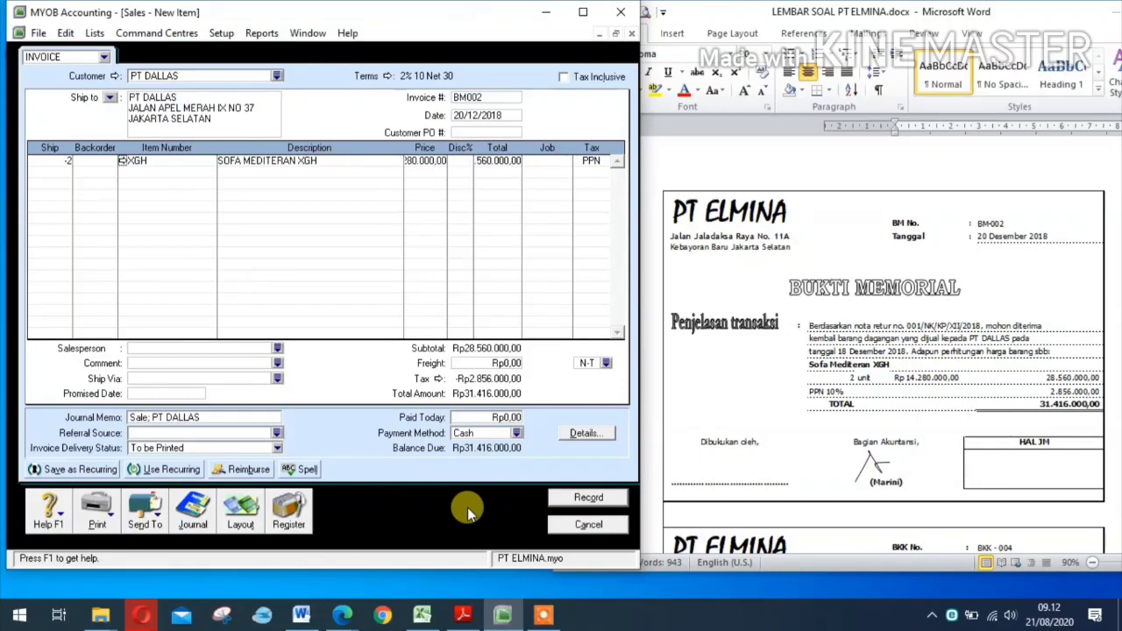
click(586, 497)
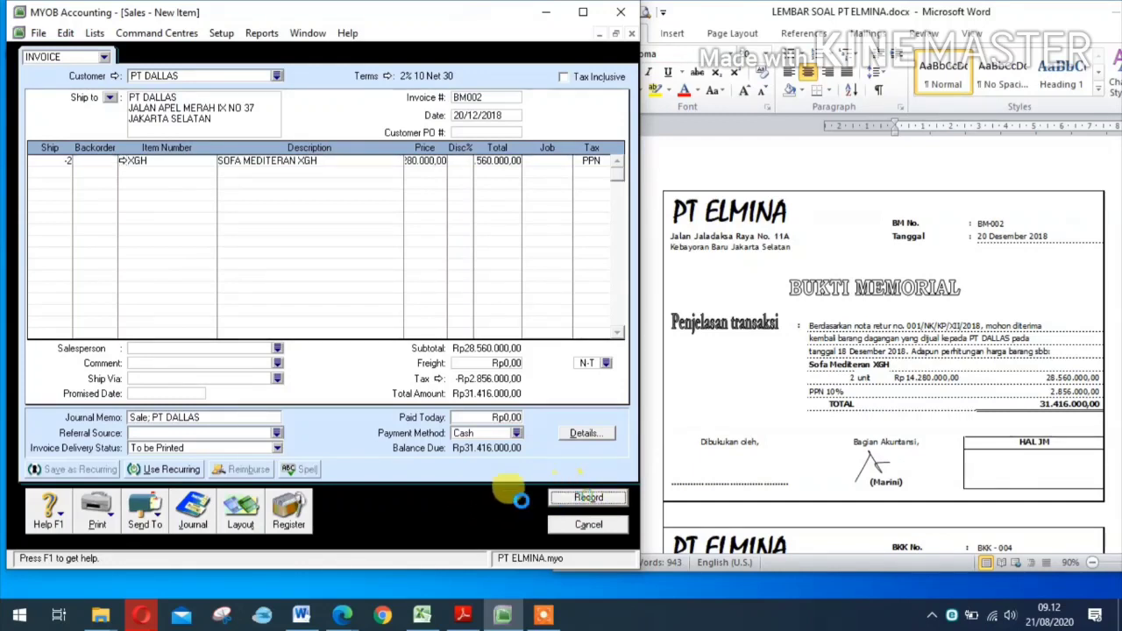
Step: Start applying PT DALLAS's return credit to a sale, with ID number BM002 and date 20/08/2020
click(292, 513)
click(346, 63)
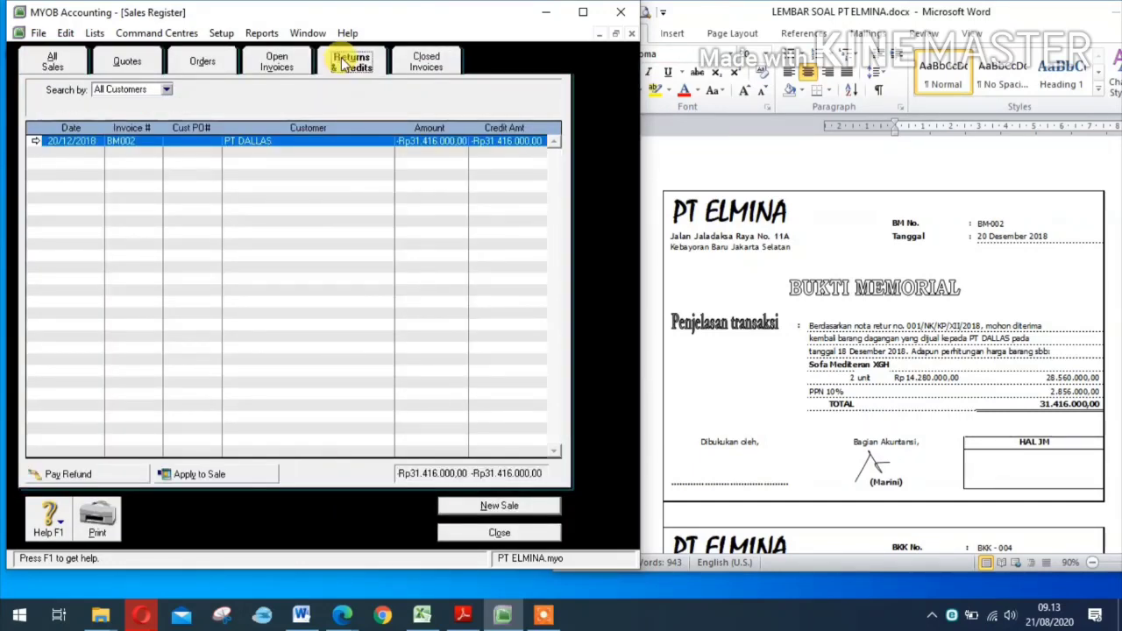
click(230, 474)
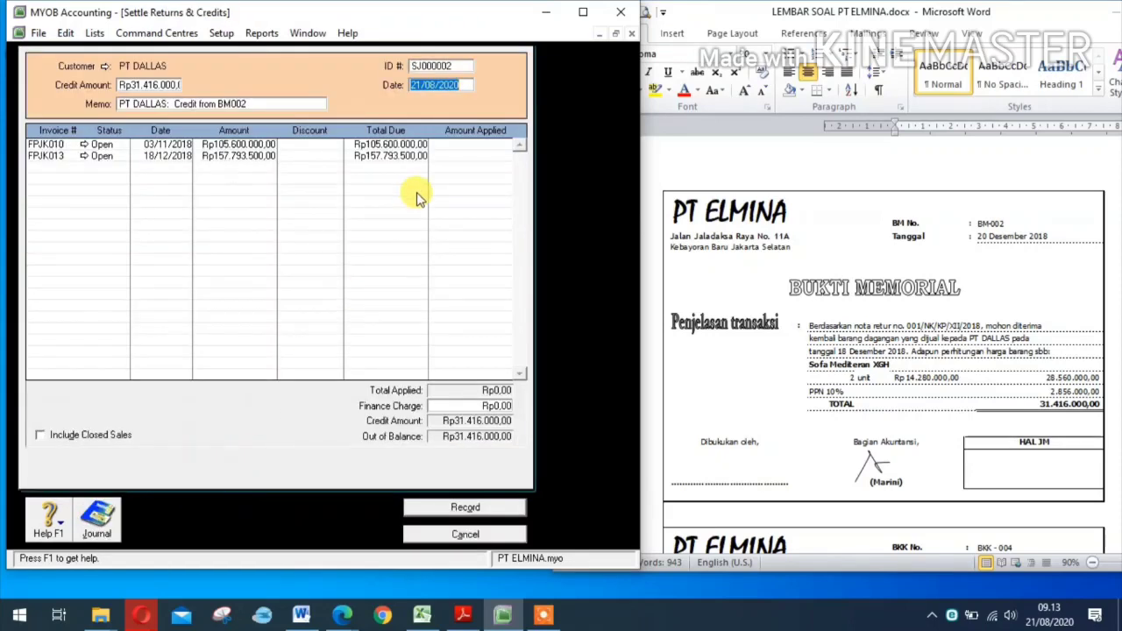
drag(441, 70, 526, 75)
text(BM0)
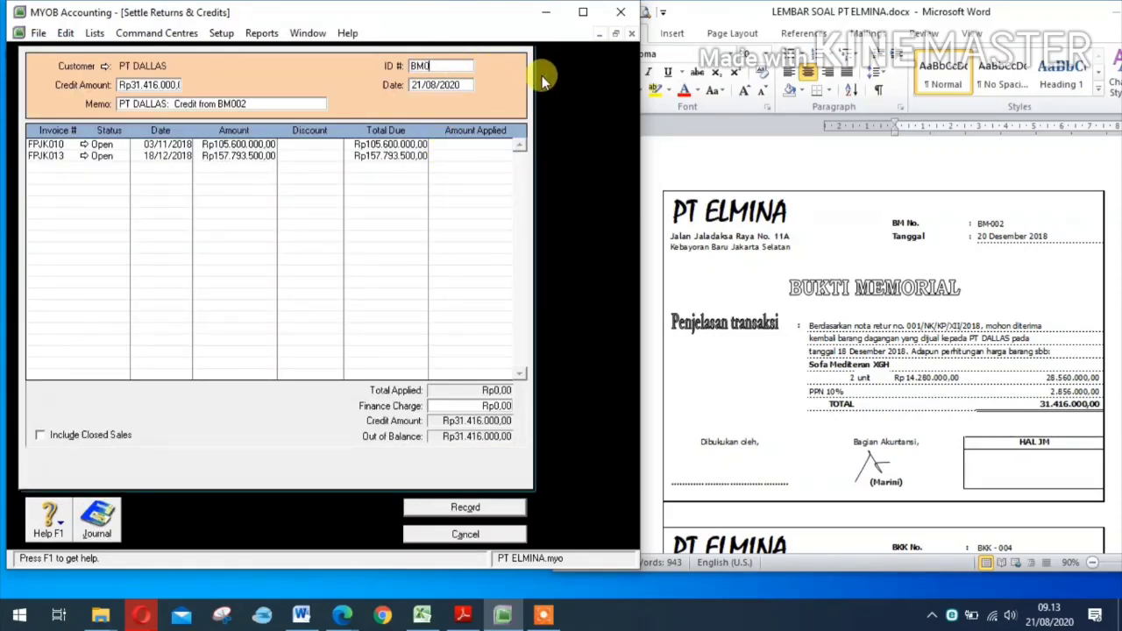
click(419, 85)
click(421, 85)
text(0)
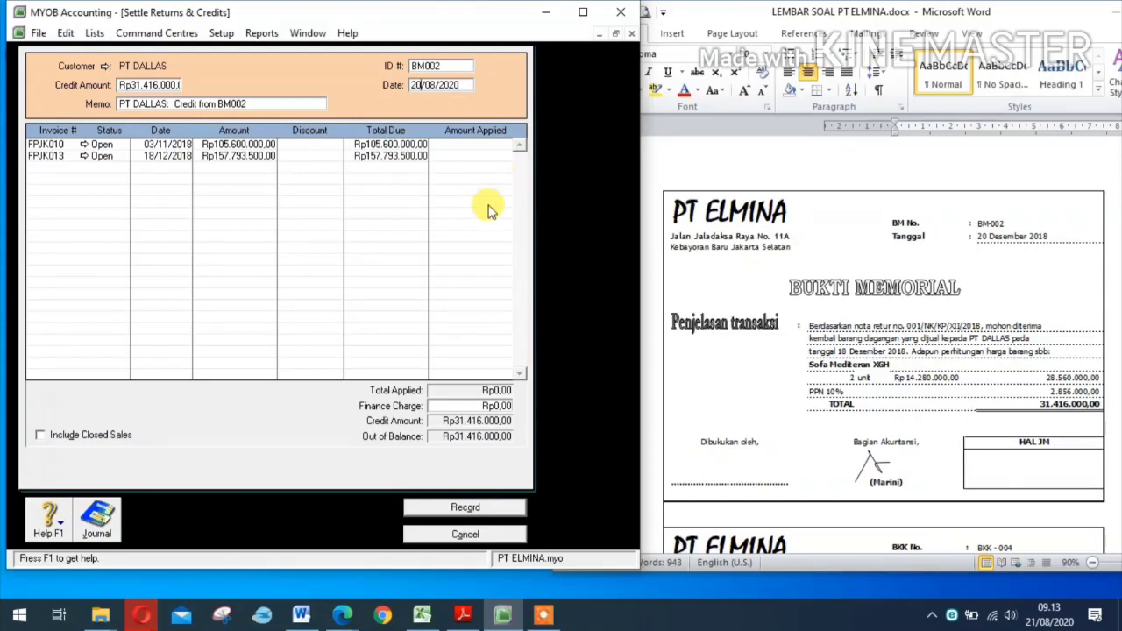
Step: Apply the Rp31.416.000 credit to invoice FPJK013, record the settlement, and leave the sales register and sales entry
click(474, 156)
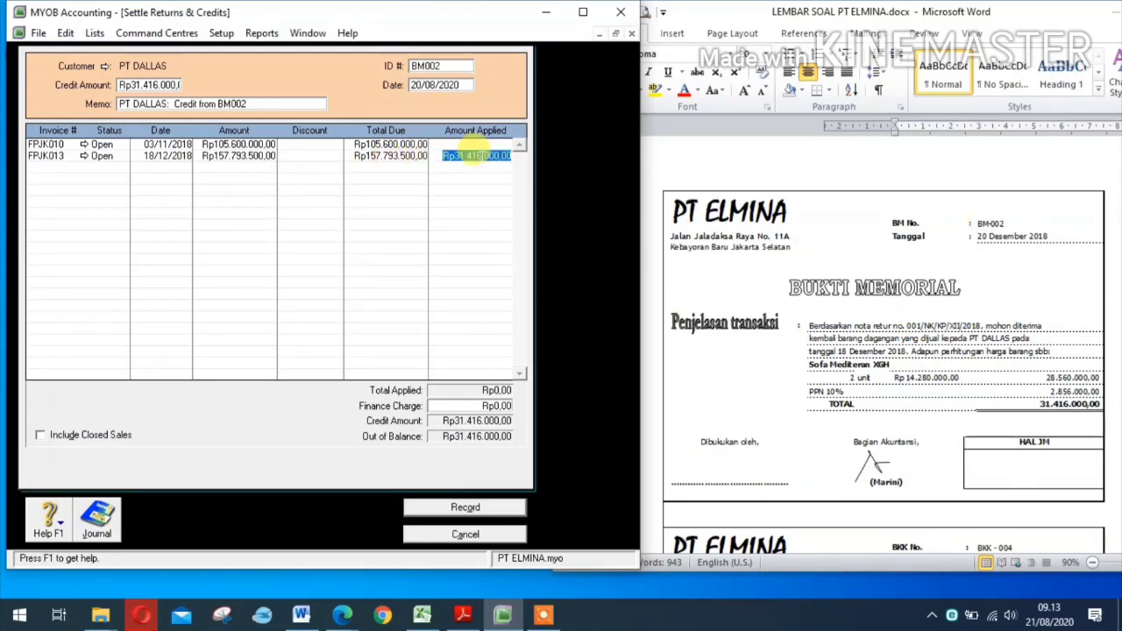
key(Tab)
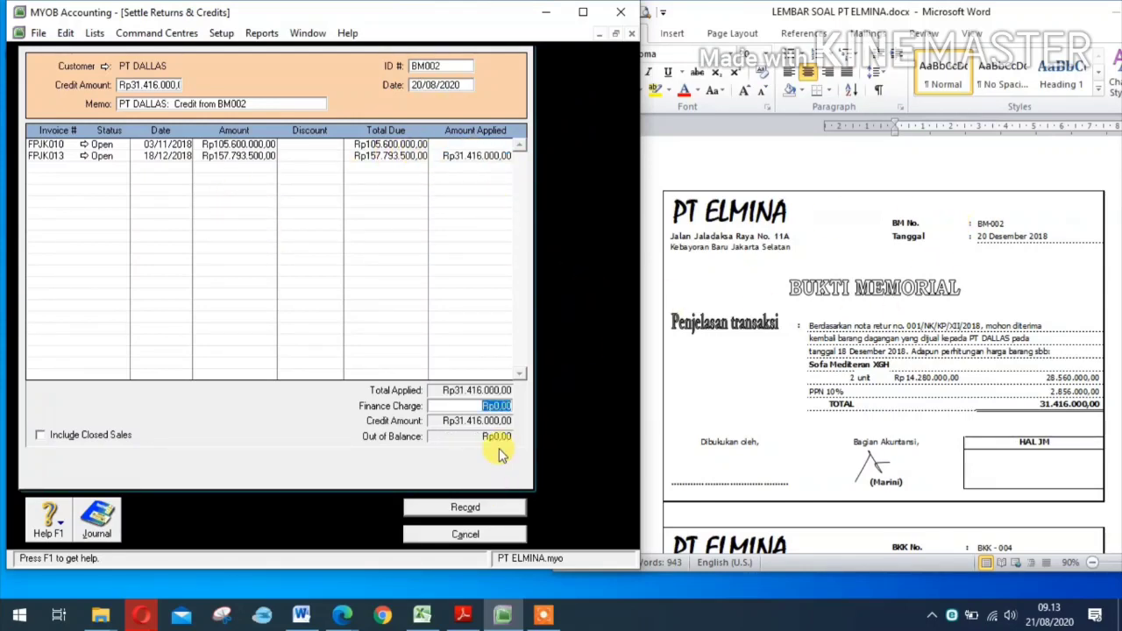
click(474, 511)
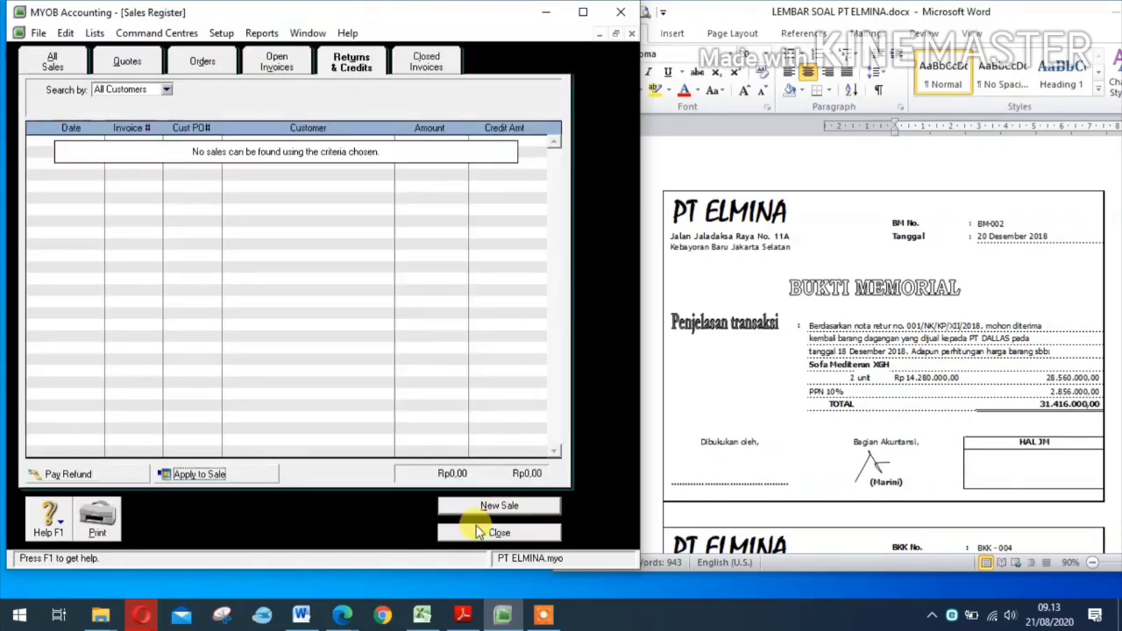
click(478, 533)
click(589, 524)
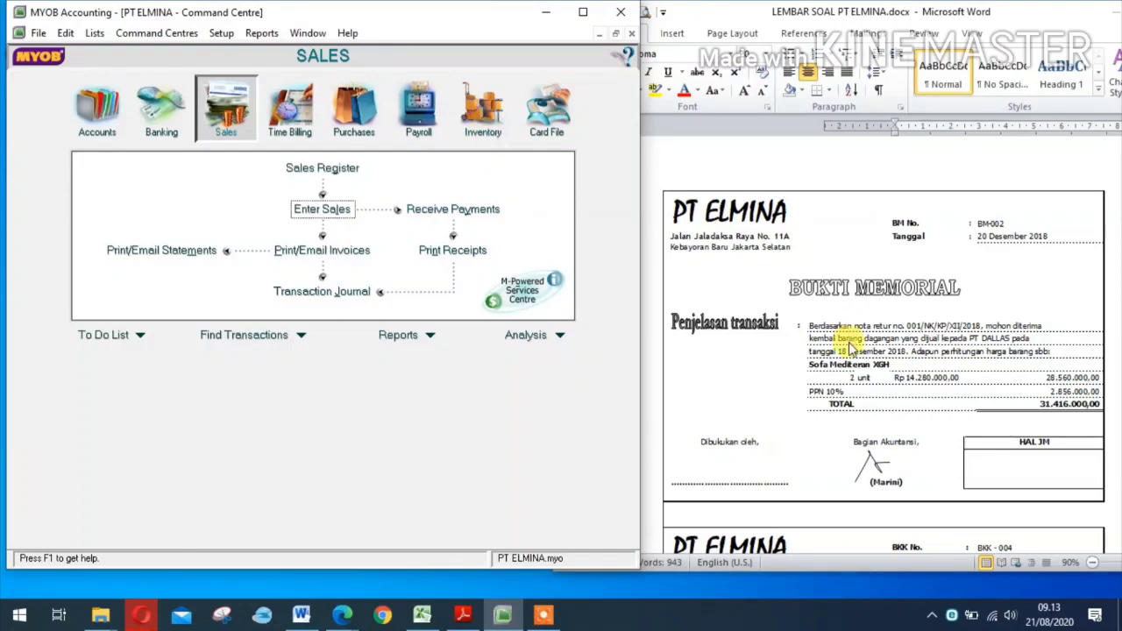
Step: Bring voucher BKK-004 into view in the question document and check item RTB's linked accounts in the inventory items list
scroll(845, 342, down, 4)
scroll(849, 349, down, 4)
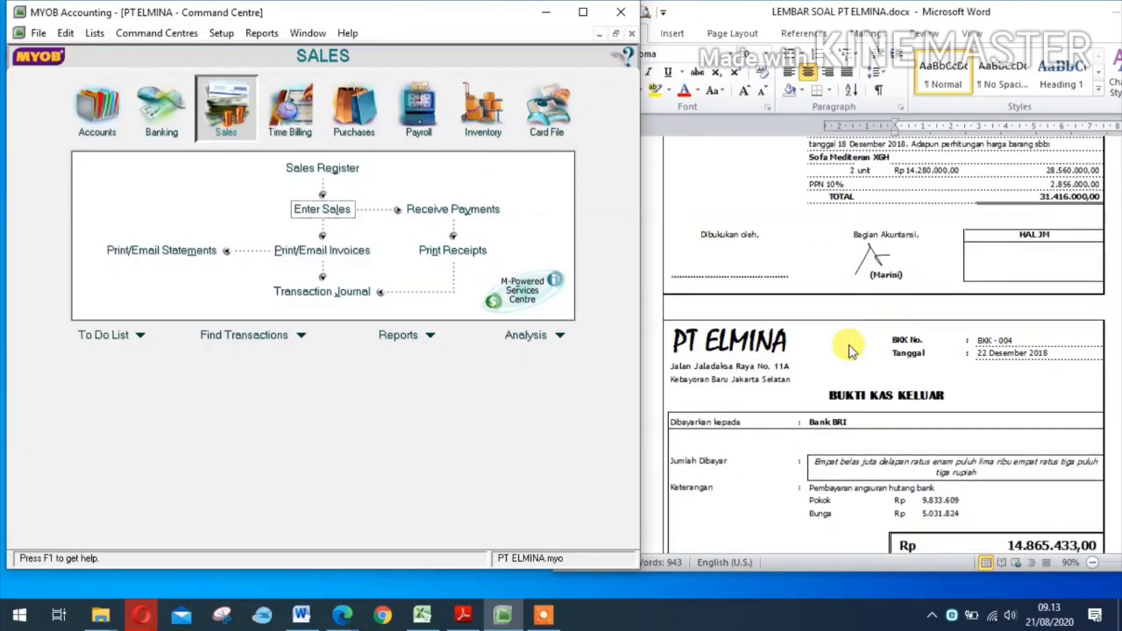
click(482, 123)
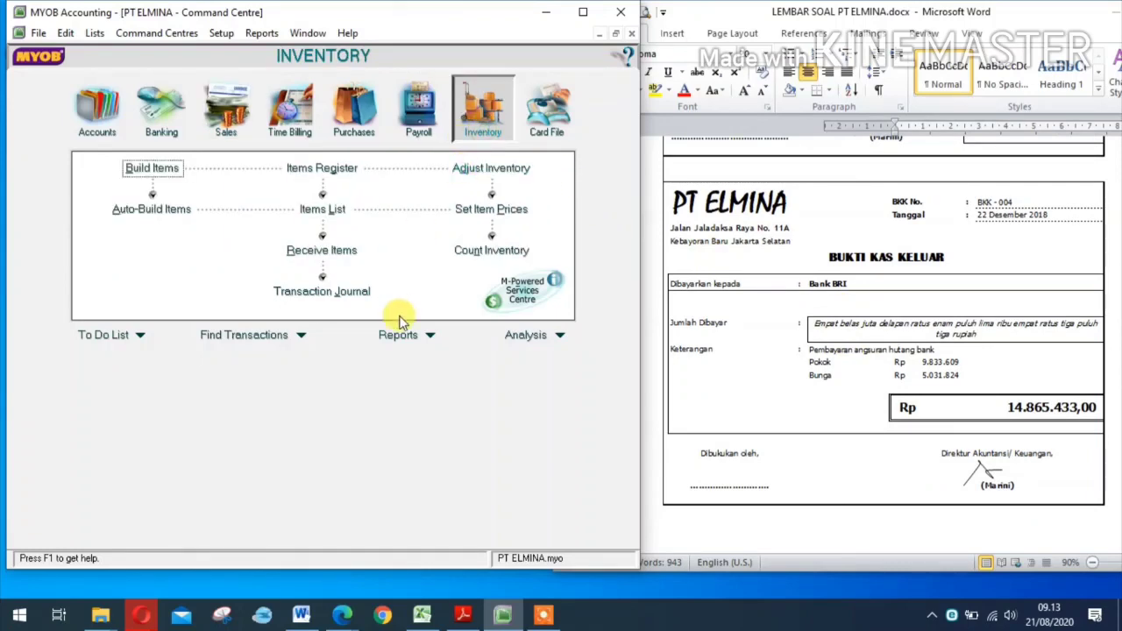
click(321, 207)
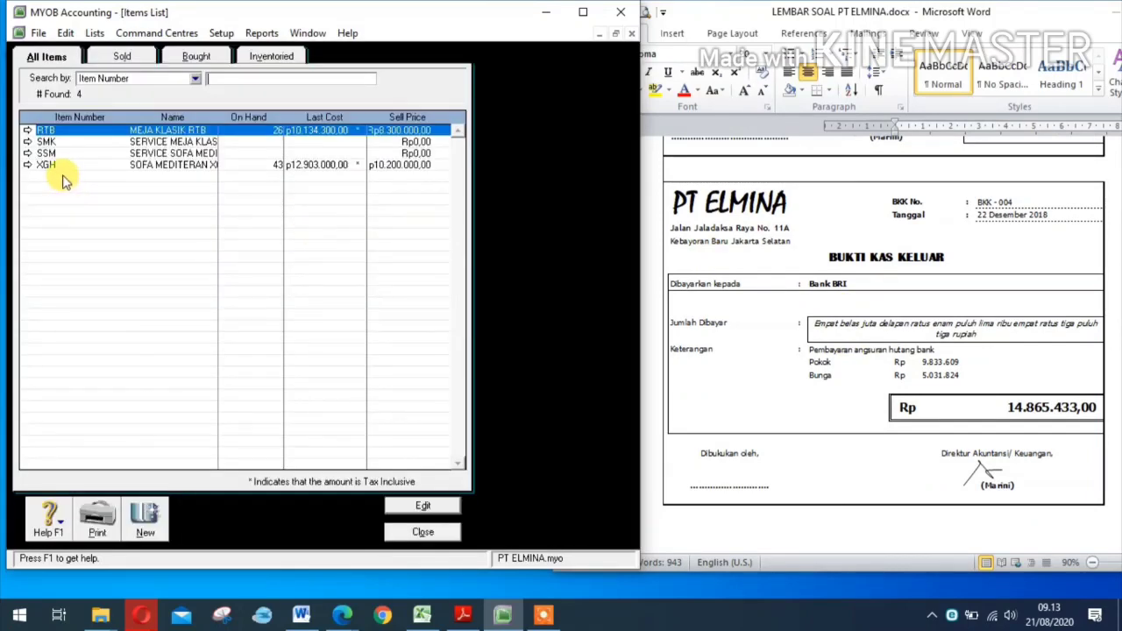
scroll(903, 320, up, 2)
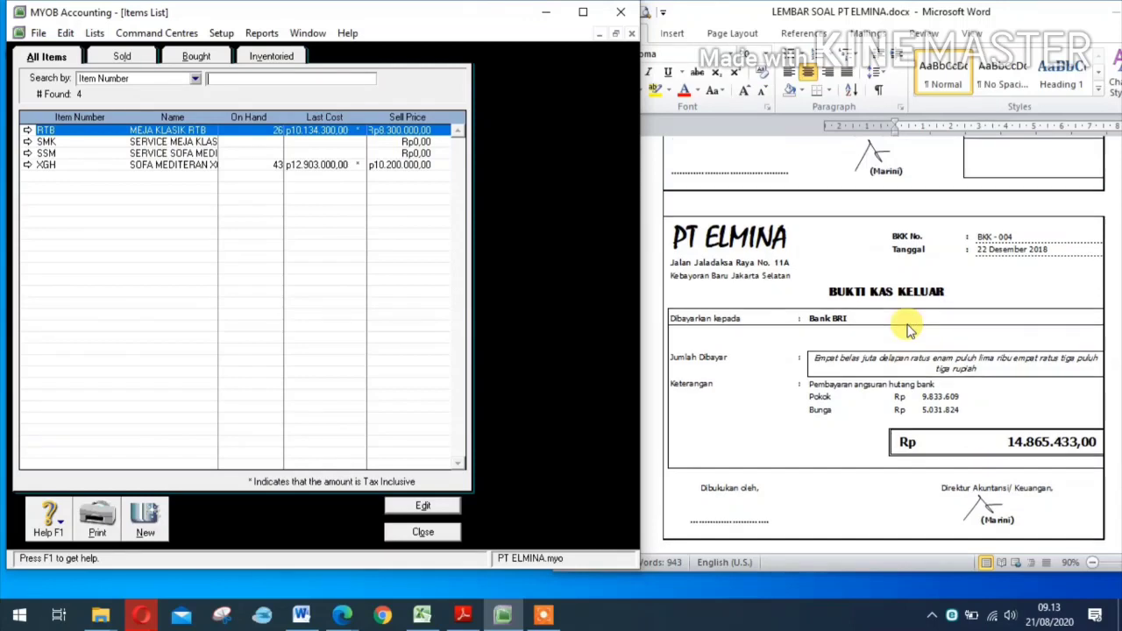
click(27, 129)
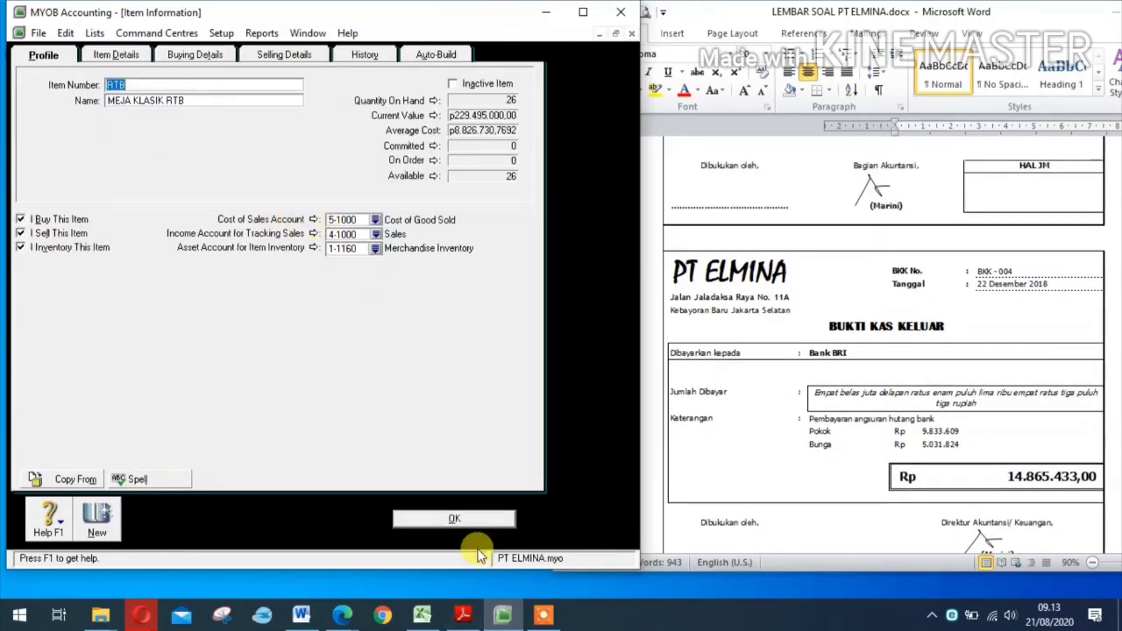
click(451, 517)
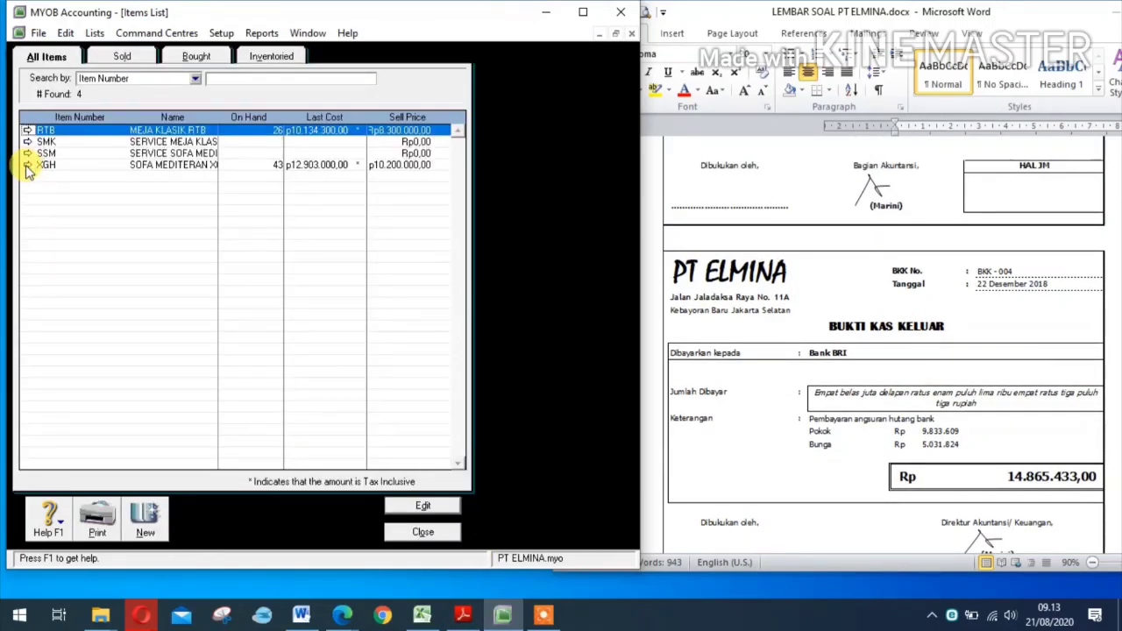
Step: Set item XGH's income account for tracking sales back to 4-1000 Sales and close the items list
click(27, 164)
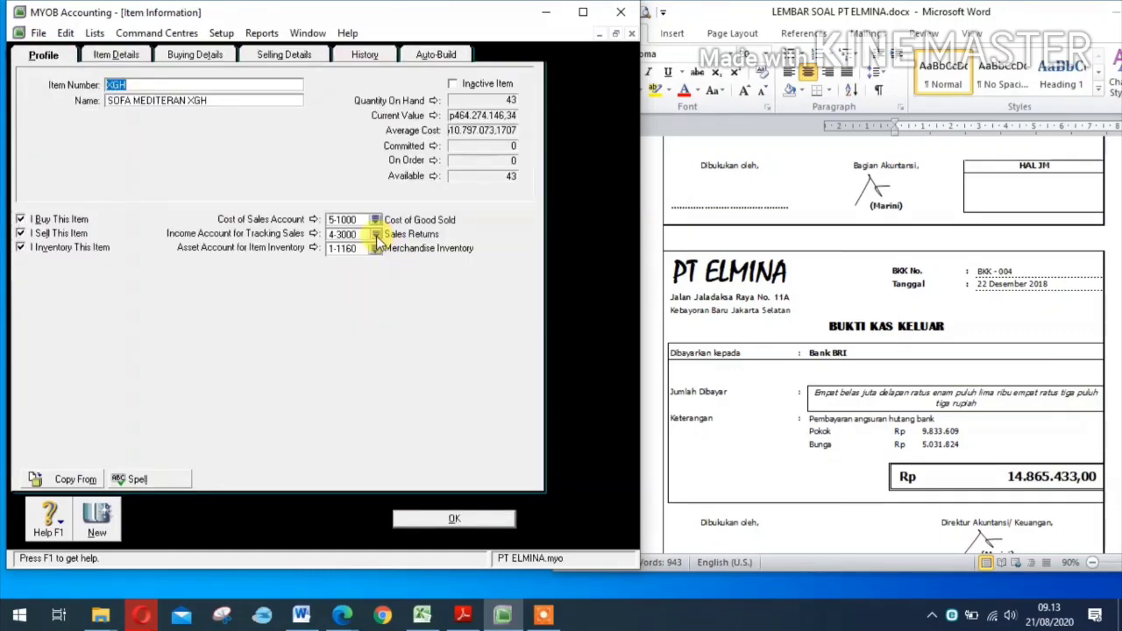
click(376, 234)
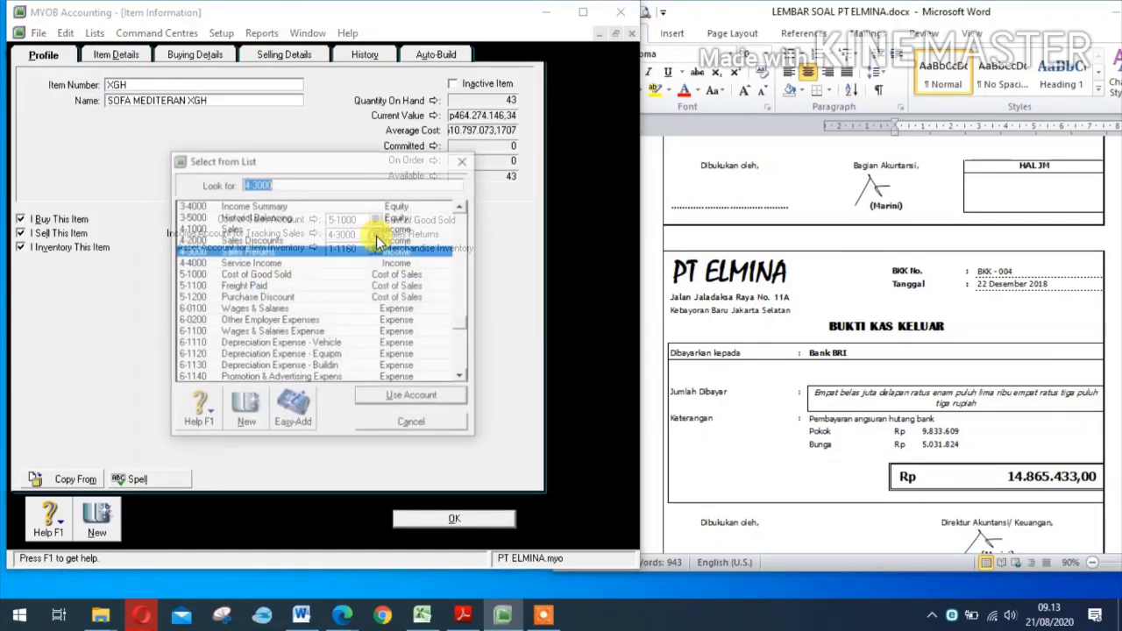
click(231, 228)
click(430, 396)
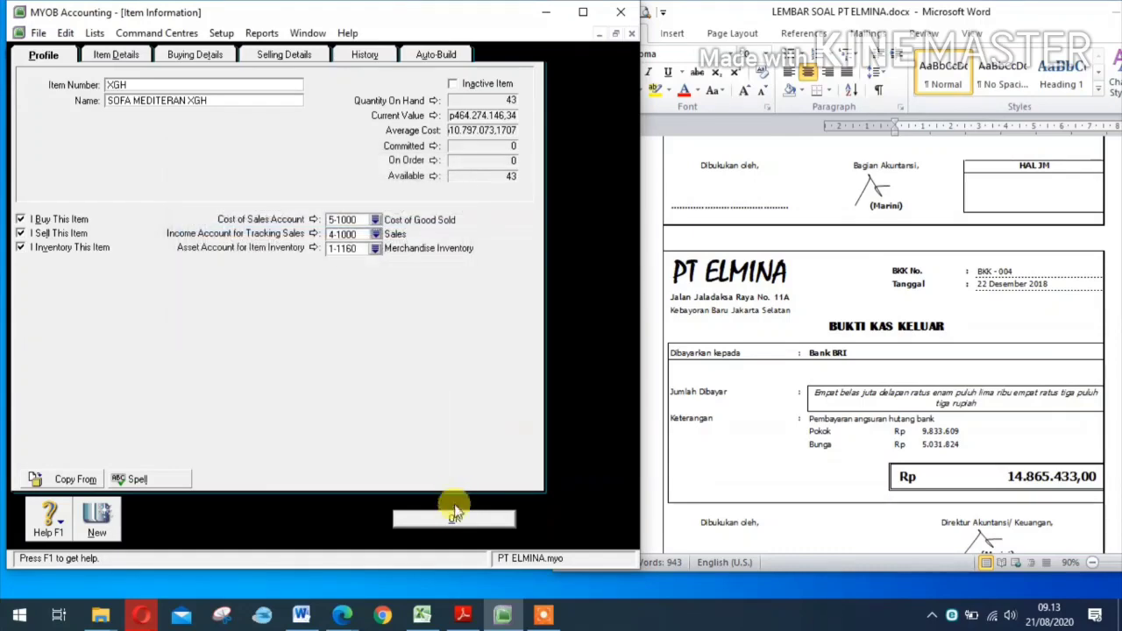
click(446, 516)
click(423, 532)
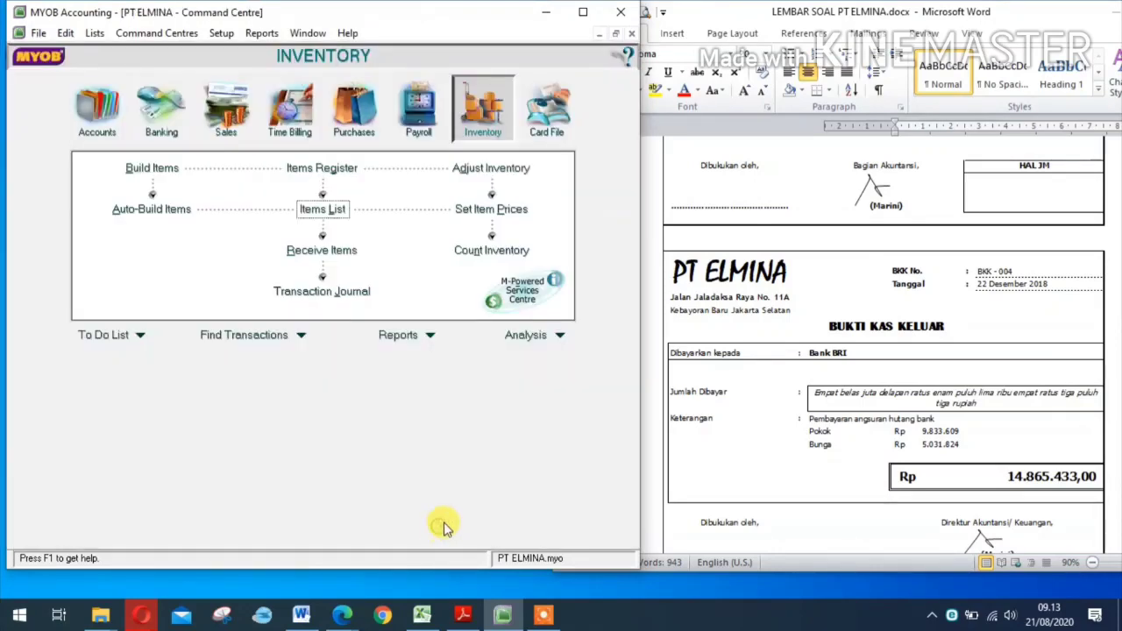
Step: Start a Spend Money transaction for voucher BKK-004, paid from account 1-1110 Cash In Bank
scroll(741, 427, up, 2)
scroll(741, 427, down, 4)
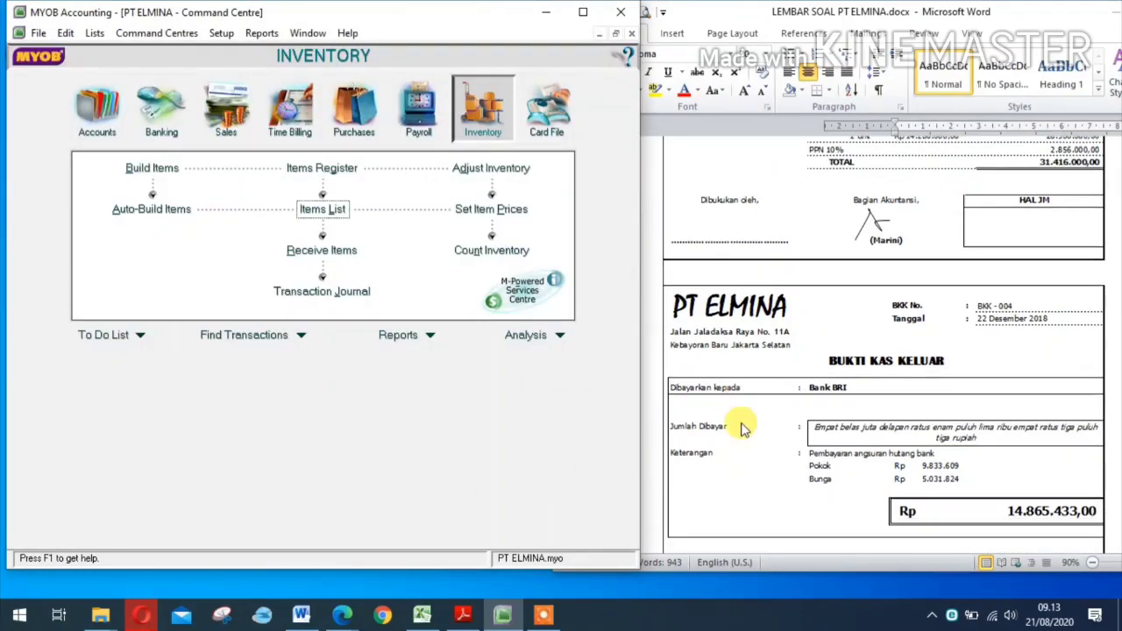
click(160, 114)
click(156, 176)
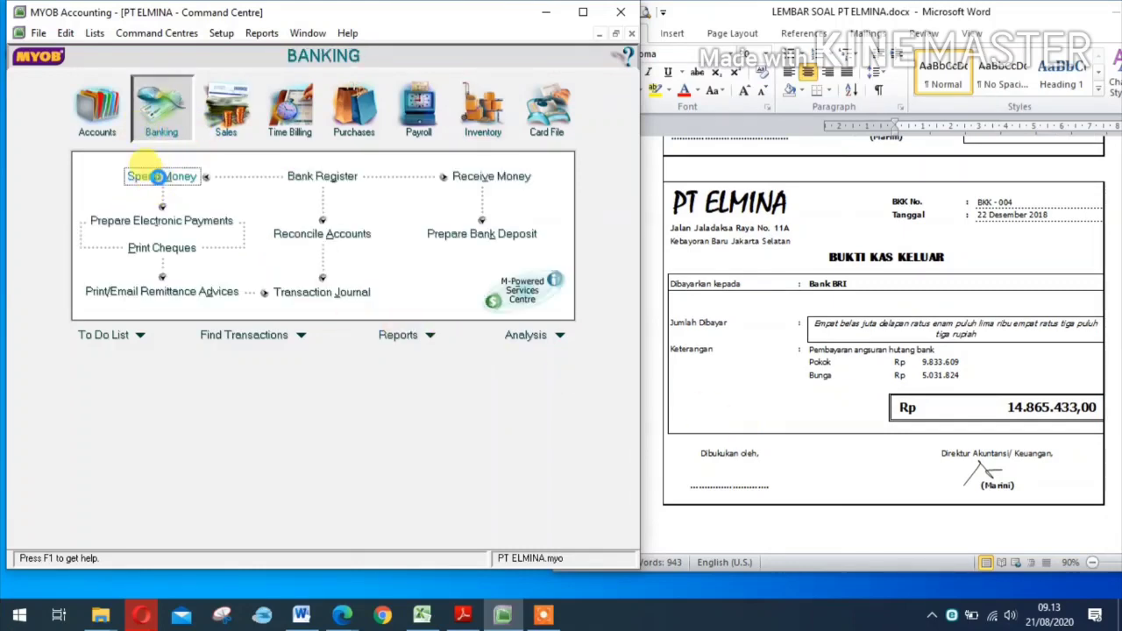
click(192, 66)
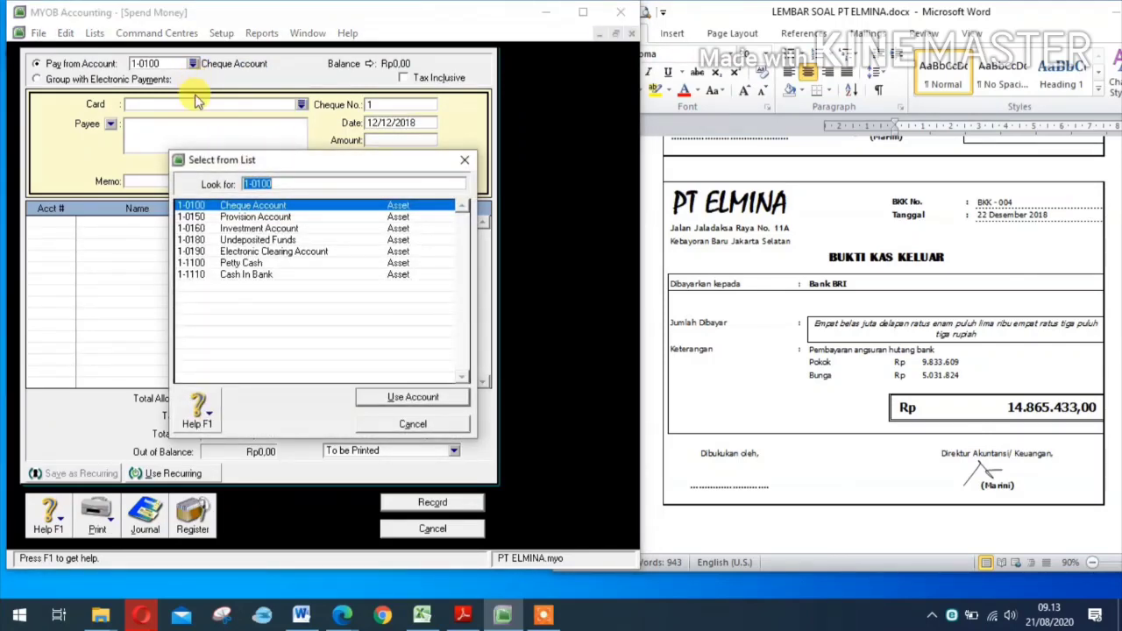
click(259, 274)
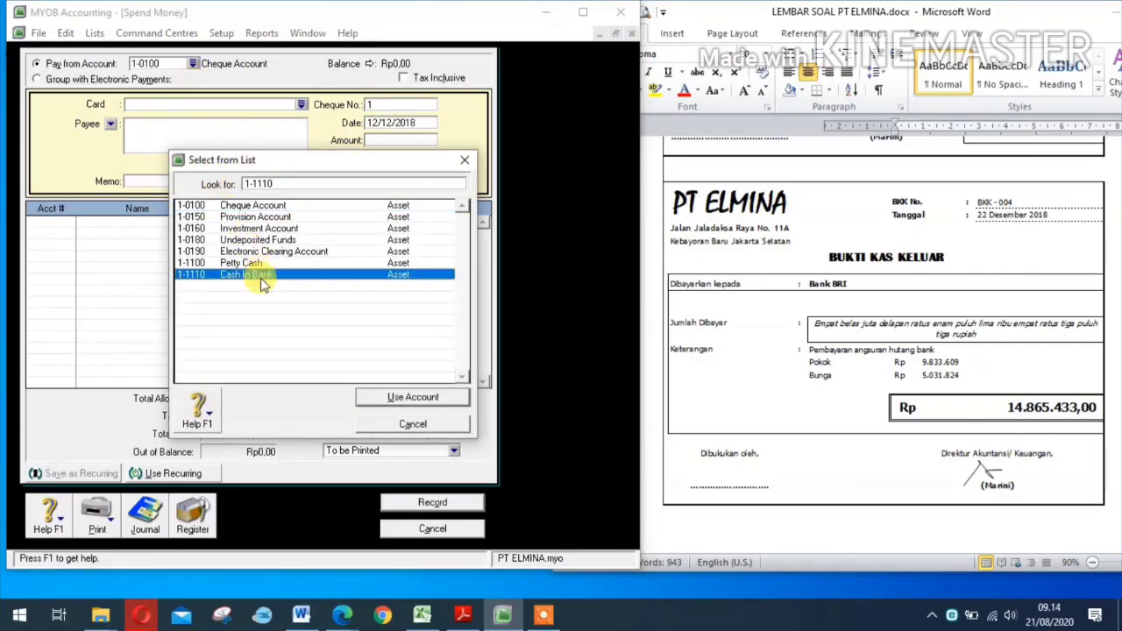
click(401, 396)
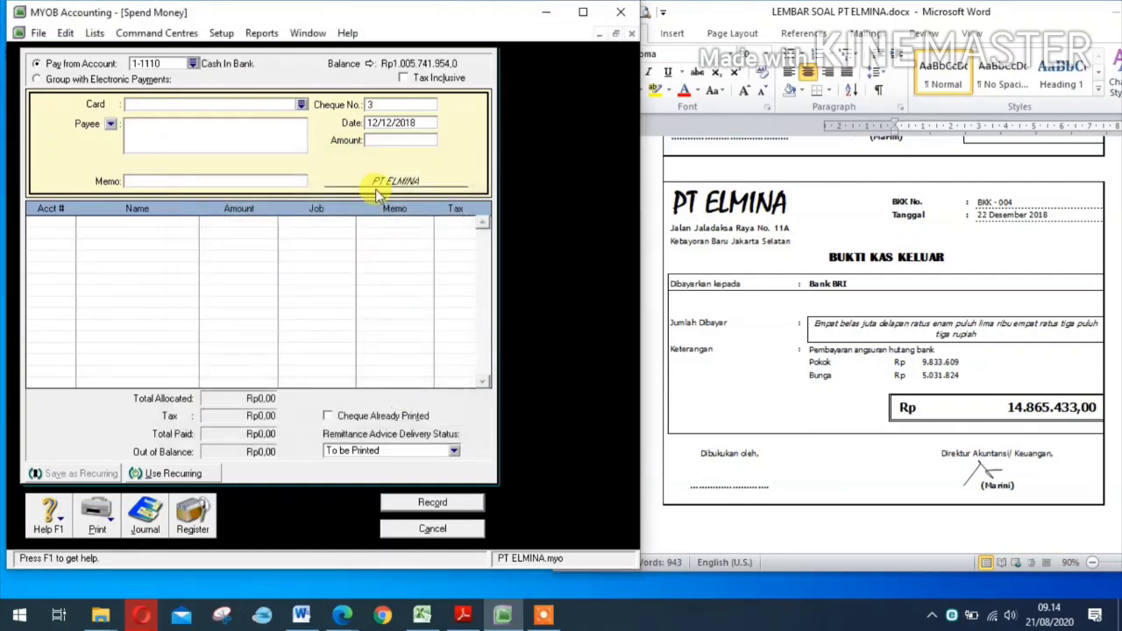
Step: Fill in the payment with cheque number BKK004, date 22/12/2018, amount Rp14.865.433 and memo "PEMBAYARAN ANGSURAN UTANG BANK"
click(375, 126)
text(22)
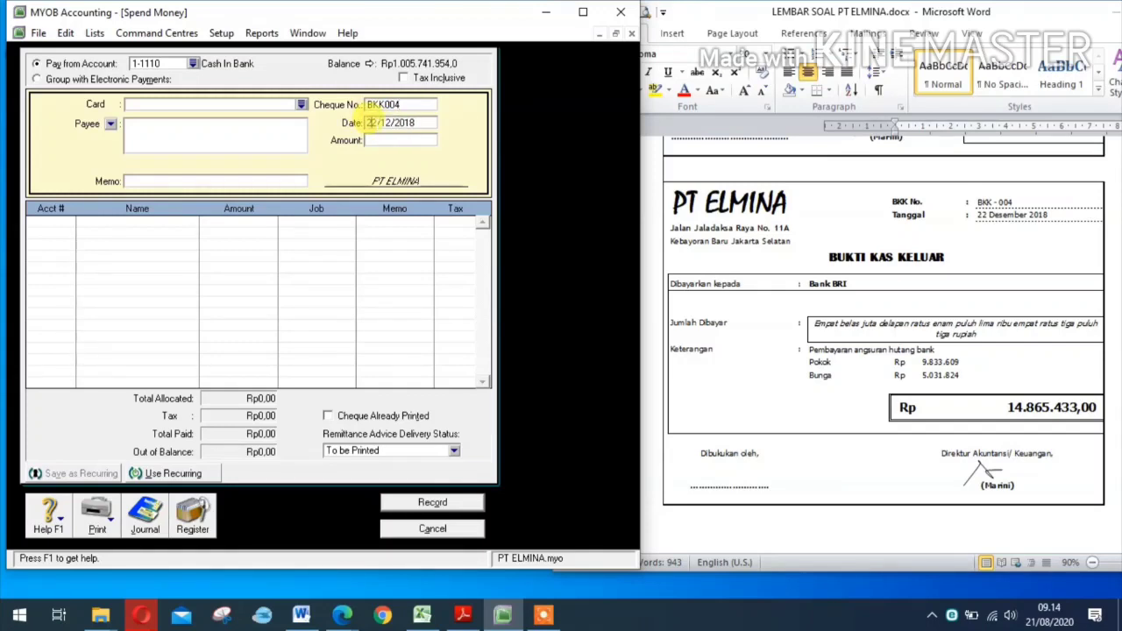
click(379, 140)
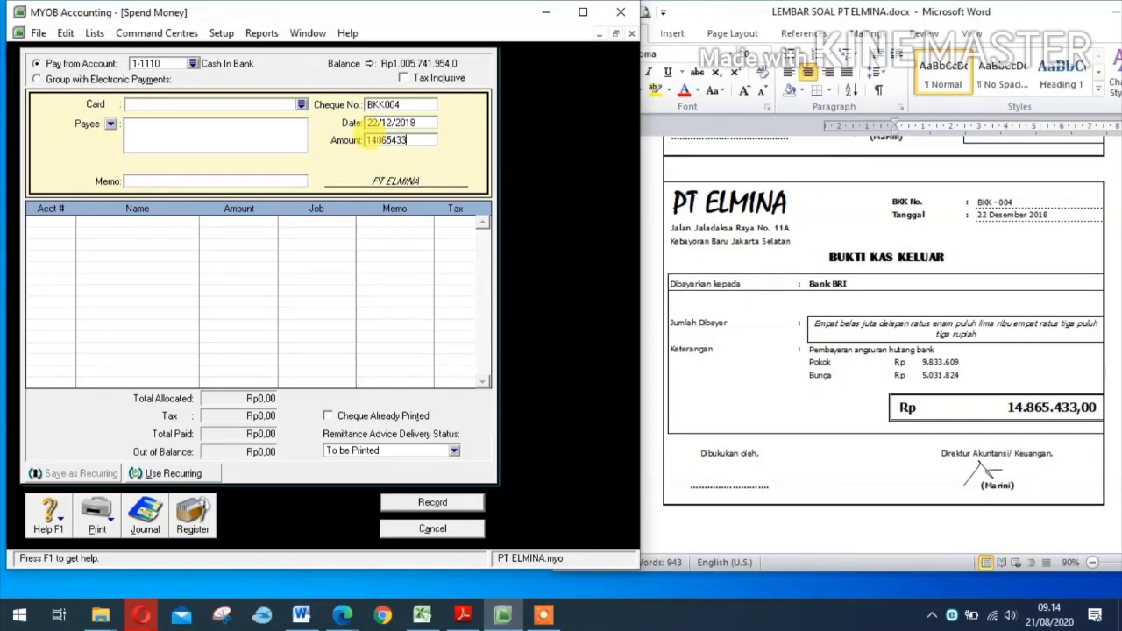
click(228, 180)
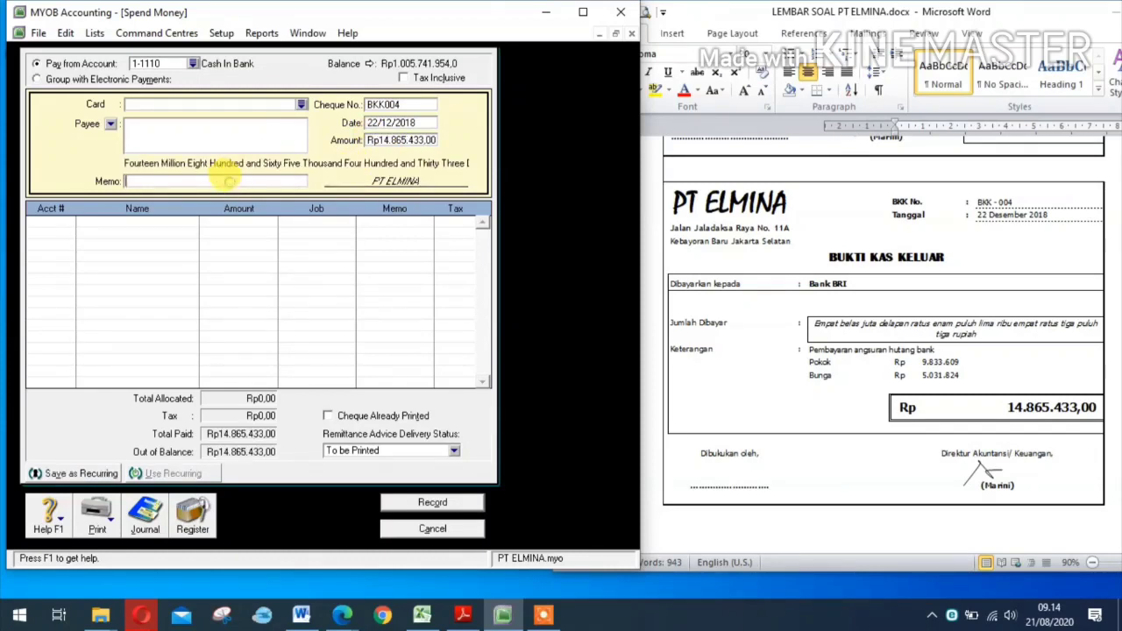
text(PEMBAYARAN ANGSUR)
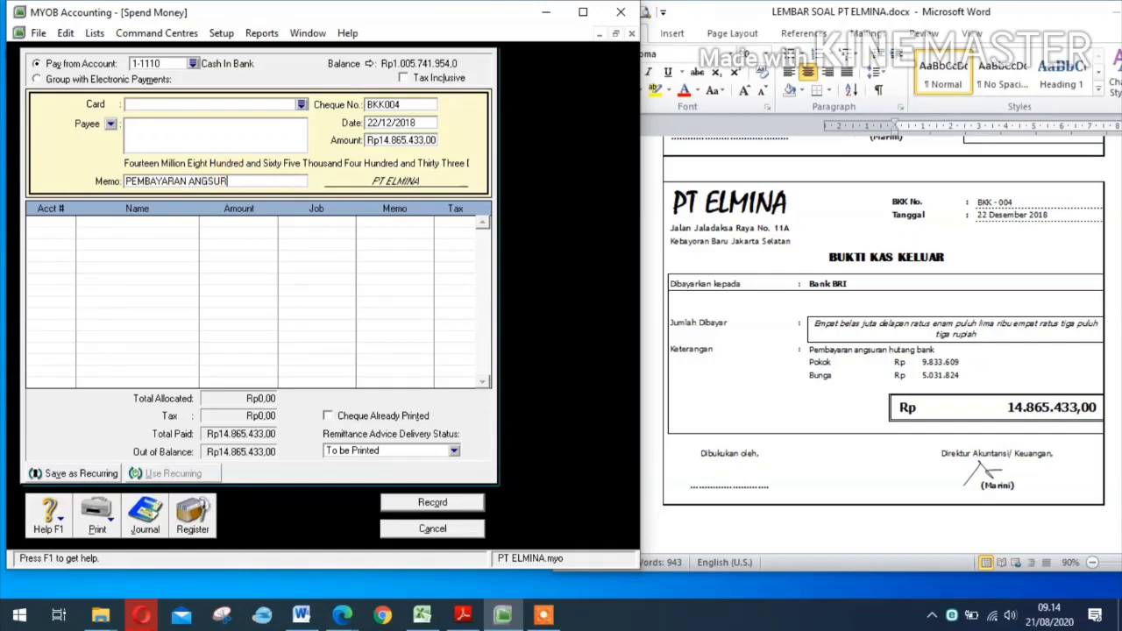
text(AN UTANG BANK)
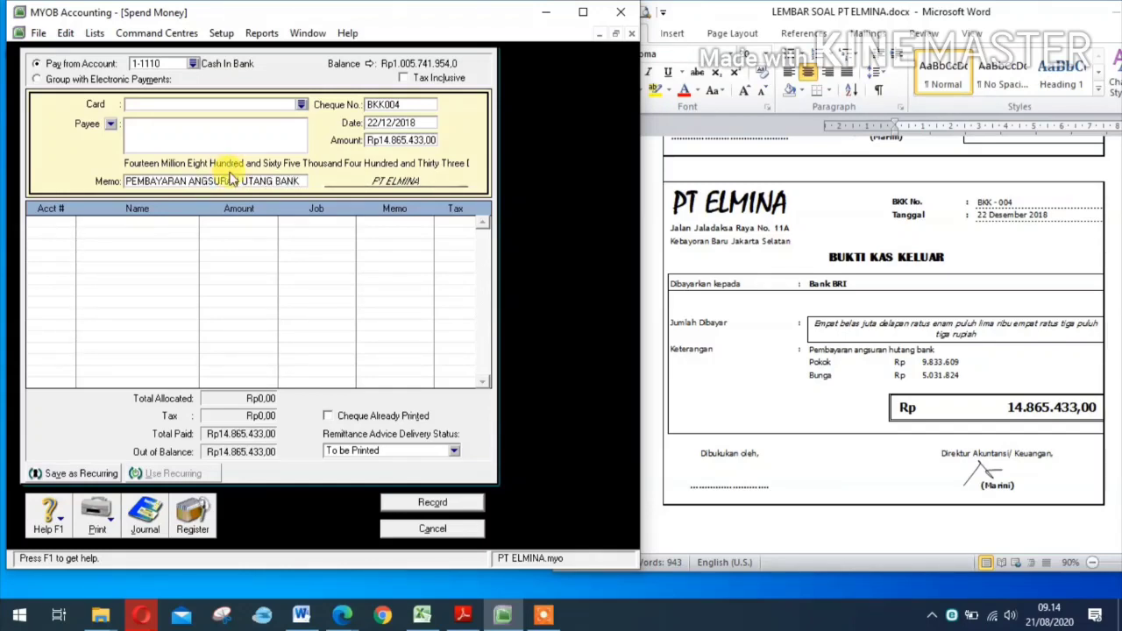
Step: Allocate Rp9.833.609 of the payment to account 2-2100 Bank Loan on the first allocation line
click(40, 223)
click(70, 221)
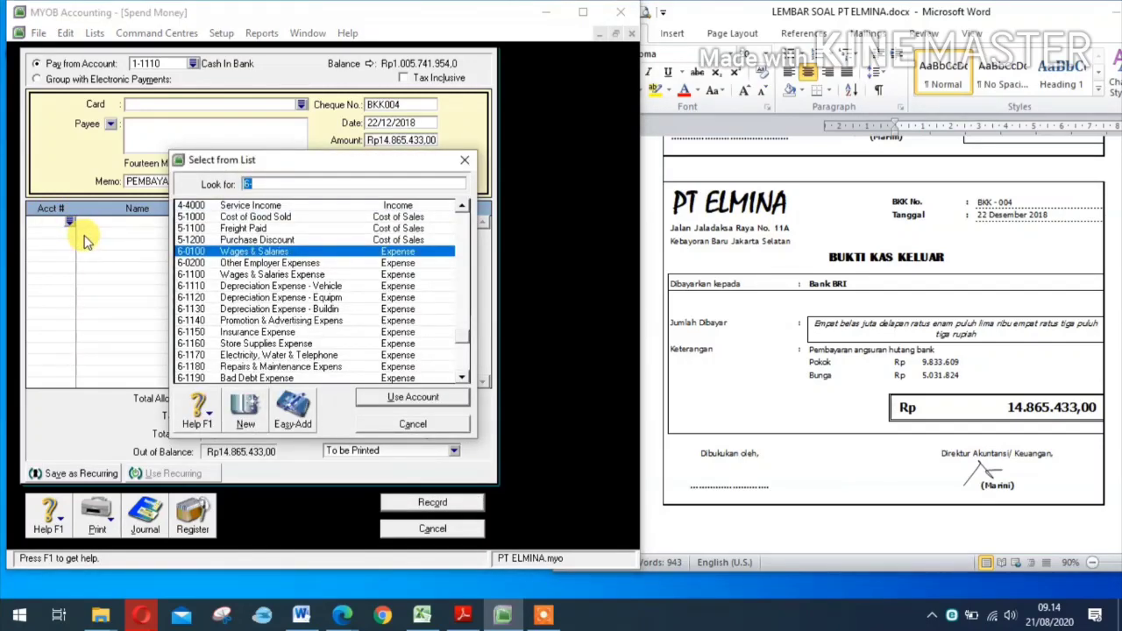
text(2)
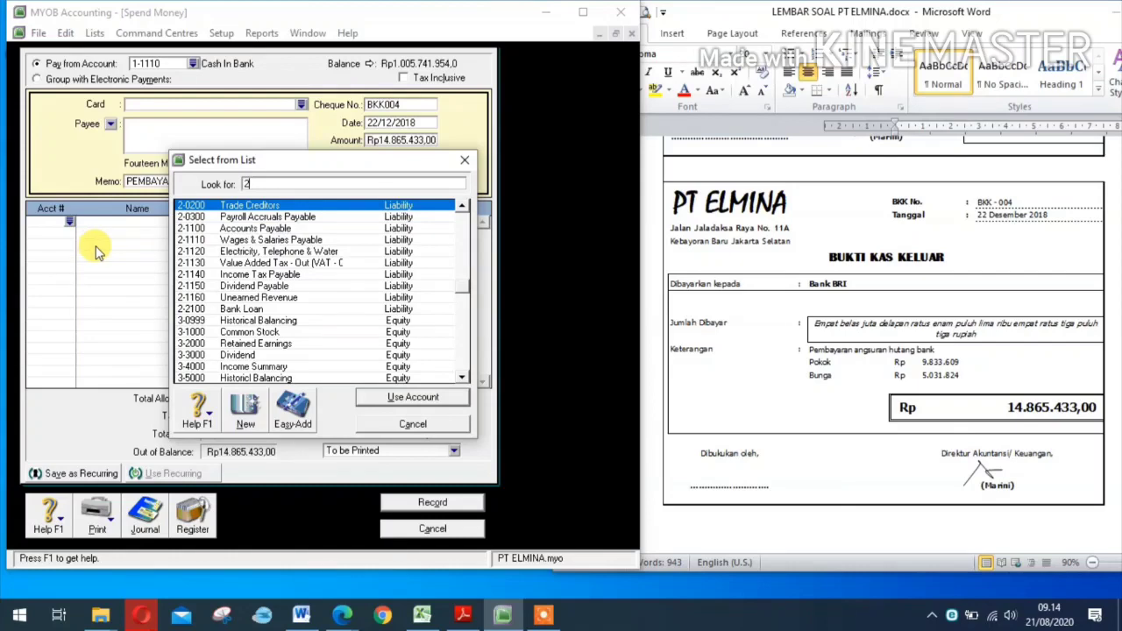
text(-2100)
click(454, 399)
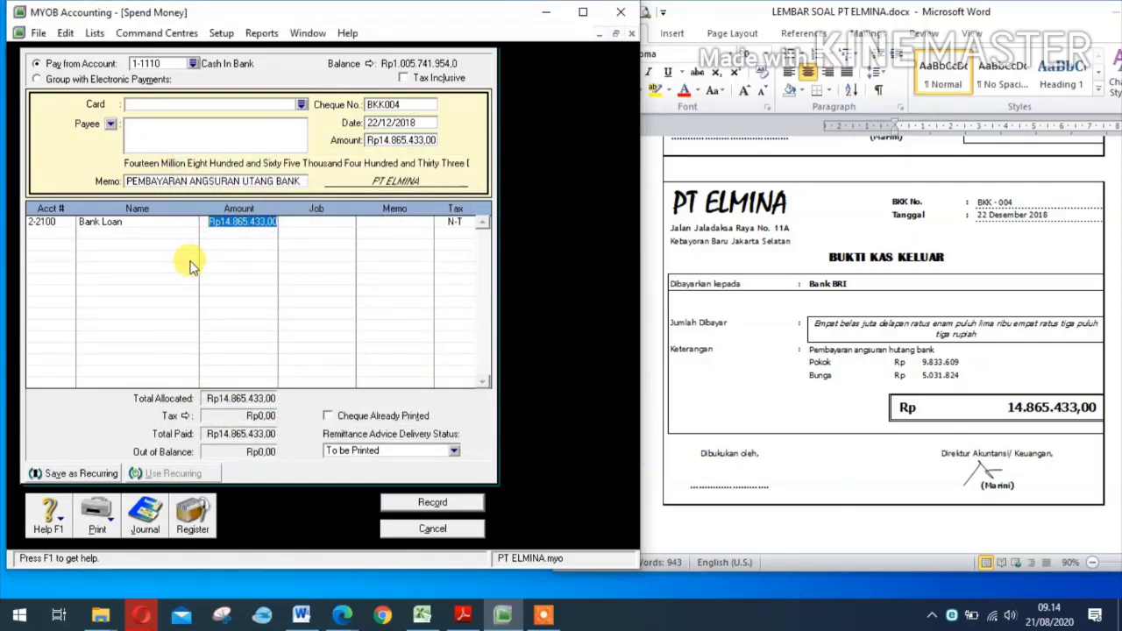
text(9)
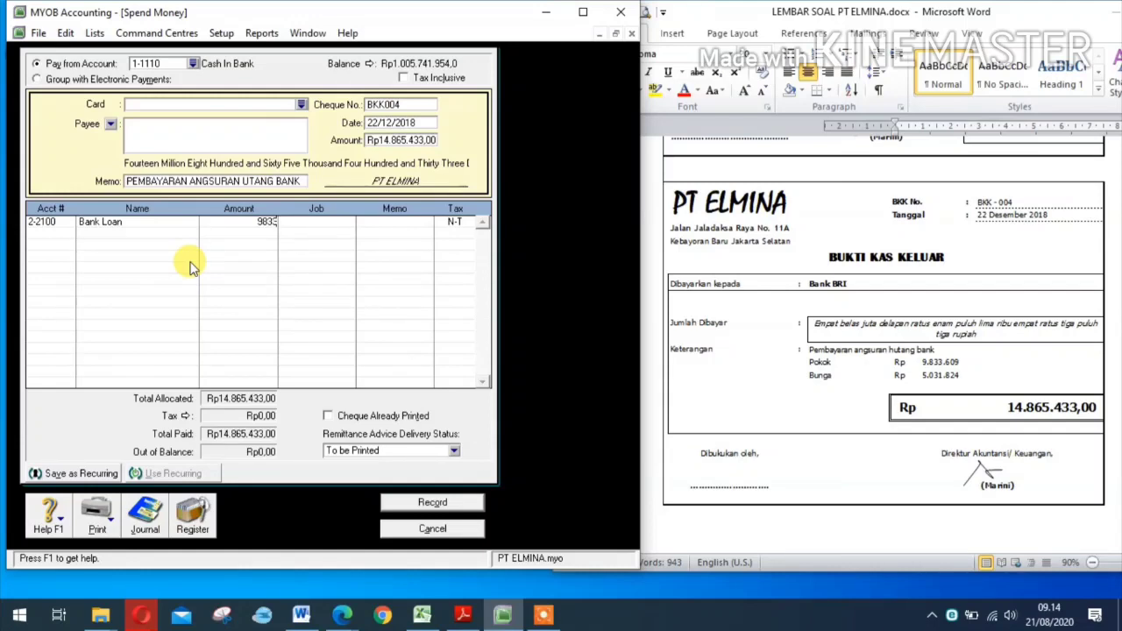
text(833609)
Step: Allocate the remaining Rp5.031.824 to account 9-2000 Interest Expense on the second line
click(45, 224)
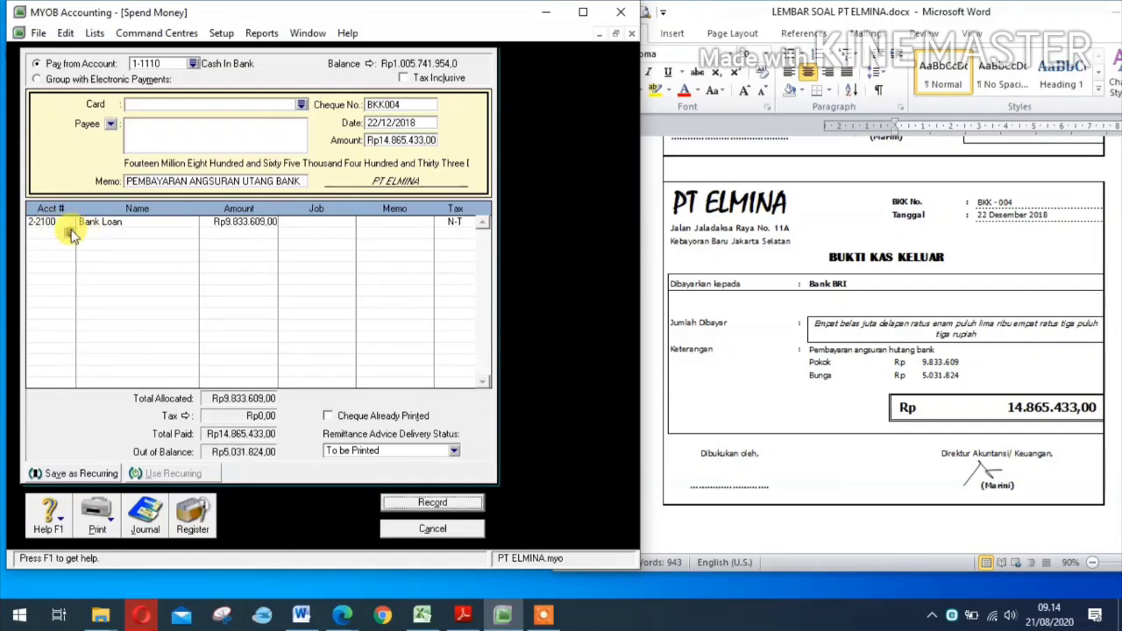
text(6)
key(Tab)
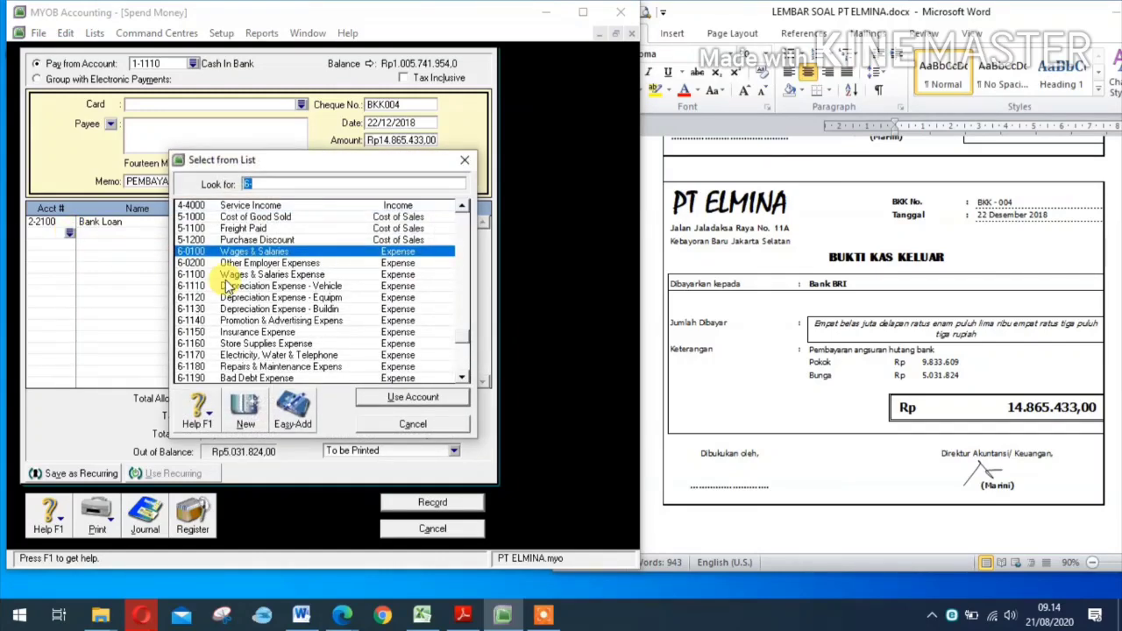
text(9)
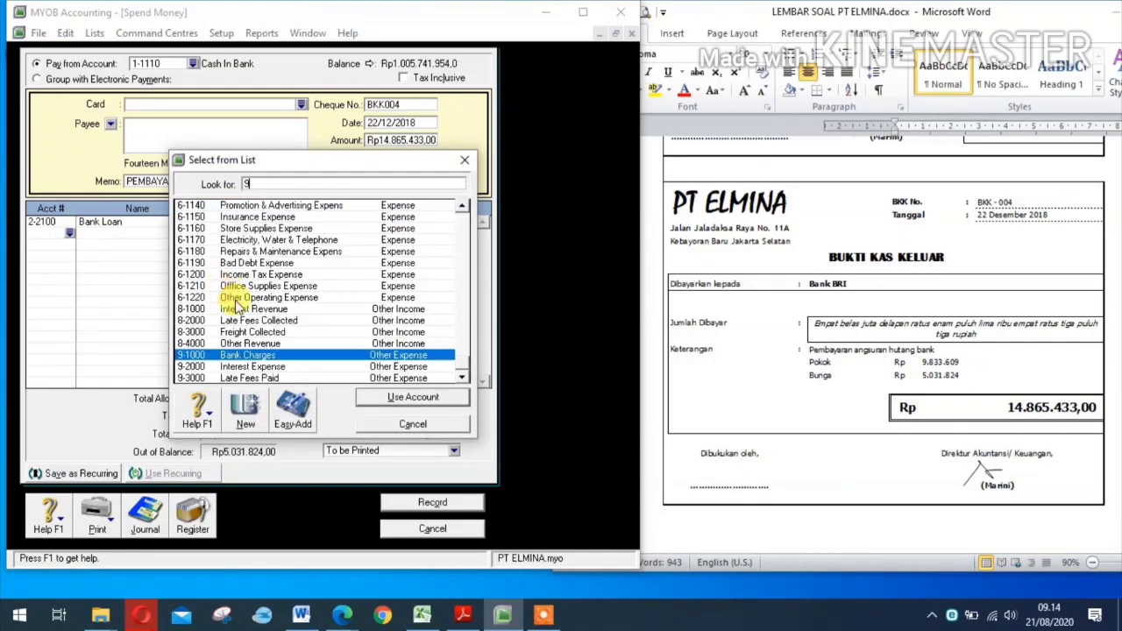
click(250, 367)
click(379, 399)
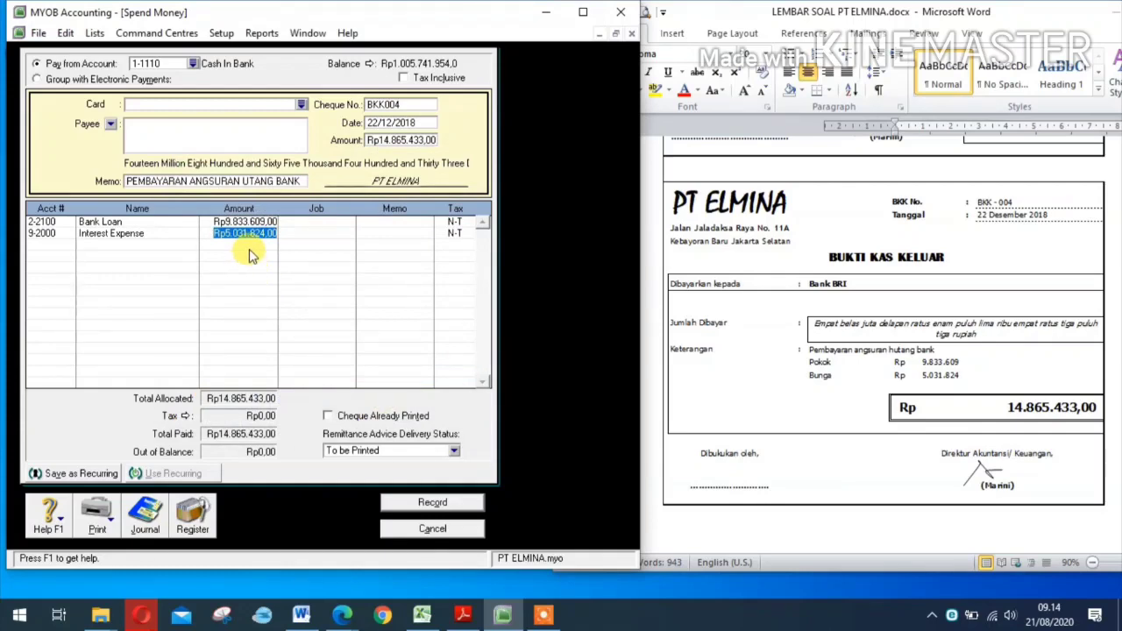
Step: Review the journal recap of loan payment BKK004, then record the transaction and leave Spend Money
key(ctrl+r)
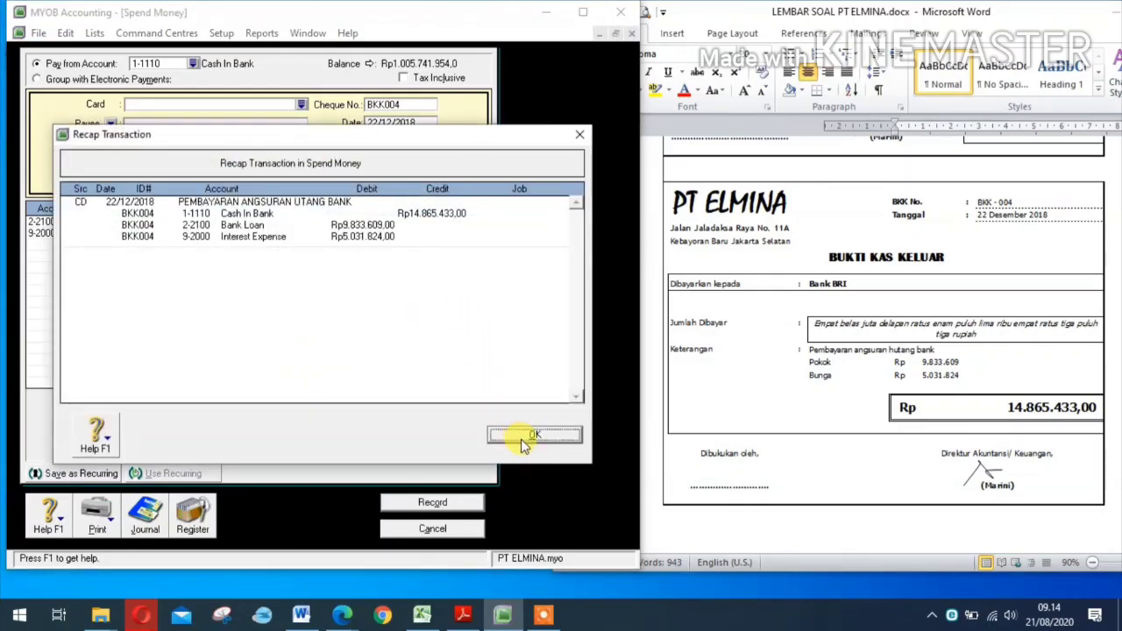
click(525, 435)
click(443, 500)
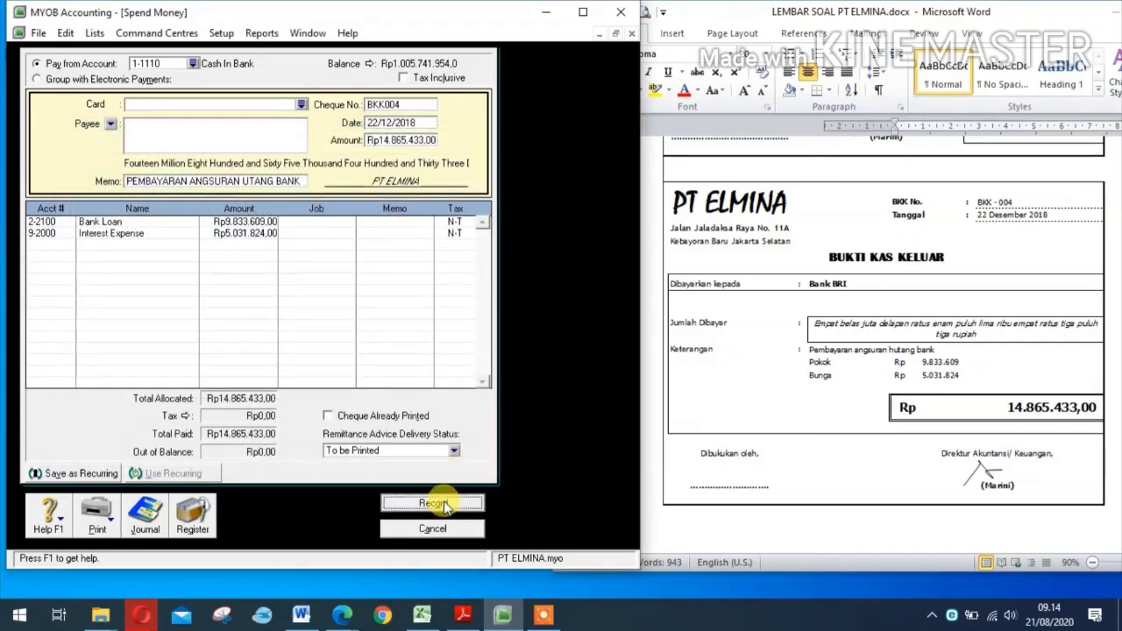
click(433, 529)
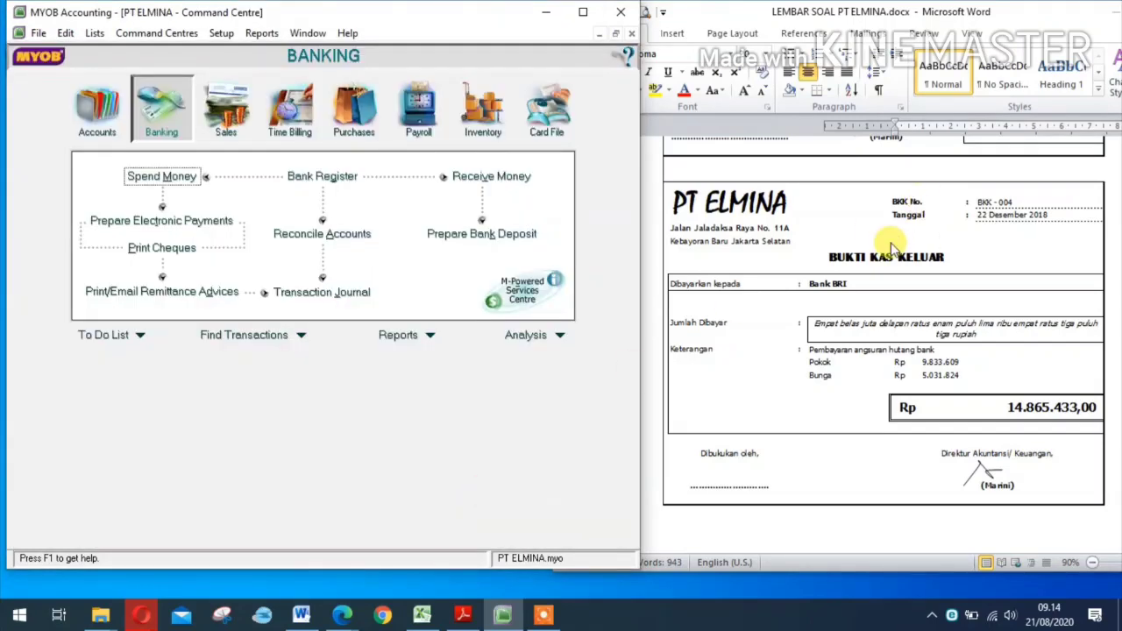
Step: Start a Spend Money transaction for voucher BKK-005 from the question document, paid from account 1-1110 Cash In Bank
scroll(887, 338, down, 4)
scroll(890, 342, down, 5)
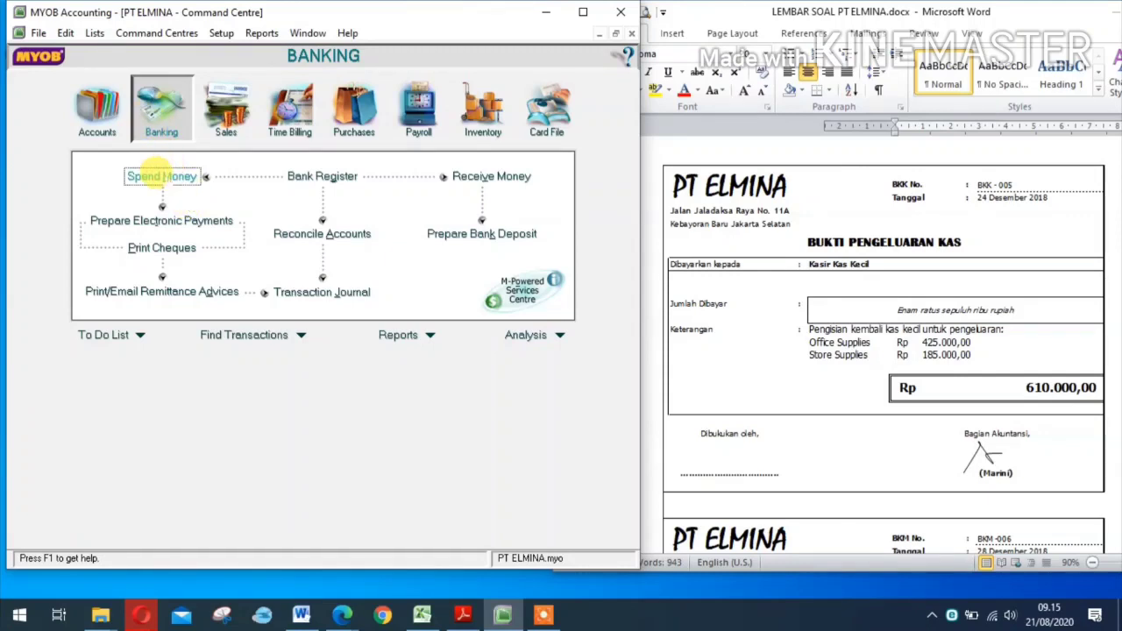
click(161, 176)
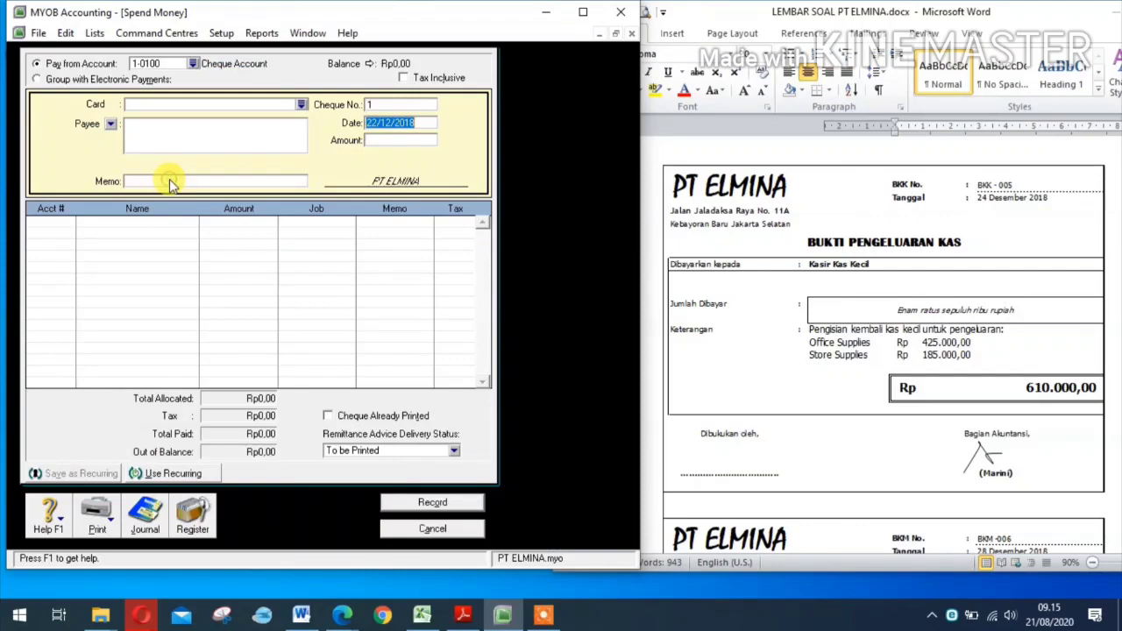
click(194, 64)
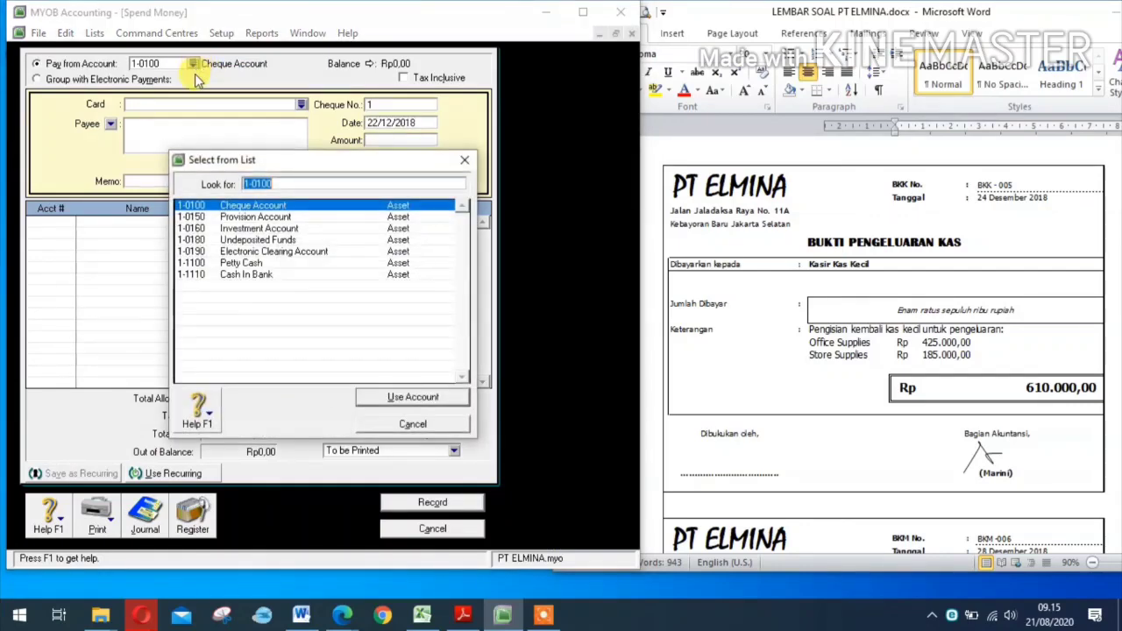
click(252, 277)
click(409, 396)
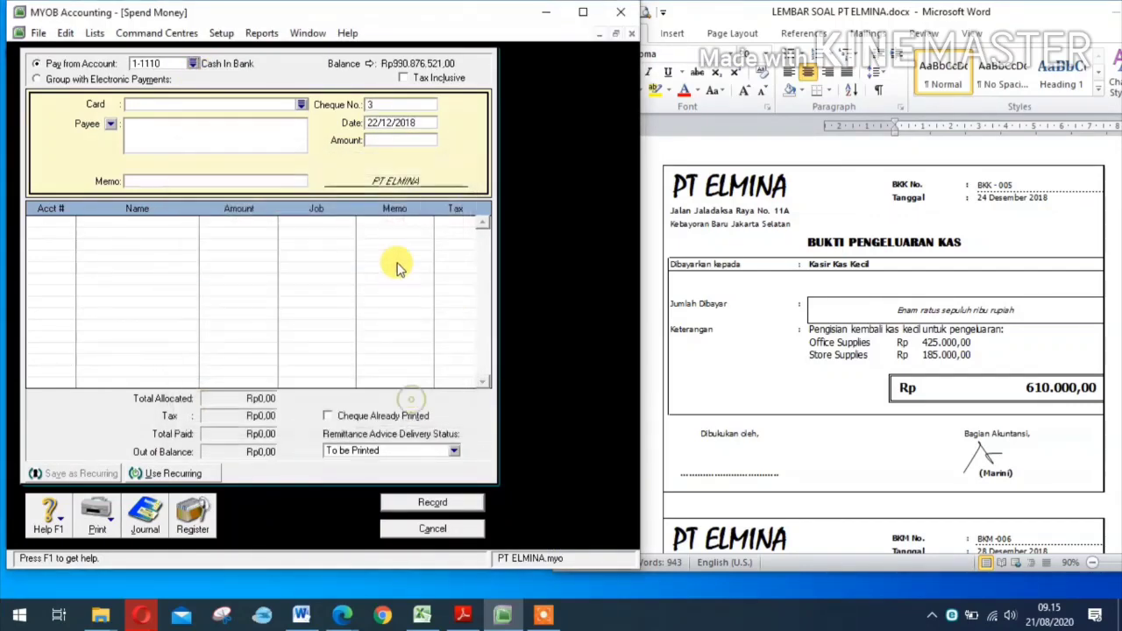
Step: Set the payment's cheque number to BKK005 and its date to 24/12/2018
click(403, 108)
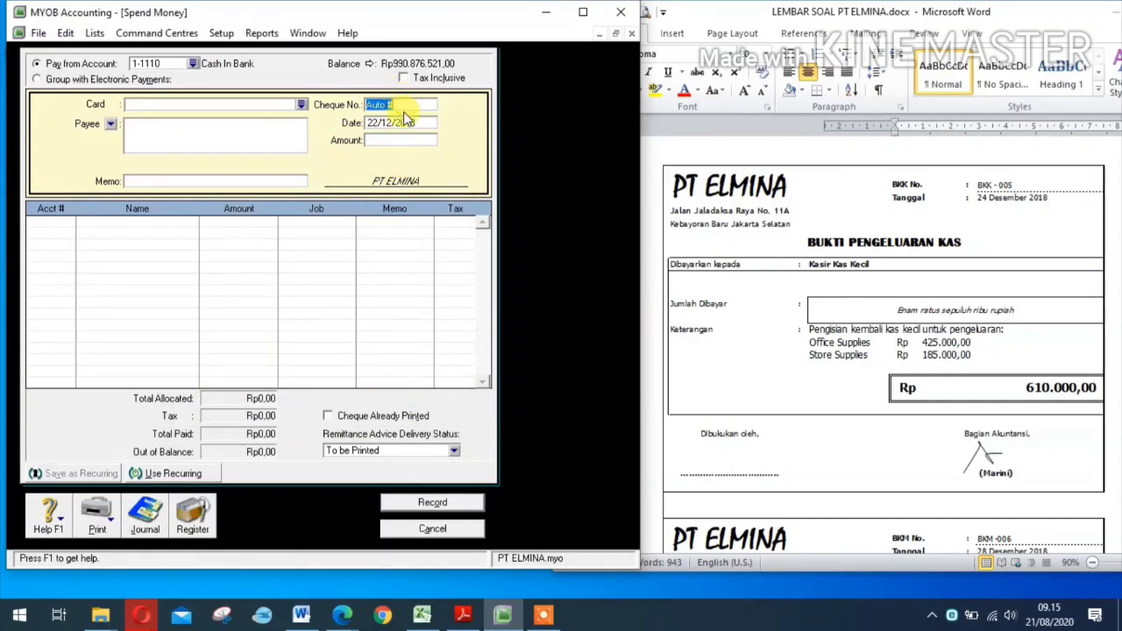
text(BKK005)
click(391, 123)
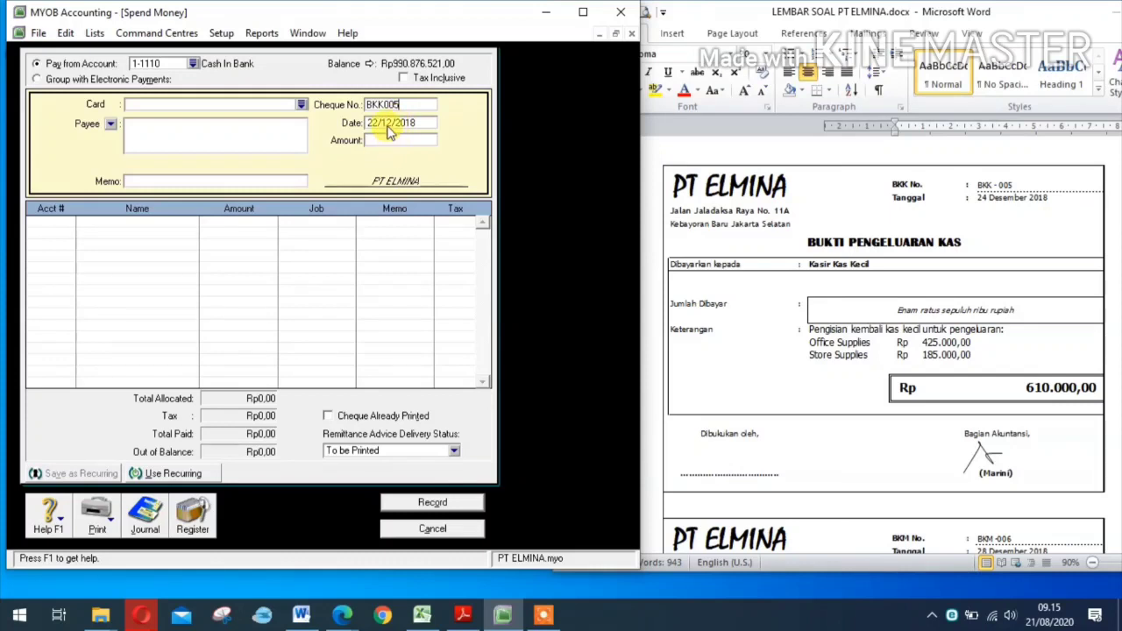
click(379, 123)
key(BackSpace)
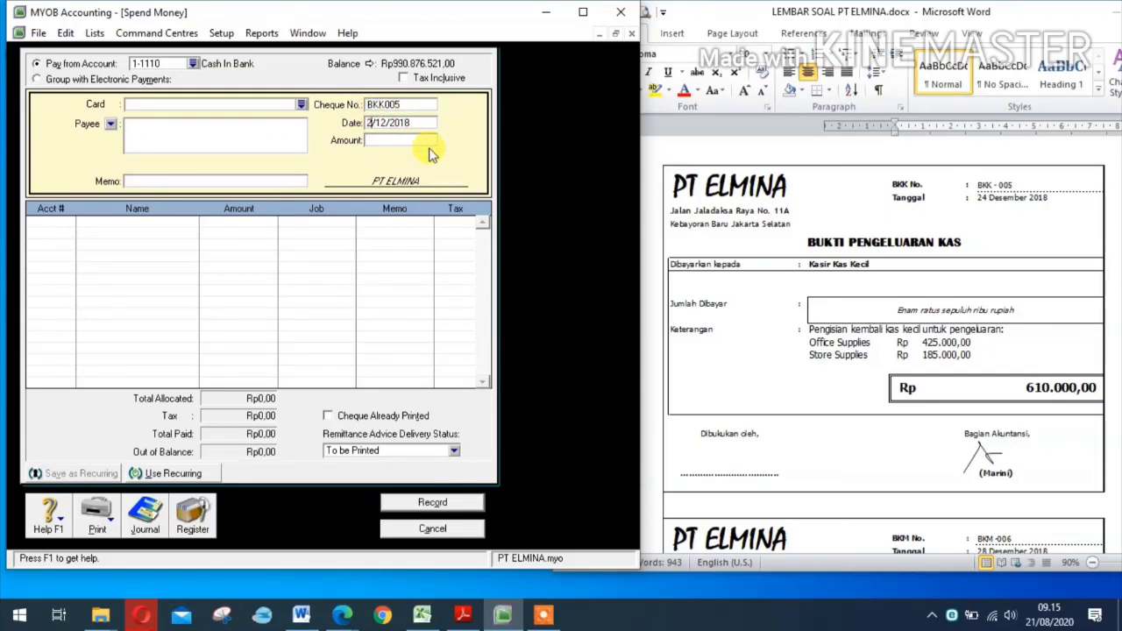
text(4)
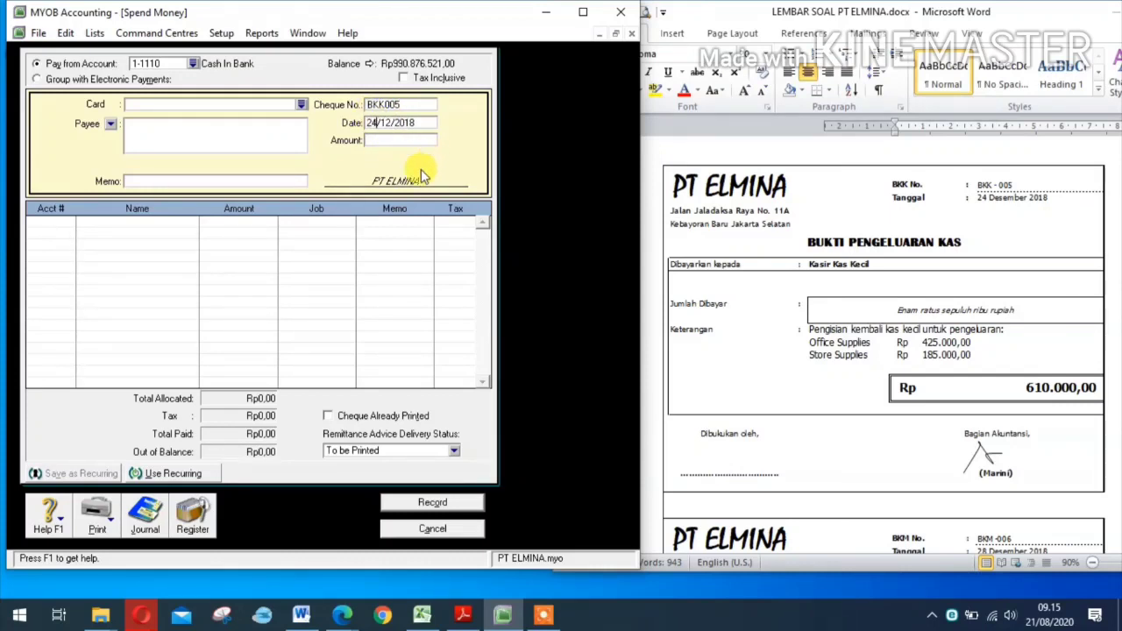
Step: Enter an amount of Rp610.000 and the memo "PENGISIAN KEMBALI KAS KECIL" for payment BKK005
click(413, 141)
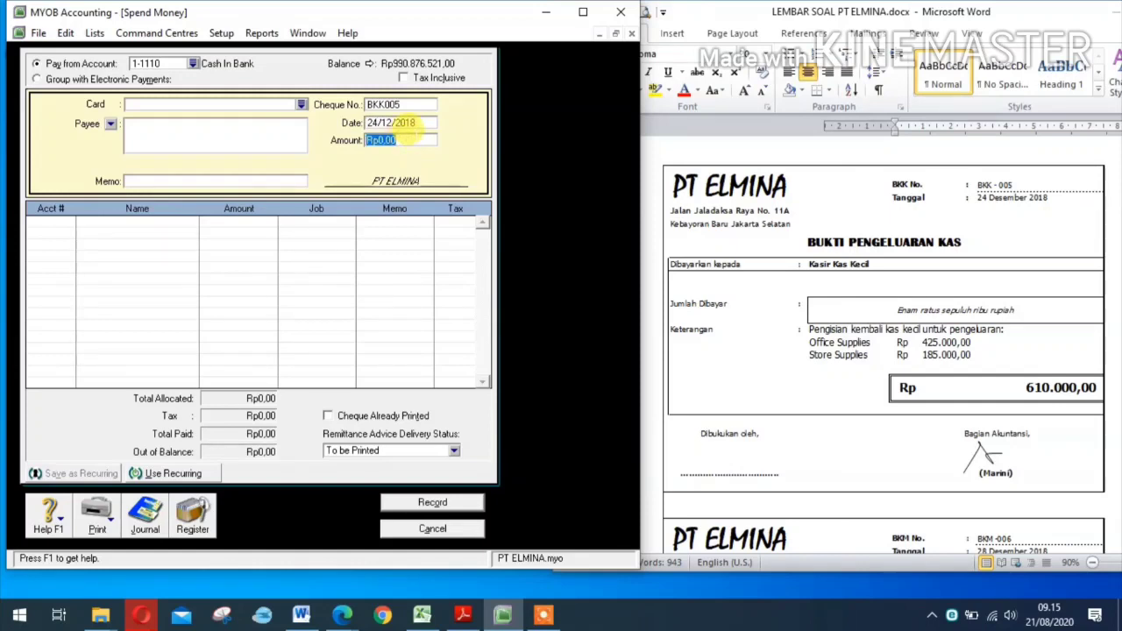
text(610000)
click(211, 179)
text(P)
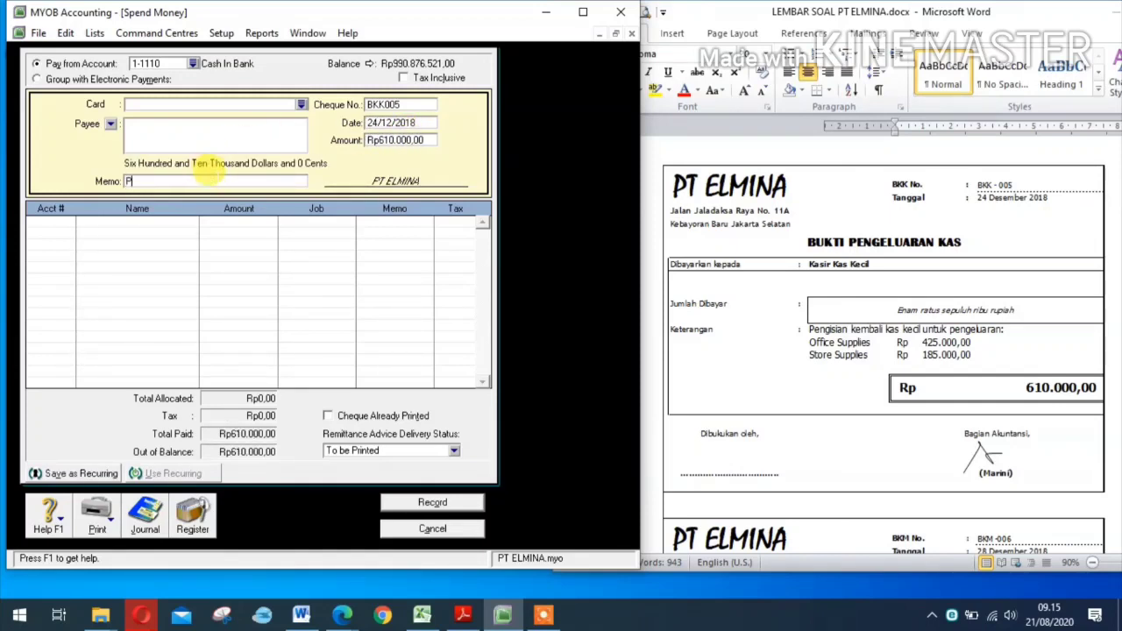
text(ENGISIAN KEMBALI KAS KE)
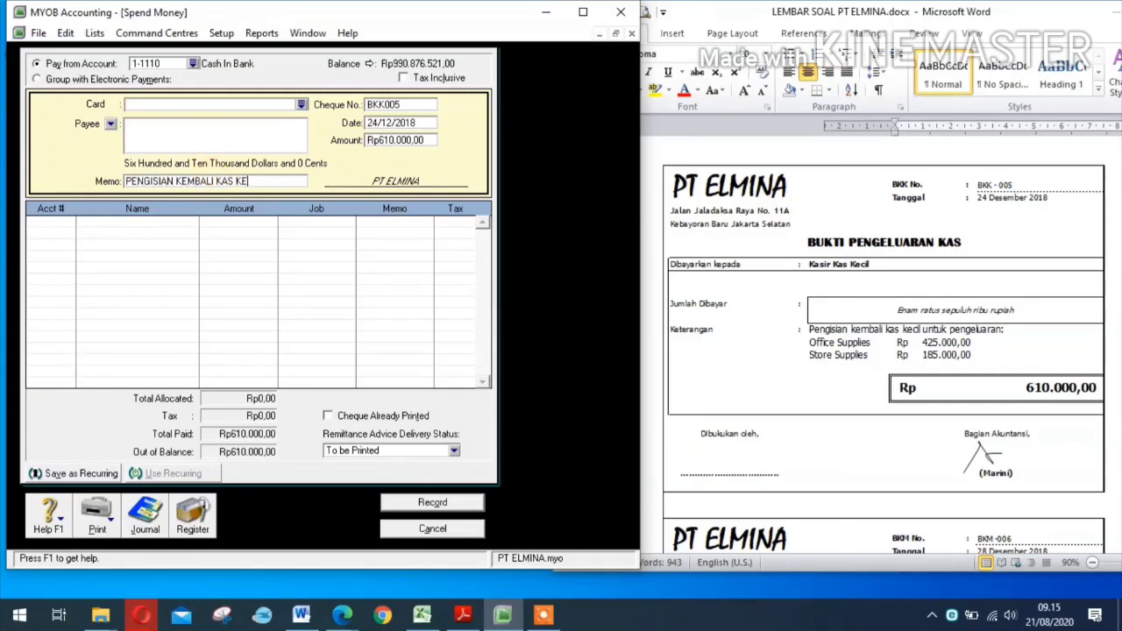
text(CIL)
Step: Allocate Rp425.000 of the petty cash refill to account 1-1170 Office Supplies
click(53, 226)
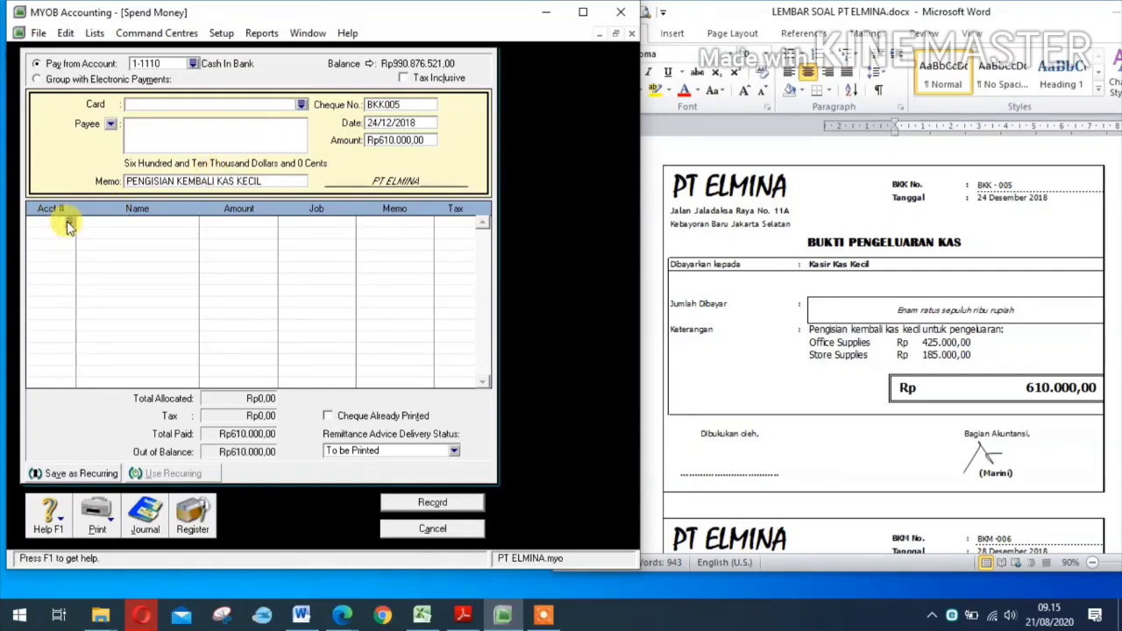
click(68, 221)
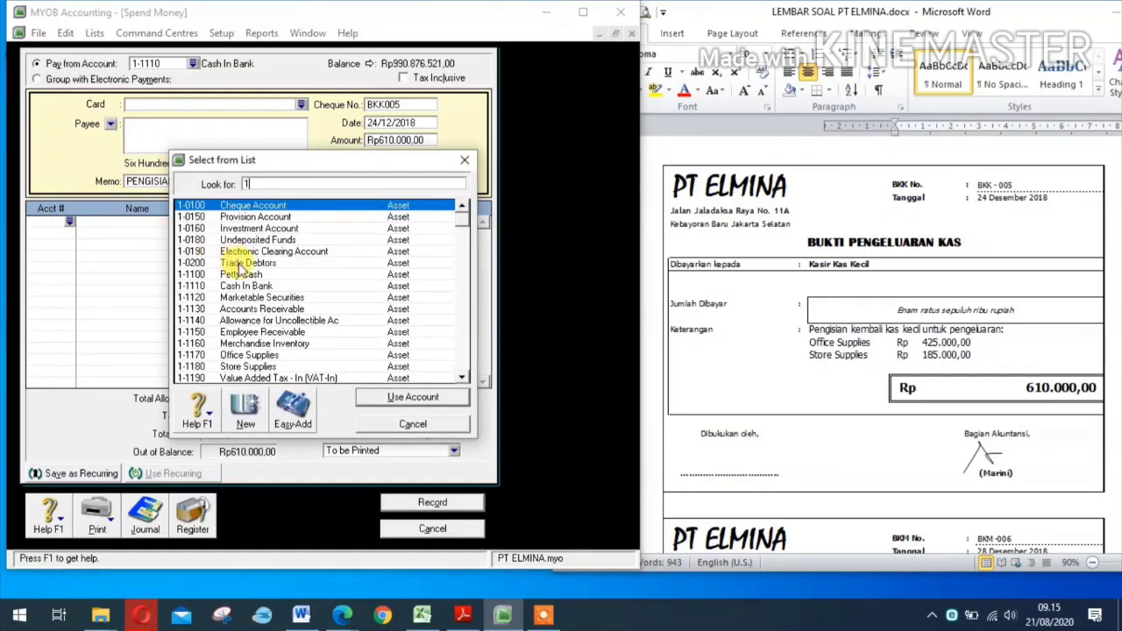
click(261, 357)
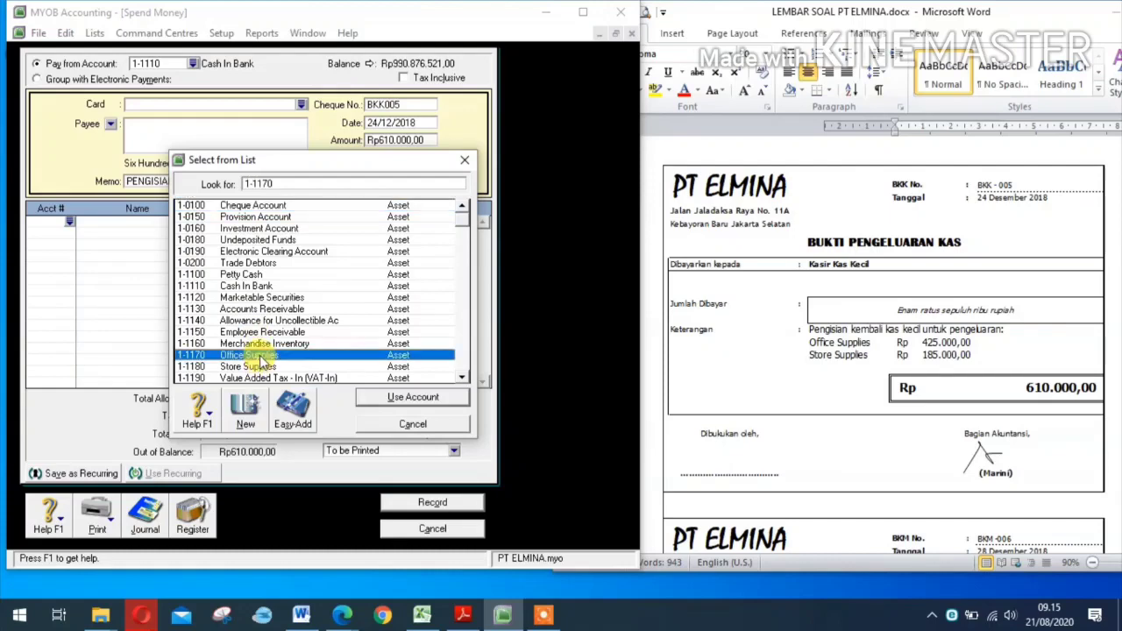
click(376, 396)
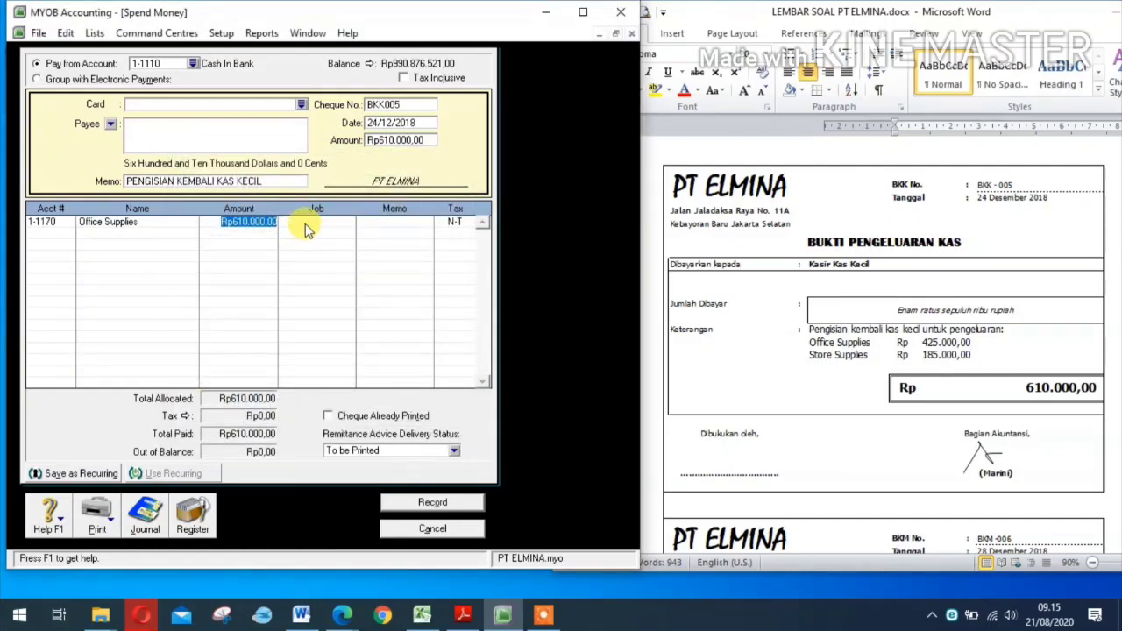
text(425000)
Step: Allocate the remaining Rp185.000 to account 1-1180 Store Supplies on the second line
click(69, 236)
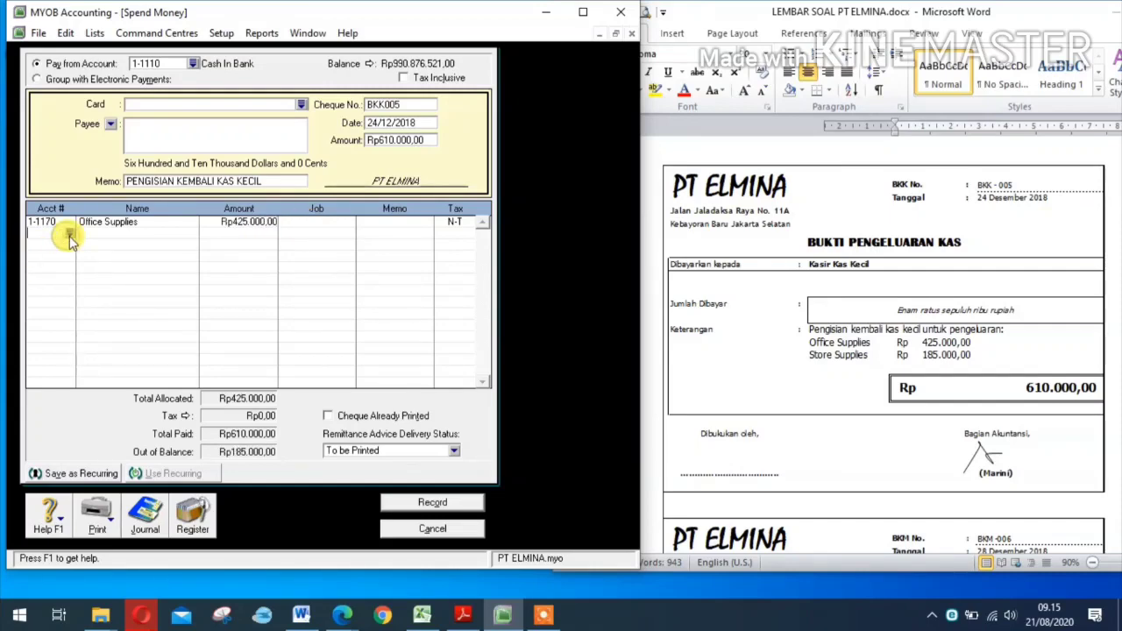
text(6)
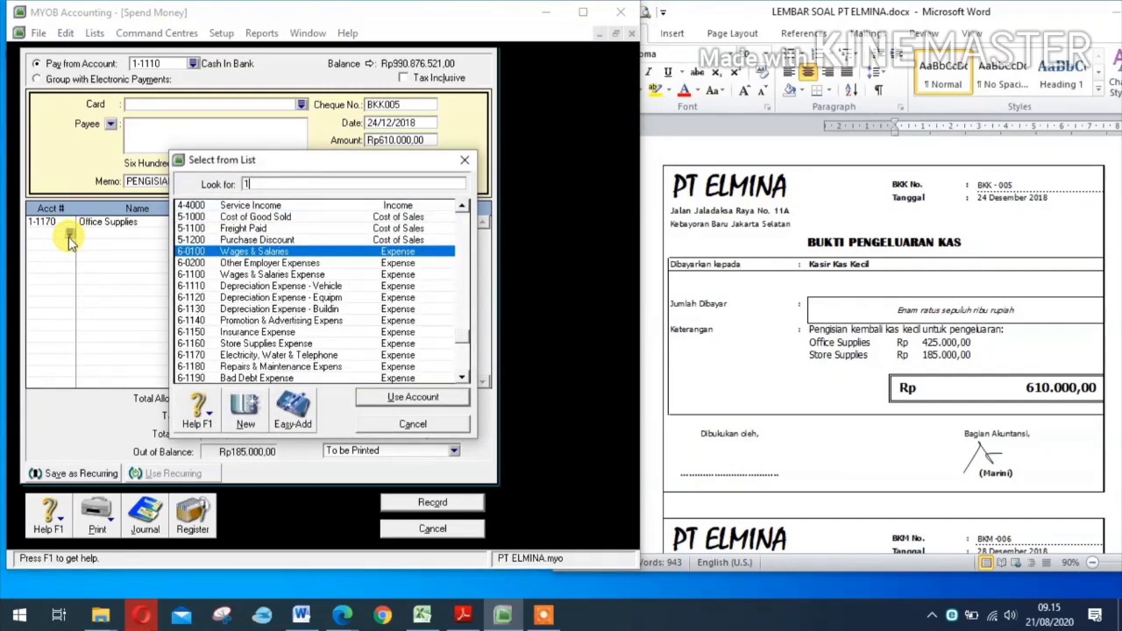
text(1)
click(234, 368)
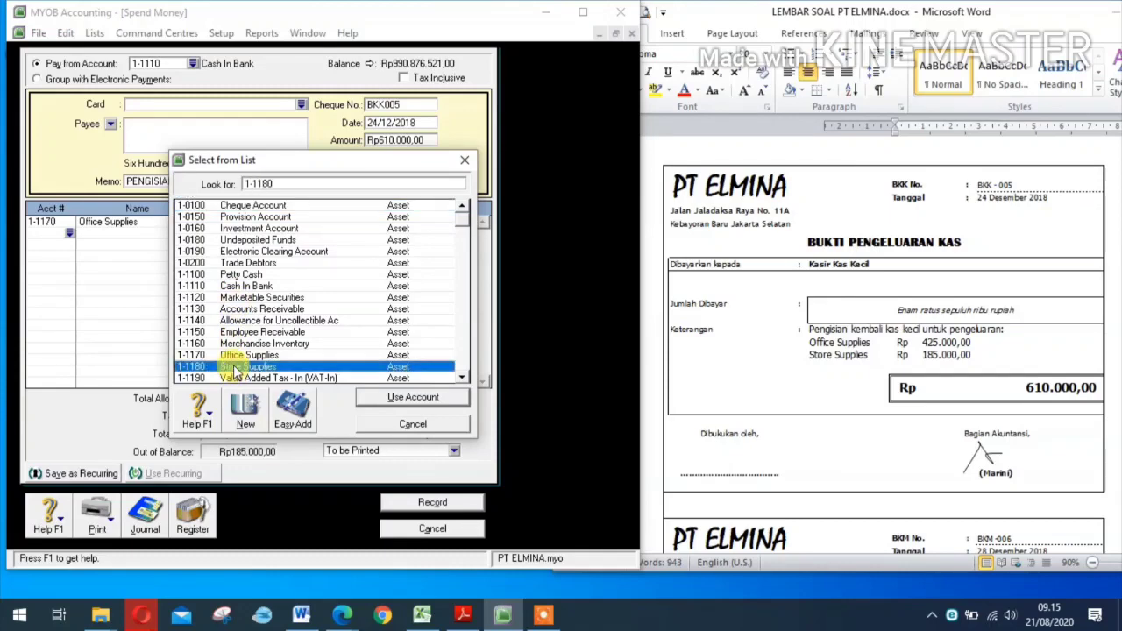
click(386, 398)
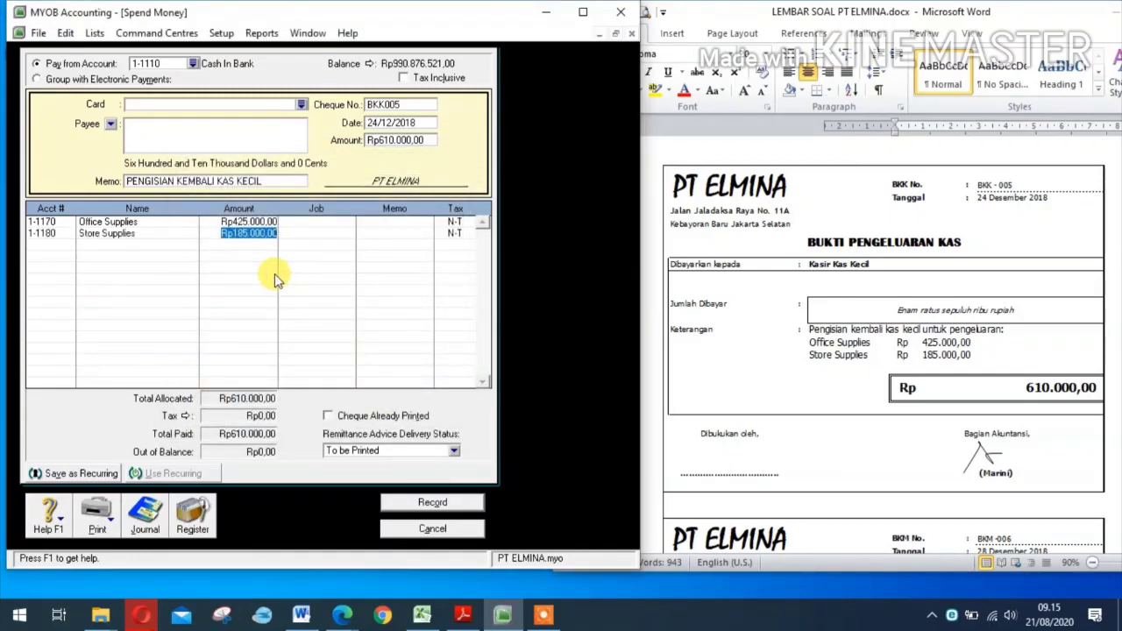
Step: Review the journal recap of petty cash payment BKK005, then record the transaction and leave Spend Money
key(ctrl+r)
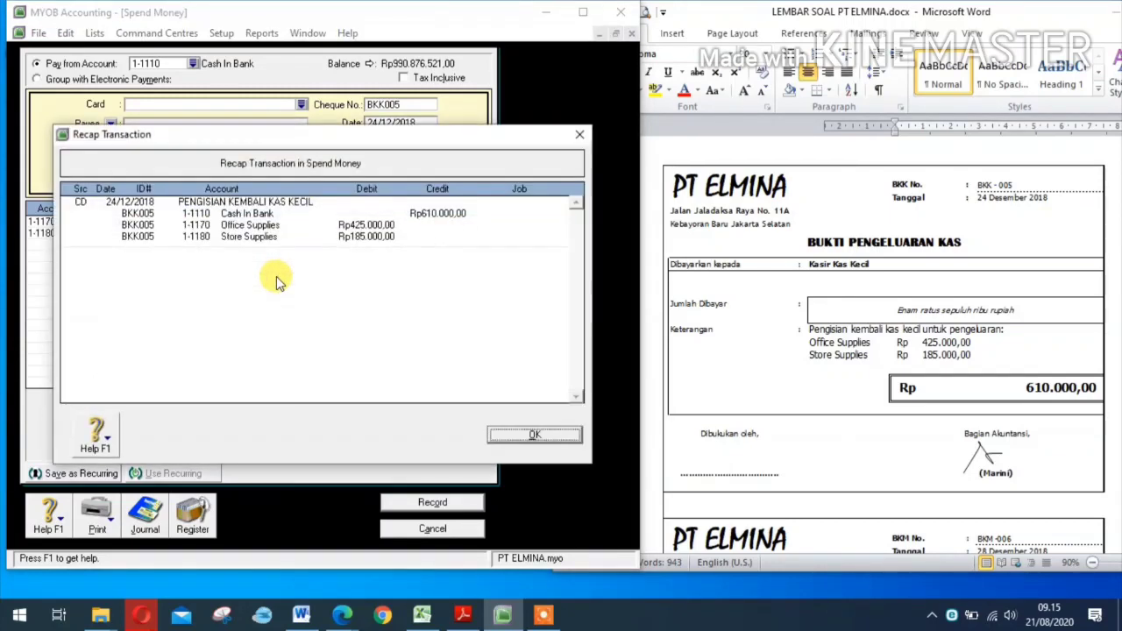
click(565, 435)
click(435, 500)
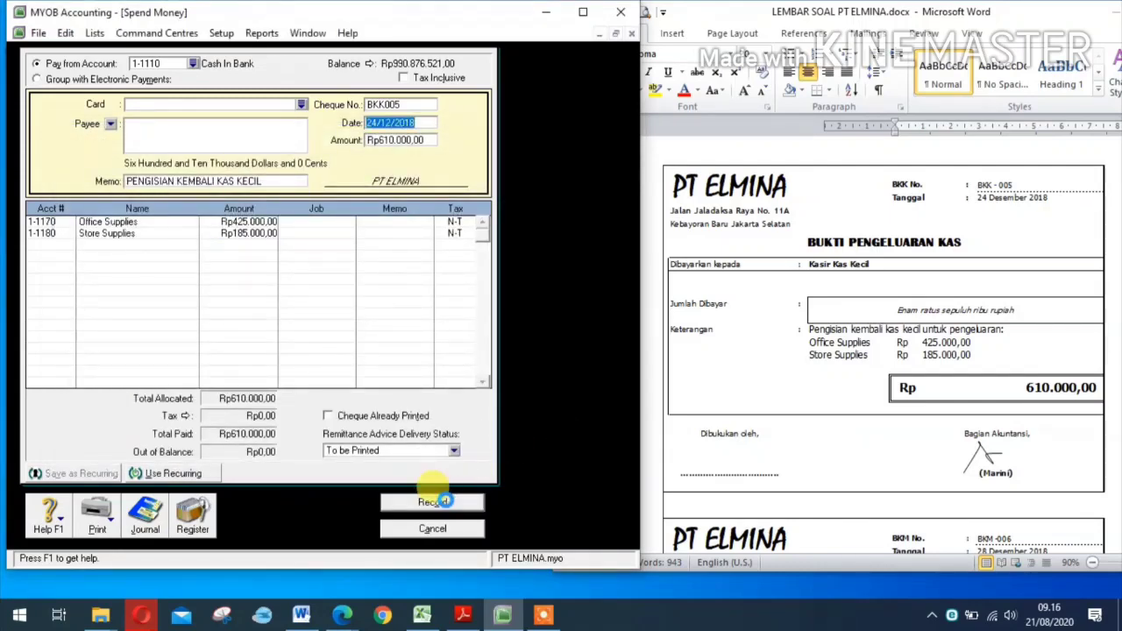
click(433, 529)
Step: Bring cash receipt voucher BKM-006 from PT Lembayung into view in the question document
scroll(881, 254, down, 4)
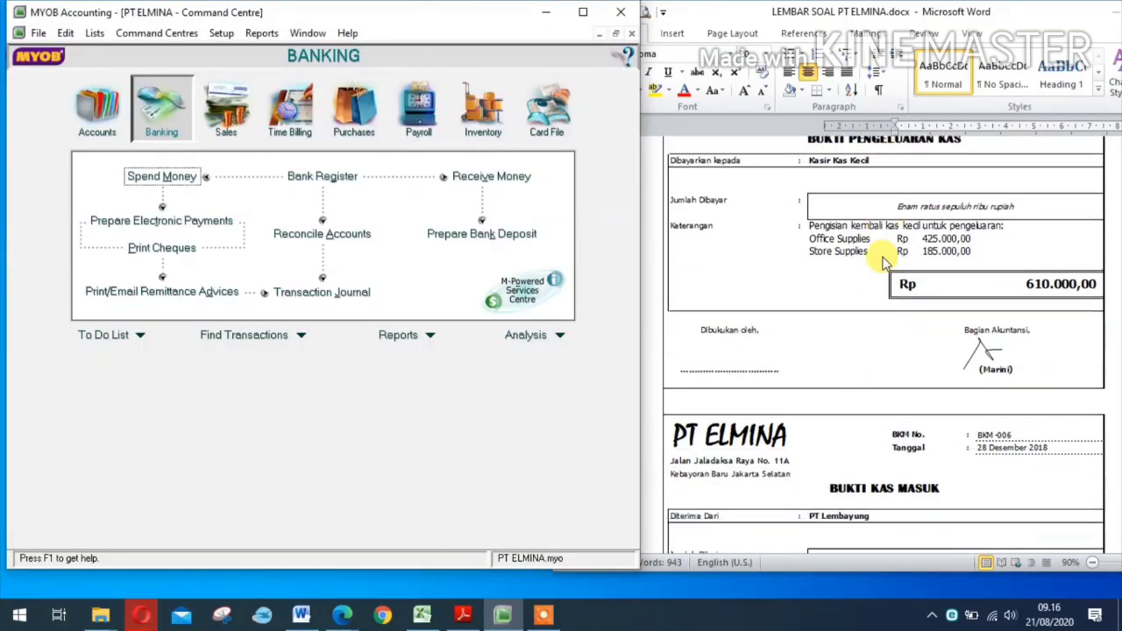
scroll(884, 261, down, 3)
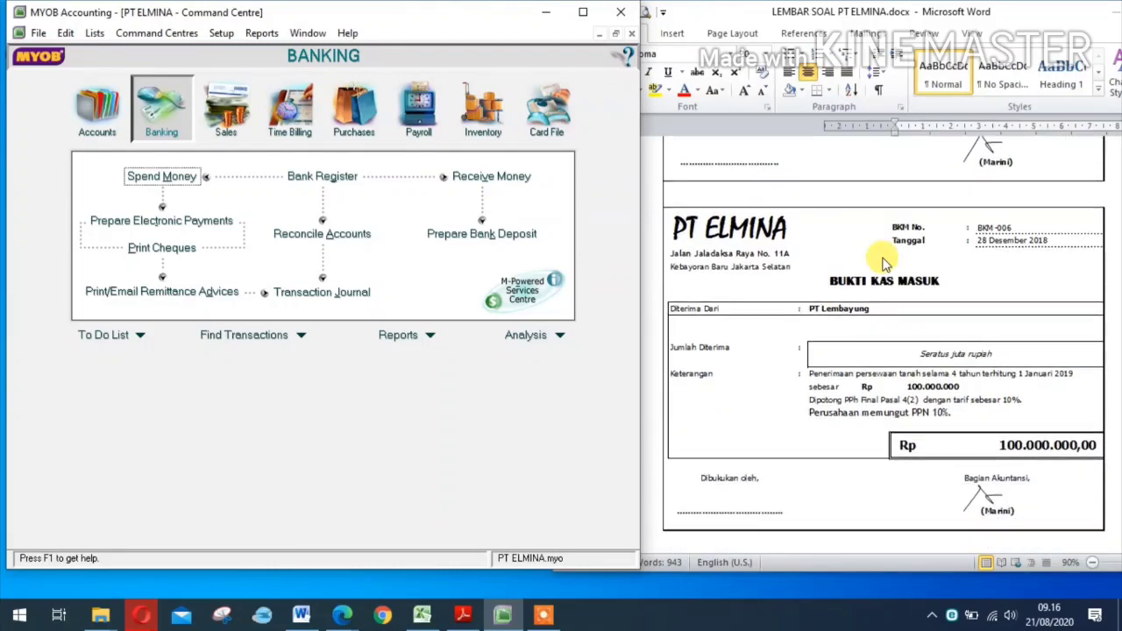
scroll(885, 263, down, 1)
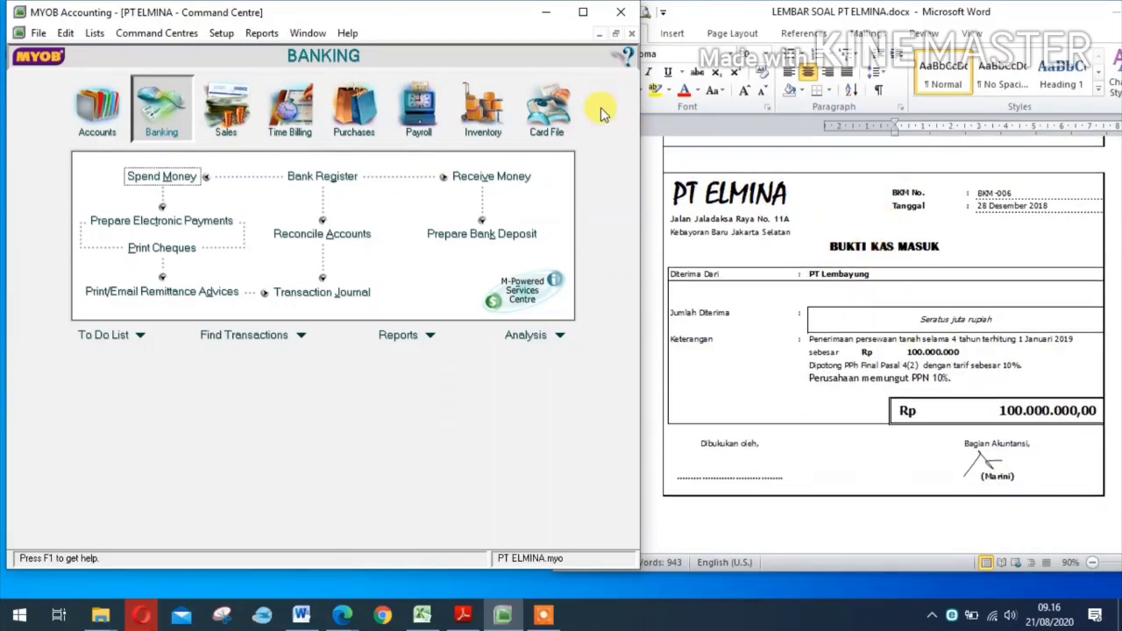
Step: Start a new Receive Money entry and set its deposit account to 1-1110 Cash In Bank
click(487, 177)
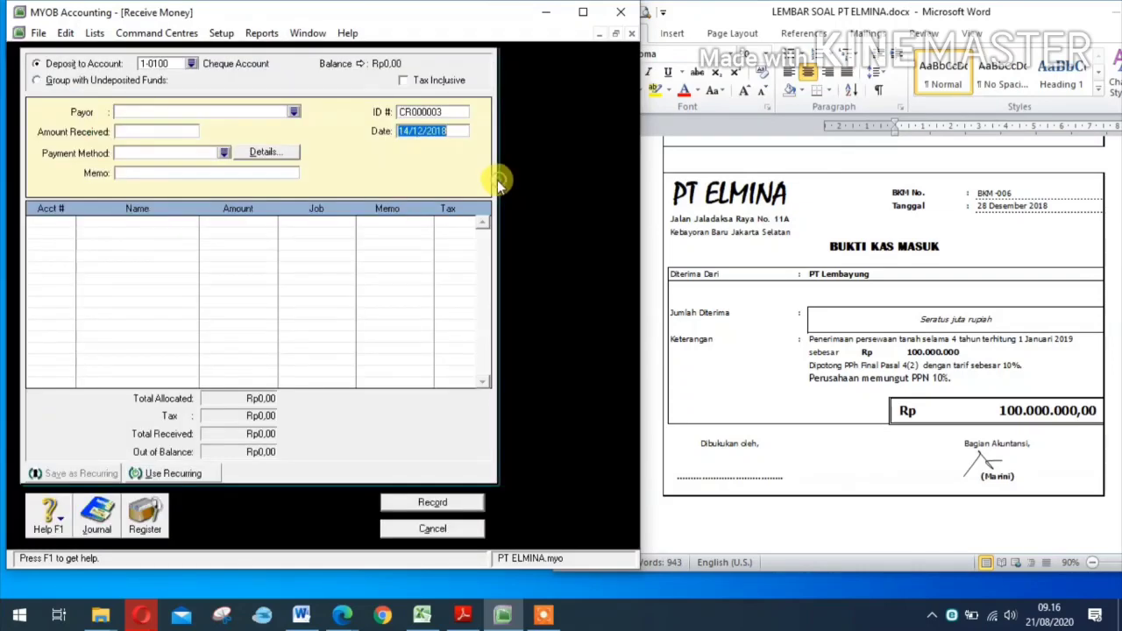
click(191, 67)
click(266, 275)
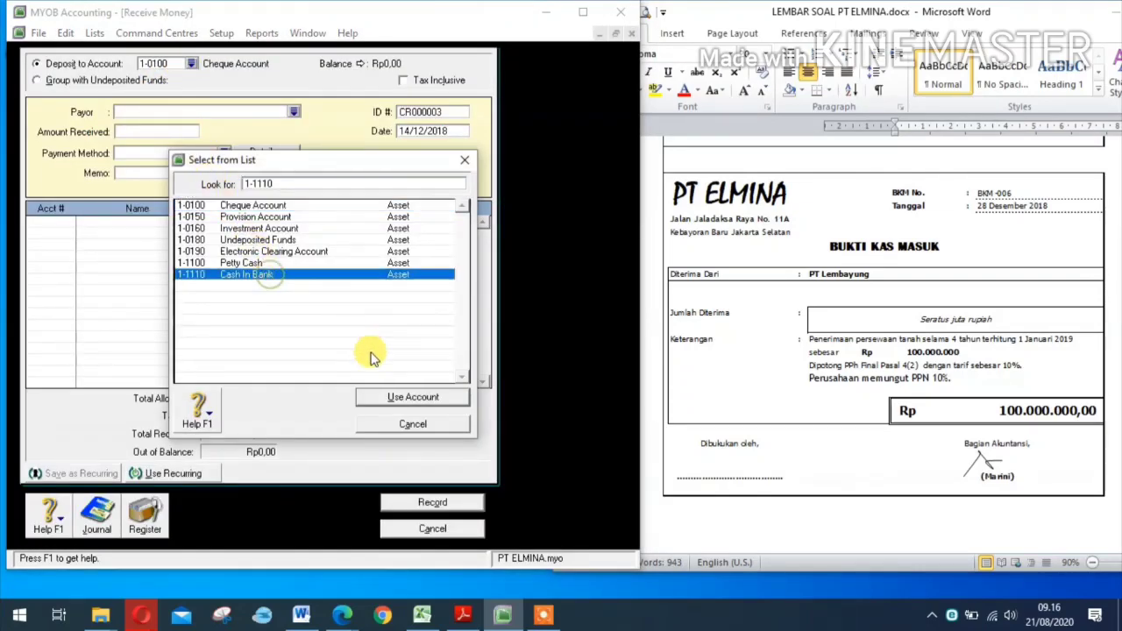
click(399, 399)
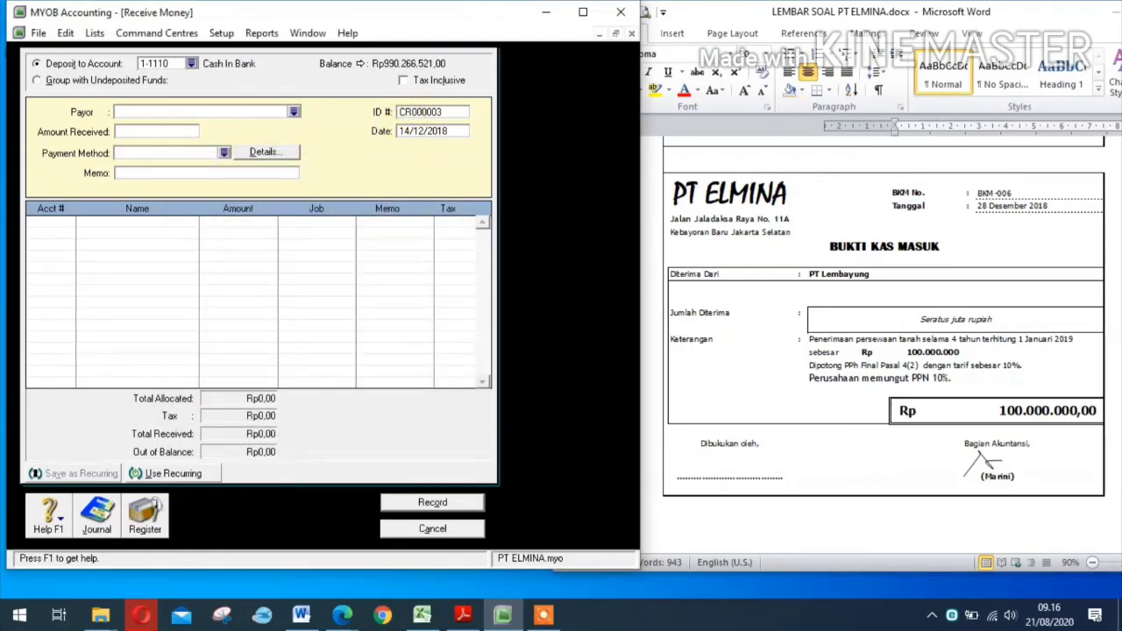
Step: Set the receipt's ID to BKM006 and its date to 28/12/2018
click(461, 110)
text(BKM006)
click(408, 132)
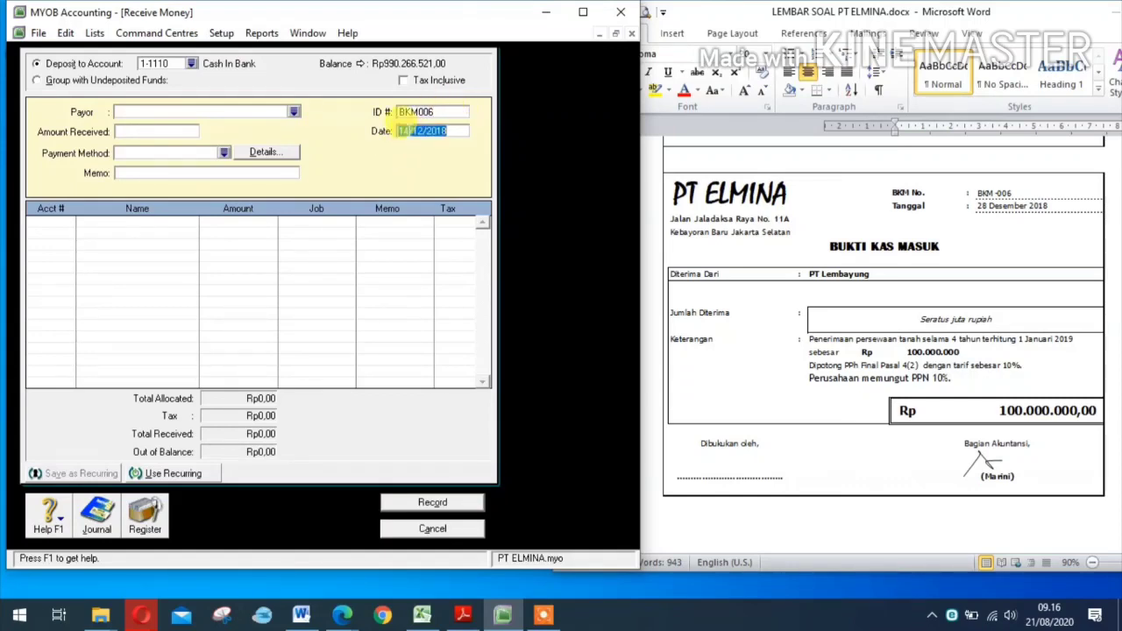
click(409, 133)
key(BackSpace)
key(BackSpace)
text(28)
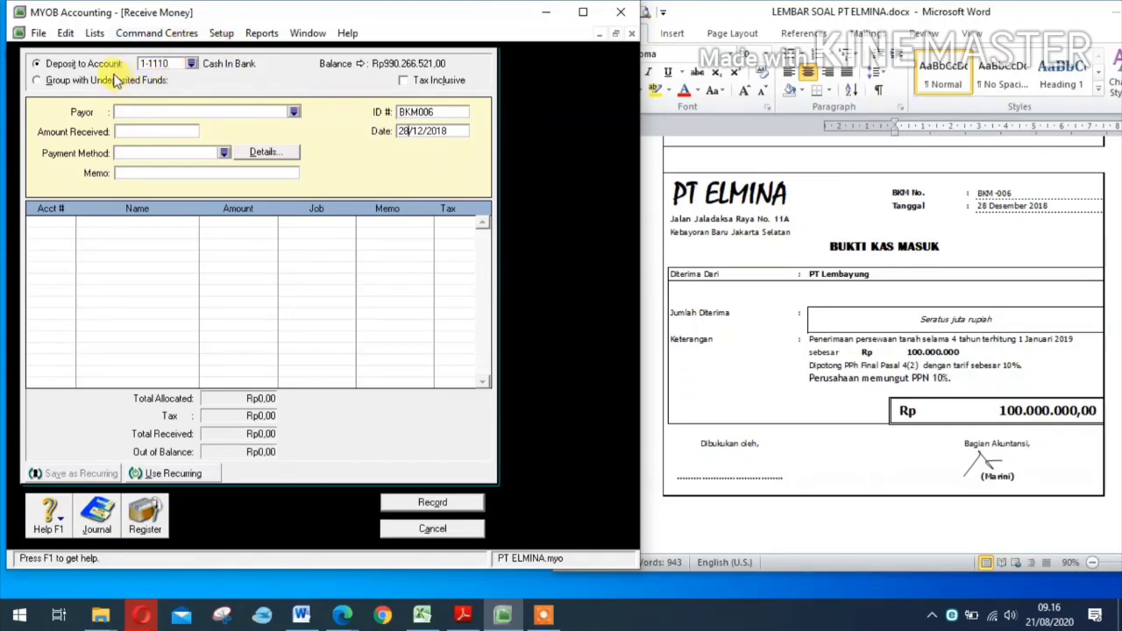
Step: Enter Rp100.000.000 as the amount received and PT LEMBAYUNG as the memo
click(147, 133)
text(100.)
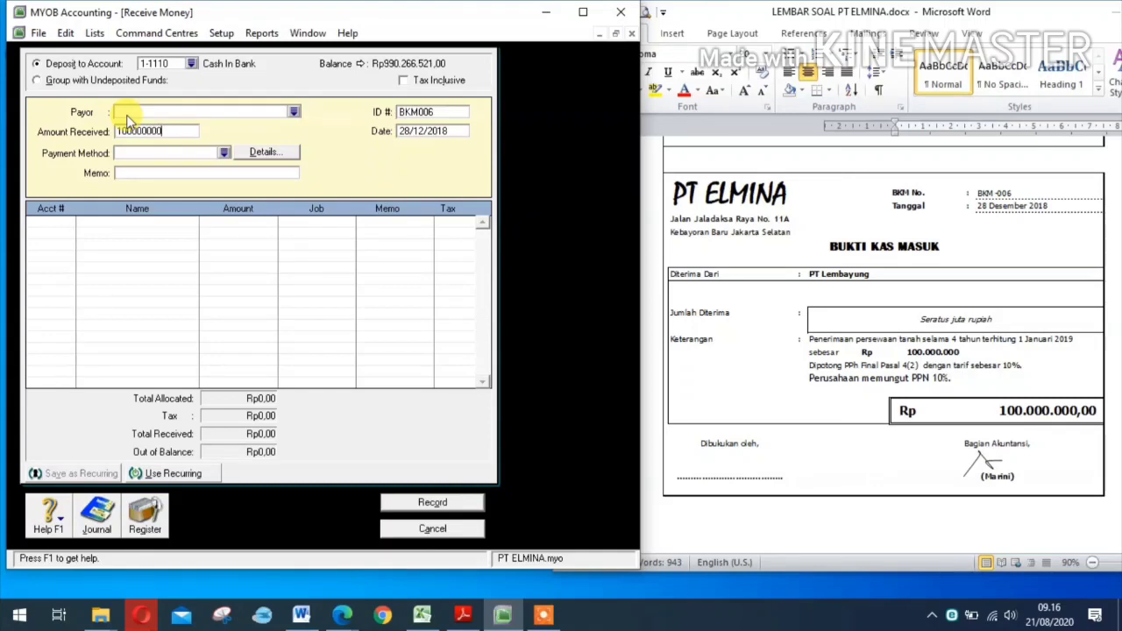
text(000.000)
click(126, 172)
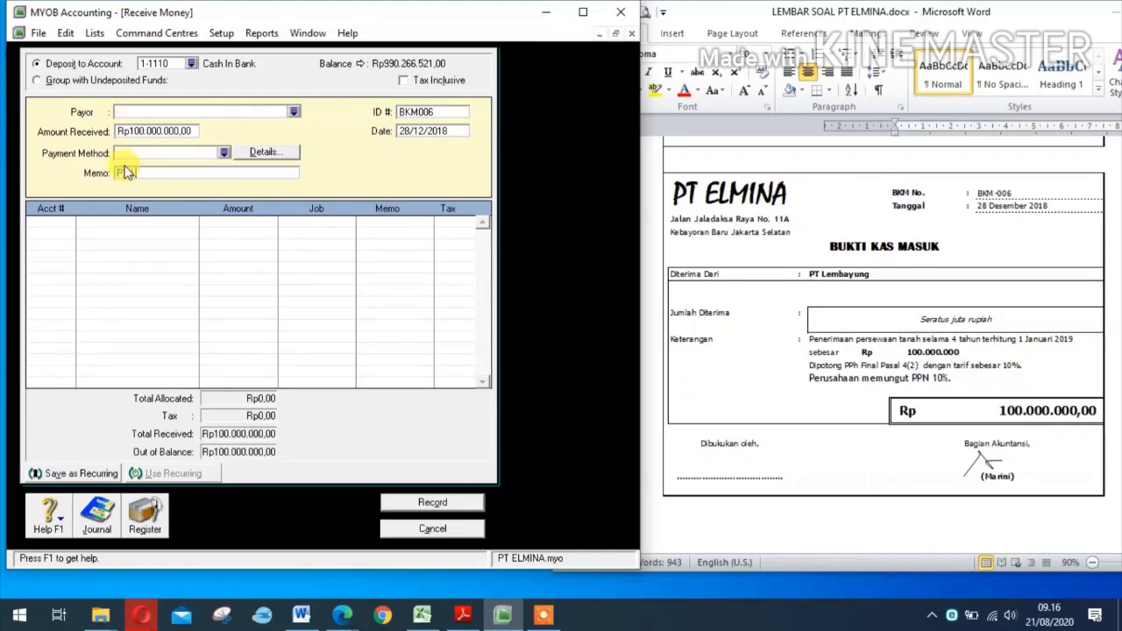
text(PT LEMBAYUNG)
Step: Allocate the full Rp100.000.000 to account 2-1160 Unearned Revenue on the first line
click(70, 226)
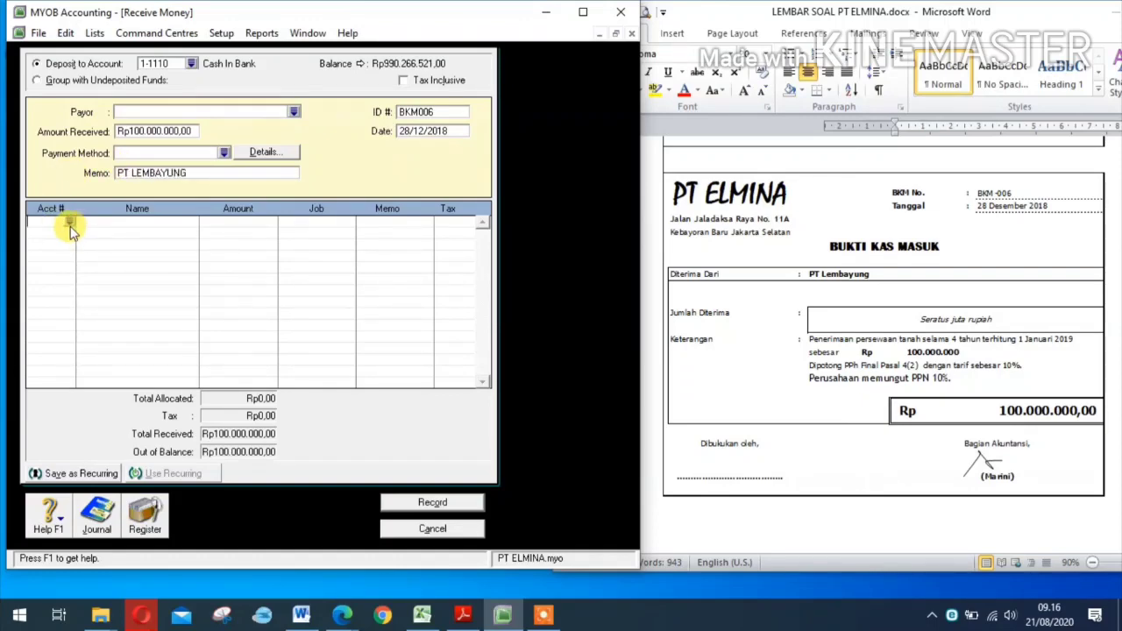
text(4)
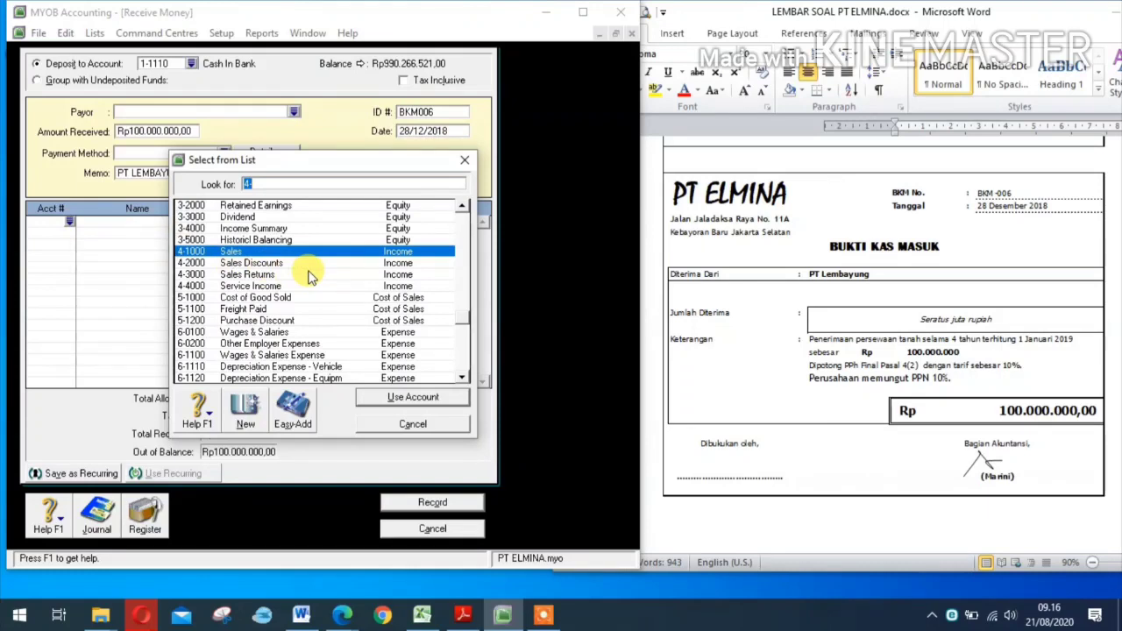
text(2)
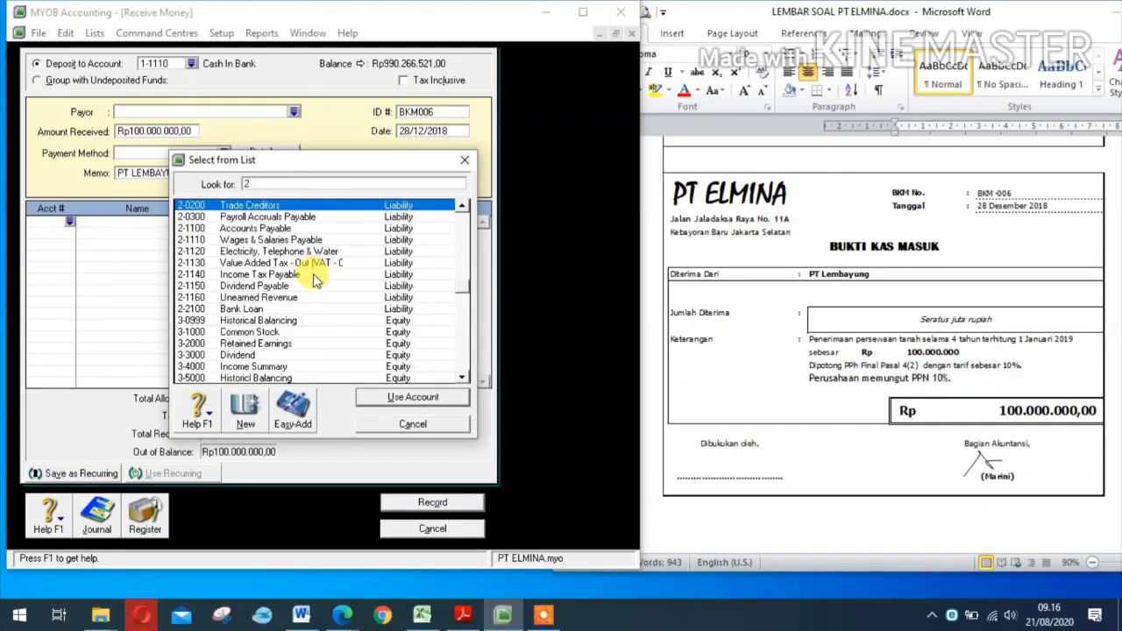
text(-1160)
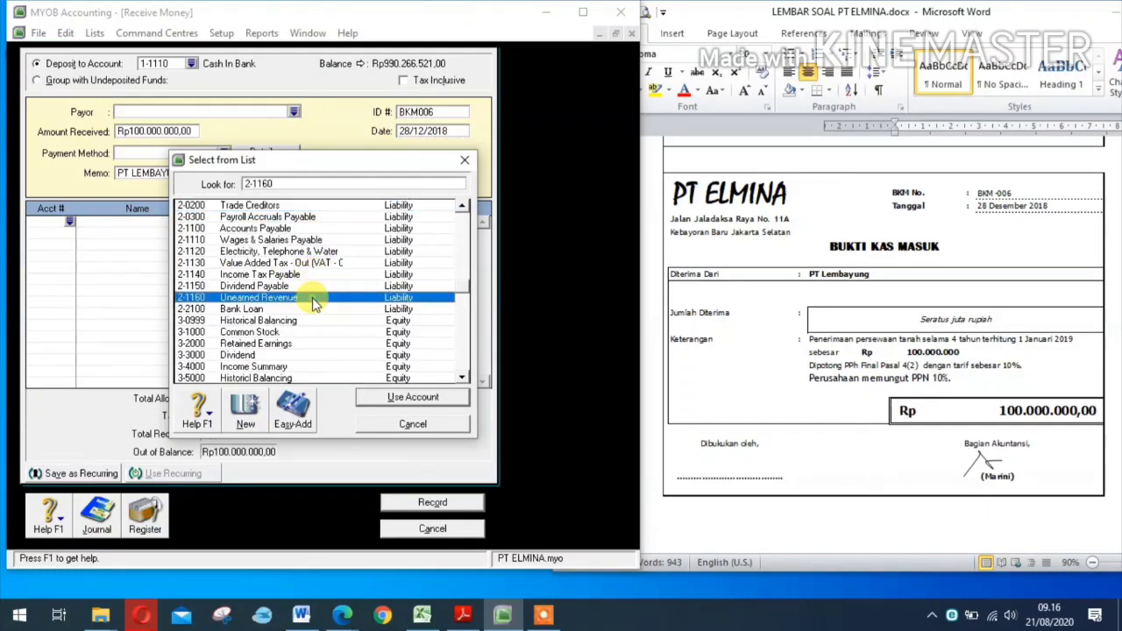
click(386, 397)
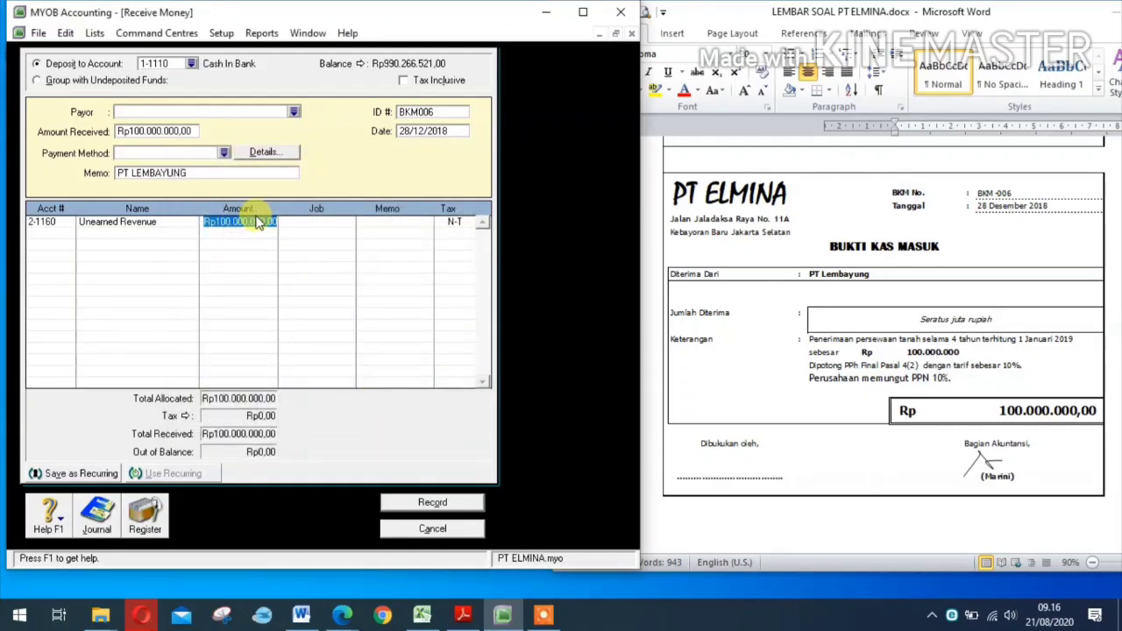
Step: Allocate Rp10.000.000 to account 2-1130 Value Added Tax - Out on the second line
click(68, 234)
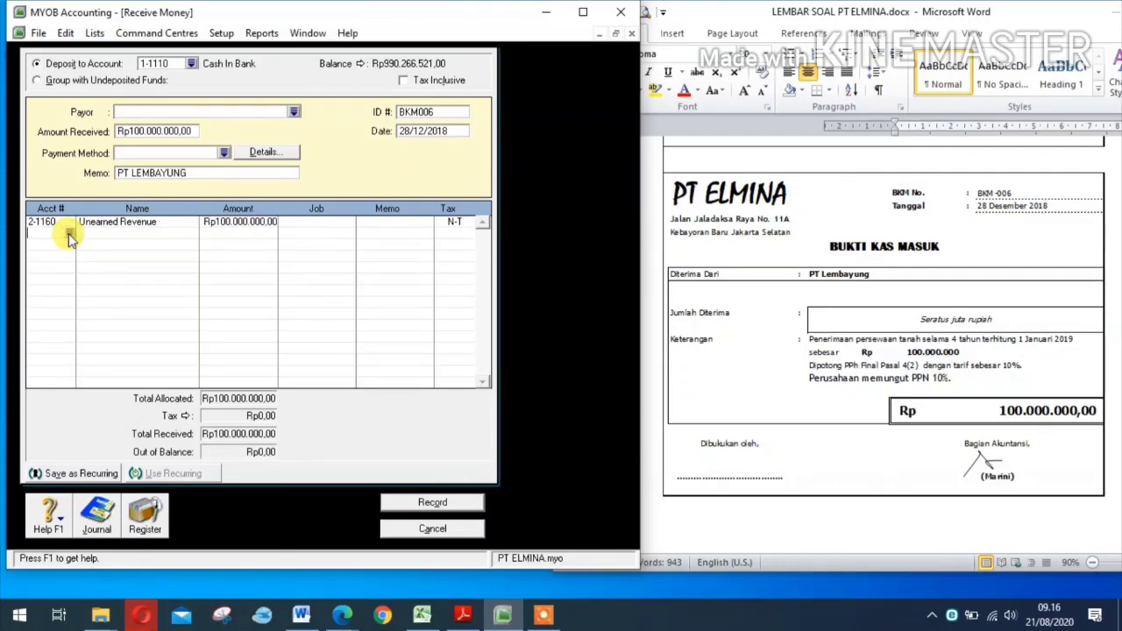
text(4)
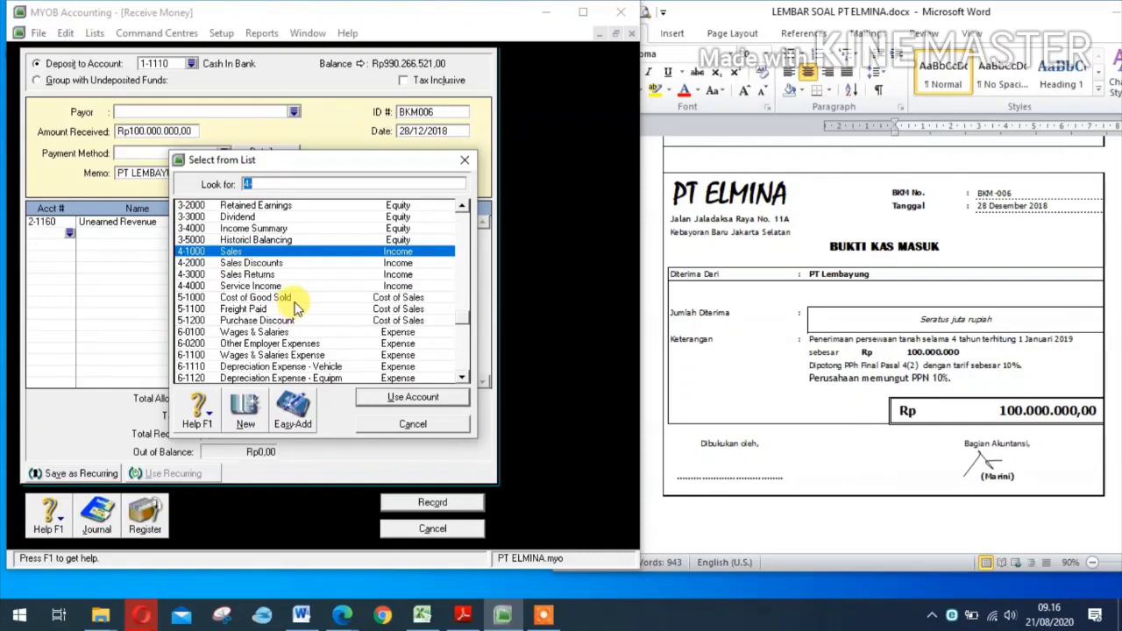
text((2)
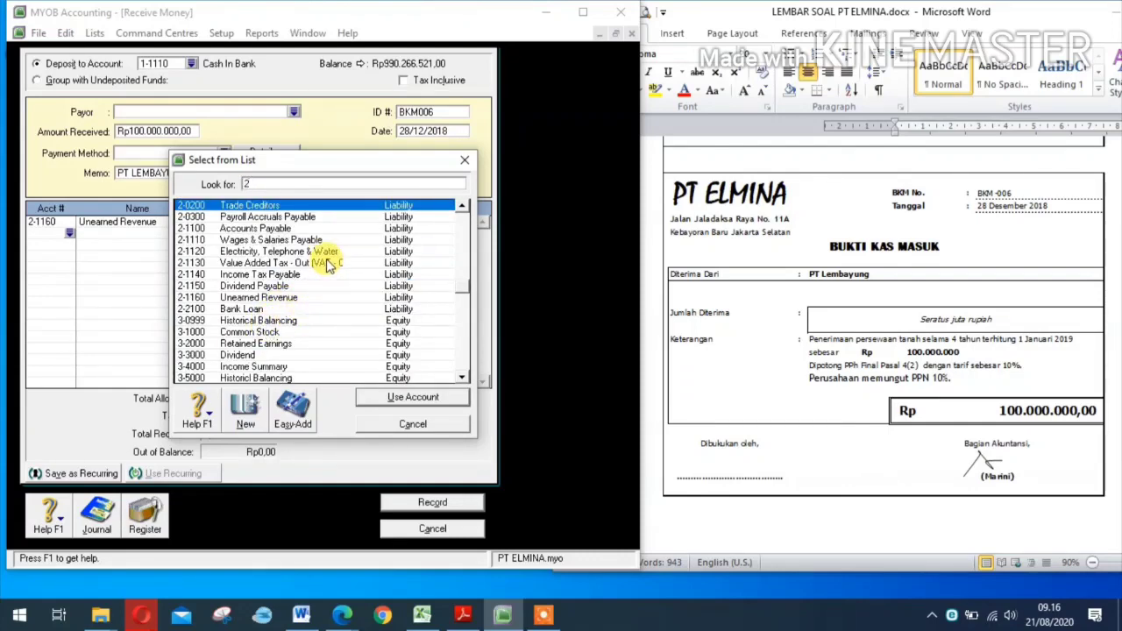
click(327, 266)
click(378, 399)
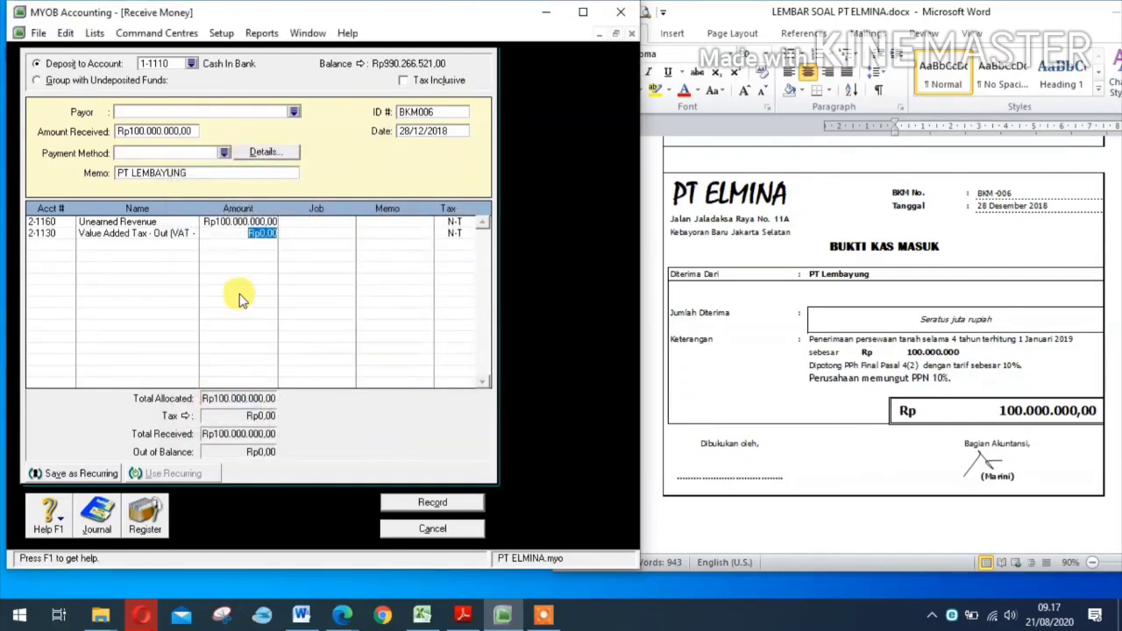
text(10000000)
Step: Allocate the remaining -Rp10.000.000 to account 6-1200 Income Tax Expense on the third line
click(68, 244)
text(4)
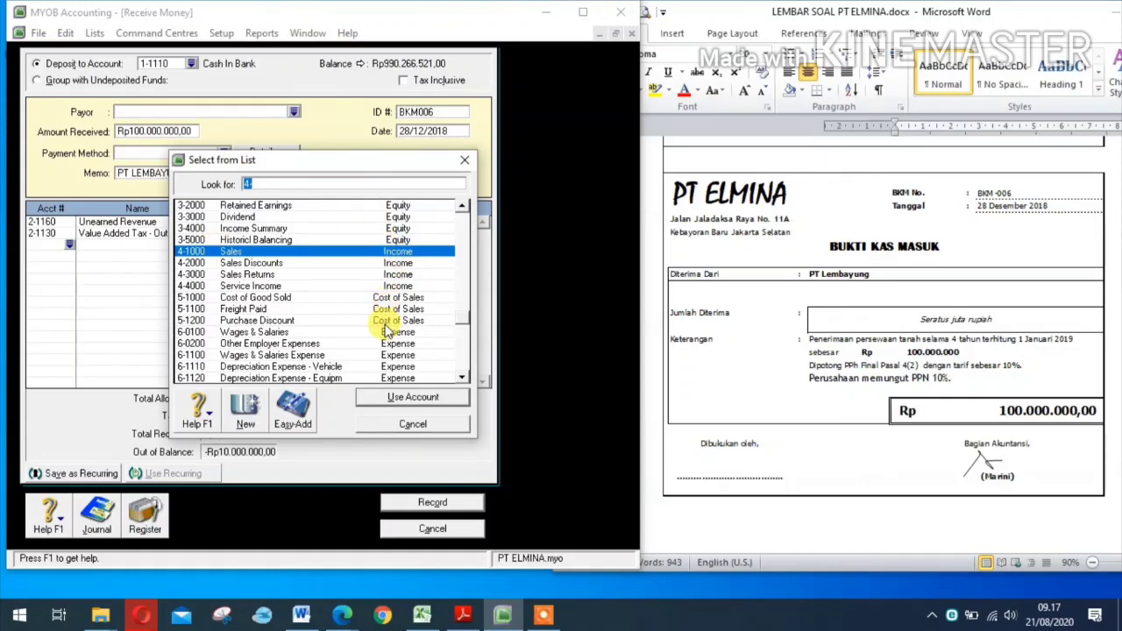
text(6)
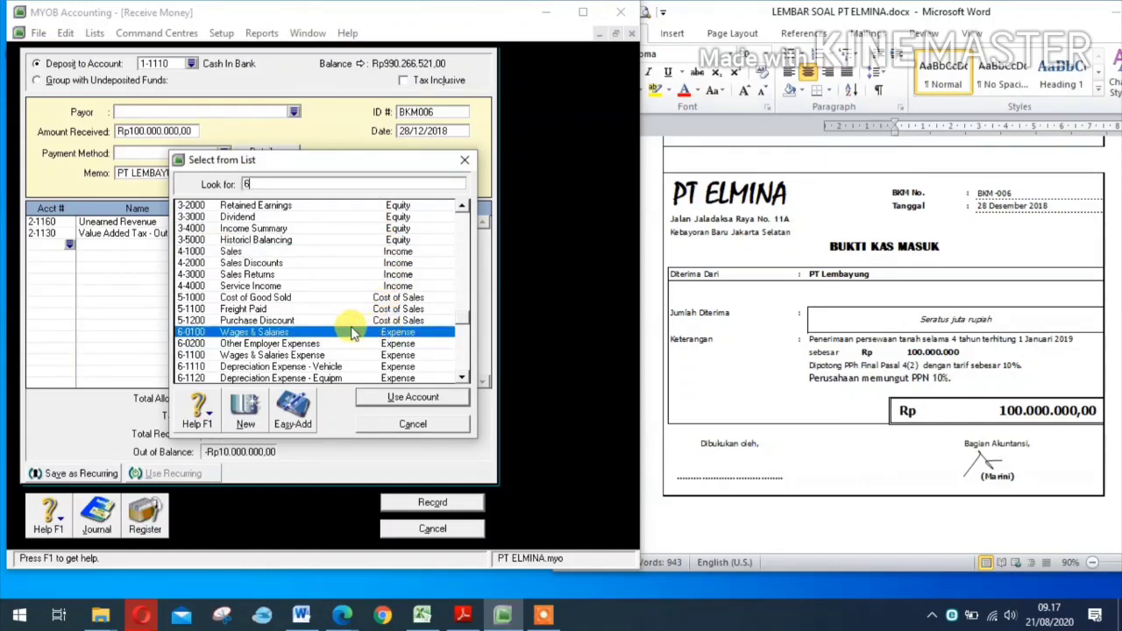
scroll(314, 341, down, 3)
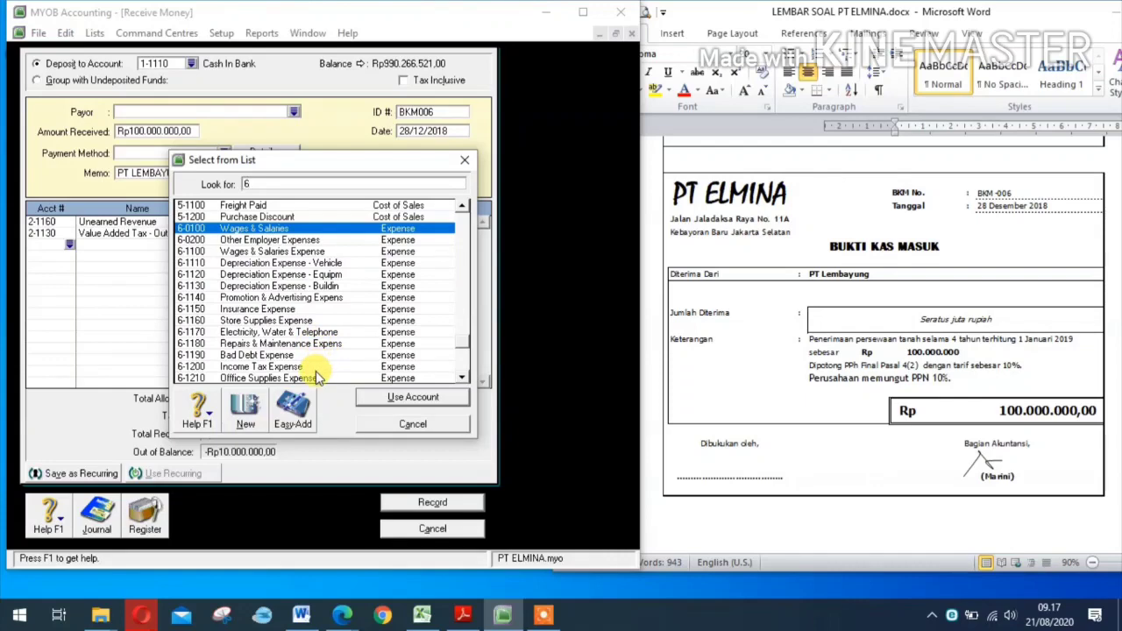
click(318, 368)
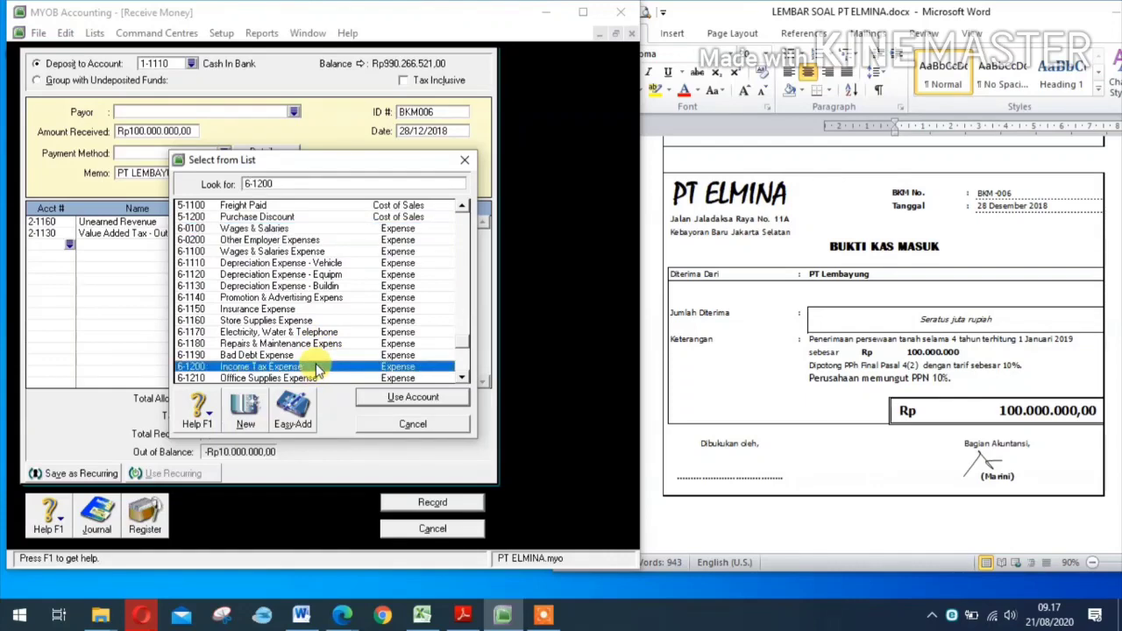
click(401, 399)
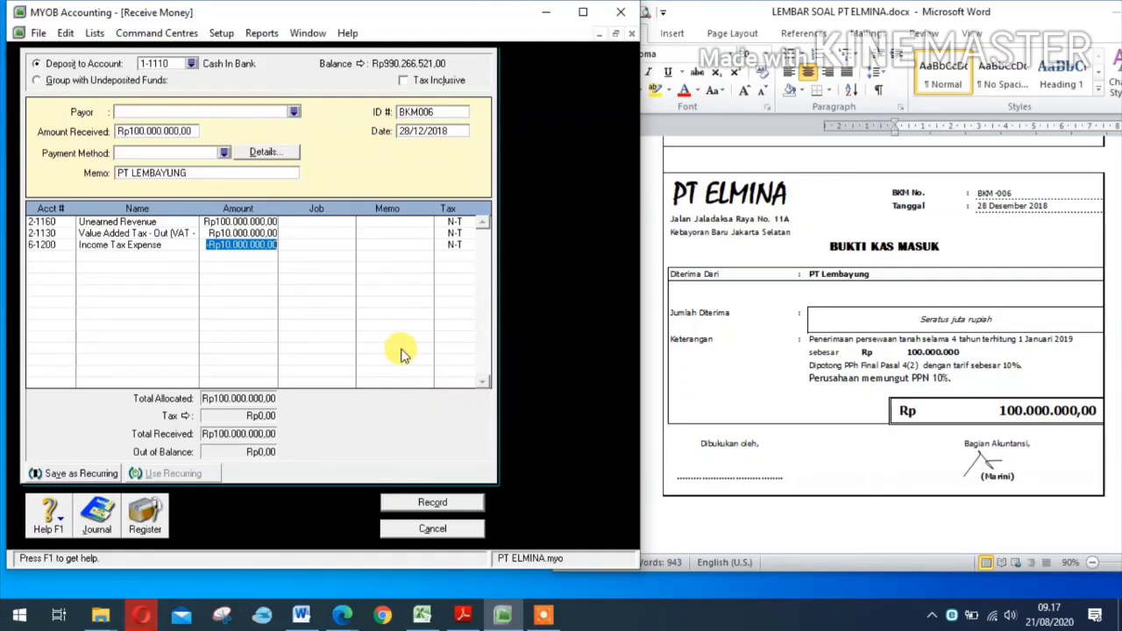
Step: Review the journal recap of cash receipt BKM006, then record the transaction and leave Receive Money
key(ctrl+r)
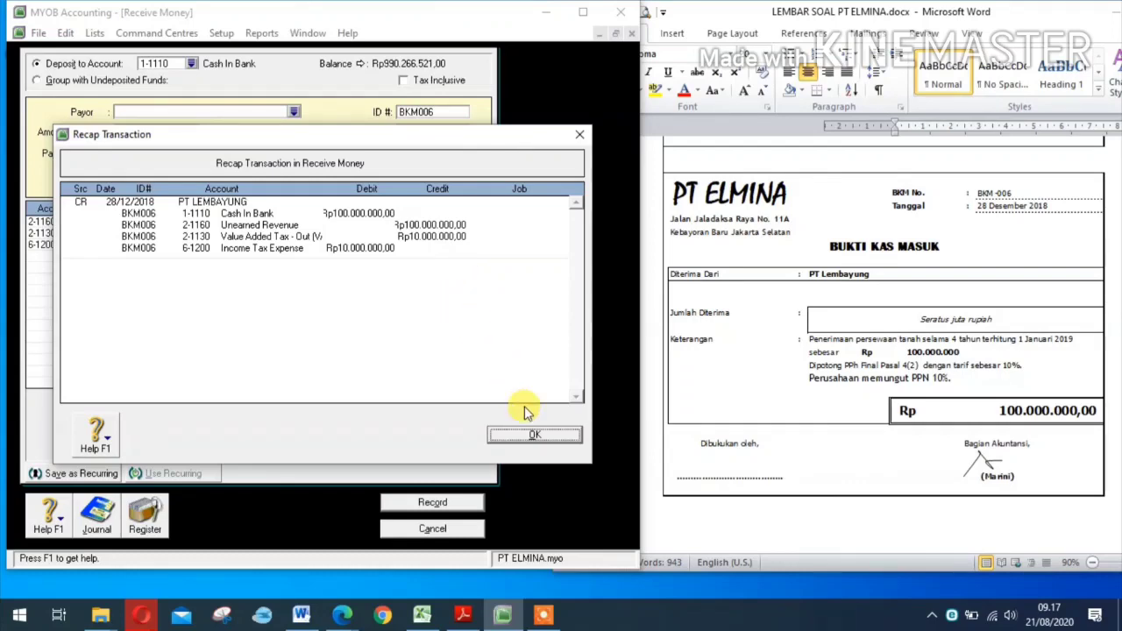
click(525, 435)
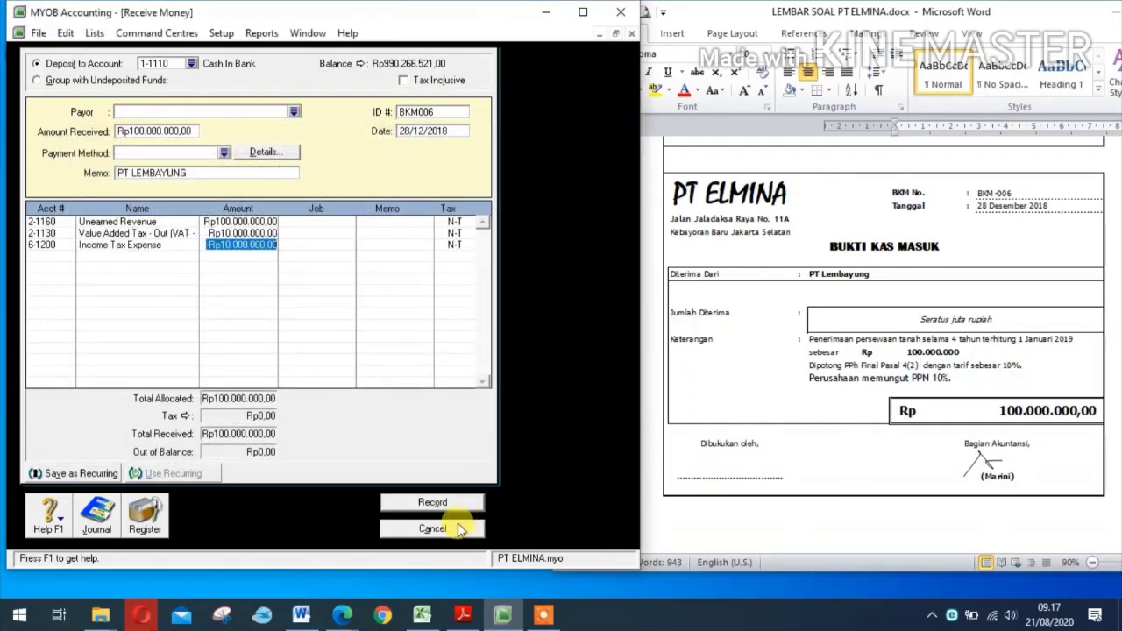
click(441, 503)
click(441, 529)
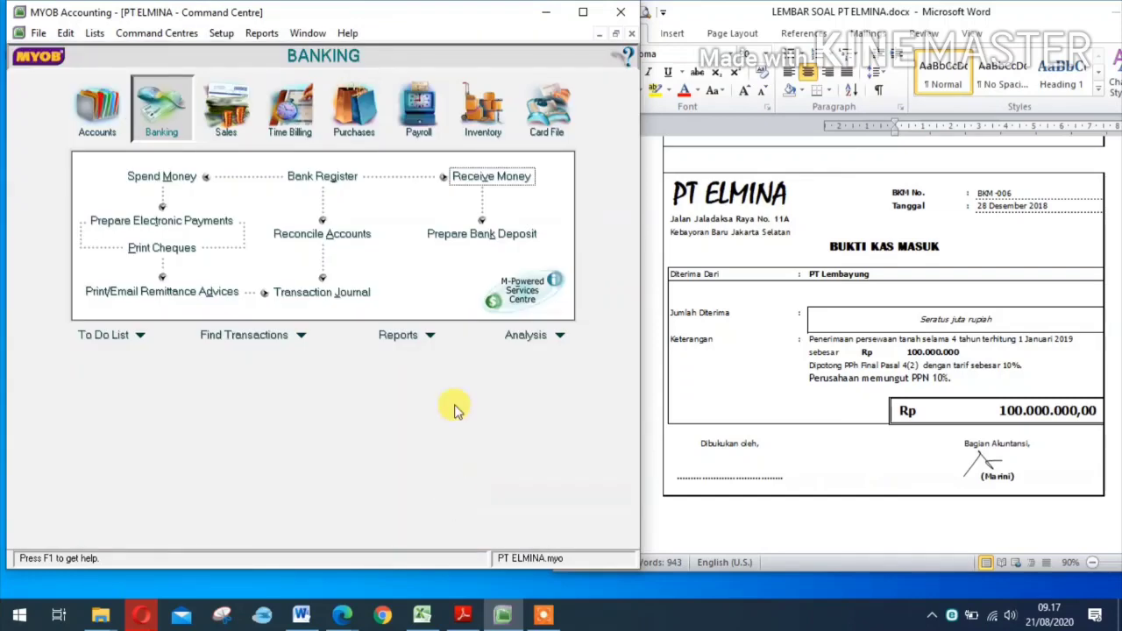
Step: Check the Transaction Journal's receipts, sales, purchases, inventory and complete listing through the latest entries, then close it
click(337, 292)
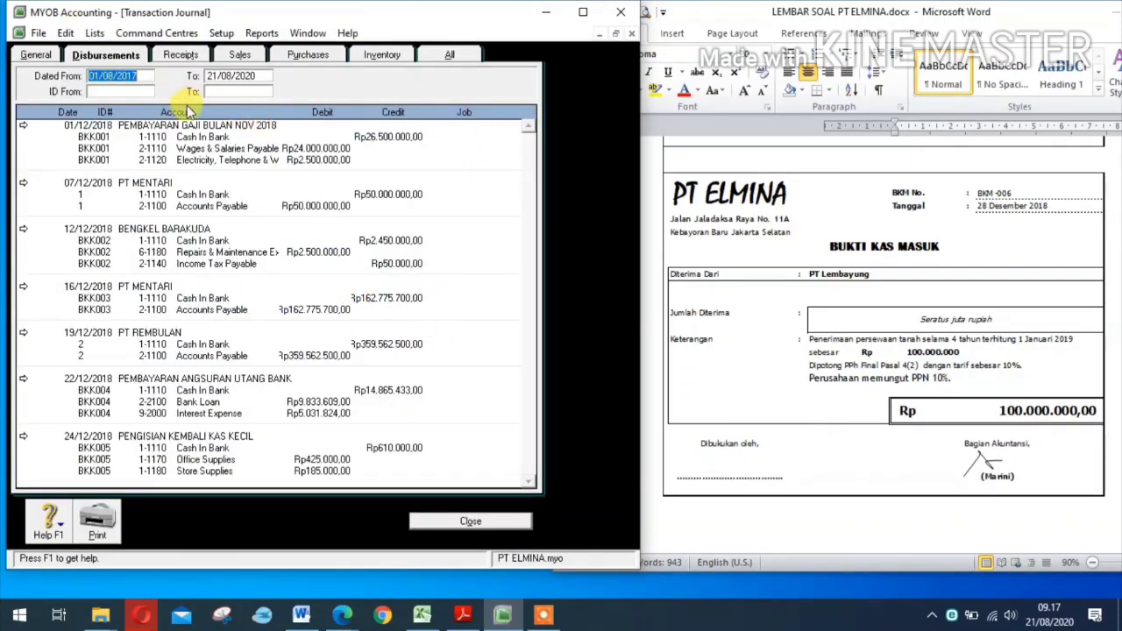
click(184, 56)
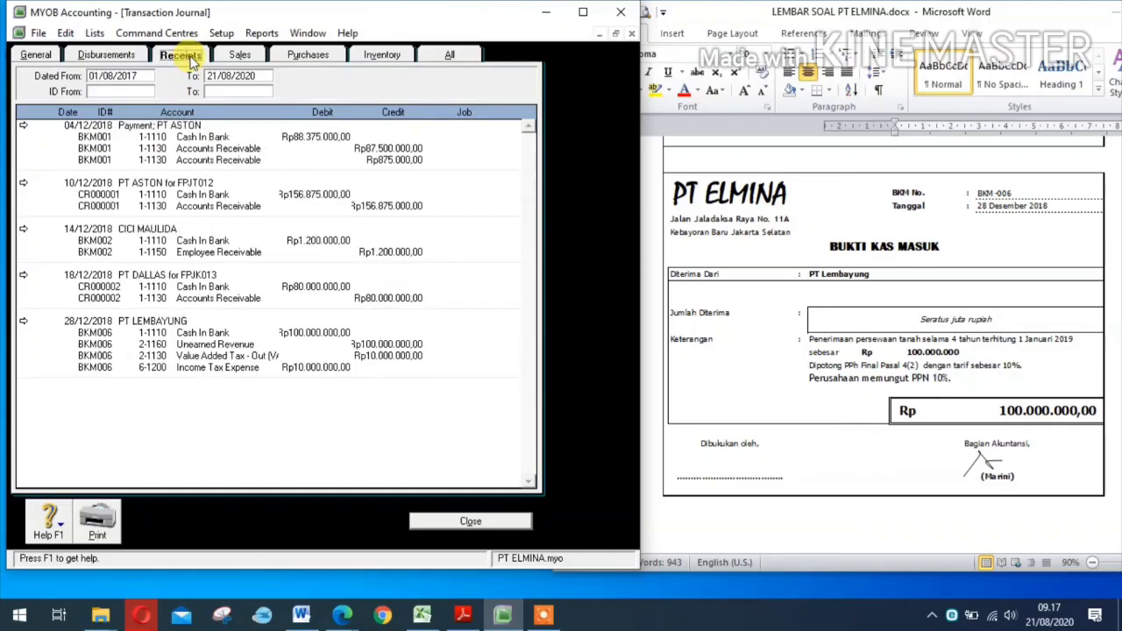
click(257, 59)
scroll(350, 251, down, 10)
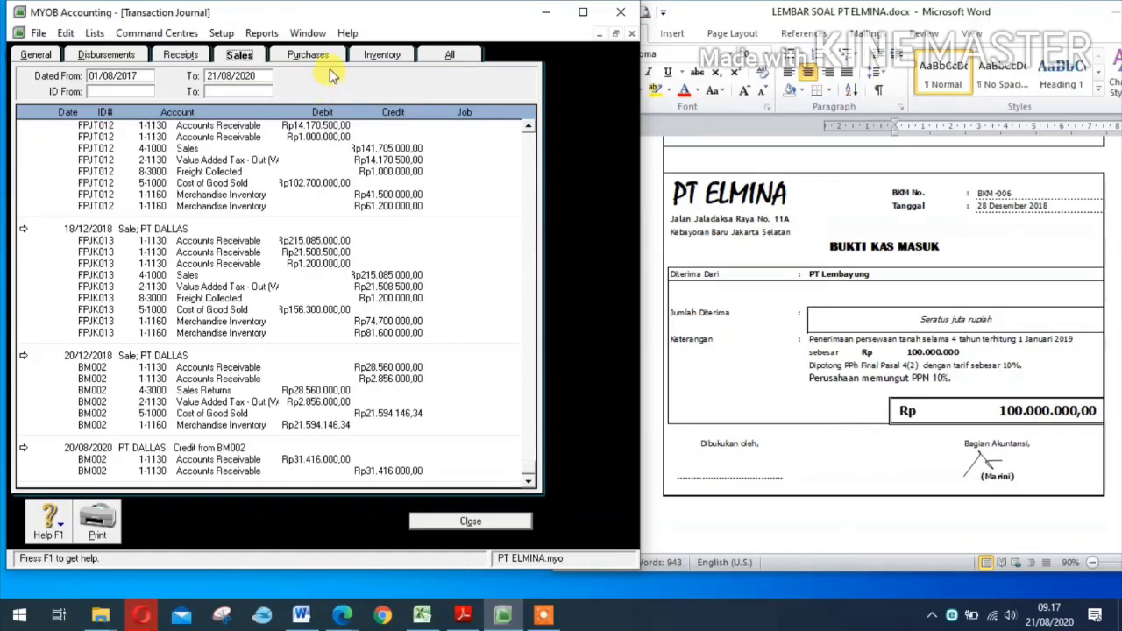
click(316, 57)
click(386, 55)
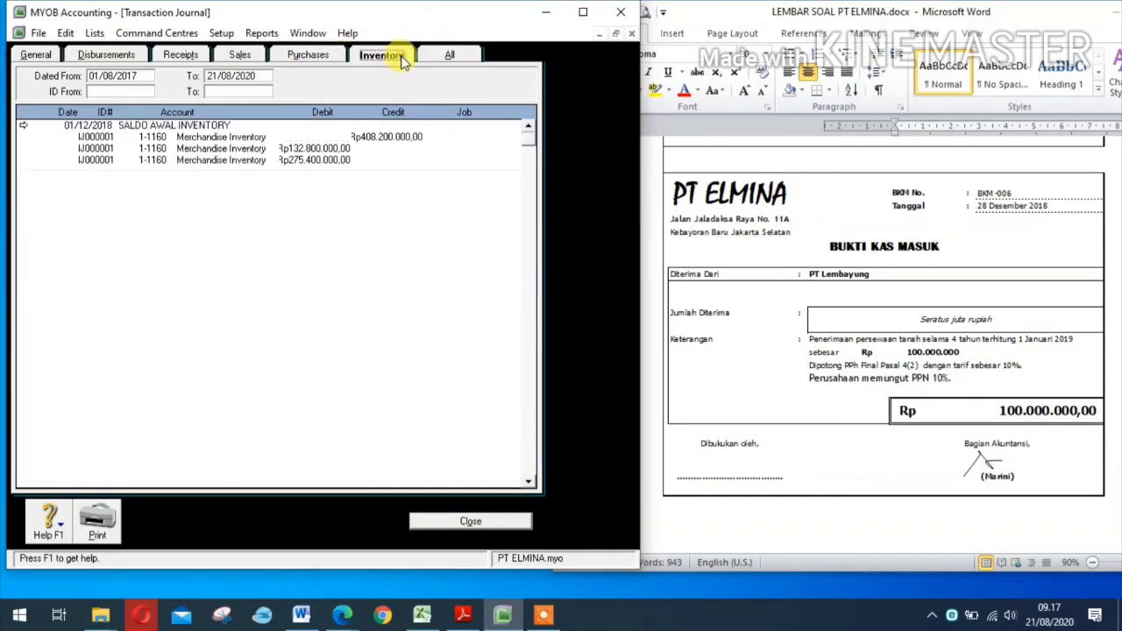
click(454, 55)
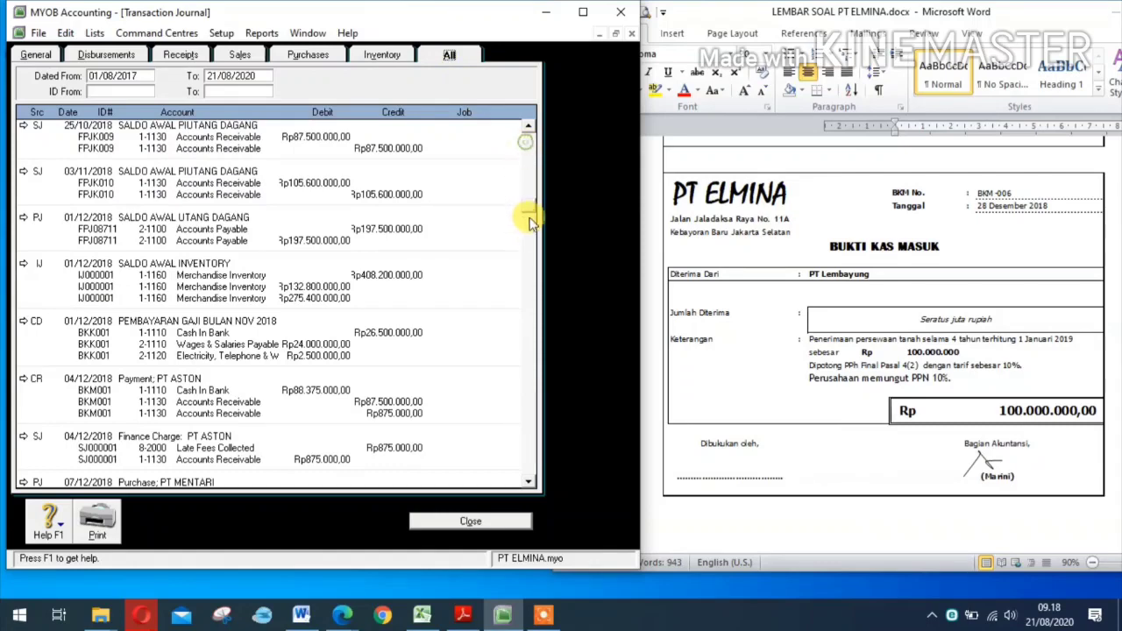
drag(527, 331, 531, 504)
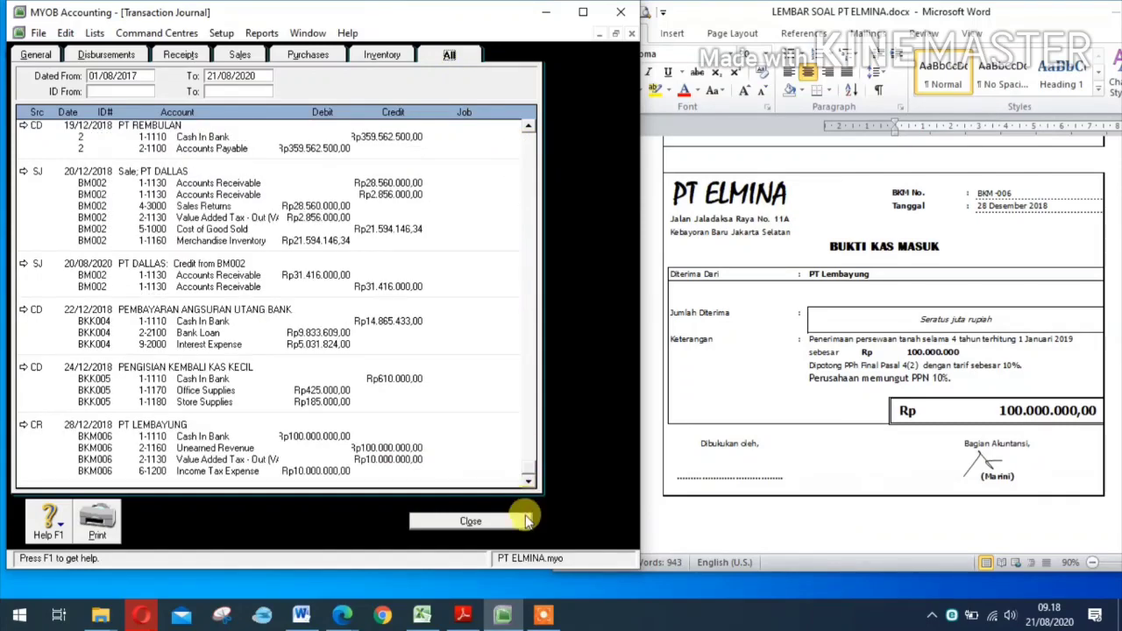
click(524, 520)
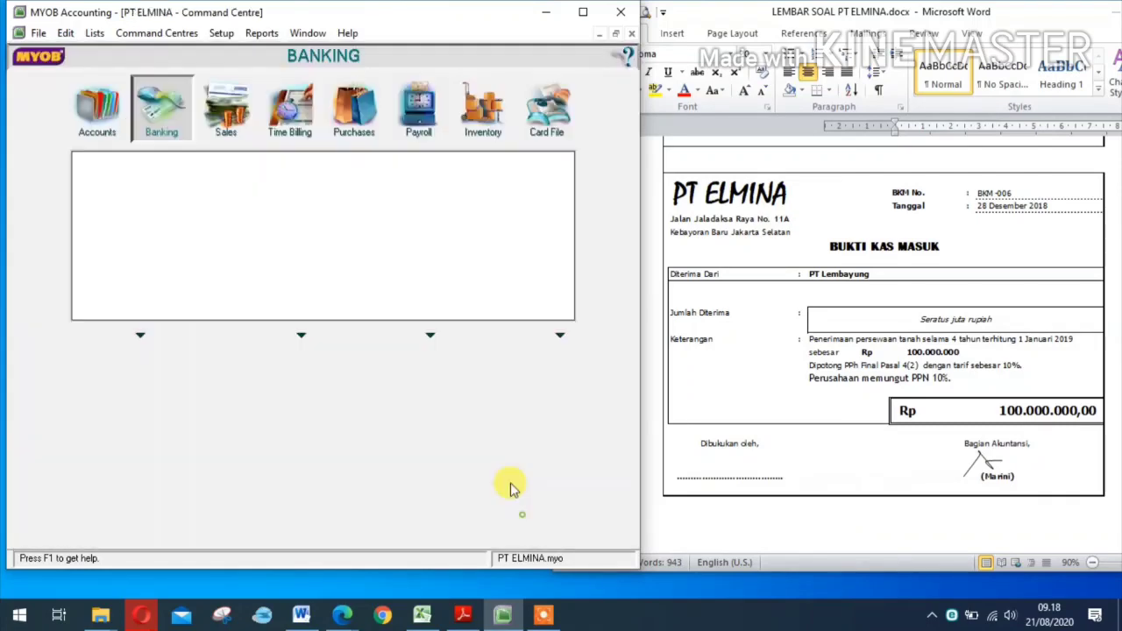
Step: Display the Trial Balance report from the Accounts reports for December of This Year (FY 2018) and review it through the totals
click(1116, 19)
click(586, 12)
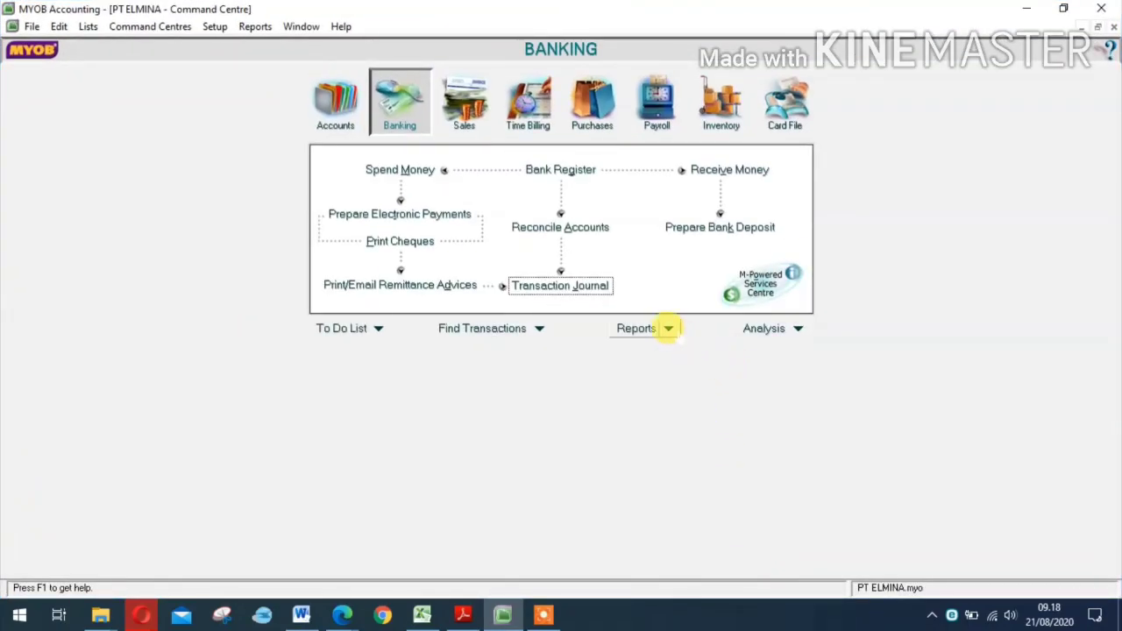
click(669, 329)
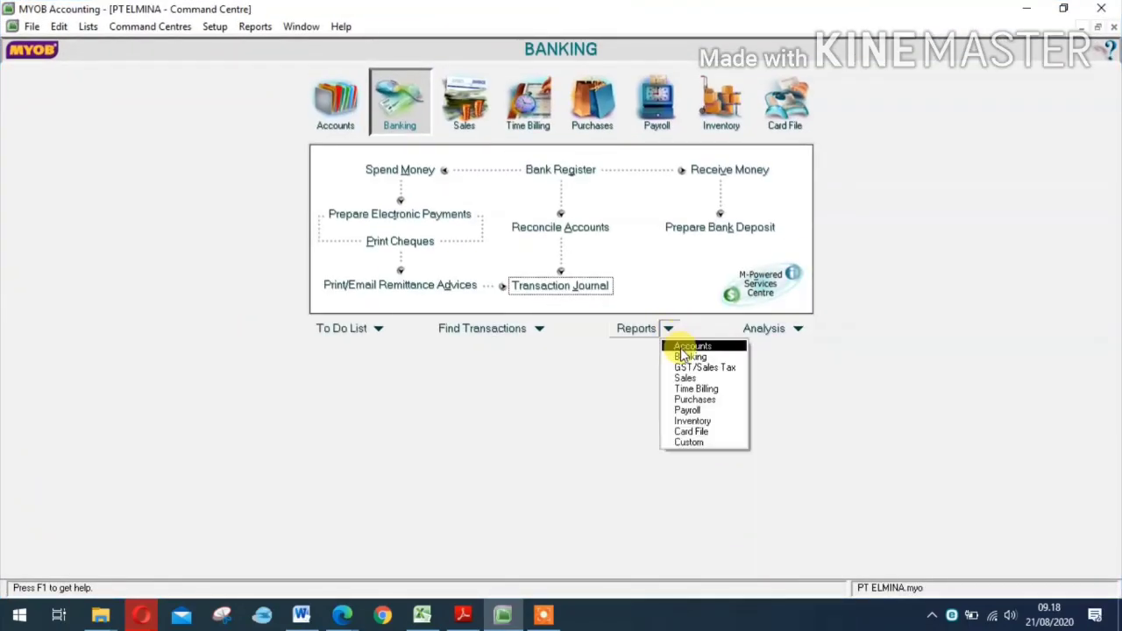
click(689, 348)
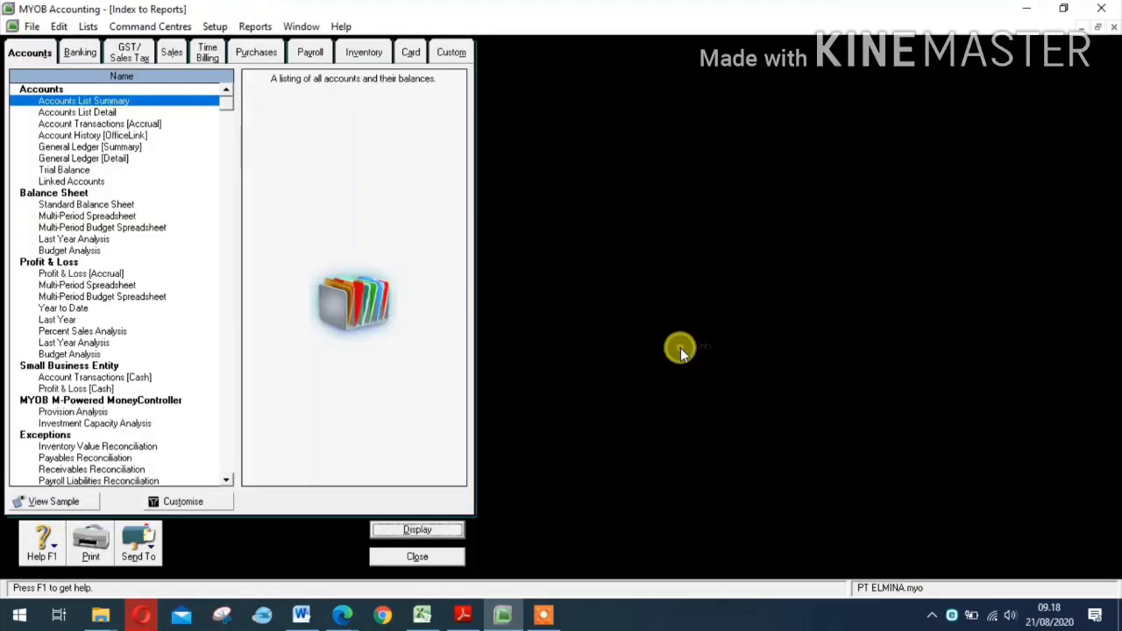
click(65, 171)
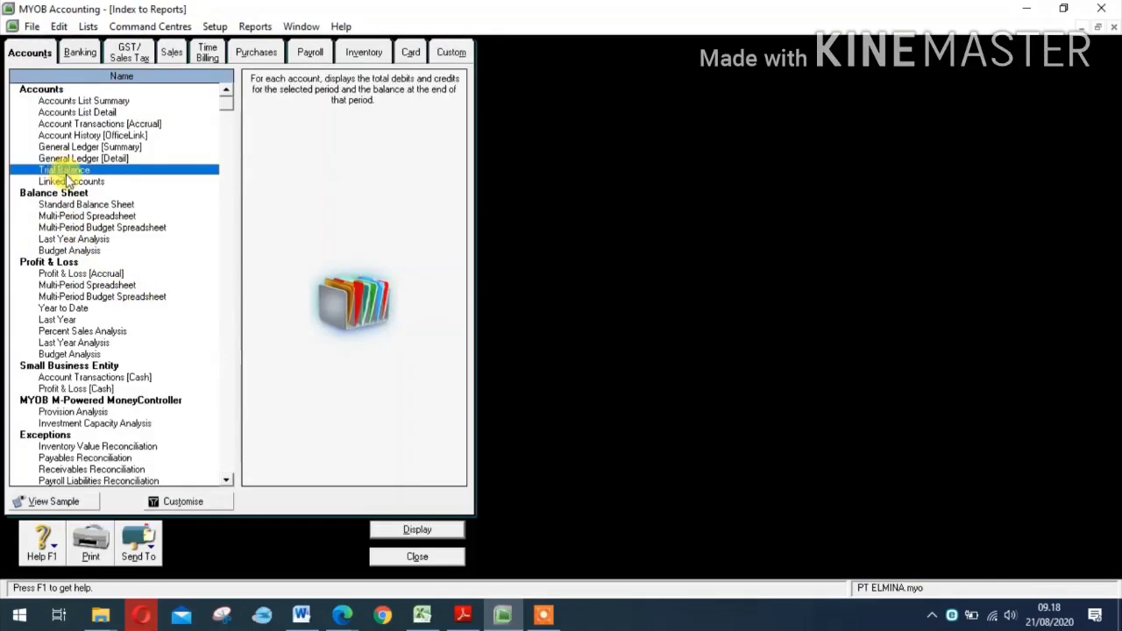
click(227, 503)
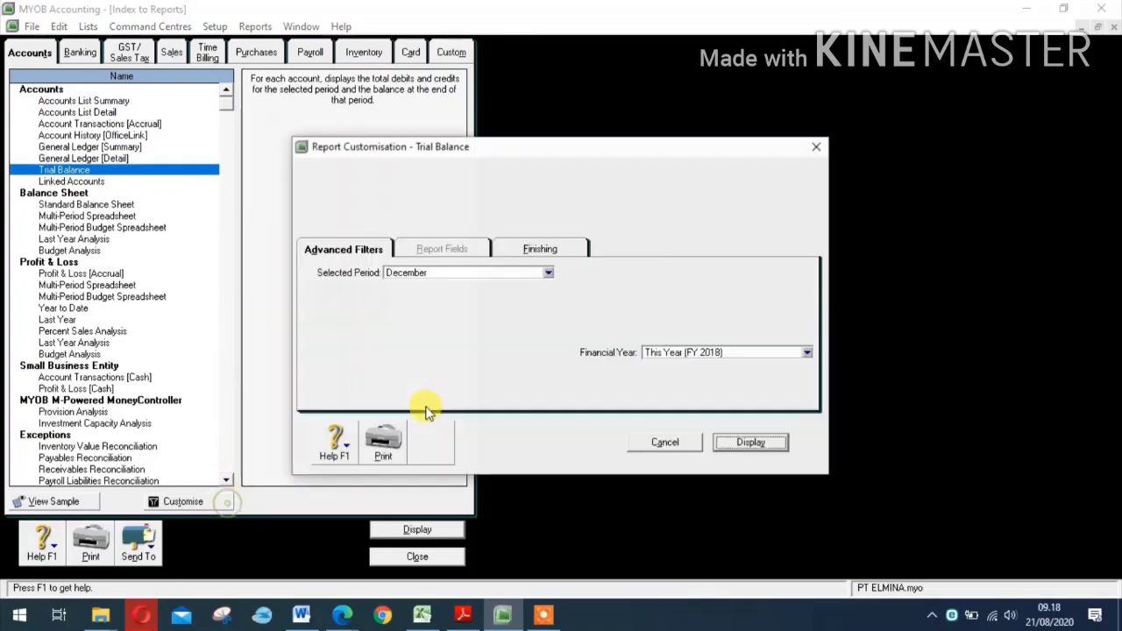
click(761, 442)
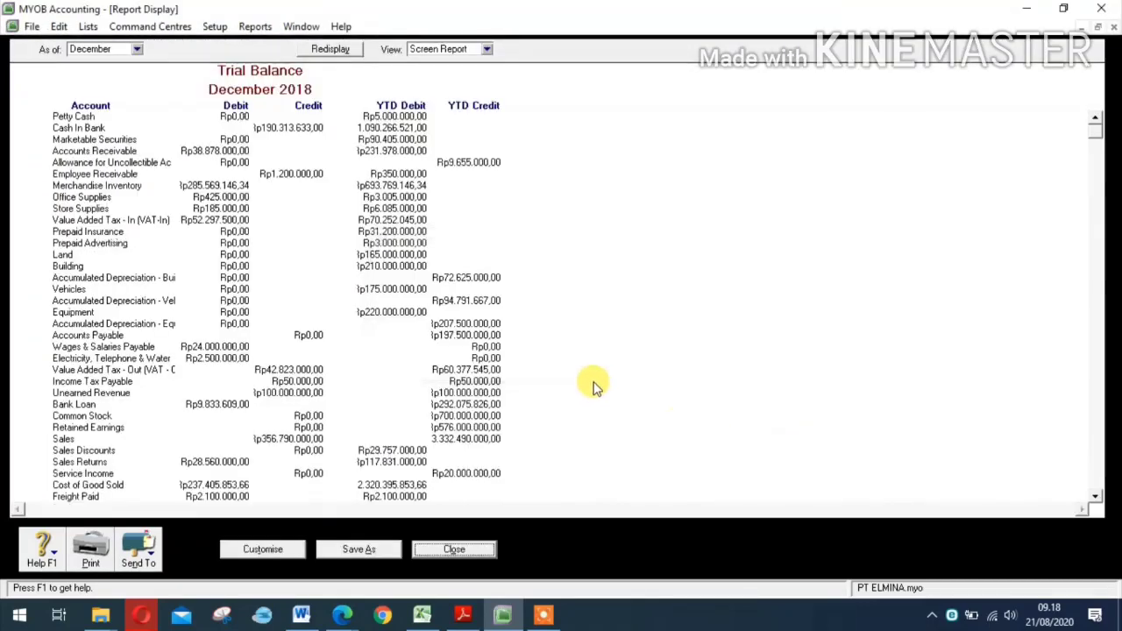
scroll(447, 386, down, 5)
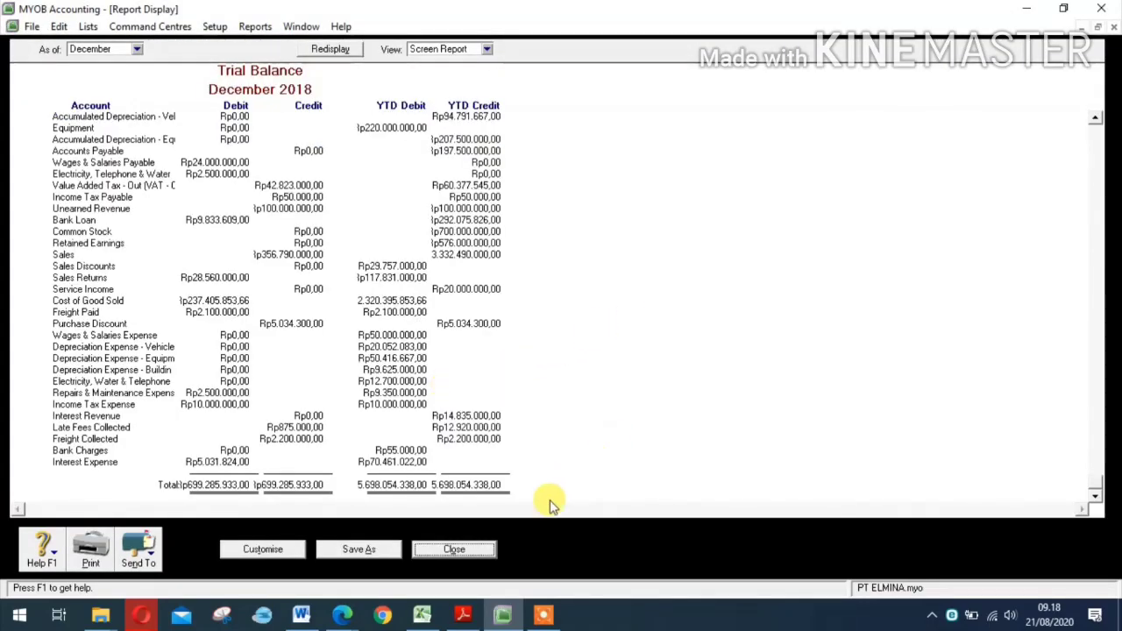
Step: Switch to Excel and compare the NS 31 DES sheet of ELMINA-19-RevOK.xlsx with the MYOB trial balance's account balances and year-to-date totals
click(1066, 8)
click(425, 614)
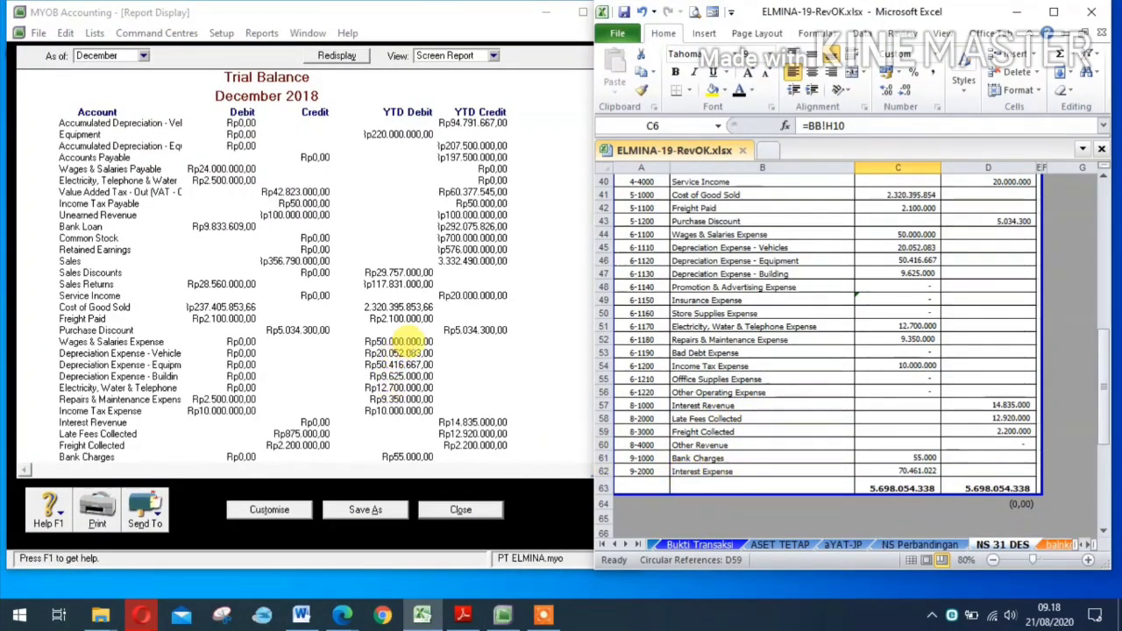
scroll(432, 328, down, 2)
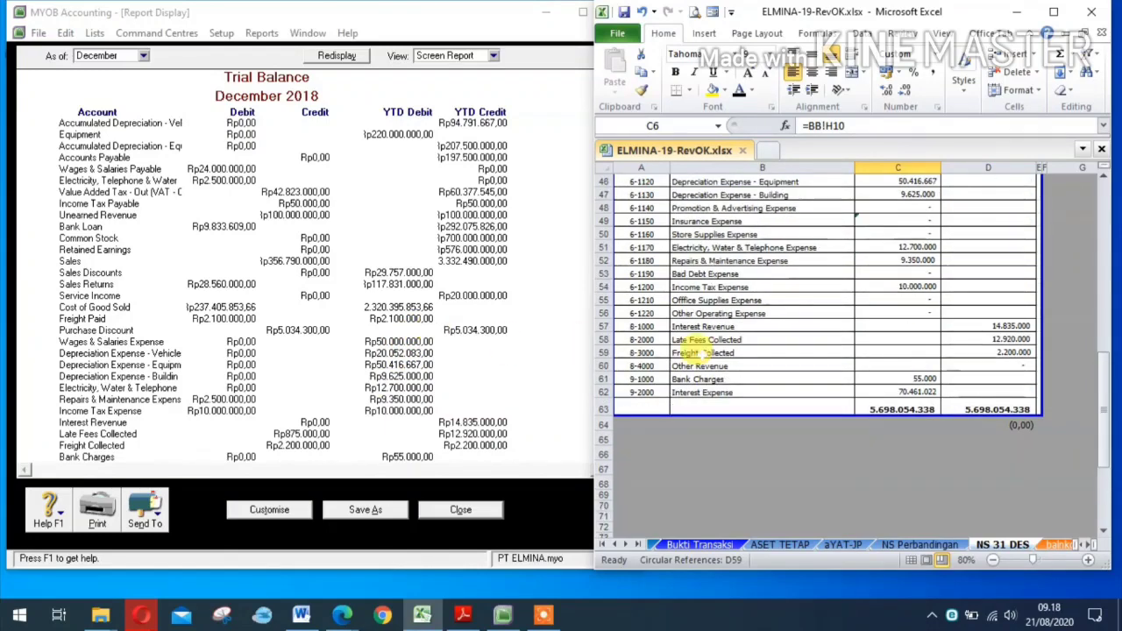
scroll(776, 350, up, 3)
double_click(401, 385)
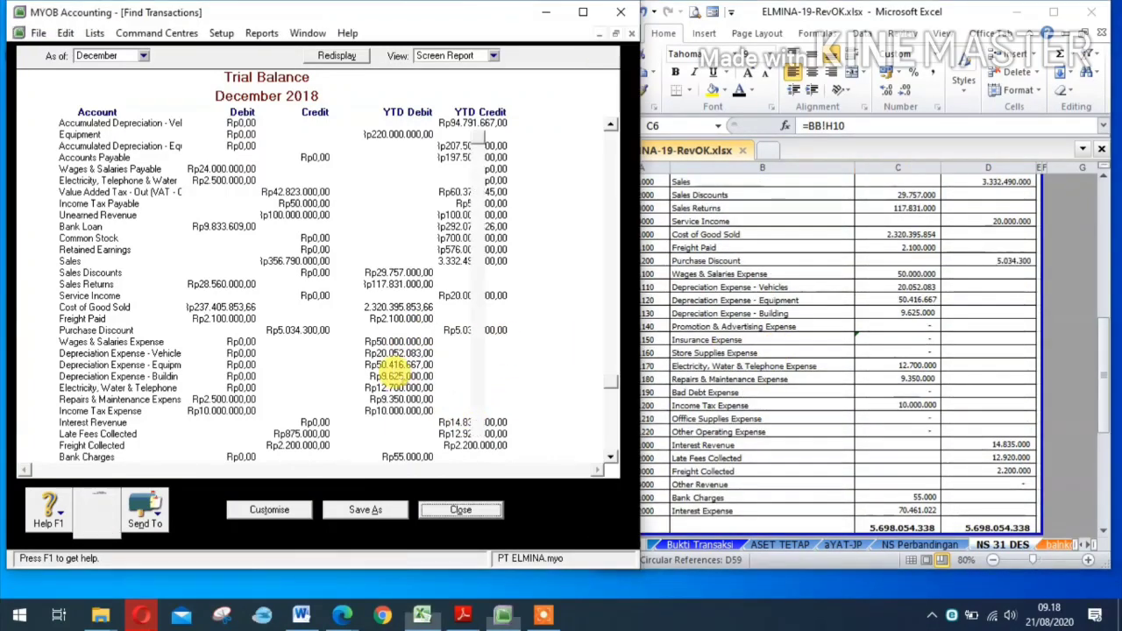
click(421, 513)
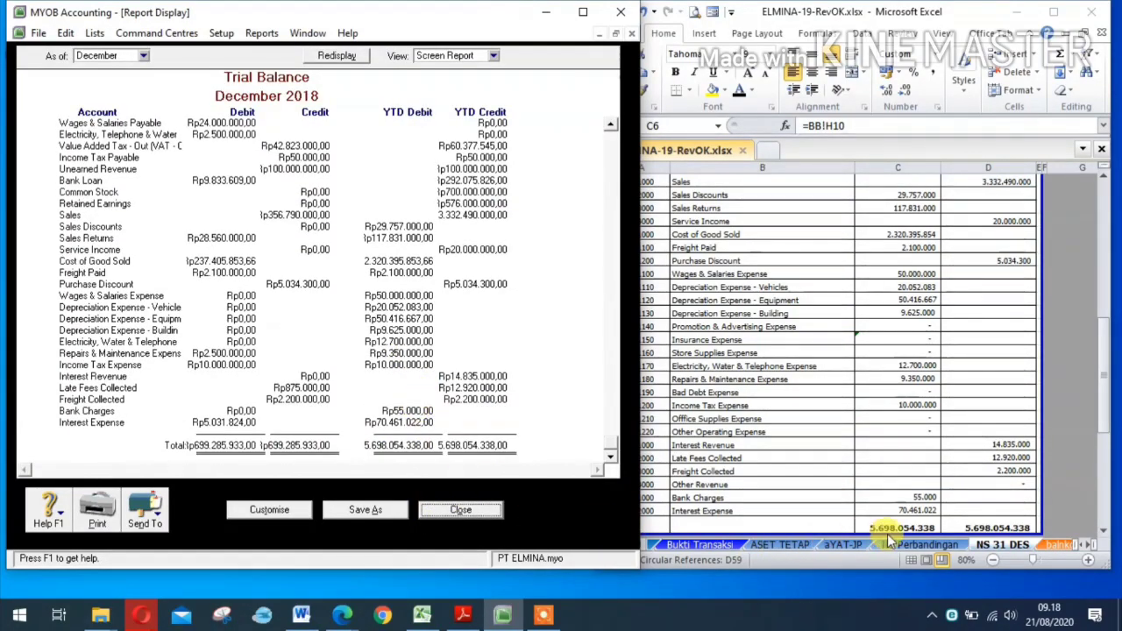
Step: Export the trial balance as Trial Balance.pdf in the PT ELMINA folder, replacing the existing file
click(146, 516)
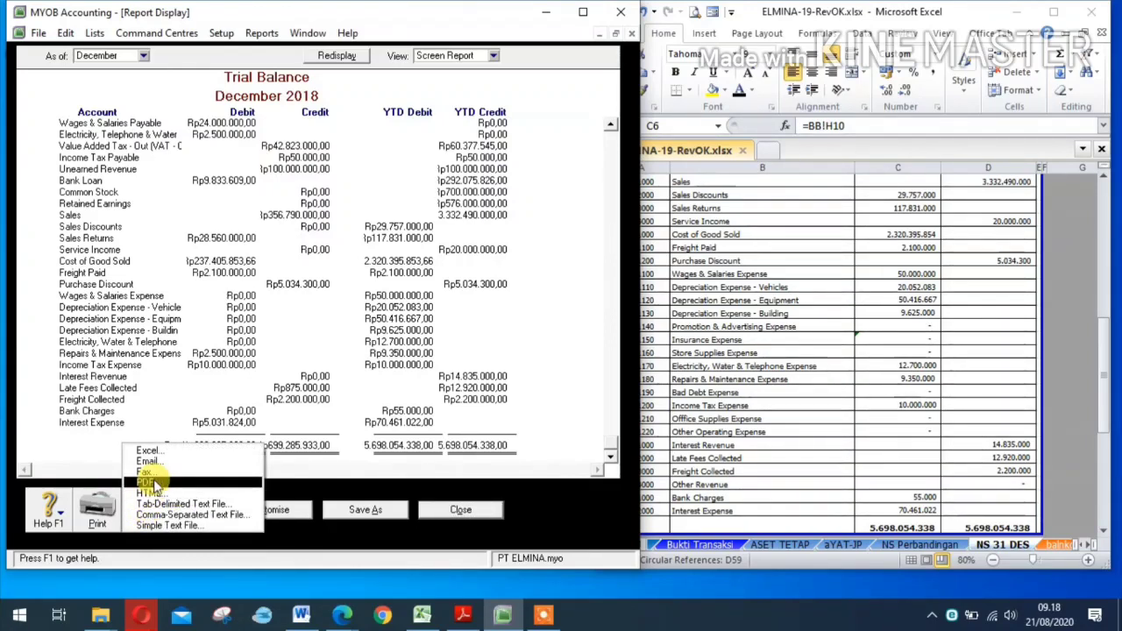
click(147, 482)
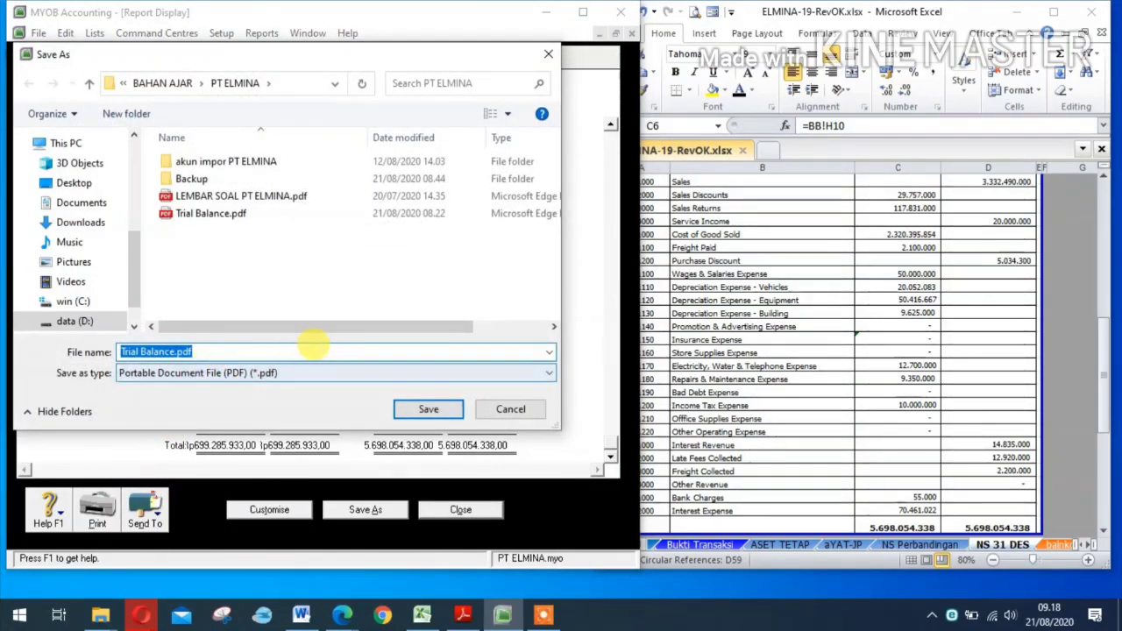
click(435, 409)
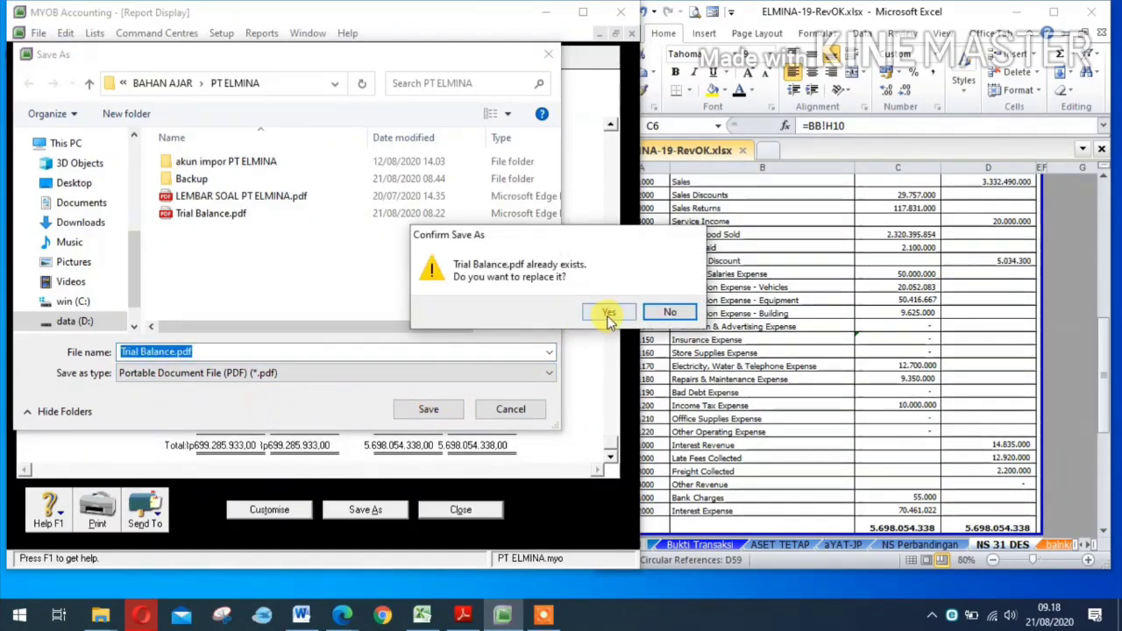
click(609, 312)
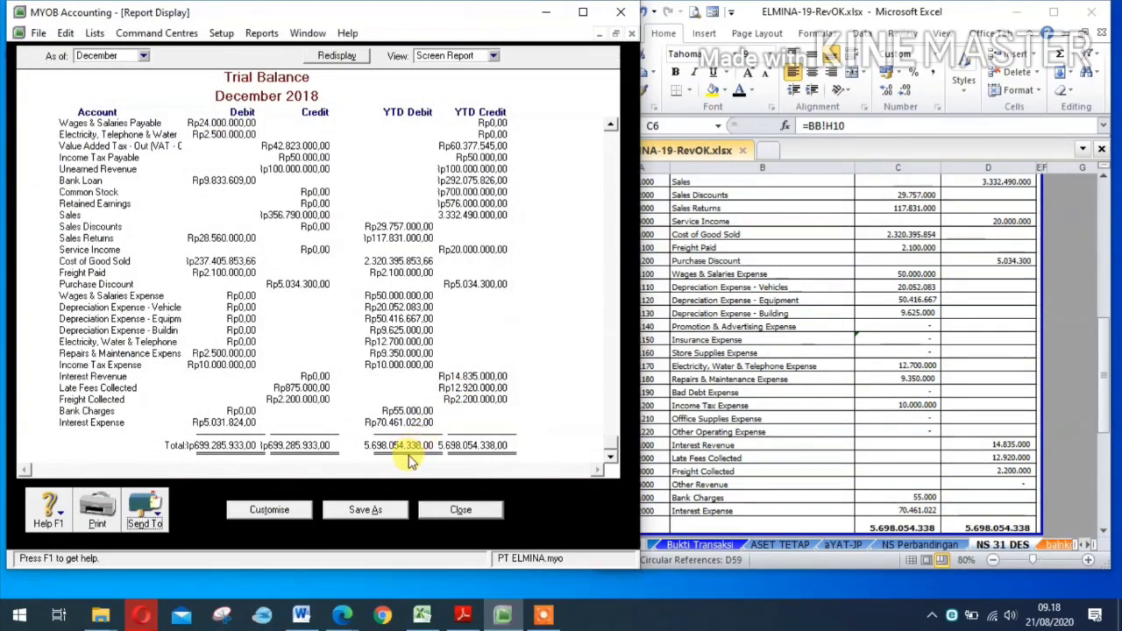
Step: Close the trial balance report and the reports index, returning to the maximized Banking command centre
click(452, 510)
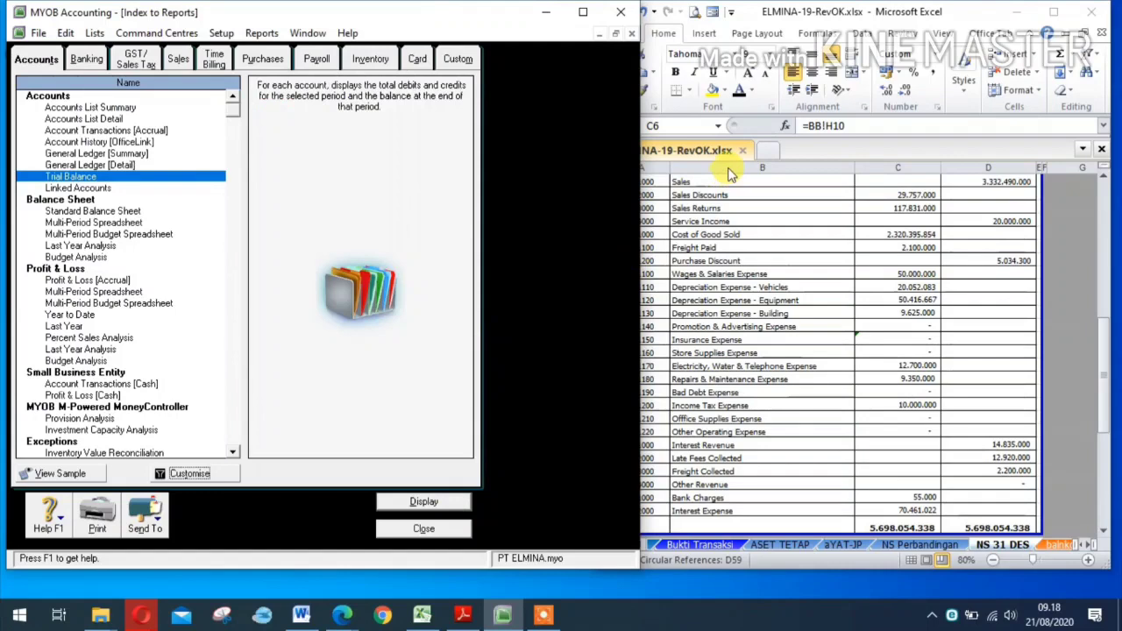
click(583, 12)
click(418, 557)
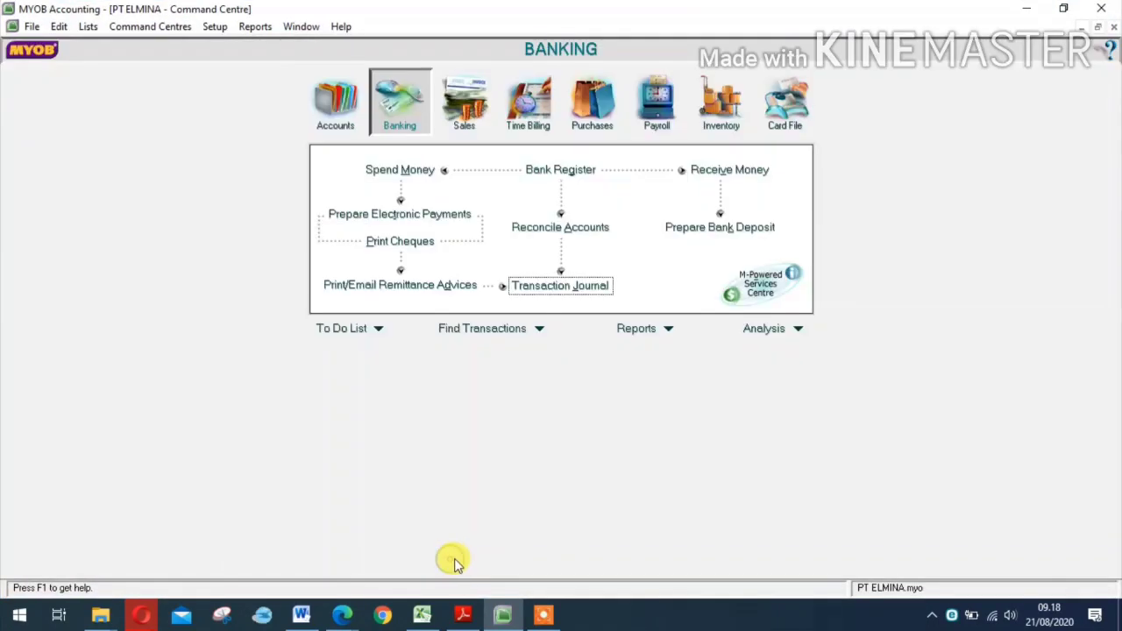
mouse_move(549, 618)
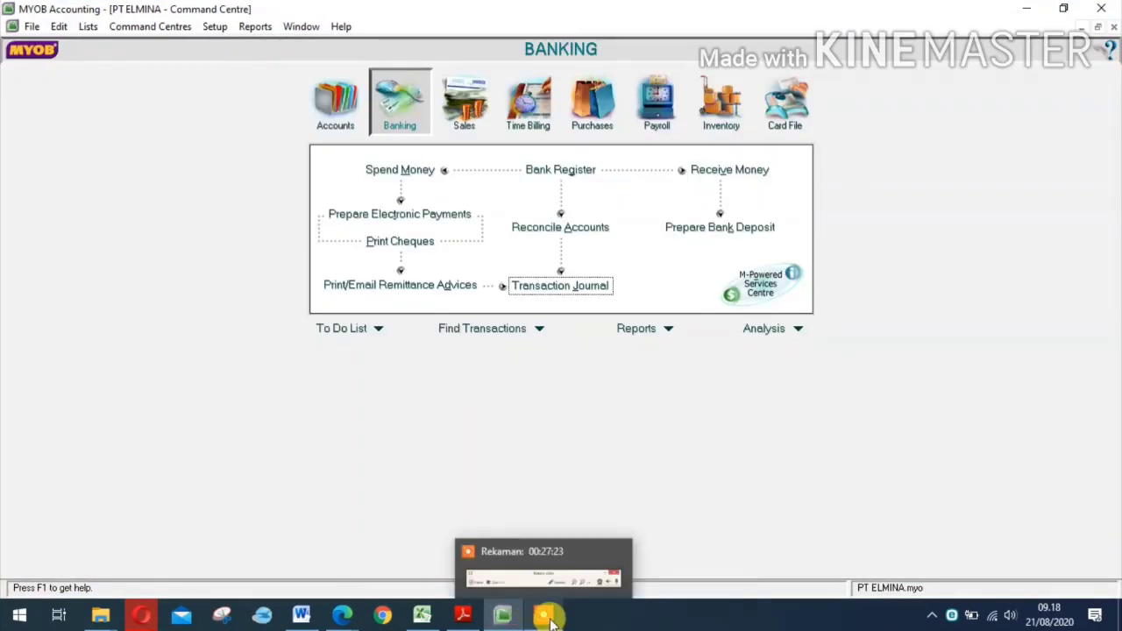